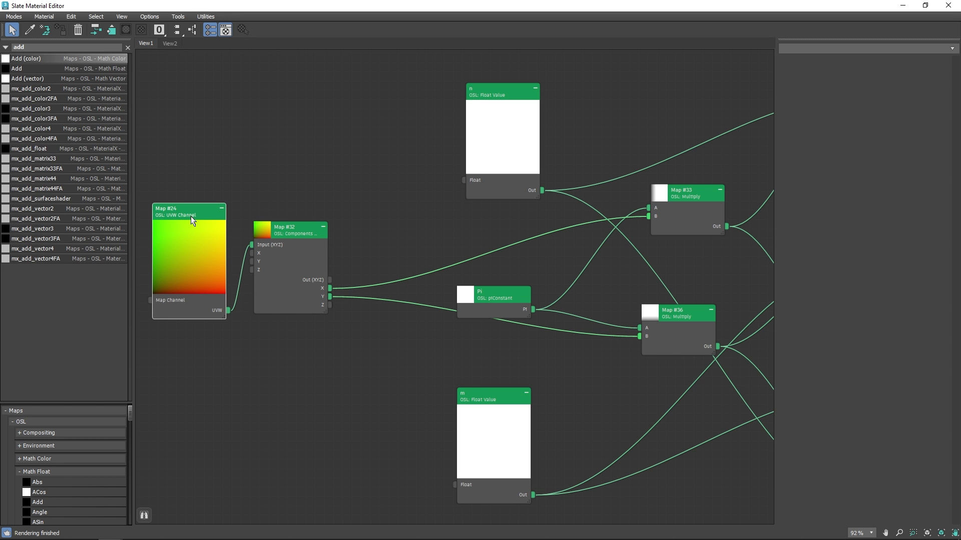
# Step: Examine the node network from the UVW Channel map through the Multiply and Cos nodes to Subtract and Abs
pyautogui.scroll(-3, 352, 276)
pyautogui.moveTo(352, 275); pyautogui.dragTo(242, 240, button='middle')
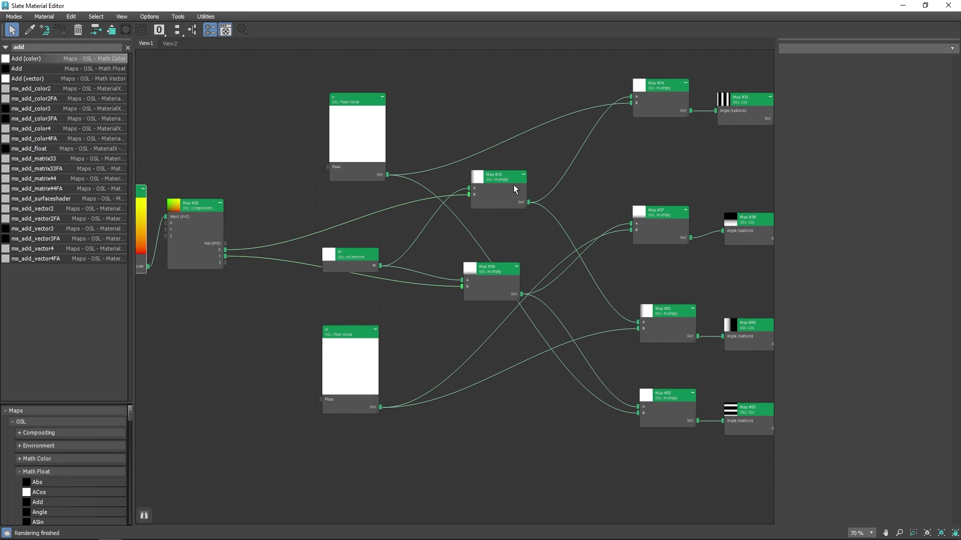
pyautogui.moveTo(510, 206); pyautogui.dragTo(418, 210, button='middle')
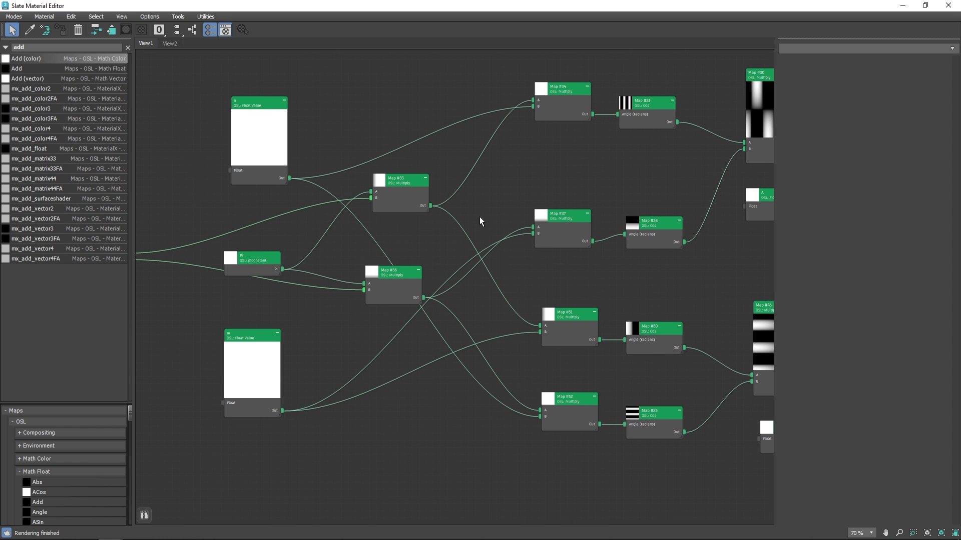
pyautogui.moveTo(494, 233); pyautogui.dragTo(350, 212, button='middle')
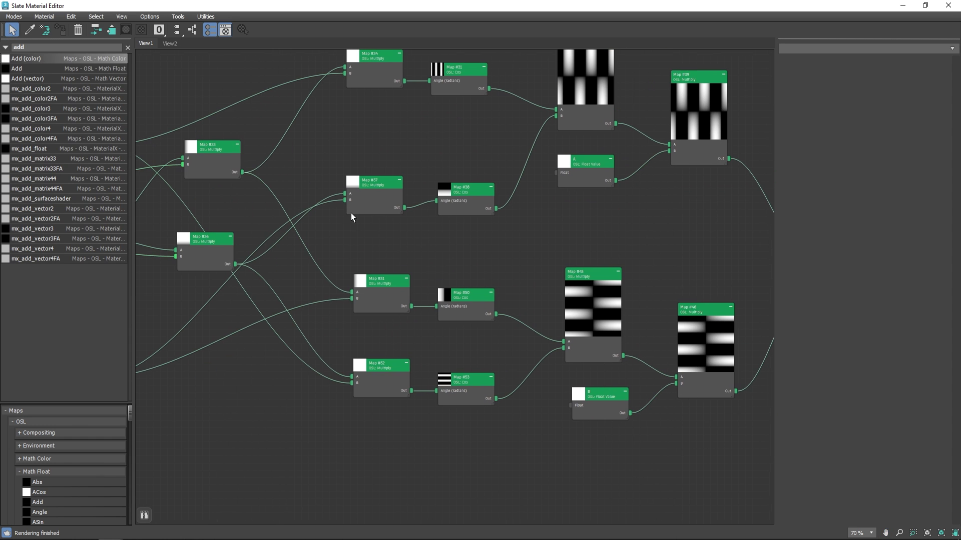
pyautogui.moveTo(537, 266); pyautogui.dragTo(464, 252, button='middle')
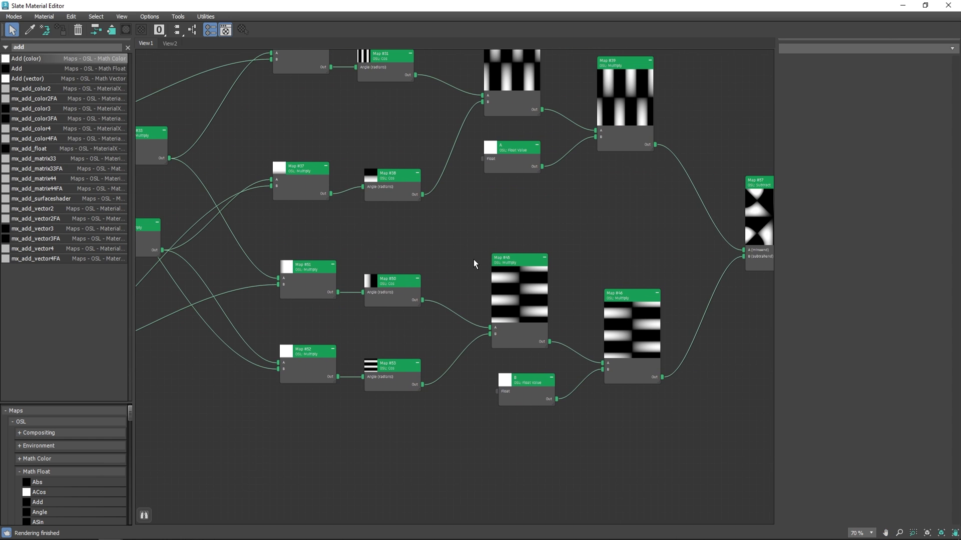
pyautogui.scroll(-1, 475, 260)
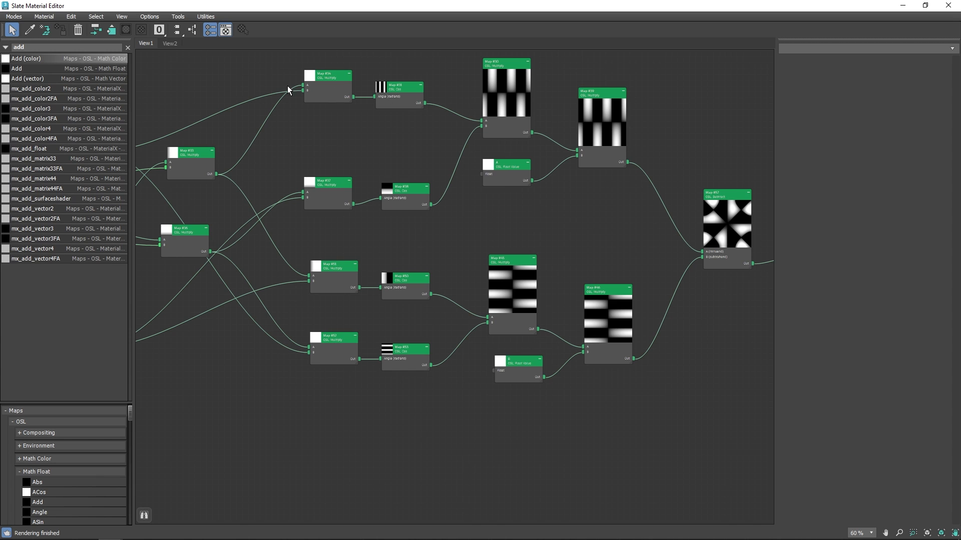
pyautogui.scroll(1, 383, 100)
pyautogui.moveTo(771, 258); pyautogui.dragTo(491, 215, button='middle')
pyautogui.moveTo(491, 213)
pyautogui.mouseDown()
pyautogui.moveTo(488, 191)
pyautogui.moveTo(491, 213)
pyautogui.mouseUp()
pyautogui.scroll(2, 519, 233)
pyautogui.moveTo(624, 199)
pyautogui.mouseDown()
pyautogui.moveTo(617, 204)
pyautogui.moveTo(626, 208)
pyautogui.mouseUp()
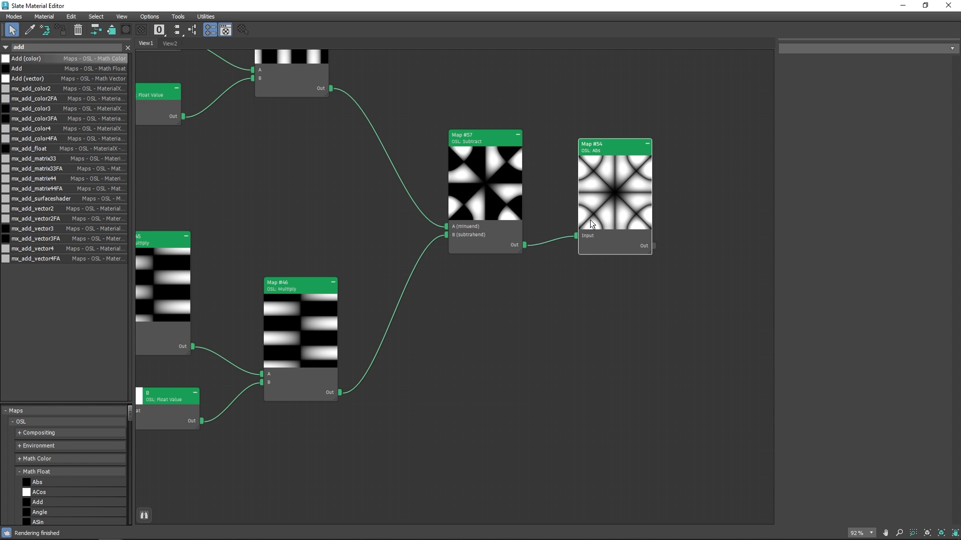
# Step: Set the Float parameter of the n Float Value node to 10
pyautogui.scroll(-5, 590, 220)
pyautogui.moveTo(322, 190); pyautogui.dragTo(419, 217, button='middle')
pyautogui.doubleClick(261, 252)
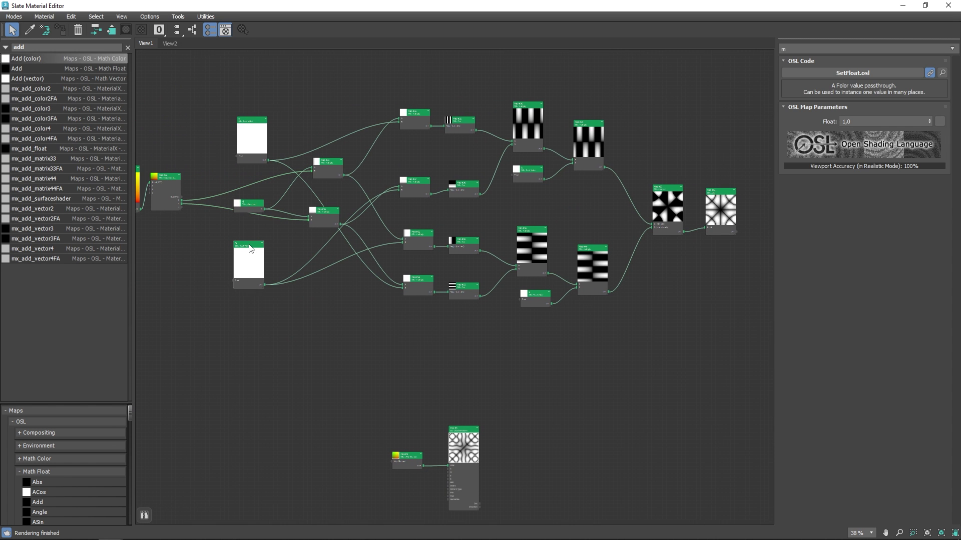
pyautogui.click(259, 123)
pyautogui.moveTo(857, 121); pyautogui.dragTo(802, 118)
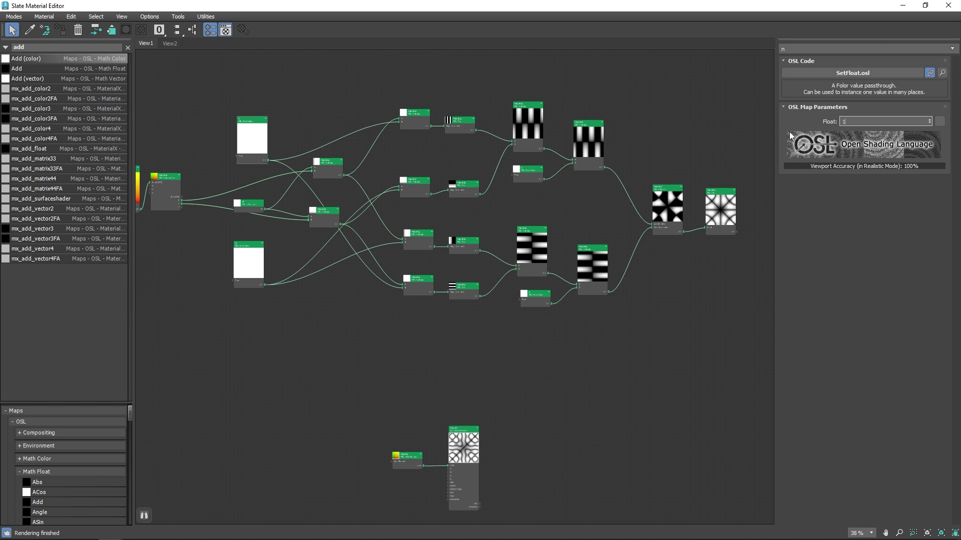
pyautogui.write('10')
pyautogui.press('Return')
# Step: Examine the pattern previews on the Subtract and Abs nodes and review how the whole network feeds them
pyautogui.moveTo(728, 245); pyautogui.dragTo(686, 242, button='middle')
pyautogui.scroll(1, 683, 211)
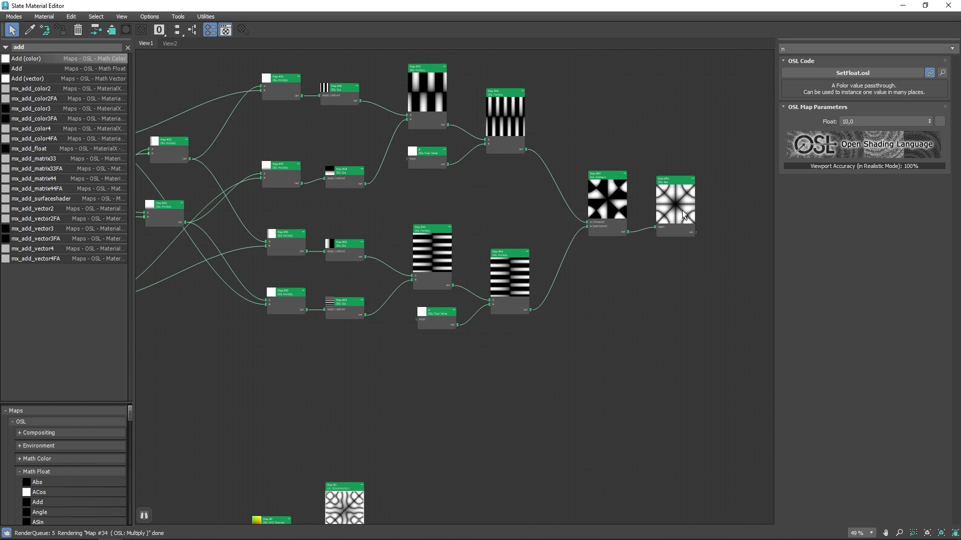
pyautogui.scroll(5, 681, 207)
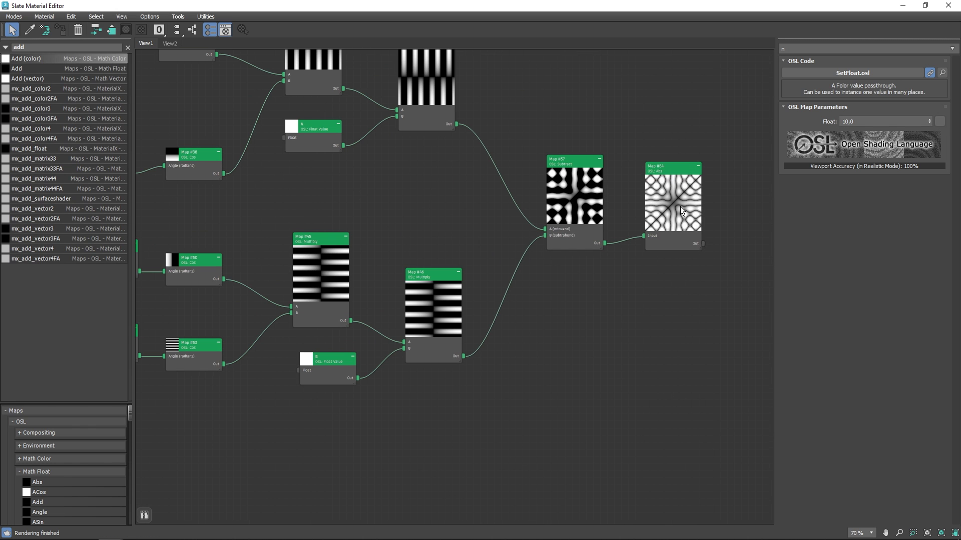
pyautogui.scroll(-7, 604, 213)
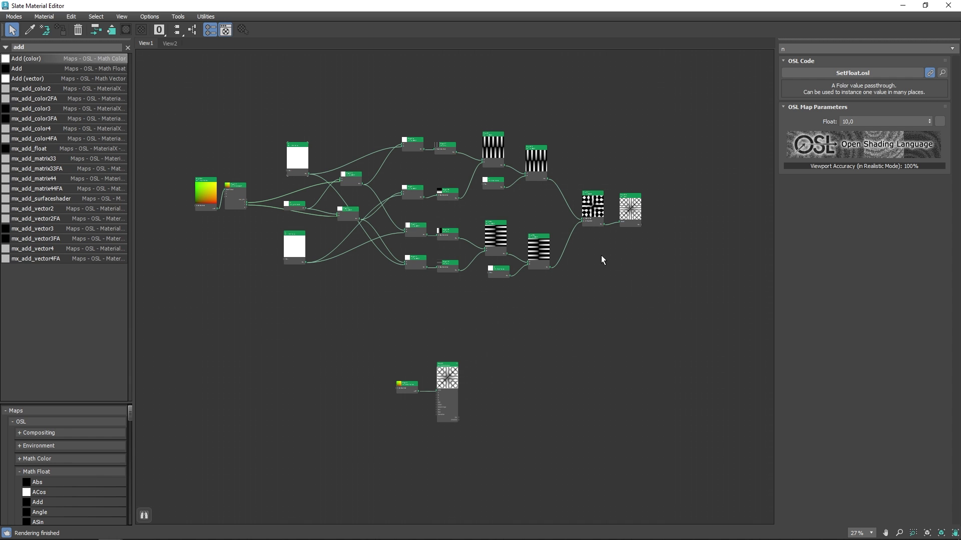
pyautogui.scroll(4, 604, 201)
pyautogui.scroll(-2, 316, 149)
pyautogui.moveTo(157, 174); pyautogui.dragTo(318, 199, button='middle')
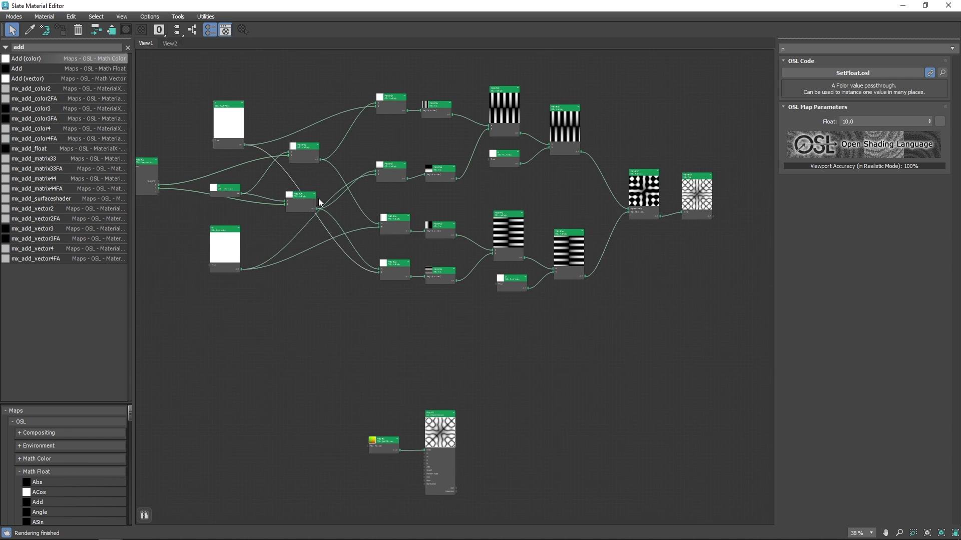
pyautogui.moveTo(720, 204); pyautogui.dragTo(599, 186, button='middle')
pyautogui.moveTo(578, 179); pyautogui.dragTo(585, 175)
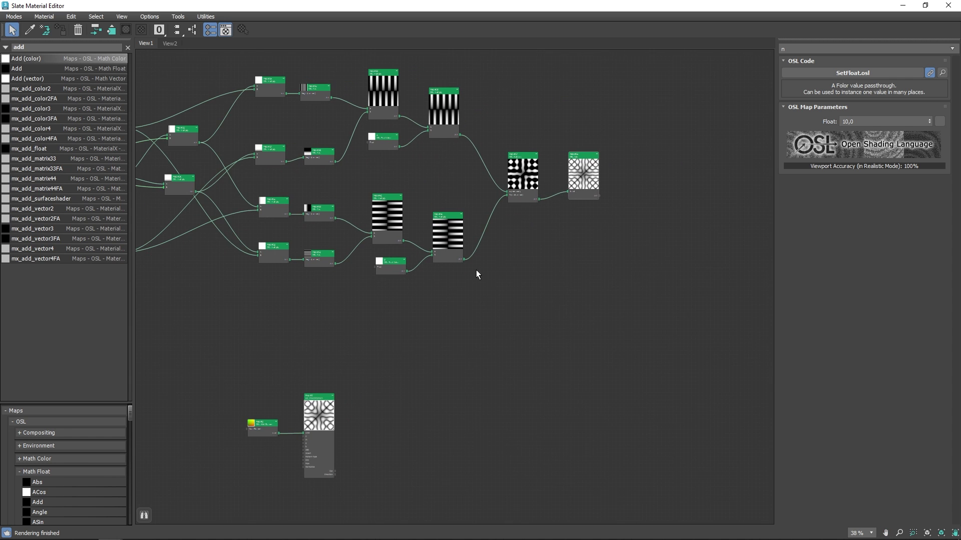
# Step: Open the parameters of the ChladniPattern OSL map and nudge its node slightly closer to its UVW Channel node
pyautogui.moveTo(425, 321); pyautogui.dragTo(560, 232, button='middle')
pyautogui.scroll(2, 433, 354)
pyautogui.scroll(1, 476, 317)
pyautogui.doubleClick(471, 226)
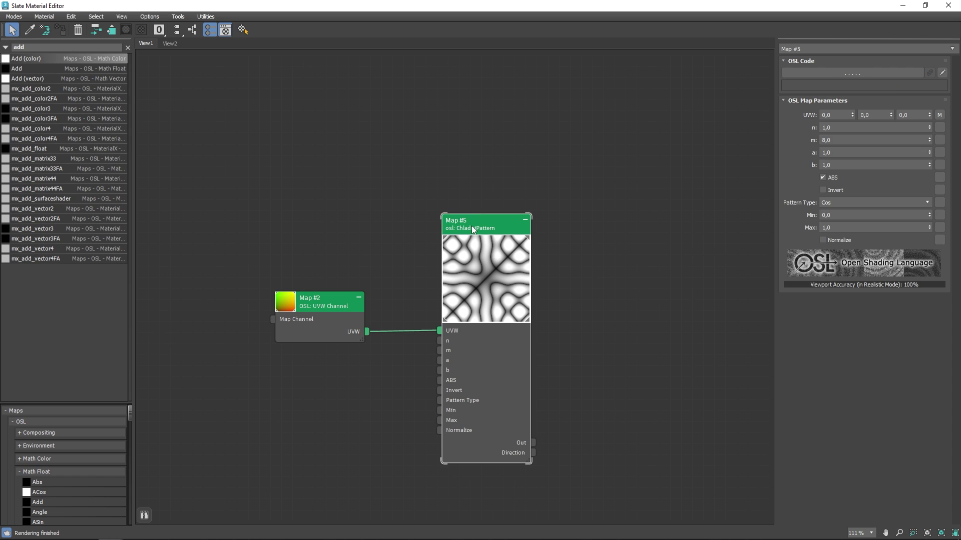
pyautogui.moveTo(474, 227); pyautogui.dragTo(465, 221)
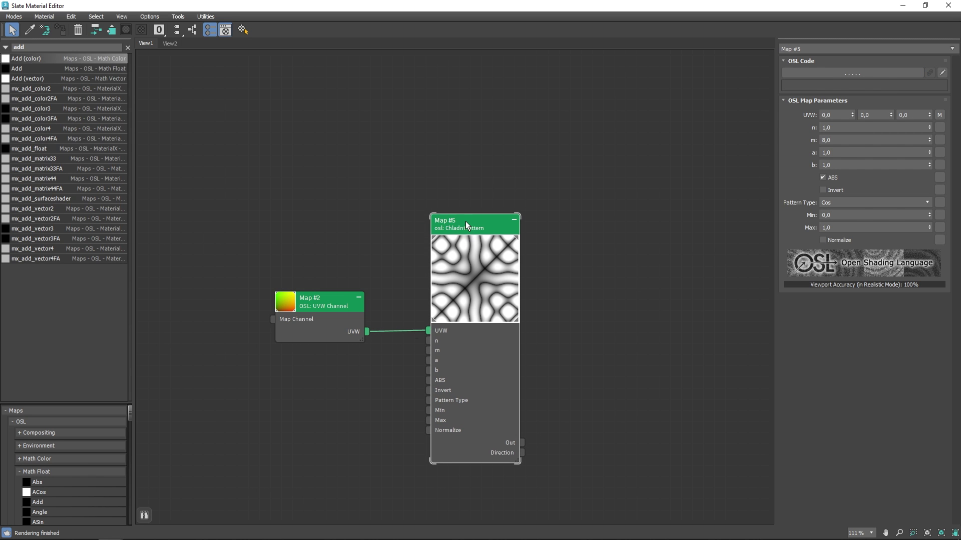
# Step: Try lower values such as 5 and 2 for the ChladniPattern map's m frequency, and finally set it to 10
pyautogui.doubleClick(868, 142)
pyautogui.write('5')
pyautogui.press('Return')
pyautogui.write('4')
pyautogui.press('Return')
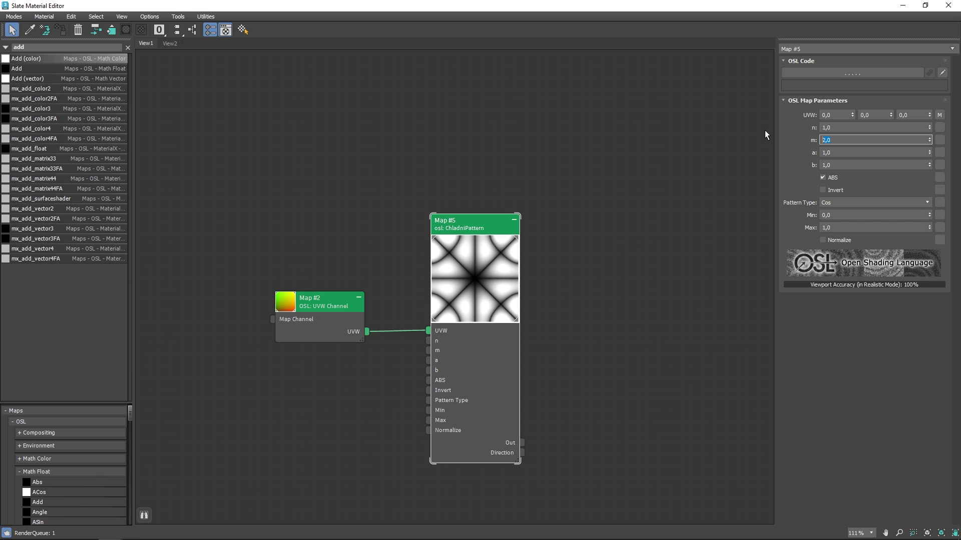
pyautogui.write('3')
pyautogui.press('Return')
pyautogui.write('10')
pyautogui.press('Return')
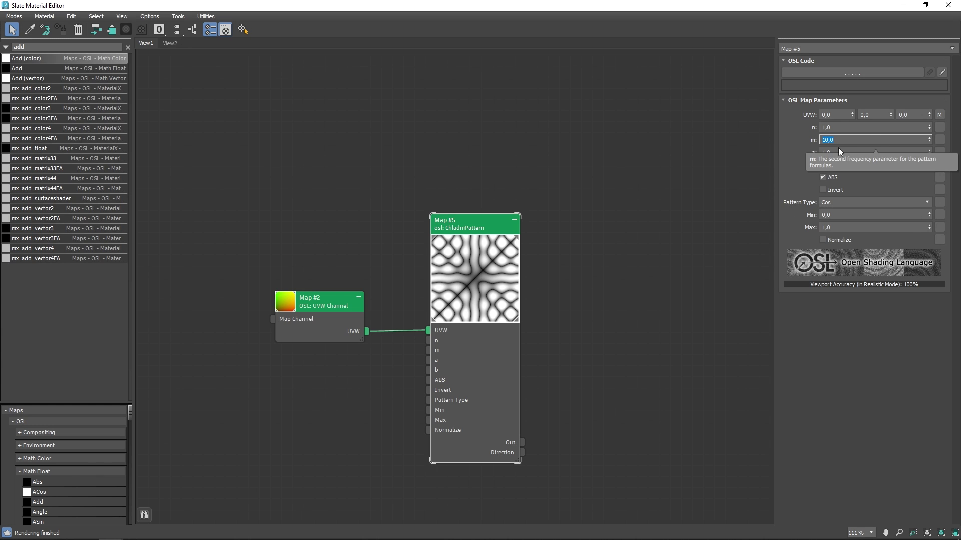
# Step: Try 2, 1.2 and 0.5 for the ChladniPattern map's a scale parameter, and restore it to 1
pyautogui.press('Tab')
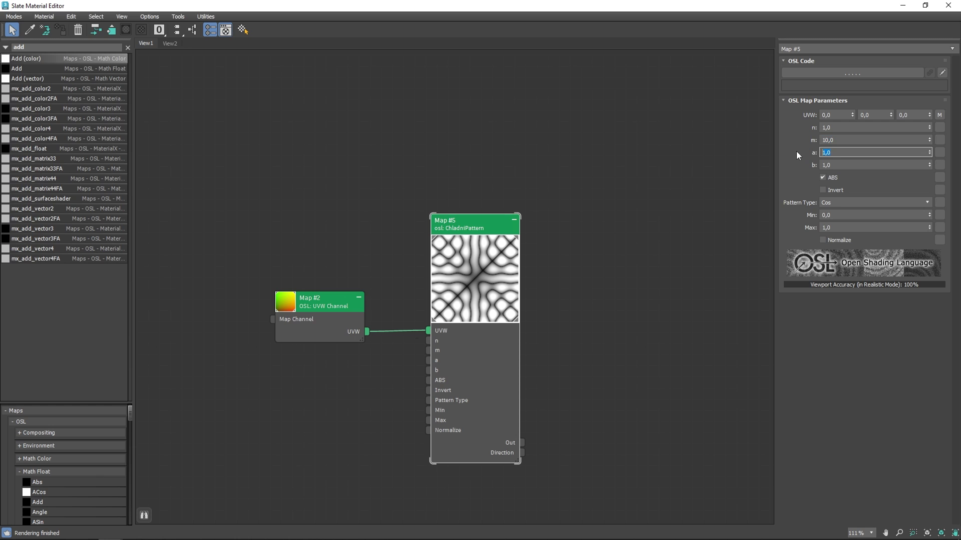
pyautogui.write('2')
pyautogui.press('Return')
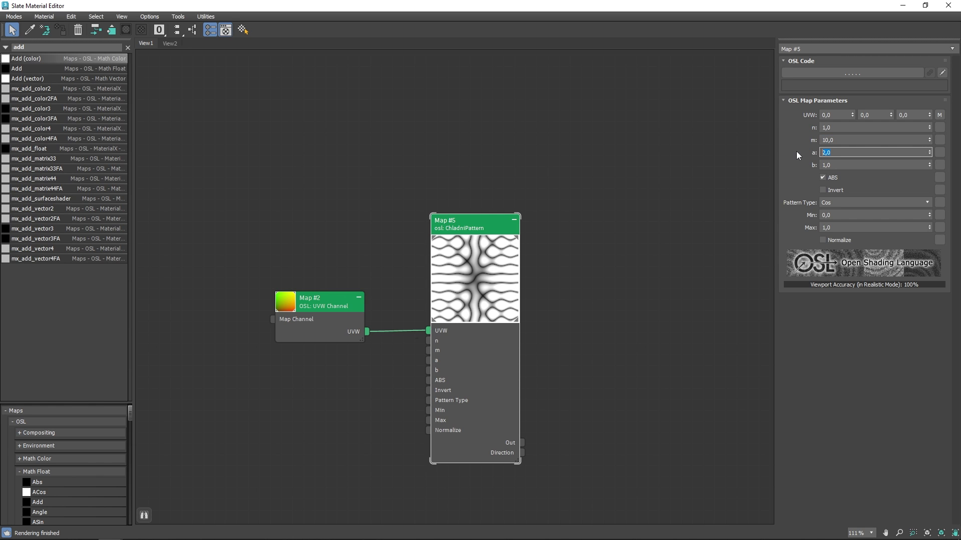
pyautogui.write('1,2')
pyautogui.press('Return')
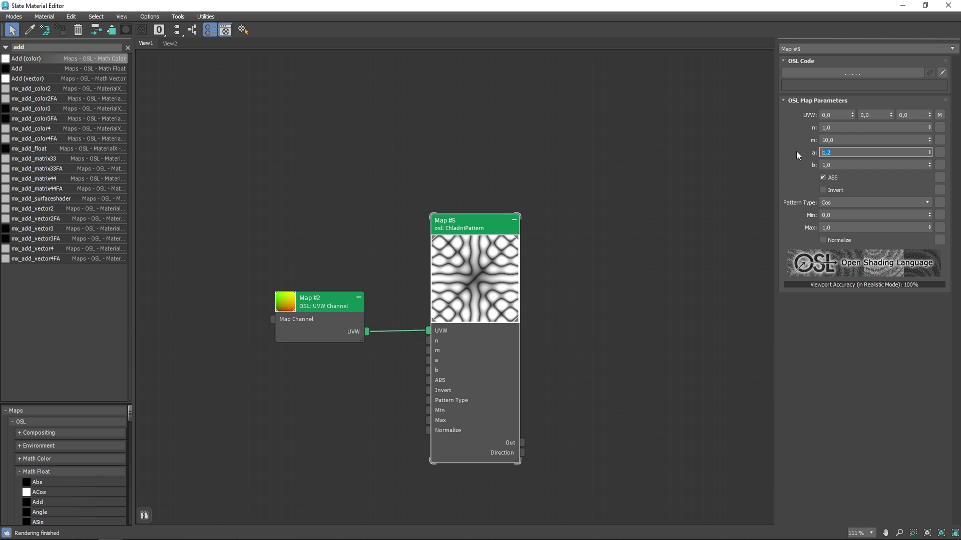
pyautogui.write('0,5')
pyautogui.press('Return')
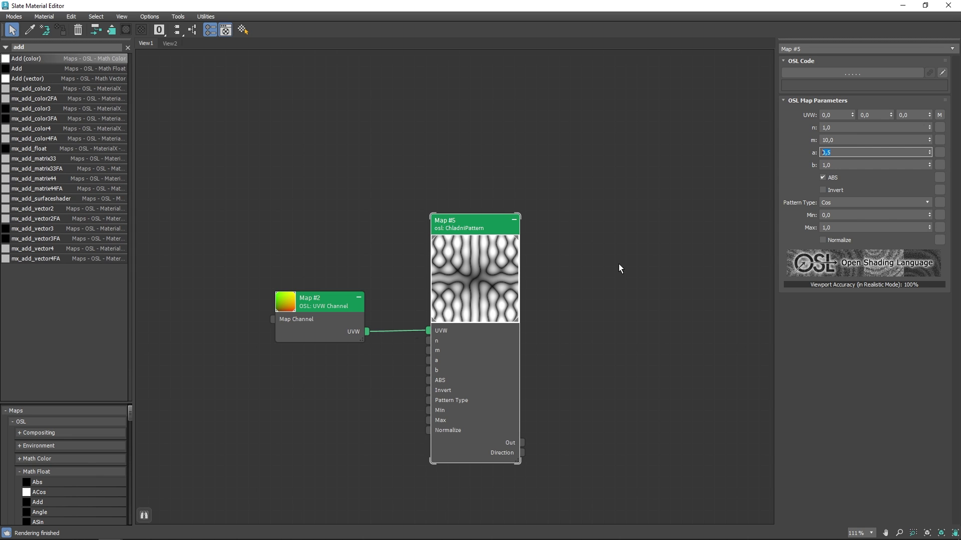
pyautogui.write('1')
pyautogui.press('Return')
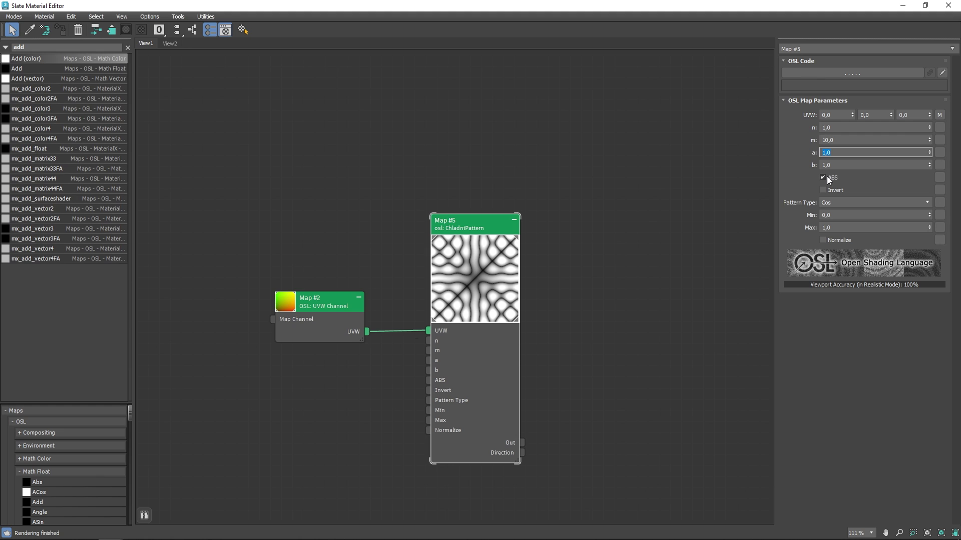
# Step: Compare the pattern with ABS switched off and with Invert switched on, restoring each option after its test
pyautogui.click(826, 177)
pyautogui.click(827, 177)
pyautogui.click(823, 191)
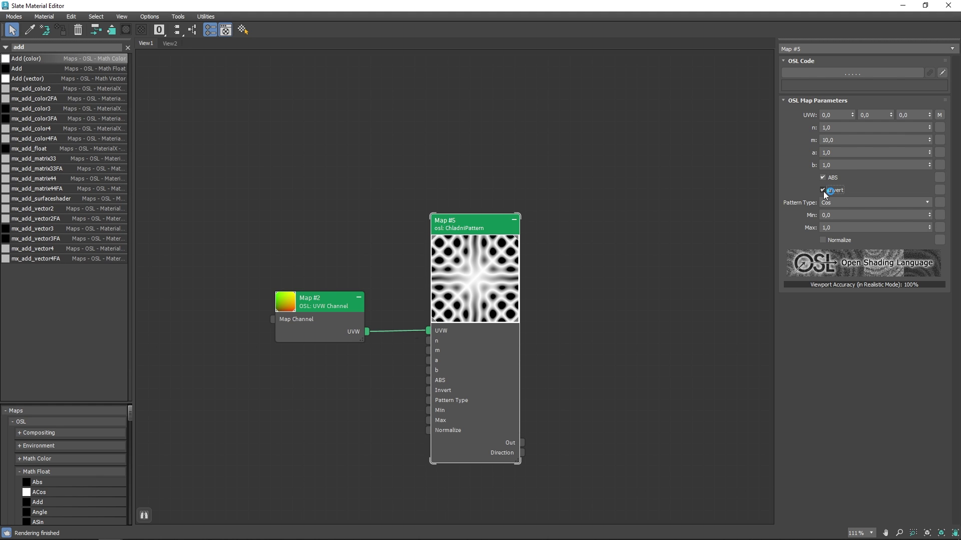
pyautogui.click(823, 190)
# Step: Set the ChladniPattern map's Pattern Type to Sen and shift its node slightly away from the UVW Channel node
pyautogui.click(826, 203)
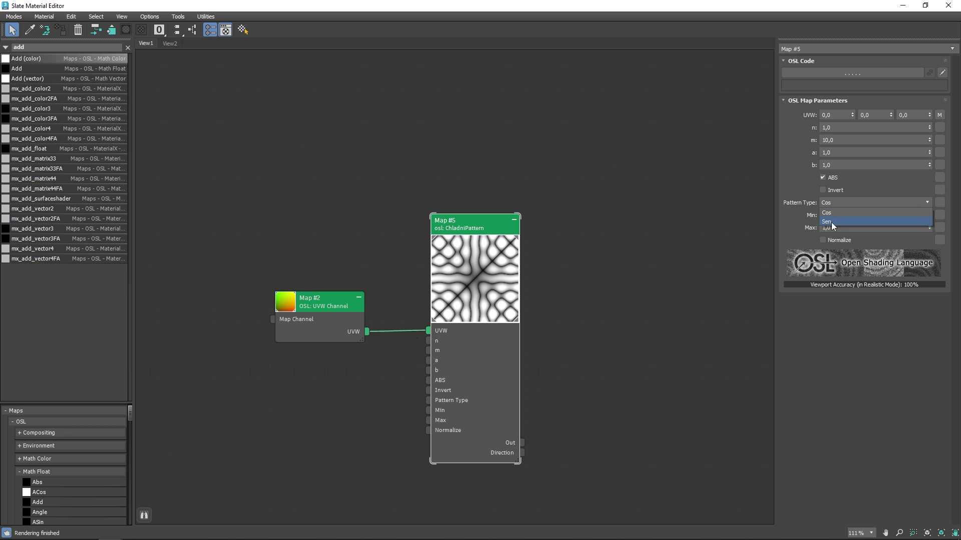
pyautogui.click(831, 223)
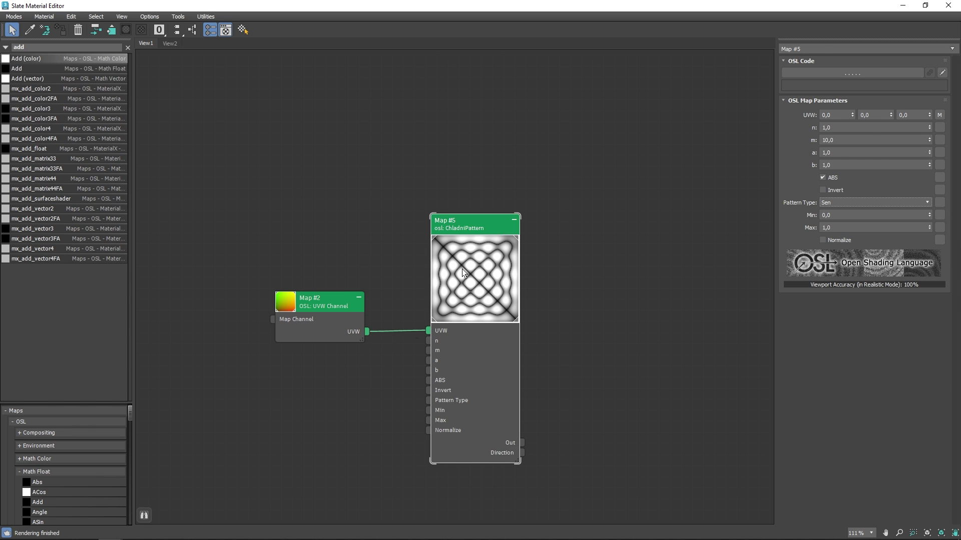
pyautogui.moveTo(462, 271); pyautogui.dragTo(473, 281)
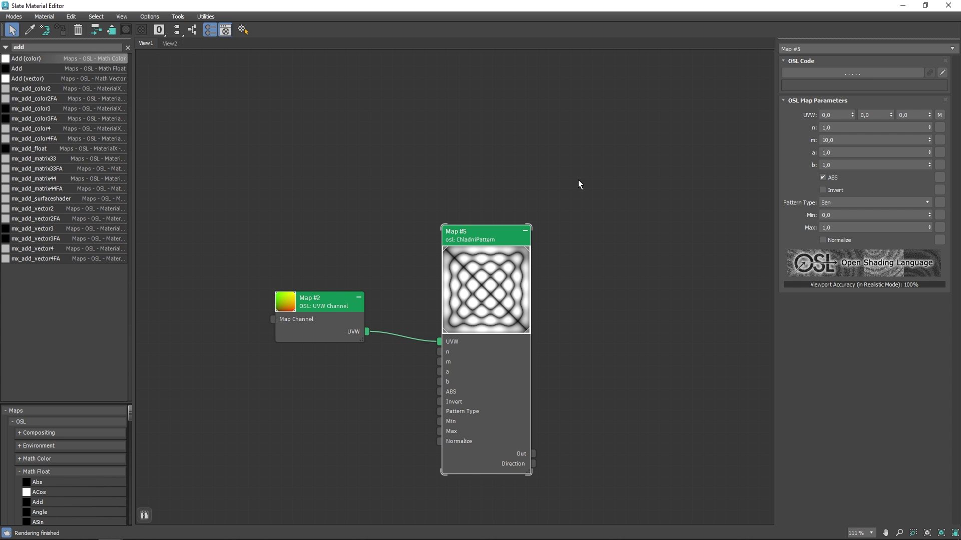
# Step: Open the ChladniPattern map's OSL source code to review the pattern formulas, and close the code editor
pyautogui.scroll(-1, 574, 298)
pyautogui.moveTo(574, 298); pyautogui.dragTo(531, 299, button='middle')
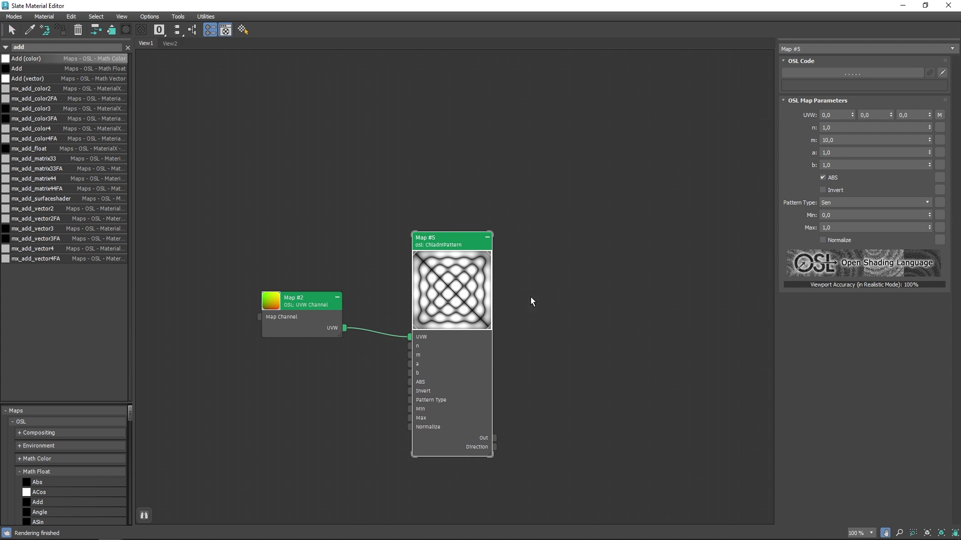
pyautogui.click(942, 73)
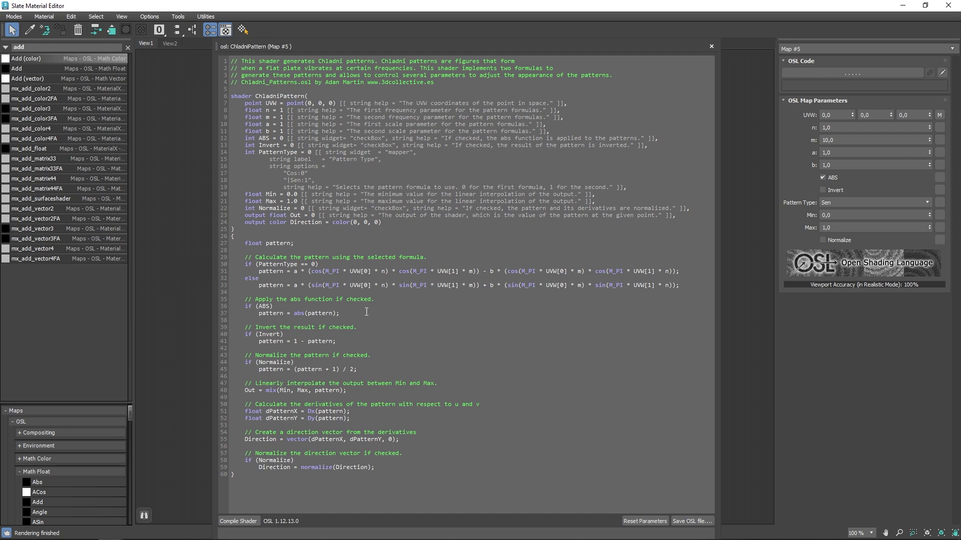
pyautogui.click(712, 47)
pyautogui.moveTo(581, 301); pyautogui.dragTo(524, 297, button='middle')
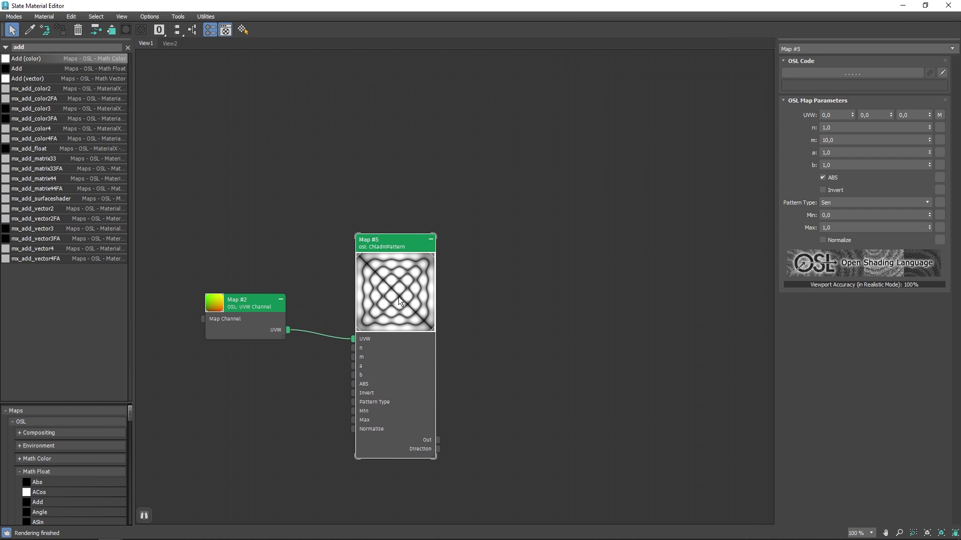
# Step: Move the ChladniPattern node slightly up and closer to the UVW Channel node so their UVW wire runs nearly straight
pyautogui.moveTo(397, 295); pyautogui.dragTo(396, 290)
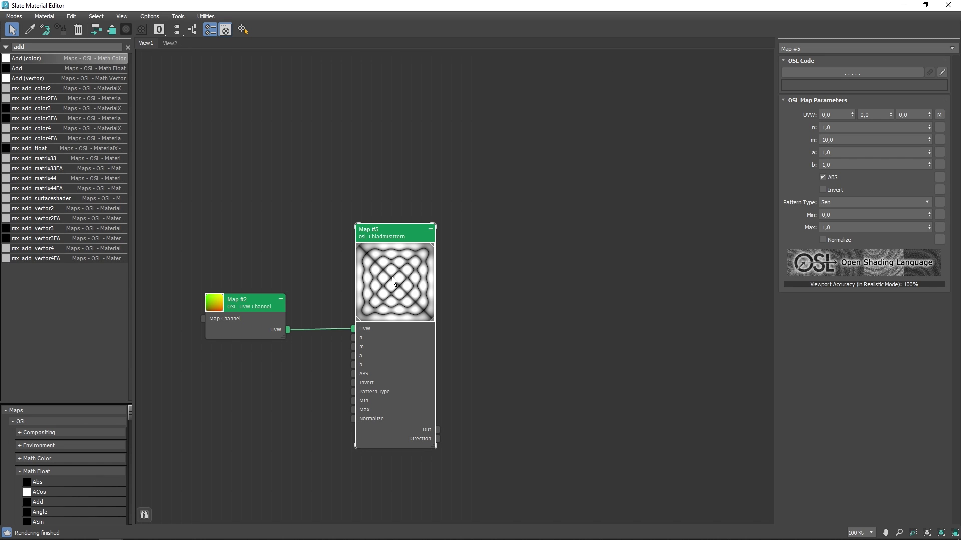
pyautogui.moveTo(395, 291); pyautogui.dragTo(355, 291, button='middle')
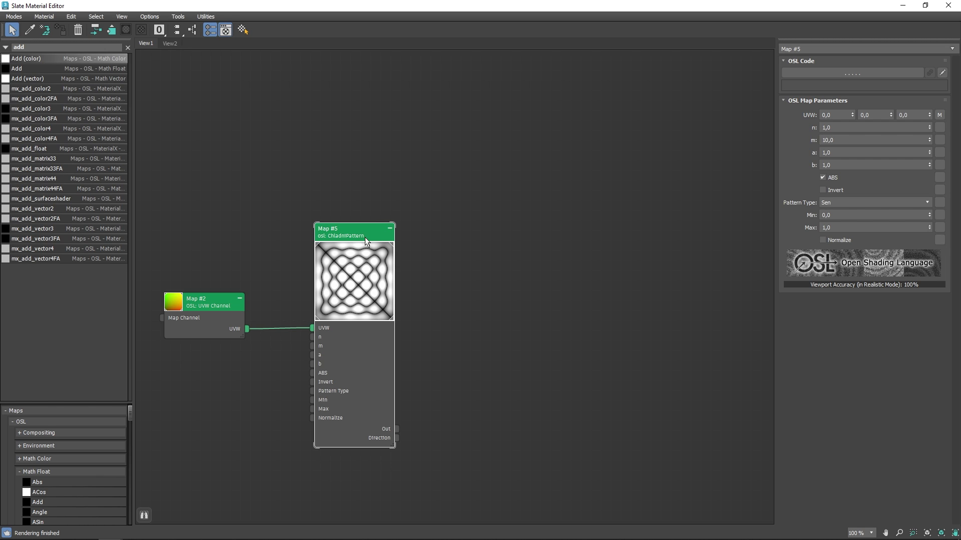
pyautogui.moveTo(355, 233); pyautogui.dragTo(335, 233)
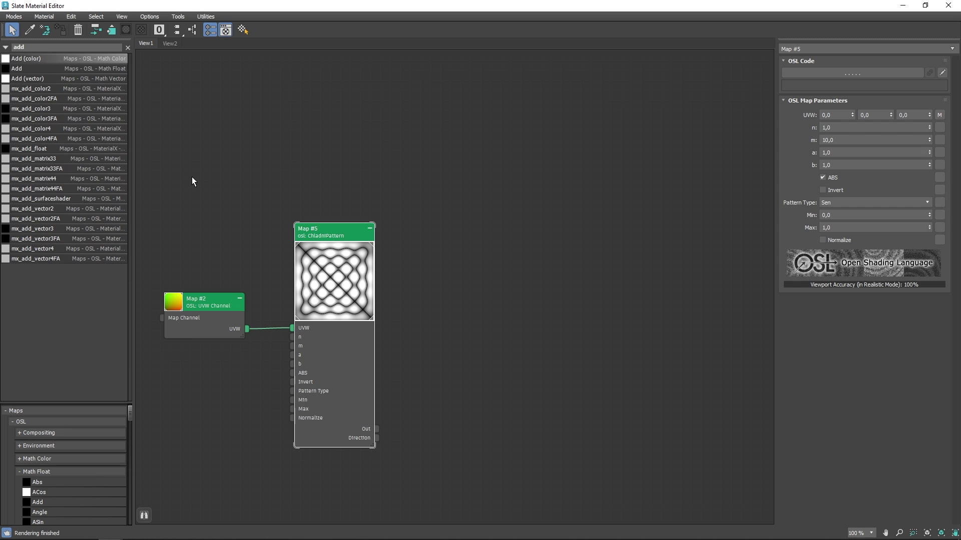
# Step: Search the material and map library for "osl" and highlight the OSL Map and VRayOSLTex entries
pyautogui.moveTo(44, 48); pyautogui.dragTo(5, 46)
pyautogui.write('osl')
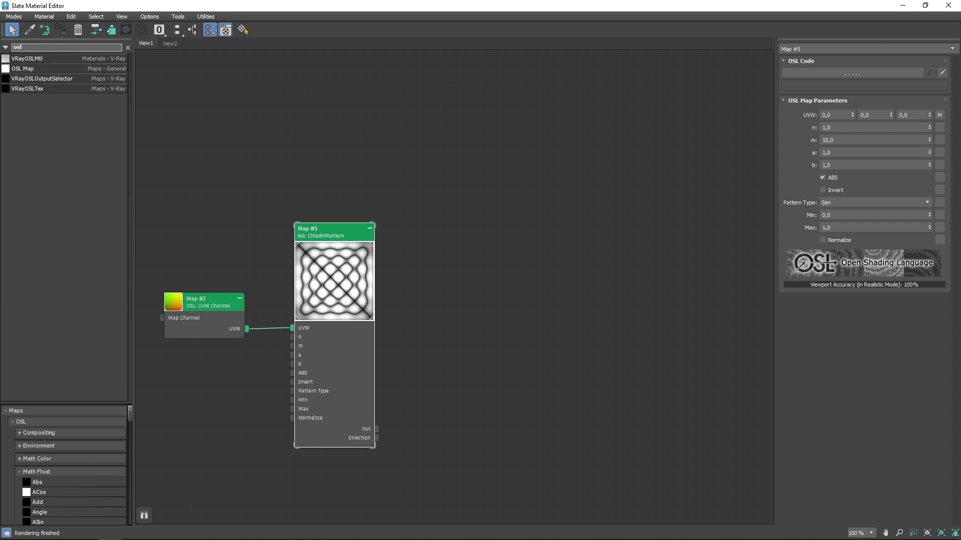
pyautogui.click(15, 71)
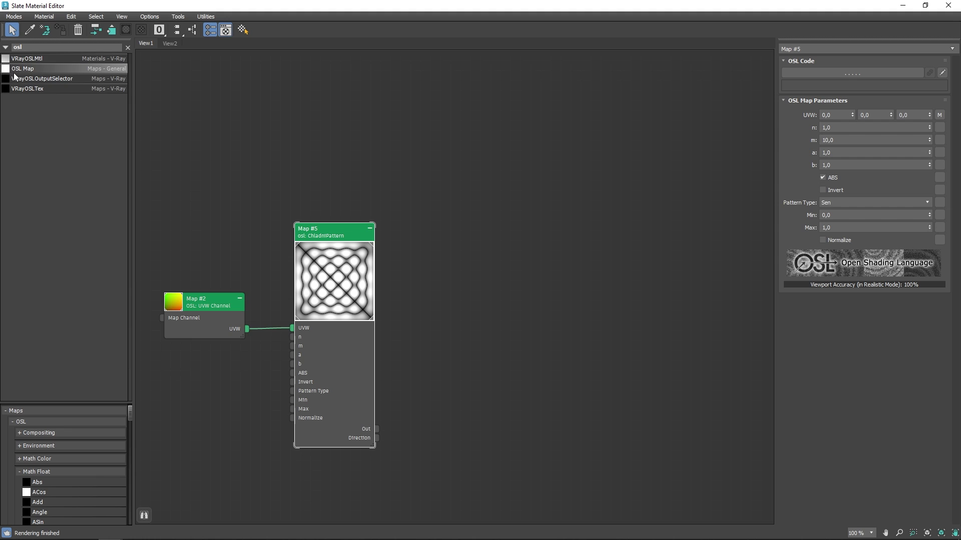
pyautogui.click(22, 91)
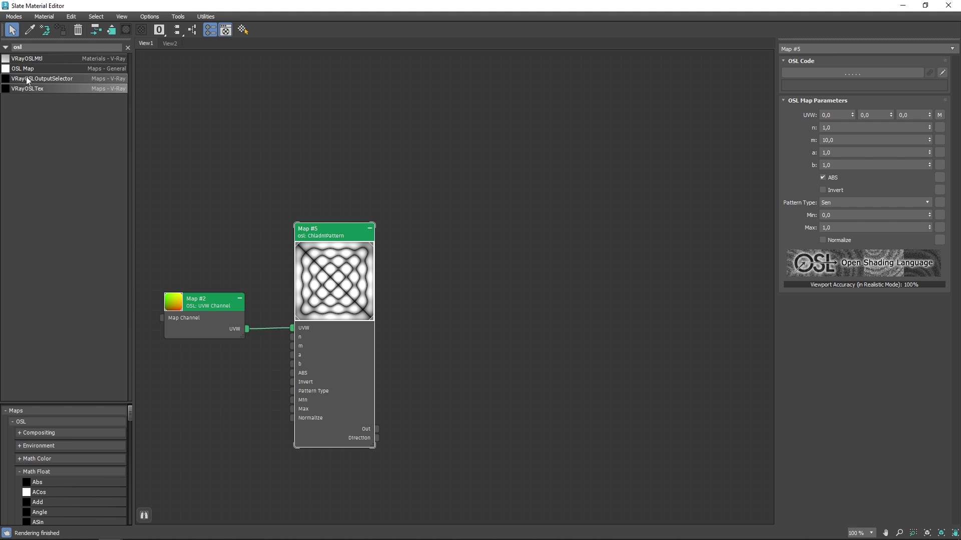
# Step: Add an OSL Map node with the default Example shader beside the ChladniPattern node
pyautogui.click(25, 71)
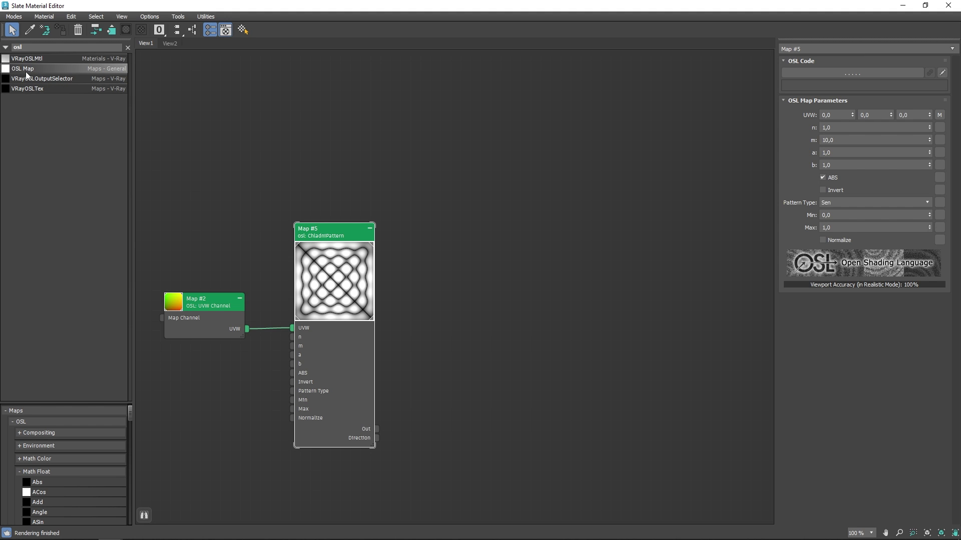
pyautogui.moveTo(9, 71); pyautogui.dragTo(551, 240)
pyautogui.moveTo(557, 254); pyautogui.dragTo(469, 244, button='middle')
pyautogui.moveTo(463, 218); pyautogui.dragTo(469, 216)
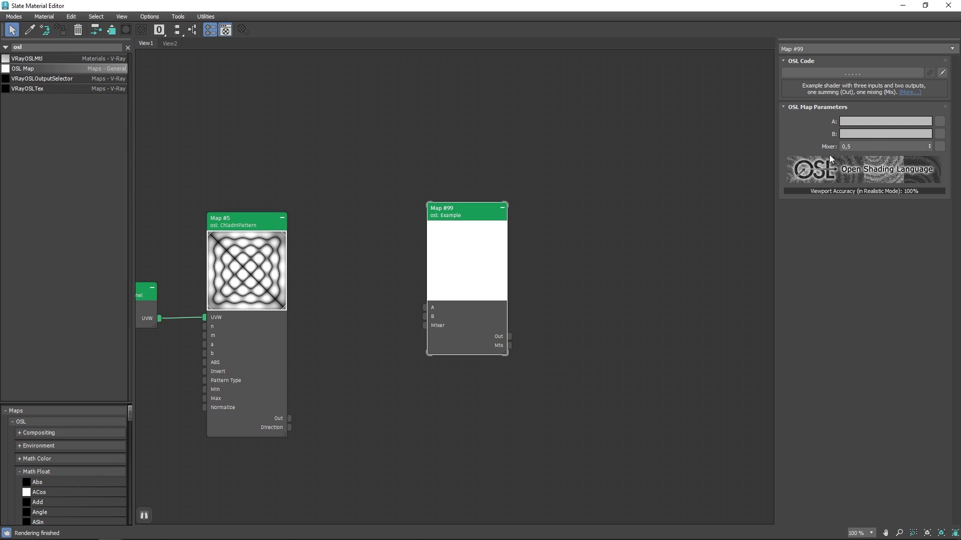
# Step: Review the Example shader's source code, and browse the OSL files in the Chladni Patterns folder without loading one
pyautogui.click(941, 73)
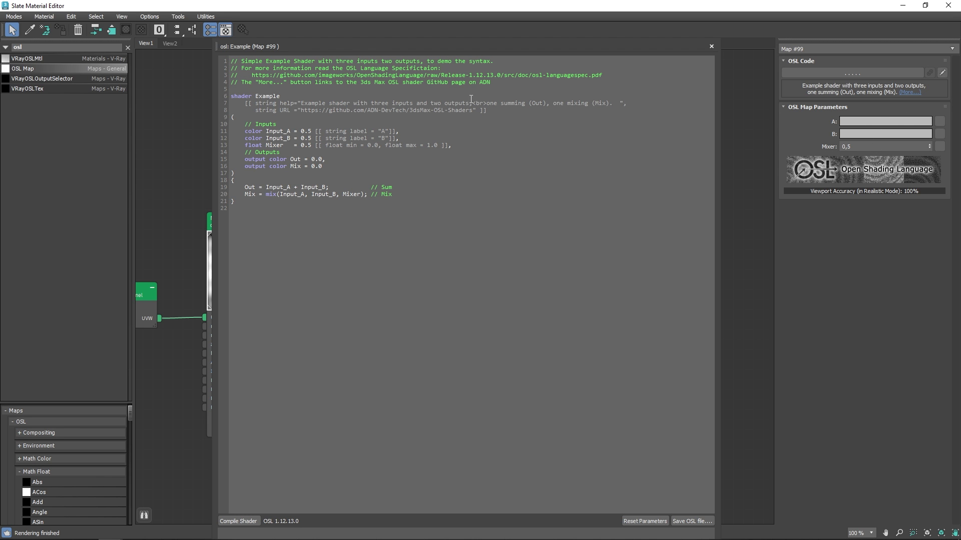
pyautogui.moveTo(393, 214); pyautogui.dragTo(193, 35)
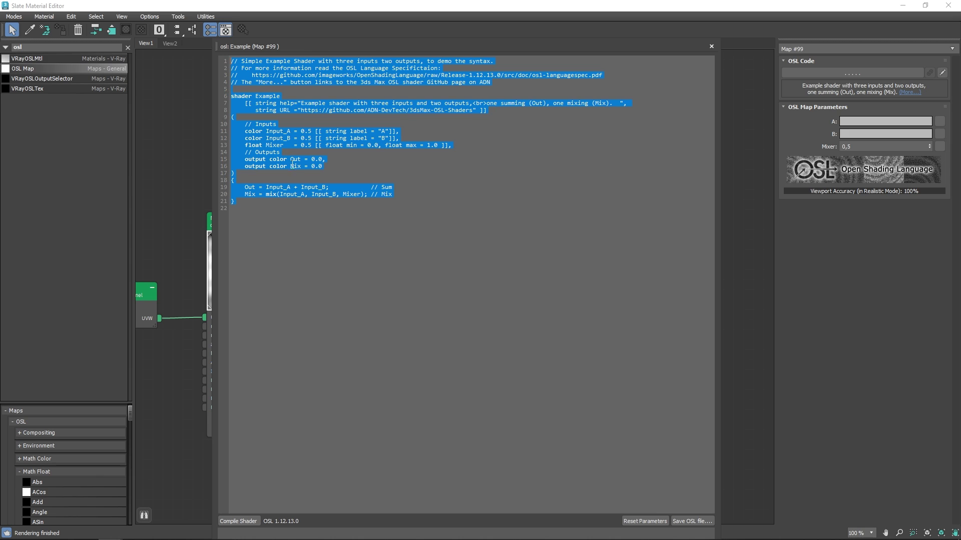
pyautogui.click(345, 232)
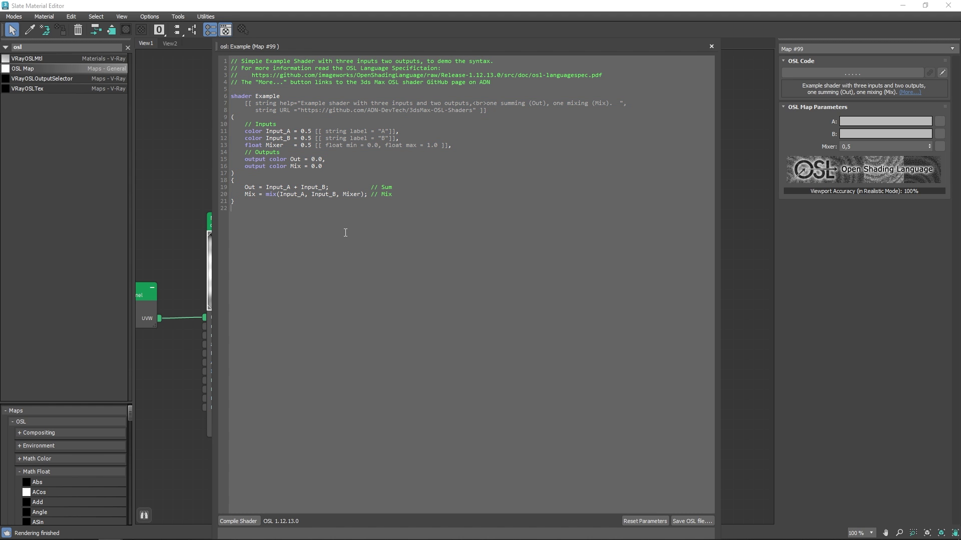
pyautogui.click(248, 521)
pyautogui.click(711, 46)
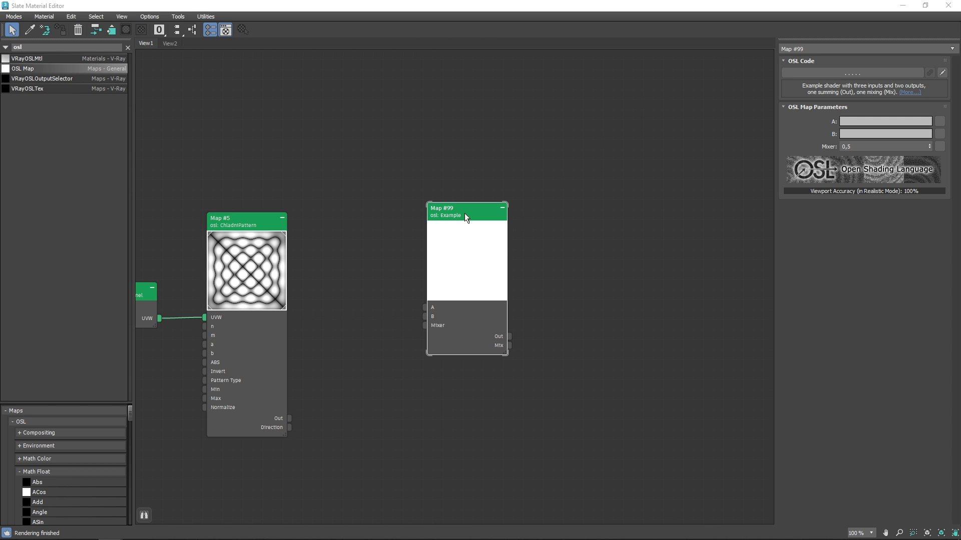
pyautogui.click(852, 74)
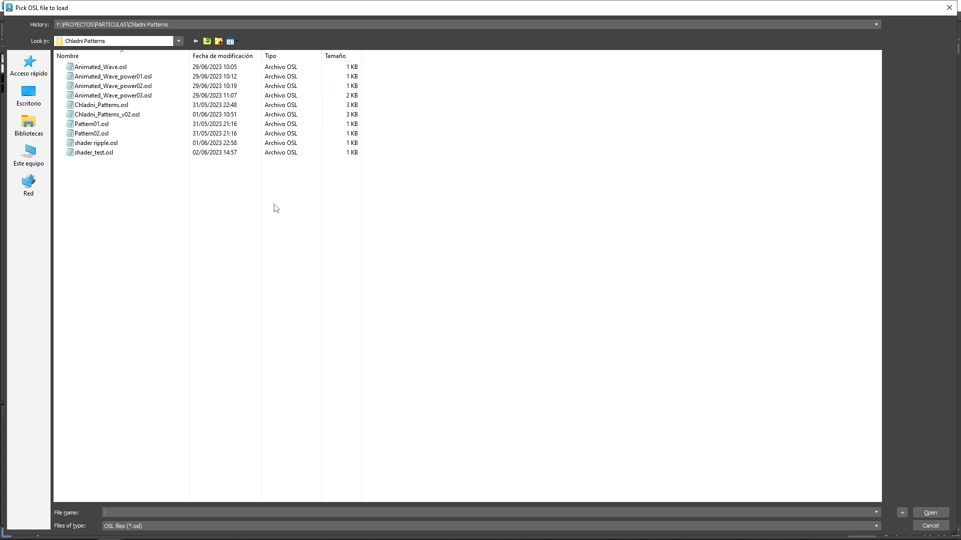
pyautogui.click(915, 522)
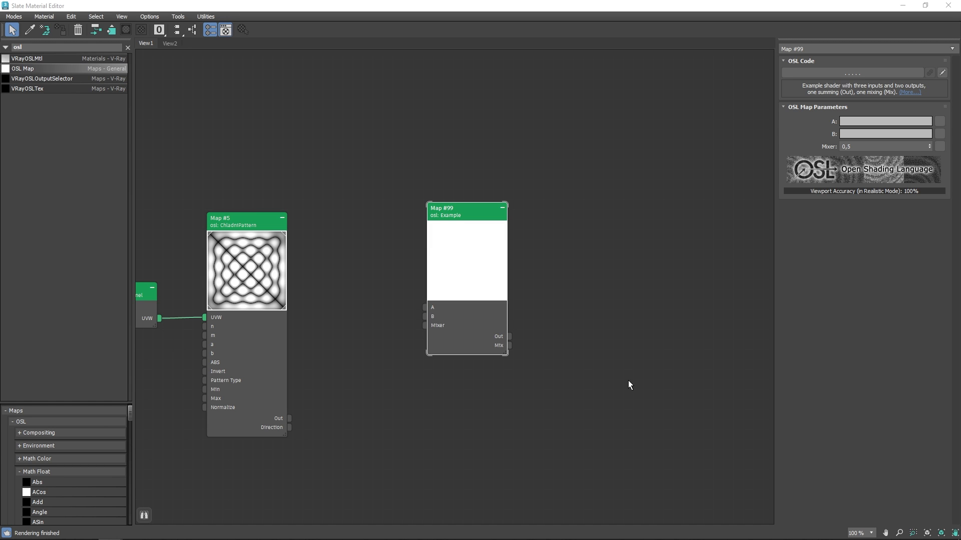
# Step: Open the Example shader's code in a smaller, repositioned editor window and delete the introductory comment lines above the shader declaration
pyautogui.click(942, 72)
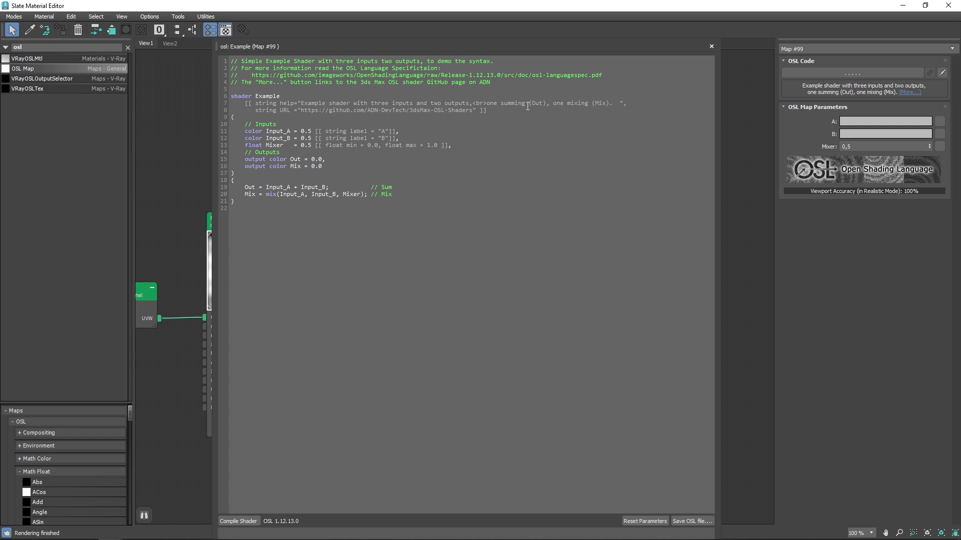
pyautogui.moveTo(430, 45); pyautogui.dragTo(452, 53)
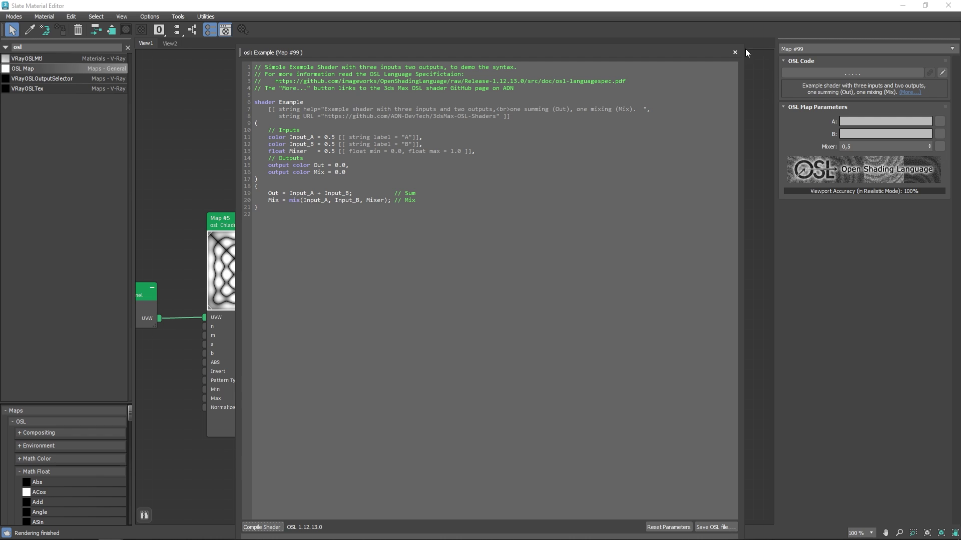
pyautogui.moveTo(742, 45); pyautogui.dragTo(726, 79)
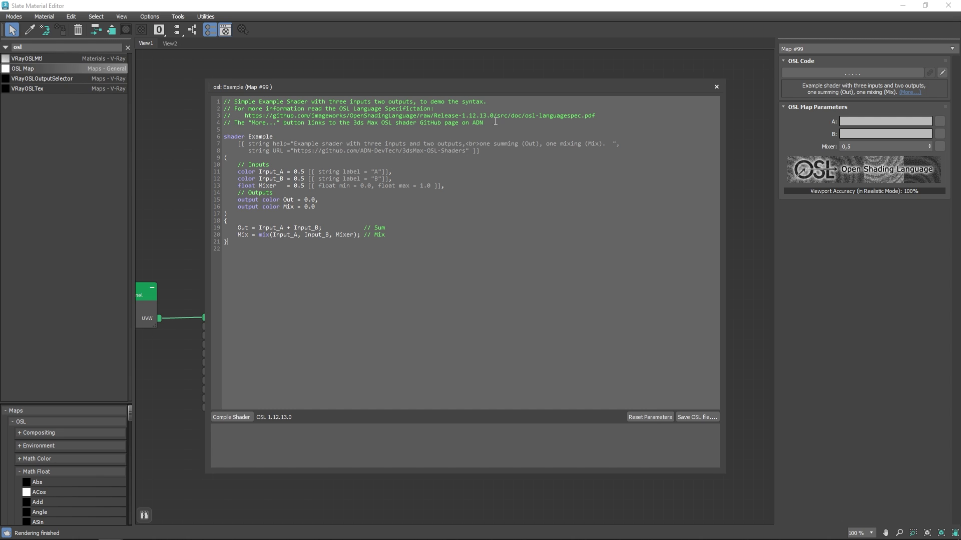
pyautogui.moveTo(496, 125); pyautogui.dragTo(174, 92)
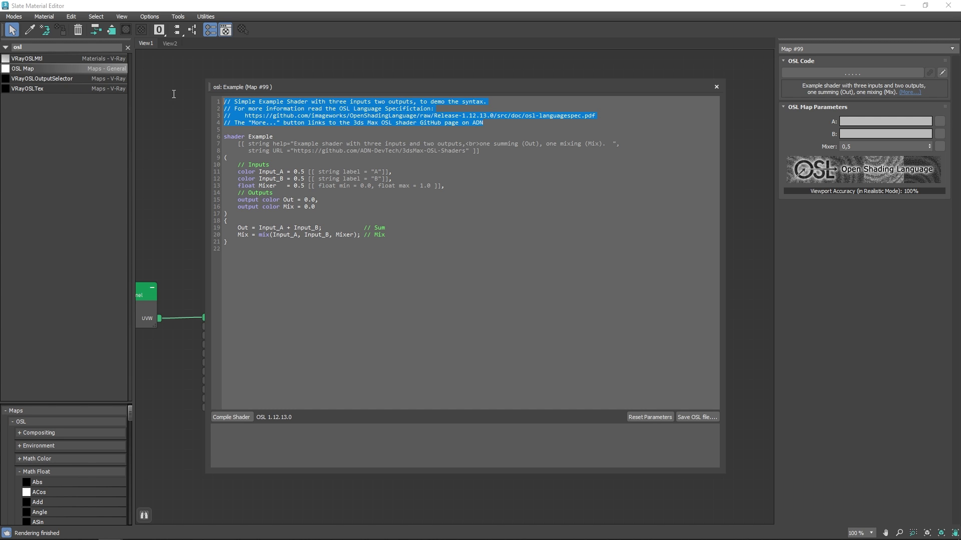
pyautogui.click(224, 101)
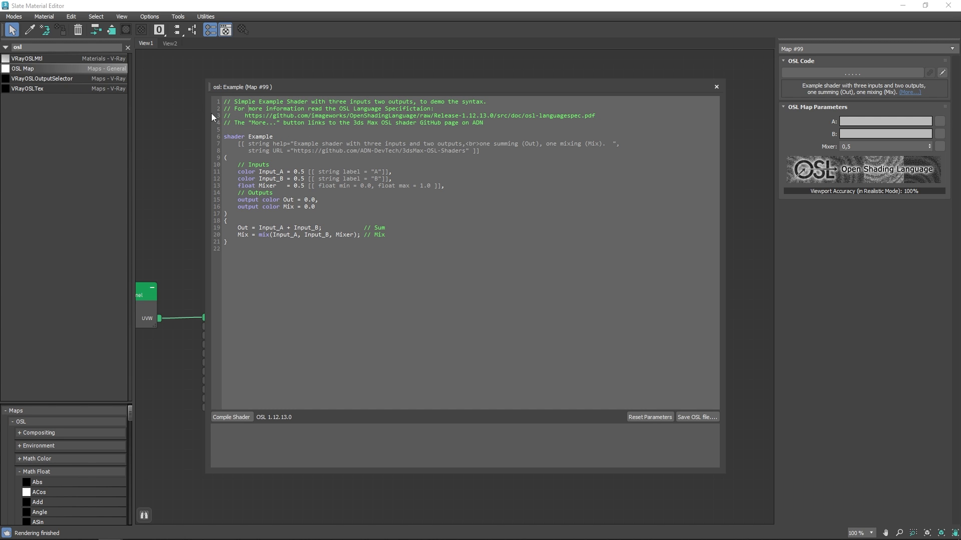
pyautogui.moveTo(228, 104); pyautogui.dragTo(216, 104)
pyautogui.moveTo(223, 101); pyautogui.dragTo(484, 123)
pyautogui.press('Delete')
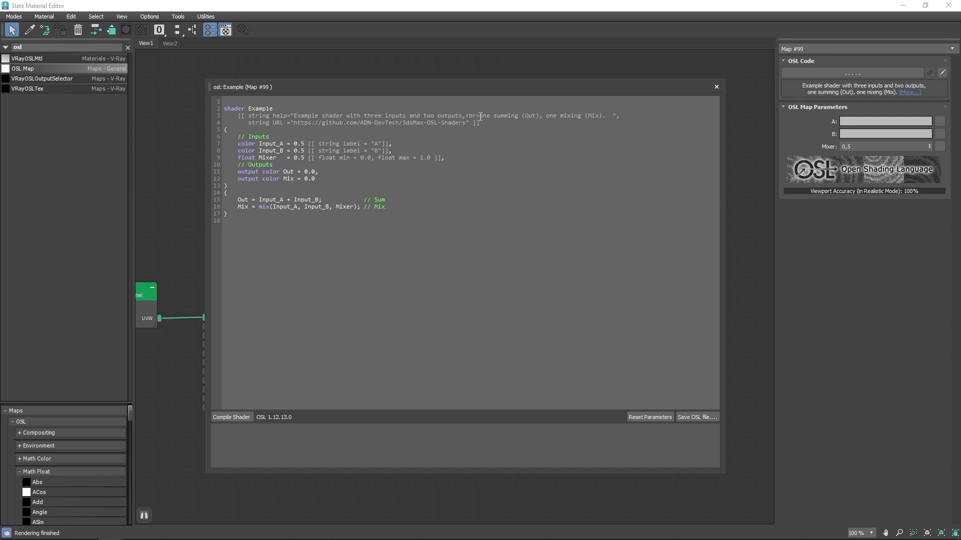
# Step: Delete the help and URL metadata and the label and min/max metadata of the three inputs, and compile the shader
pyautogui.moveTo(479, 122); pyautogui.dragTo(211, 115)
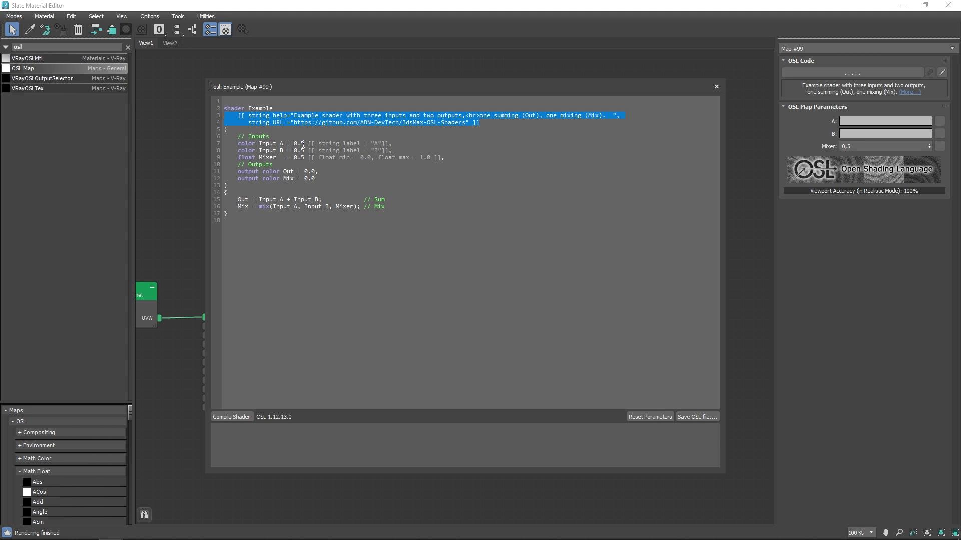
pyautogui.press('Delete')
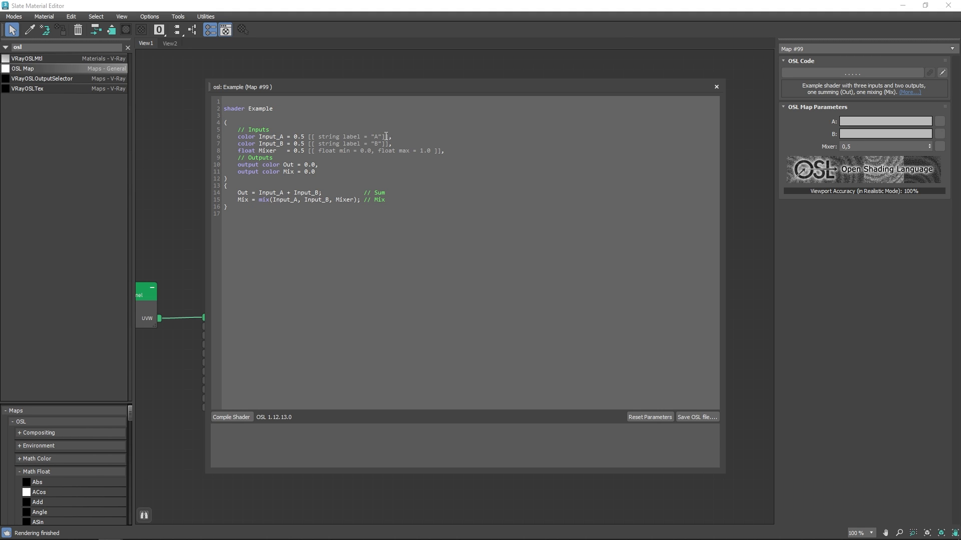
pyautogui.moveTo(391, 136)
pyautogui.mouseDown()
pyautogui.moveTo(308, 136)
pyautogui.moveTo(389, 145)
pyautogui.mouseUp()
pyautogui.press('Delete')
pyautogui.press('Delete')
pyautogui.moveTo(305, 151); pyautogui.dragTo(440, 154)
pyautogui.press('Delete')
pyautogui.click(232, 421)
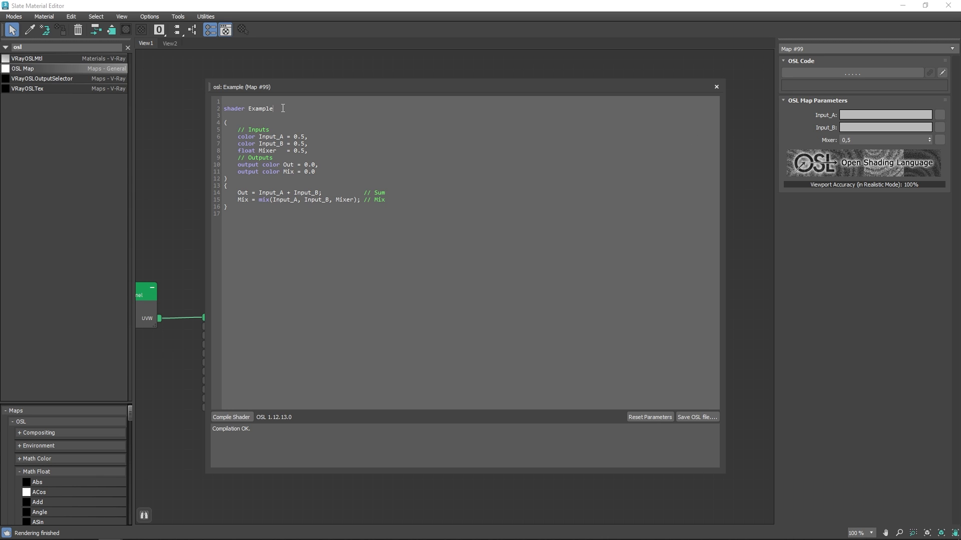
# Step: Highlight the "shader Example" declaration and remove the blank lines above it
pyautogui.moveTo(279, 108); pyautogui.dragTo(185, 113)
pyautogui.click(277, 111)
pyautogui.moveTo(250, 108); pyautogui.dragTo(260, 108)
pyautogui.click(228, 101)
pyautogui.press('Return')
pyautogui.press('Return')
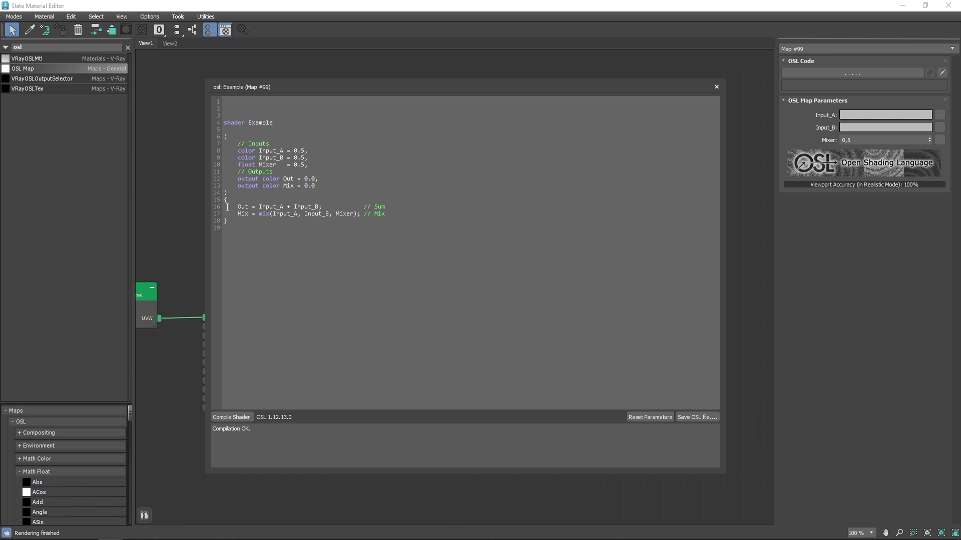
pyautogui.click(223, 101)
pyautogui.press('Delete')
pyautogui.press('Delete')
pyautogui.press('Delete')
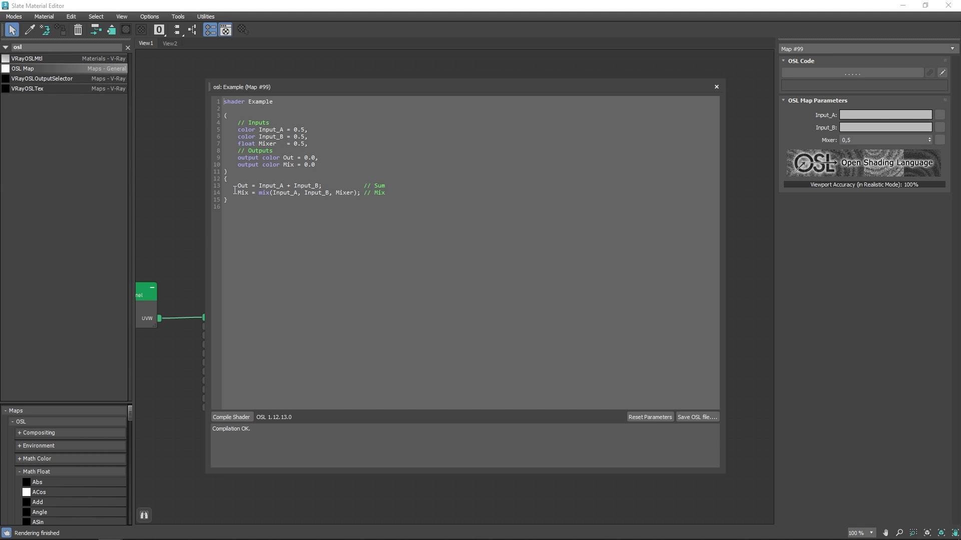
# Step: Examine the shader's overall structure: the formula lines in the body, the shader name and the opening parenthesis of its parameter list
pyautogui.moveTo(224, 185); pyautogui.dragTo(424, 198)
pyautogui.click(394, 170)
pyautogui.moveTo(281, 103)
pyautogui.mouseDown()
pyautogui.moveTo(218, 104)
pyautogui.moveTo(275, 103)
pyautogui.mouseUp()
pyautogui.click(249, 102)
pyautogui.click(227, 116)
pyautogui.click(224, 114)
# Step: Examine the input and output declarations, focusing on Input_A's type, name and default value and its use in the Out formula
pyautogui.moveTo(305, 131); pyautogui.dragTo(309, 131)
pyautogui.moveTo(238, 129); pyautogui.dragTo(327, 166)
pyautogui.click(327, 166)
pyautogui.moveTo(238, 129); pyautogui.dragTo(256, 129)
pyautogui.click(249, 129)
pyautogui.moveTo(260, 129); pyautogui.dragTo(304, 130)
pyautogui.click(261, 129)
pyautogui.moveTo(285, 130); pyautogui.dragTo(259, 130)
pyautogui.click(271, 129)
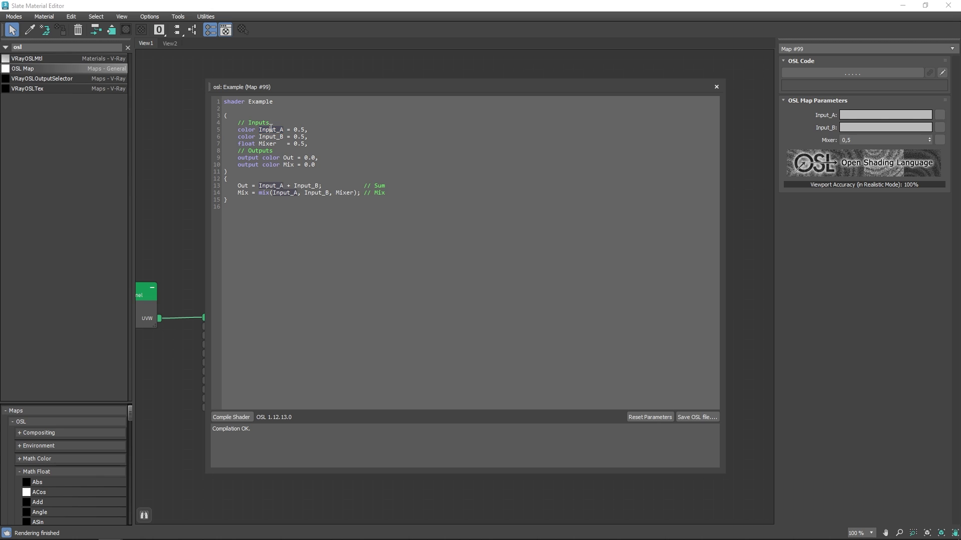
pyautogui.click(270, 185)
pyautogui.moveTo(259, 186); pyautogui.dragTo(283, 184)
# Step: Examine the Input_B, Mixer and output color declarations in the code, and close the editor to compare them with the node's sockets
pyautogui.moveTo(320, 87); pyautogui.dragTo(277, 107)
pyautogui.click(198, 157)
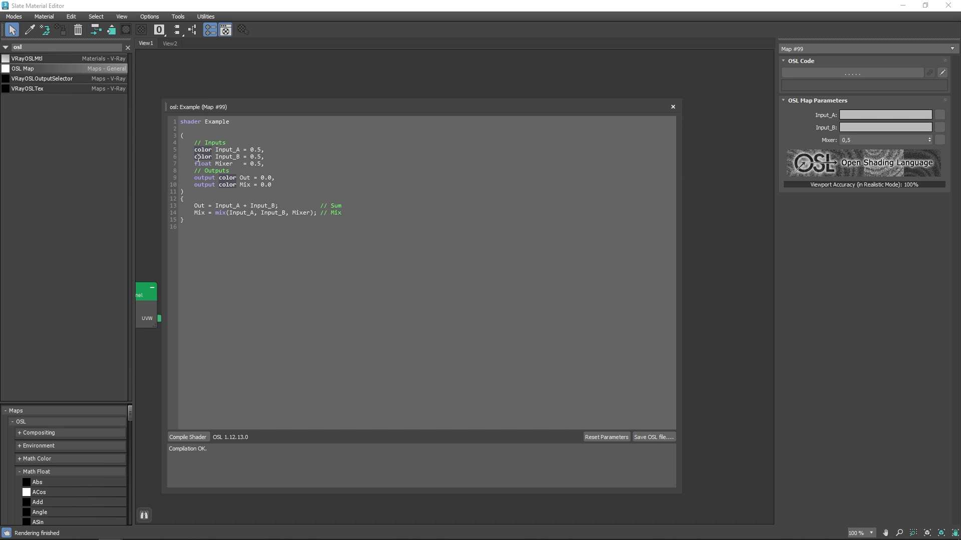
pyautogui.moveTo(215, 157); pyautogui.dragTo(240, 158)
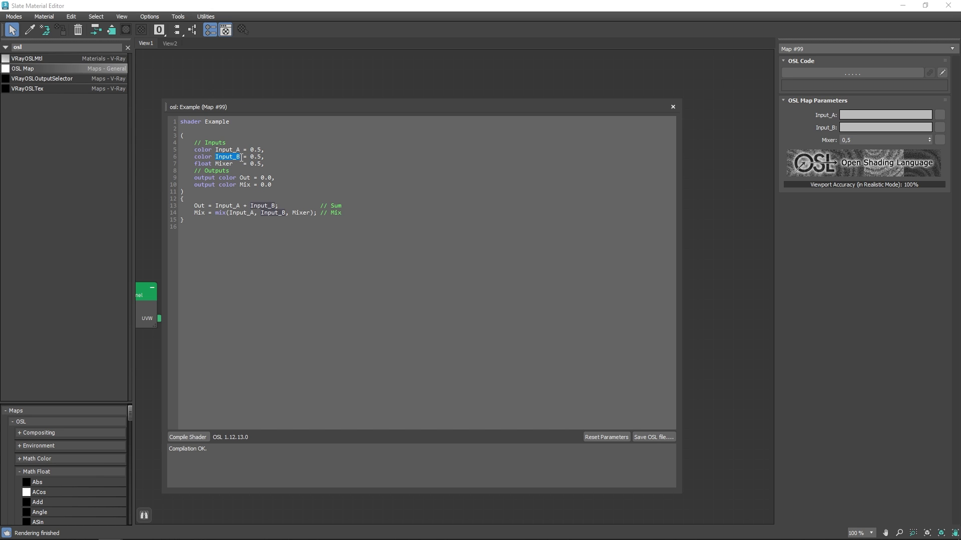
pyautogui.click(263, 158)
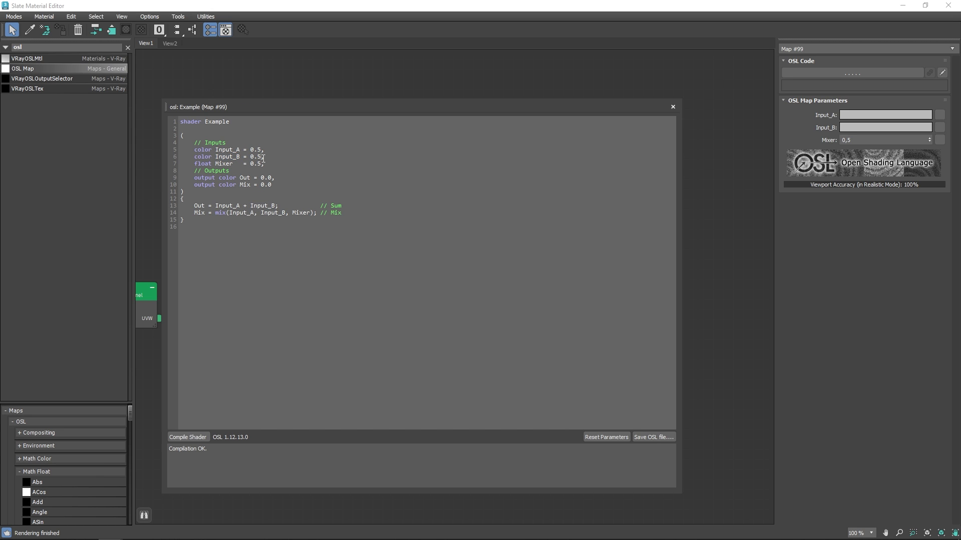
pyautogui.doubleClick(204, 164)
pyautogui.doubleClick(224, 165)
pyautogui.click(256, 166)
pyautogui.doubleClick(223, 179)
pyautogui.click(672, 107)
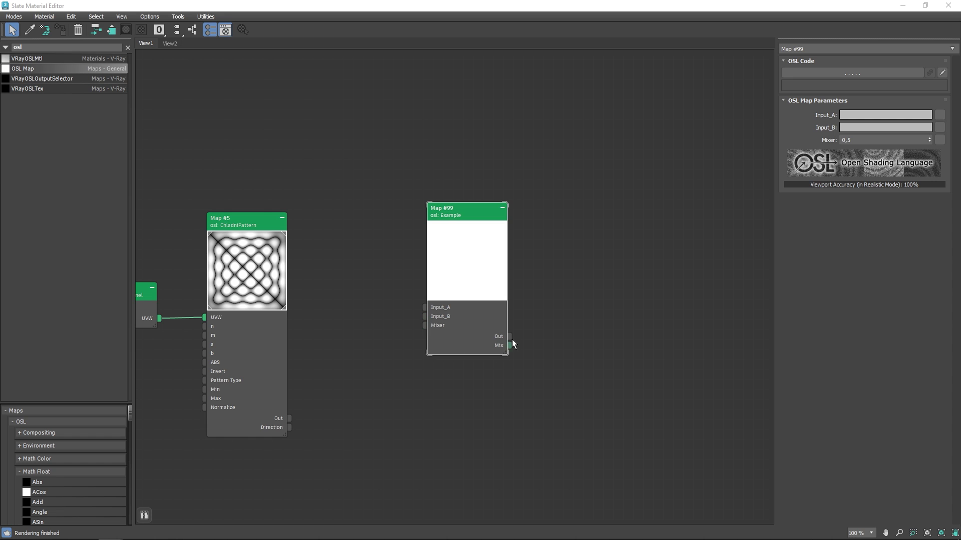
# Step: Reopen the Example shader's code and examine the body formulas, highlighting the Input_A + Input_B sum assigned to Out
pyautogui.click(942, 73)
pyautogui.moveTo(690, 80); pyautogui.dragTo(571, 82)
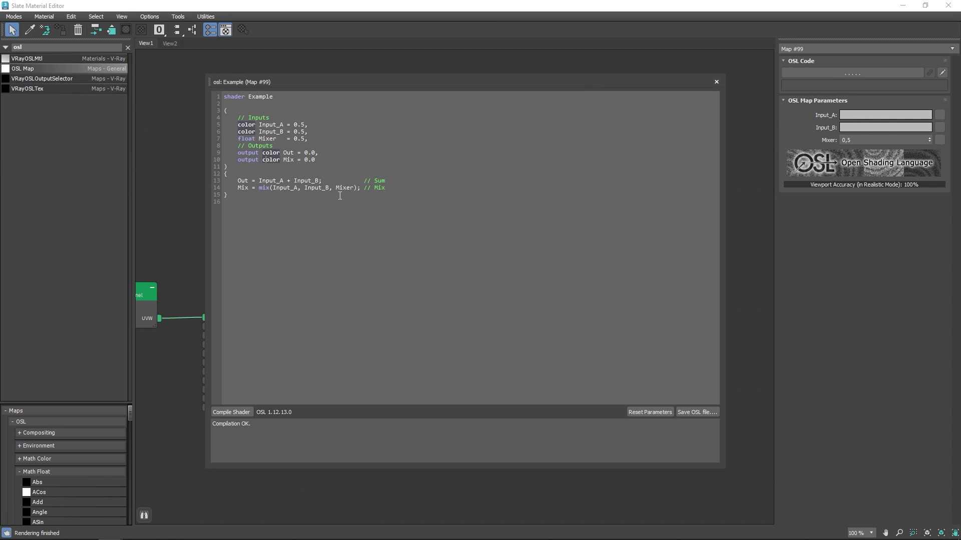
pyautogui.moveTo(238, 181); pyautogui.dragTo(409, 193)
pyautogui.click(264, 188)
pyautogui.click(241, 180)
pyautogui.moveTo(259, 181); pyautogui.dragTo(332, 181)
# Step: Examine the Mix formula, highlighting the mix function and its arguments Input_A, Input_B and Mixer
pyautogui.moveTo(238, 187); pyautogui.dragTo(266, 191)
pyautogui.click(265, 190)
pyautogui.click(265, 188)
pyautogui.doubleClick(265, 188)
pyautogui.click(282, 190)
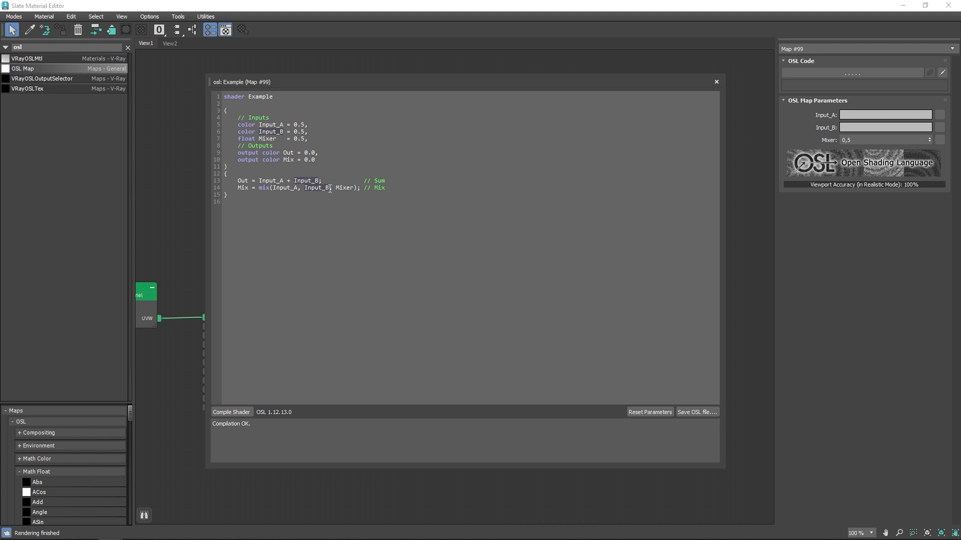
pyautogui.click(320, 190)
pyautogui.click(343, 189)
pyautogui.click(292, 188)
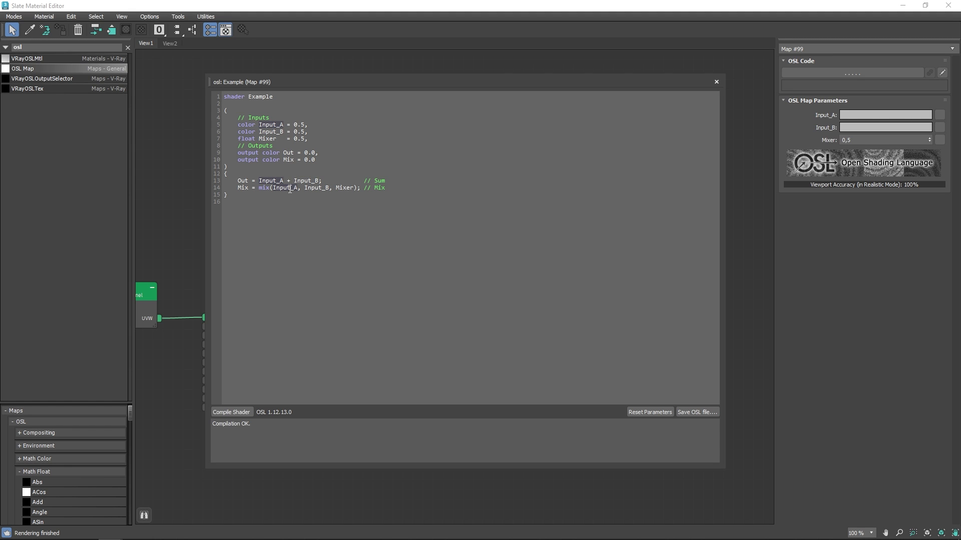
pyautogui.doubleClick(264, 187)
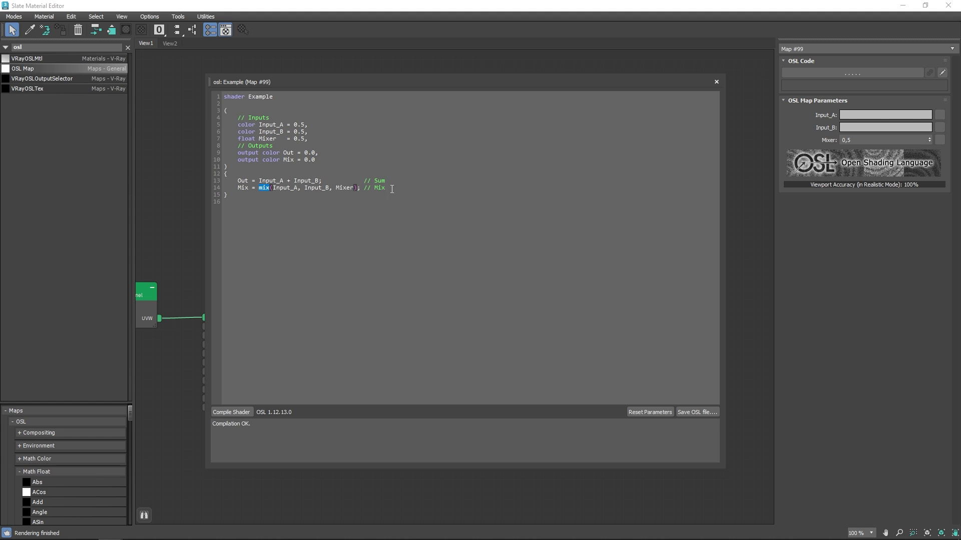
# Step: Delete the Mix formula, the Mix output and the Mixer input from the code, and compile the shader
pyautogui.moveTo(389, 189); pyautogui.dragTo(222, 190)
pyautogui.press('Delete')
pyautogui.moveTo(320, 160); pyautogui.dragTo(202, 140)
pyautogui.press('Delete')
pyautogui.press('BackSpace')
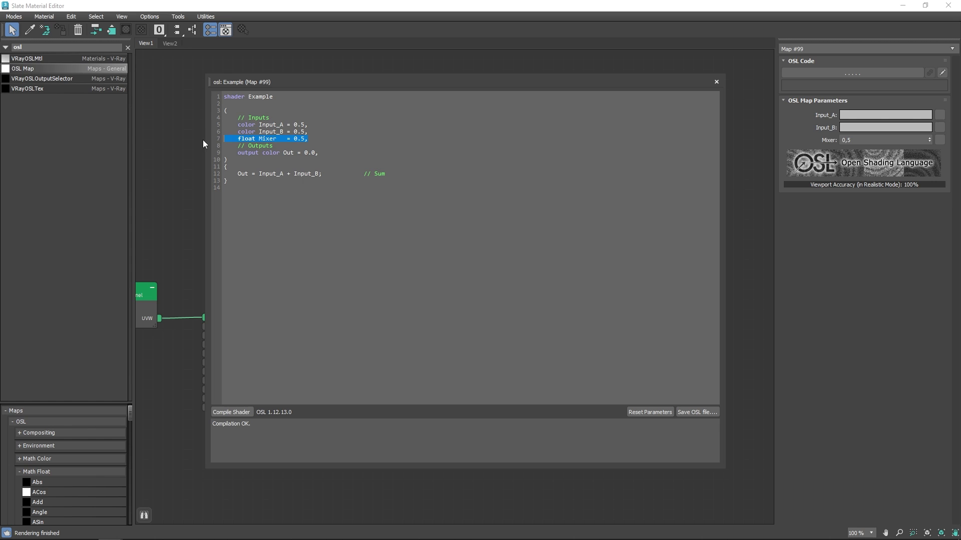
pyautogui.press('Delete')
pyautogui.press('BackSpace')
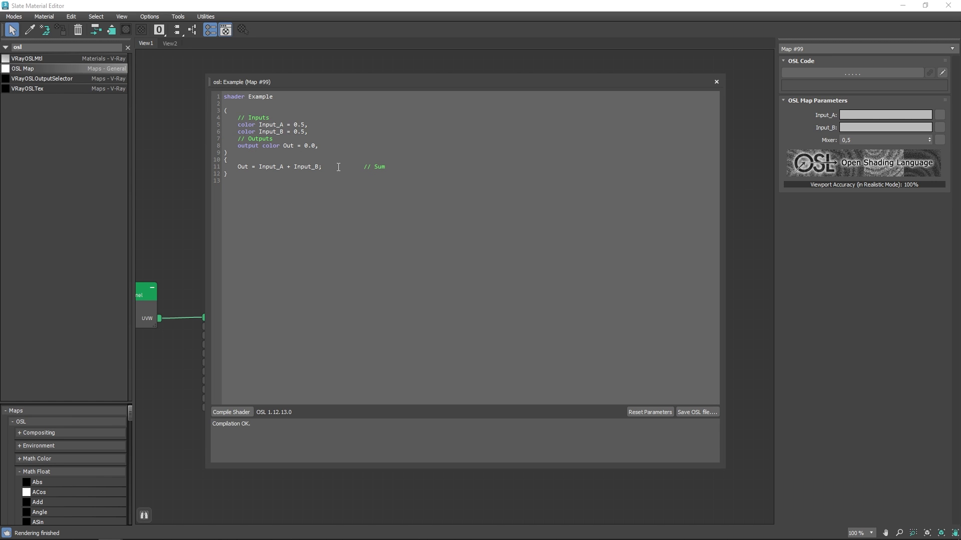
pyautogui.click(233, 413)
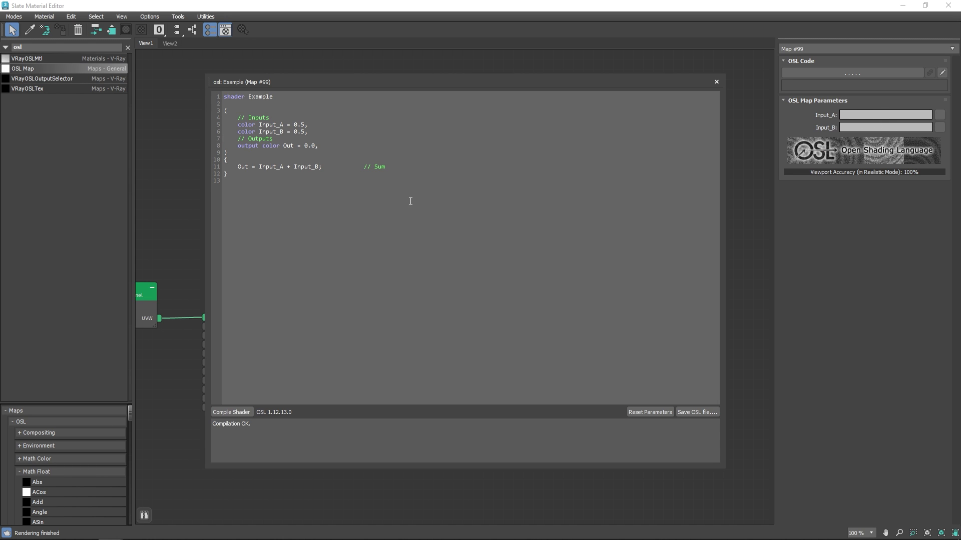
# Step: Close the code editor and align the Example node level with the ChladniPattern node
pyautogui.click(715, 82)
pyautogui.moveTo(484, 228); pyautogui.dragTo(464, 237)
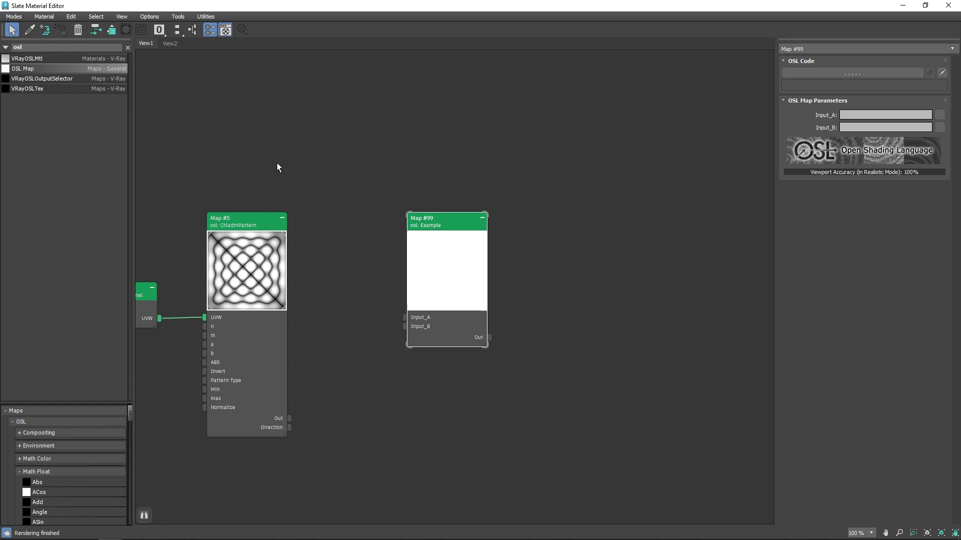
# Step: Search the map library for "add" and stack Add, Add (color) and Add (vector) nodes beside the Example node for comparison
pyautogui.click(48, 47)
pyautogui.write('add')
pyautogui.moveTo(39, 69); pyautogui.dragTo(583, 250)
pyautogui.moveTo(34, 65); pyautogui.dragTo(627, 169)
pyautogui.moveTo(30, 79); pyautogui.dragTo(606, 98)
pyautogui.moveTo(638, 198); pyautogui.dragTo(529, 210, button='middle')
pyautogui.moveTo(494, 147); pyautogui.dragTo(515, 138)
pyautogui.moveTo(518, 284); pyautogui.dragTo(518, 295)
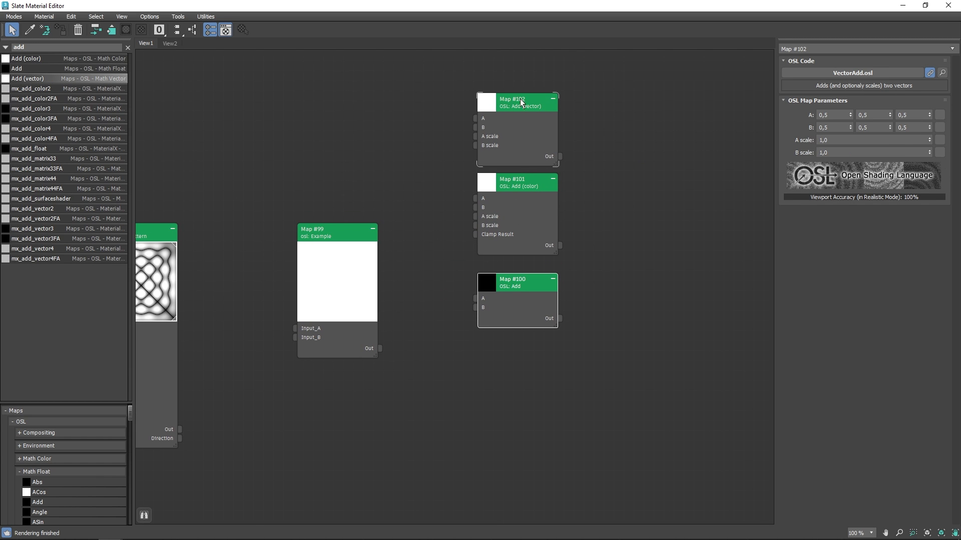
pyautogui.moveTo(514, 201); pyautogui.dragTo(509, 212)
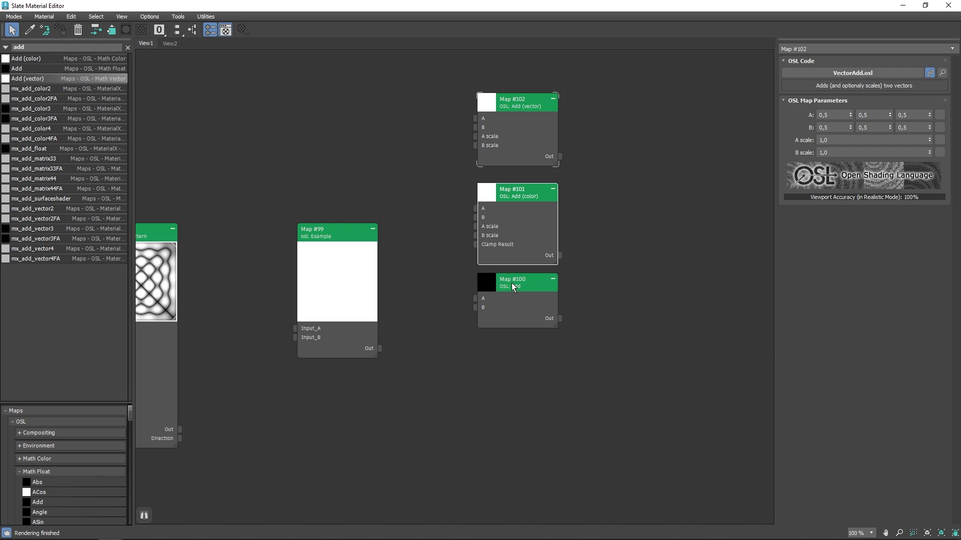
# Step: Delete the Add, Add (color) and Add (vector) nodes beside the Example node
pyautogui.click(325, 236)
pyautogui.moveTo(444, 92); pyautogui.dragTo(571, 386)
pyautogui.press('Delete')
# Step: Open the Example node's code and review its two color input declarations and the Out sum formula
pyautogui.click(328, 249)
pyautogui.click(942, 73)
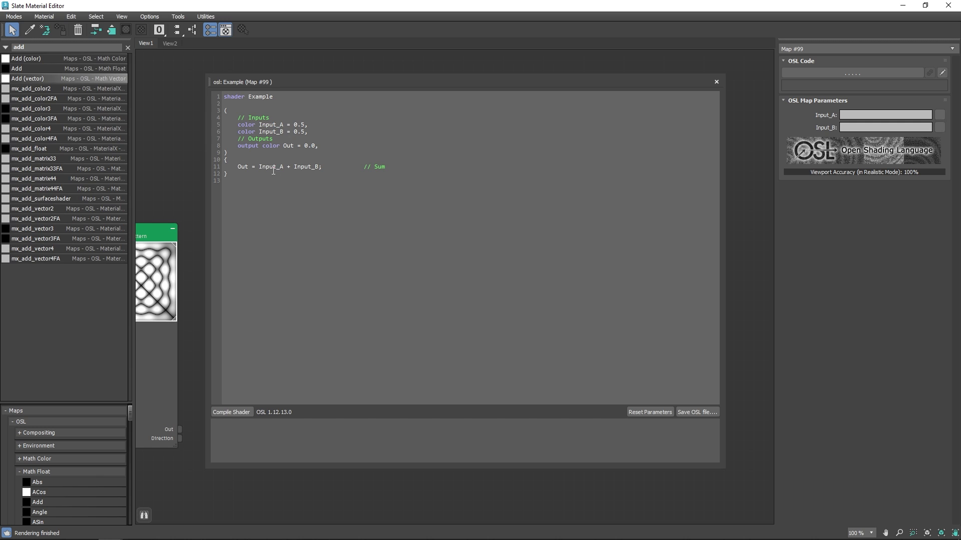
pyautogui.moveTo(238, 123); pyautogui.dragTo(327, 132)
pyautogui.click(327, 133)
pyautogui.moveTo(260, 167); pyautogui.dragTo(324, 167)
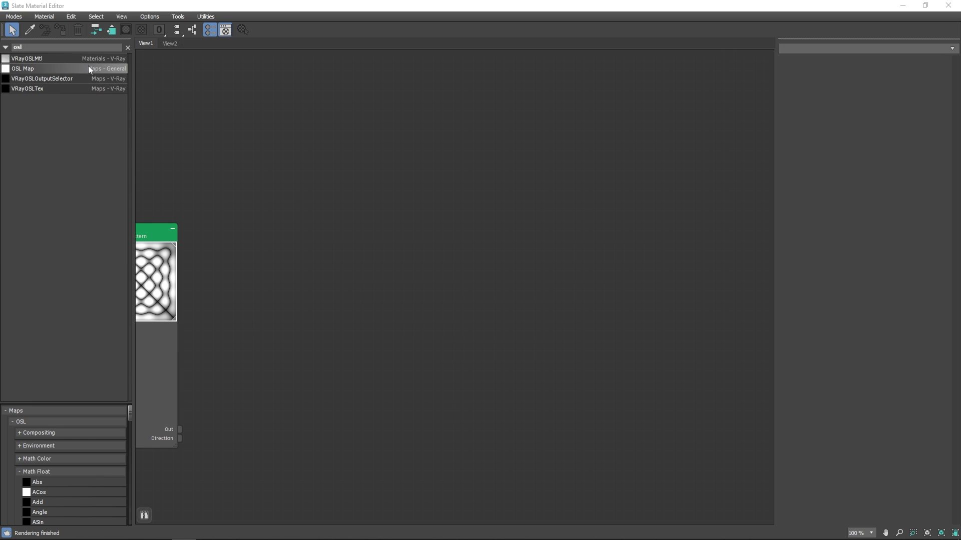
# Step: Add a new OSL Map node, open its code, and clear the entire default Example shader
pyautogui.moveTo(88, 67); pyautogui.dragTo(158, 92)
pyautogui.click(944, 75)
pyautogui.press('BackSpace')
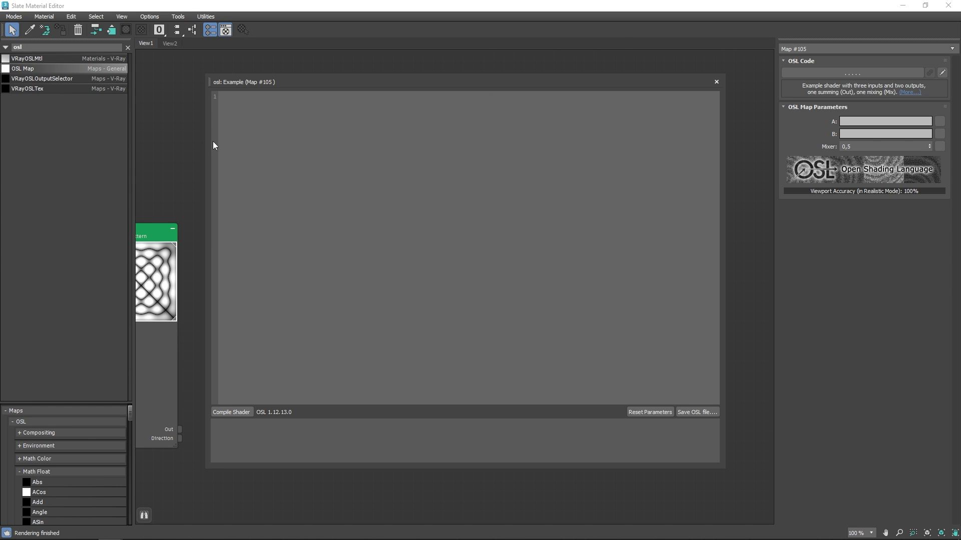
# Step: Begin a shader named ChladniPattern and declare a point input named UVW
pyautogui.write('shader')
pyautogui.write(' Chladni')
pyautogui.write('Pattern')
pyautogui.write('point ')
pyautogui.write('UVW')
# Step: Give the UVW input a default of point(0, 0, 0) and end the declaration with a comma
pyautogui.write(' = point')
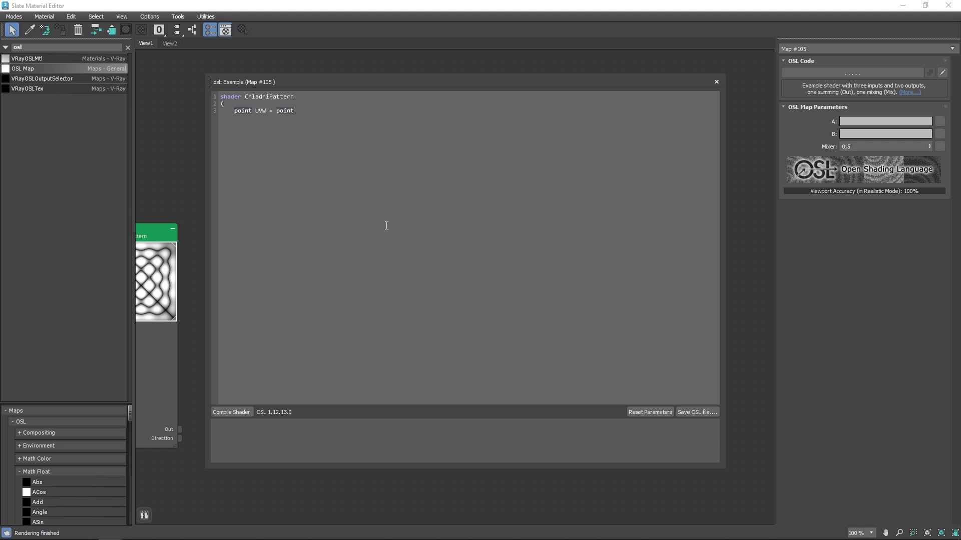
pyautogui.write('(0, 0,0),')
pyautogui.press('Left')
pyautogui.press('Left')
pyautogui.press('Left')
pyautogui.press('Left')
pyautogui.press('Left')
pyautogui.press('Right')
pyautogui.press('Right')
pyautogui.press('Right')
pyautogui.press('Right')
pyautogui.press('Right')
pyautogui.doubleClick(299, 111)
pyautogui.doubleClick(310, 110)
pyautogui.click(321, 111)
pyautogui.click(350, 110)
# Step: Declare the inputs float n = 1 and float m = 1, and the output float Out = 0
pyautogui.write('foa')
pyautogui.press('BackSpace')
pyautogui.press('BackSpace')
pyautogui.write('oat loat')
pyautogui.write('tput float')
# Step: Close the shader's parameter list and add an empty body in curly braces with room for the formula
pyautogui.write(')')
pyautogui.press('Return')
pyautogui.write('{')
pyautogui.press('Return')
pyautogui.press('Return')
pyautogui.write('}')
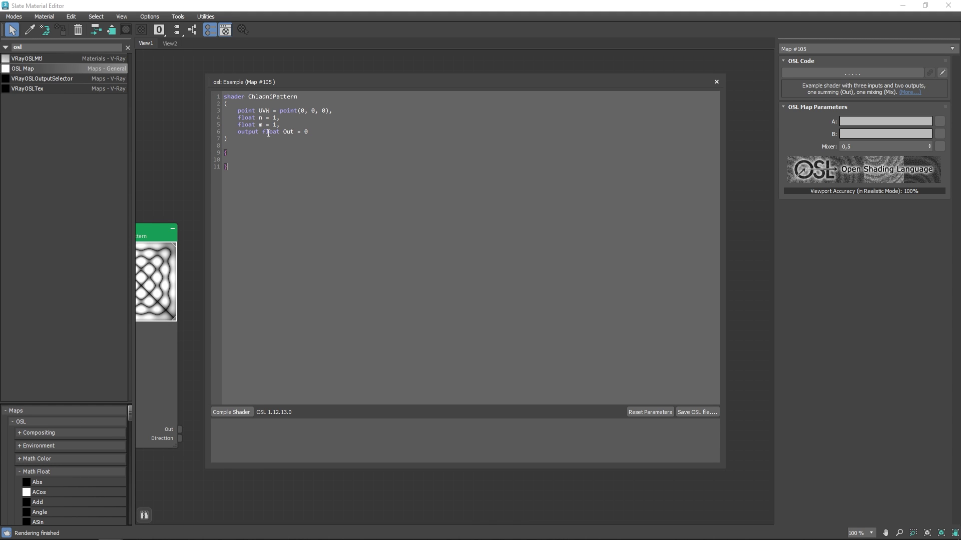
pyautogui.press('Up')
pyautogui.press('Return')
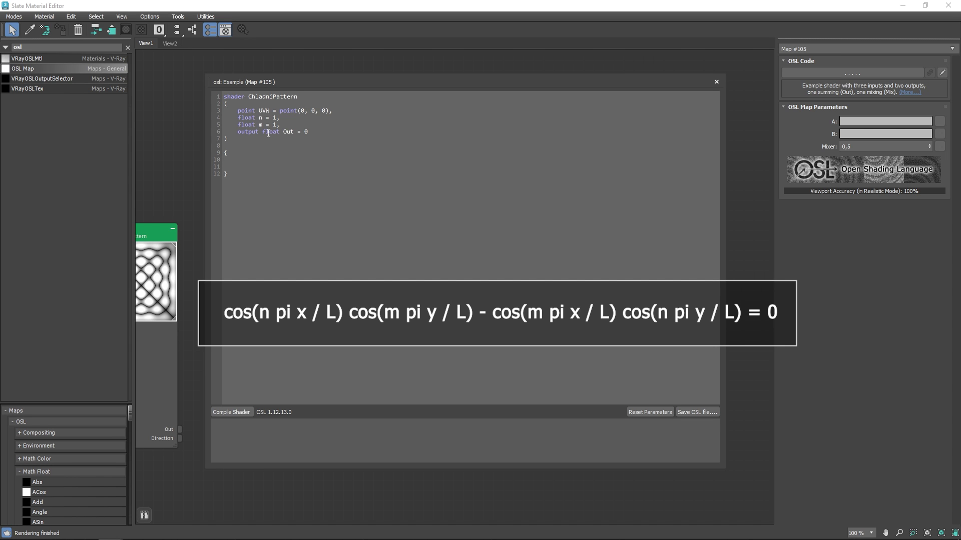
# Step: Write the formula's first half in the shader body: Out = cos(M_PI * UVW[0] * n) * cos(M_PI * UVW[1] * m) -
pyautogui.write('Out')
pyautogui.write('cos(M_PI')
pyautogui.write('W[0] * n) * cos(M_PI * UVW[1]')
pyautogui.write('* m) -')
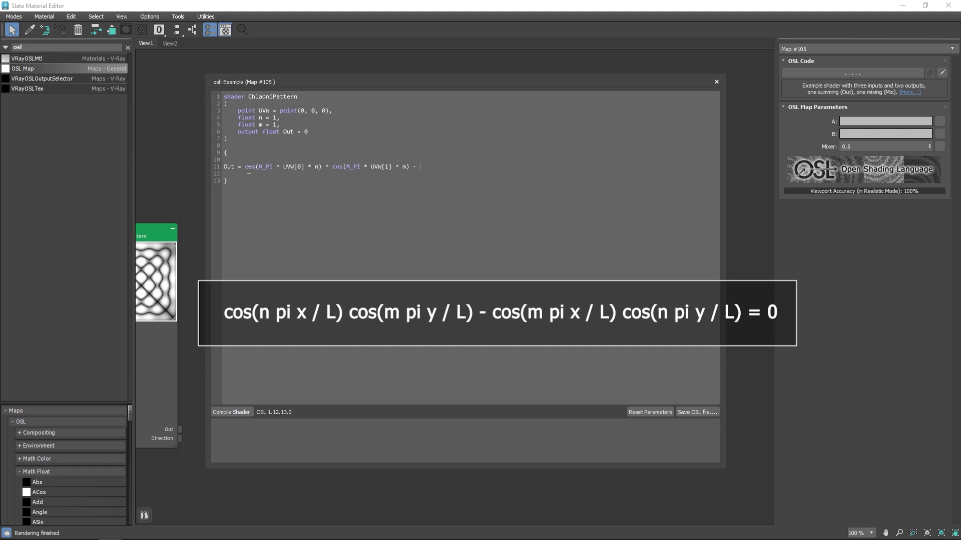
# Step: Copy the cosine product after the minus sign and swap its n and m multipliers to complete the Out formula
pyautogui.moveTo(245, 166); pyautogui.dragTo(392, 167)
pyautogui.hotkey('ctrl', 'c')
pyautogui.click(431, 166)
pyautogui.hotkey('ctrl', 'v')
pyautogui.doubleClick(491, 167)
pyautogui.moveTo(413, 167); pyautogui.dragTo(247, 168)
pyautogui.hotkey('ctrl', 'c')
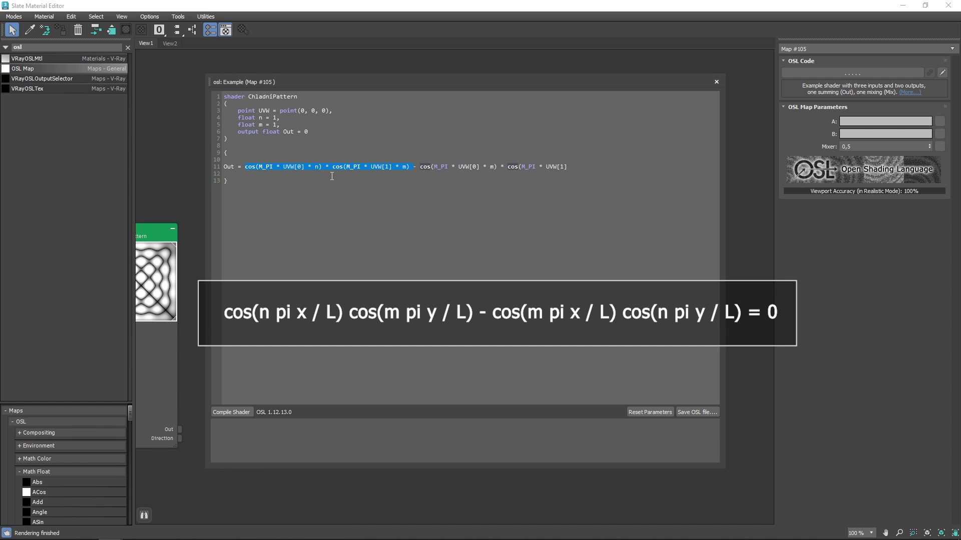
pyautogui.moveTo(421, 167); pyautogui.dragTo(577, 165)
pyautogui.hotkey('ctrl', 'v')
pyautogui.doubleClick(492, 168)
pyautogui.write('m')
pyautogui.doubleClick(580, 167)
pyautogui.write('n')
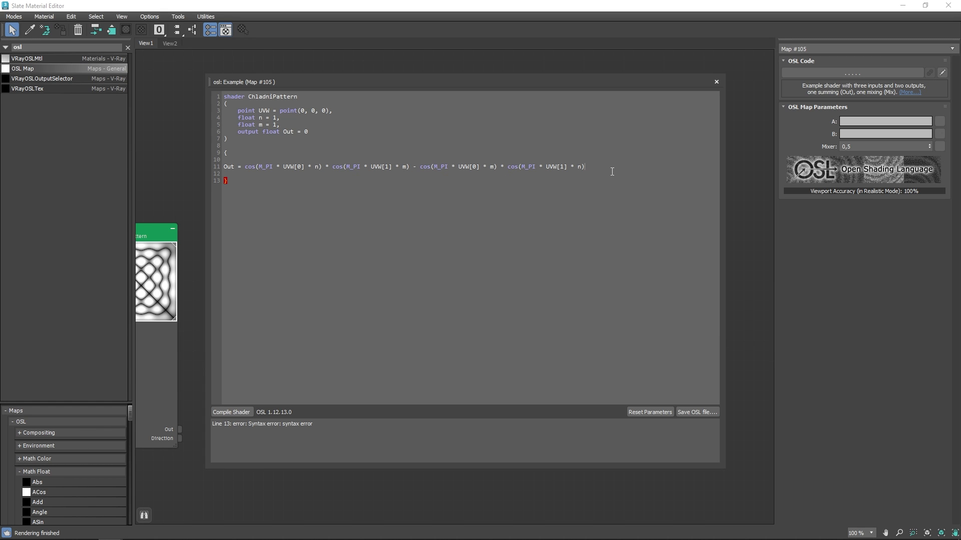
# Step: End the Out formula with a semicolon, compile the shader, and move the ChladniPattern node clear of the code editor
pyautogui.click(232, 413)
pyautogui.moveTo(687, 83); pyautogui.dragTo(621, 316)
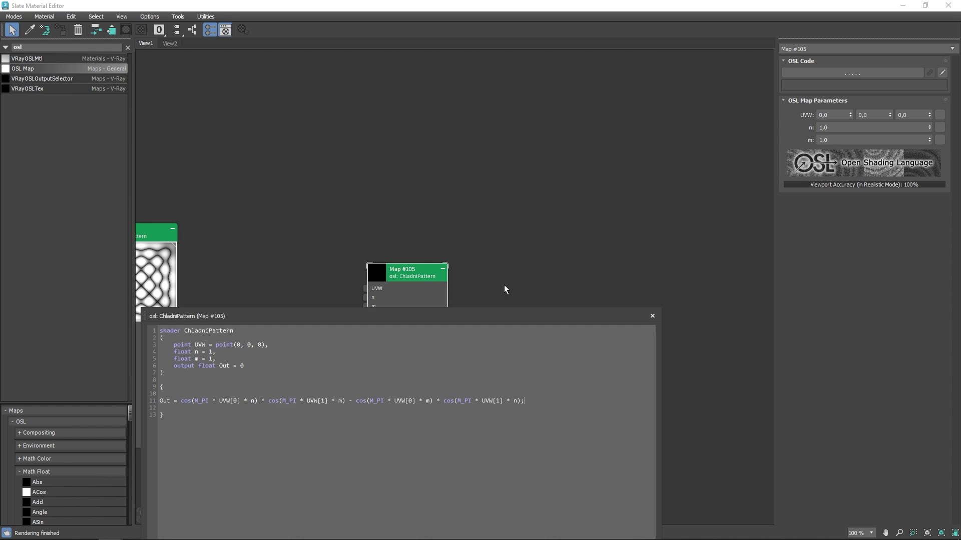
pyautogui.moveTo(410, 272); pyautogui.dragTo(490, 144)
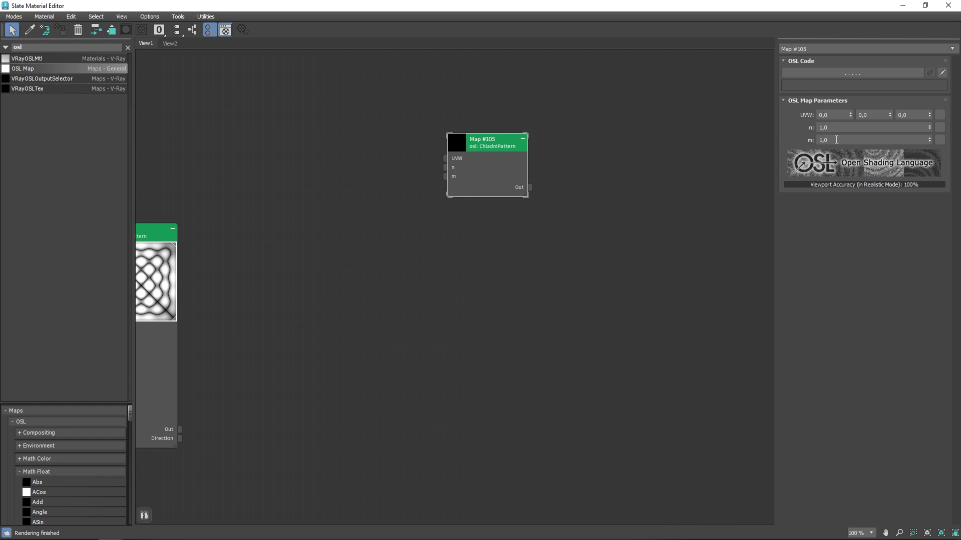
# Step: Set m to 5 on the new ChladniPattern node, enlarge its preview, and reposition the node
pyautogui.moveTo(836, 139); pyautogui.dragTo(809, 144)
pyautogui.press('Return')
pyautogui.doubleClick(465, 145)
pyautogui.moveTo(478, 144); pyautogui.dragTo(438, 164)
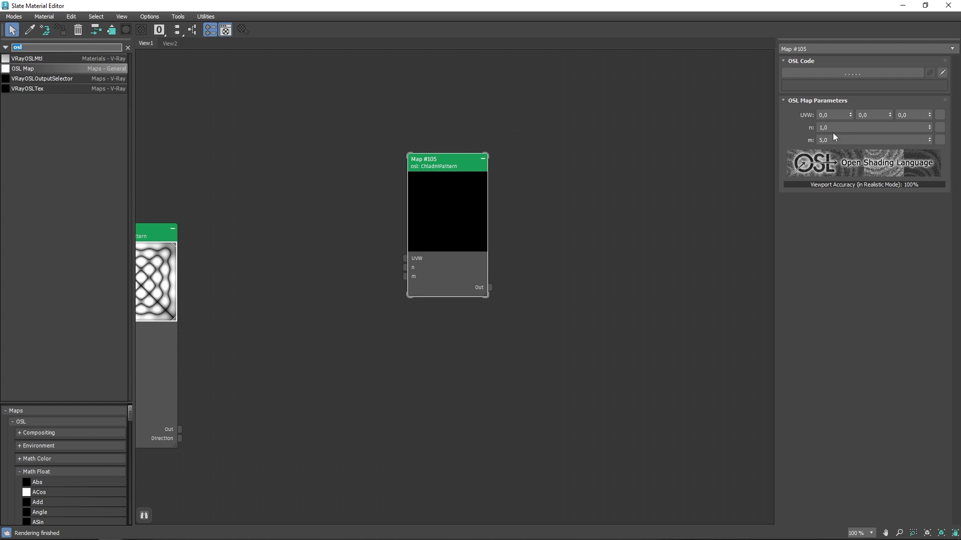
# Step: Find the UVW Channel map, add it before the ChladniPattern node, and connect it to the UVW input
pyautogui.moveTo(834, 115); pyautogui.dragTo(790, 116)
pyautogui.press('Tab')
pyautogui.click(915, 116)
pyautogui.moveTo(57, 49); pyautogui.dragTo(280, 218)
pyautogui.write('uvw')
pyautogui.moveTo(329, 250); pyautogui.dragTo(401, 260)
pyautogui.click(449, 179)
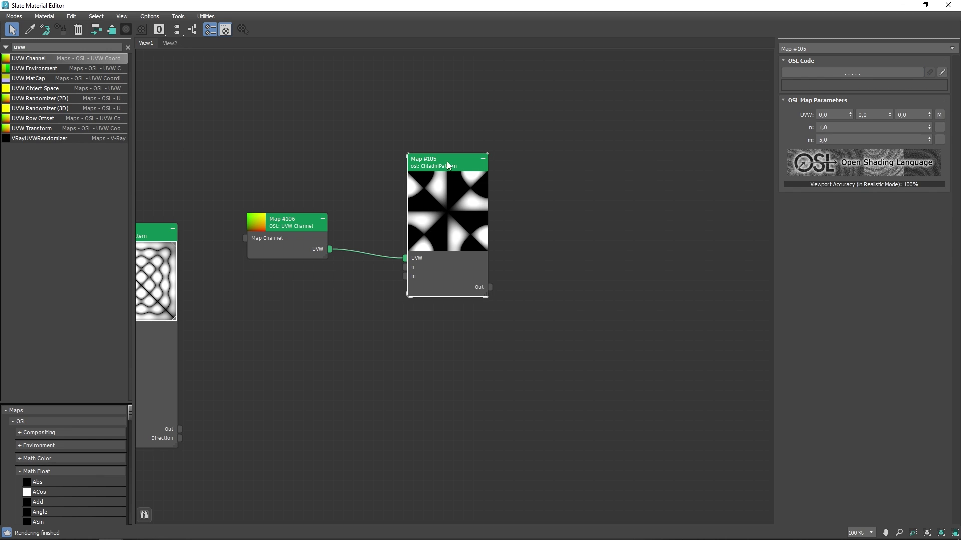
# Step: Try m values of 8, 9 and 10 on the ChladniPattern node, then return m to 5
pyautogui.write('8')
pyautogui.press('Return')
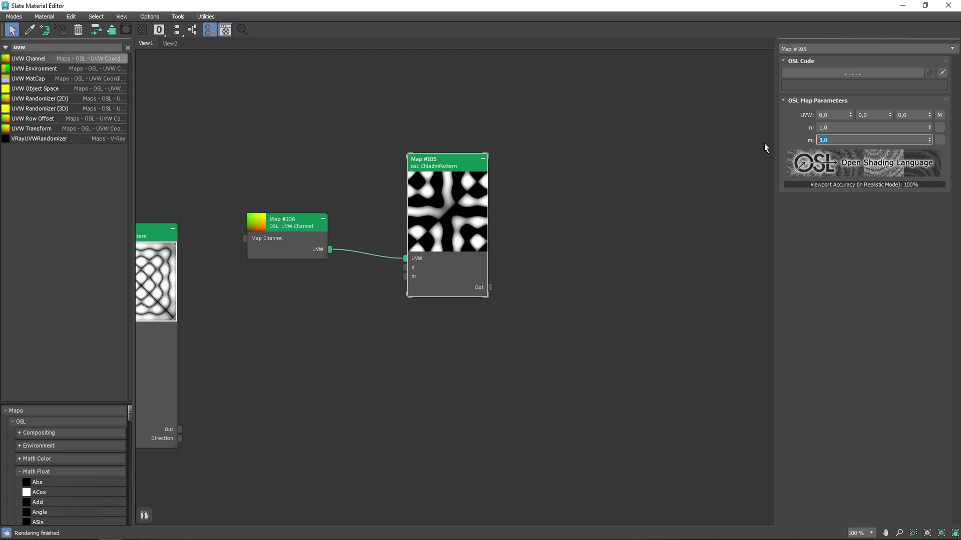
pyautogui.write('9')
pyautogui.press('Return')
pyautogui.write('10')
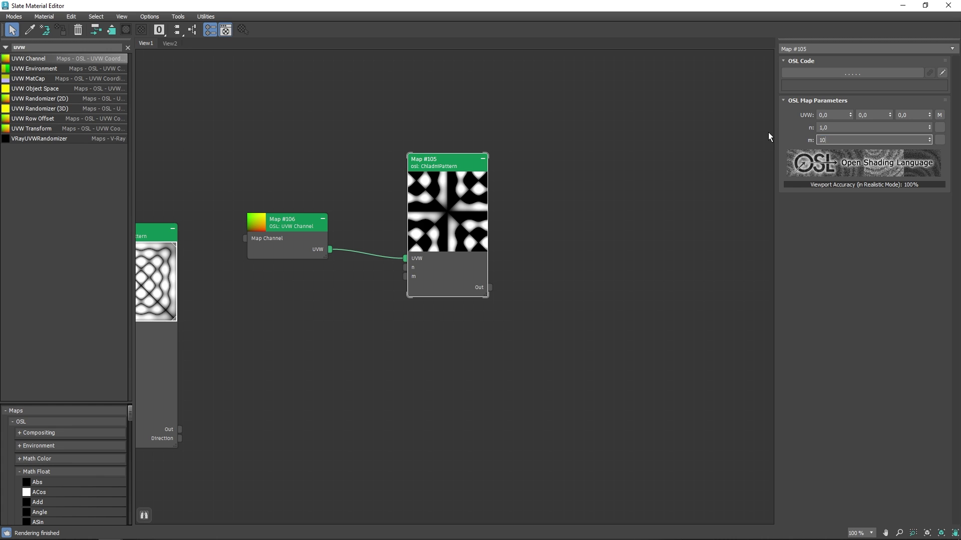
pyautogui.press('Return')
pyautogui.write('5')
pyautogui.press('Return')
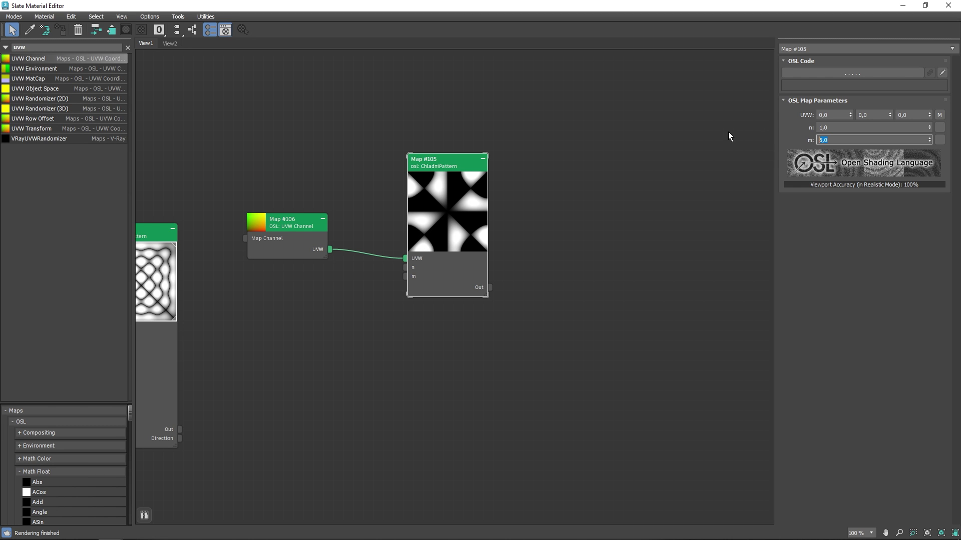
# Step: Align the UVW Channel node with the ChladniPattern node's UVW input and tighten their spacing
pyautogui.moveTo(288, 232); pyautogui.dragTo(306, 239)
pyautogui.moveTo(434, 228); pyautogui.dragTo(455, 227)
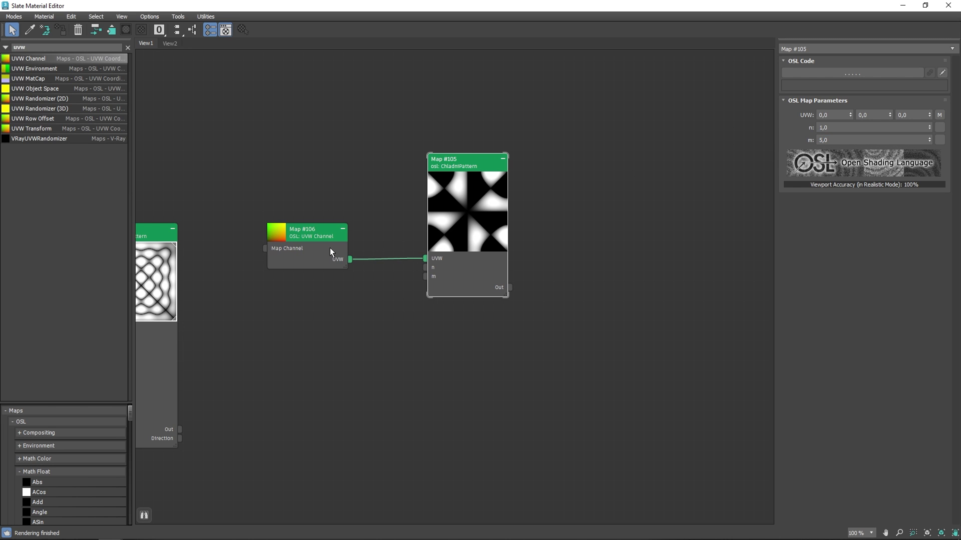
pyautogui.moveTo(327, 242); pyautogui.dragTo(347, 242)
pyautogui.moveTo(473, 227); pyautogui.dragTo(471, 227)
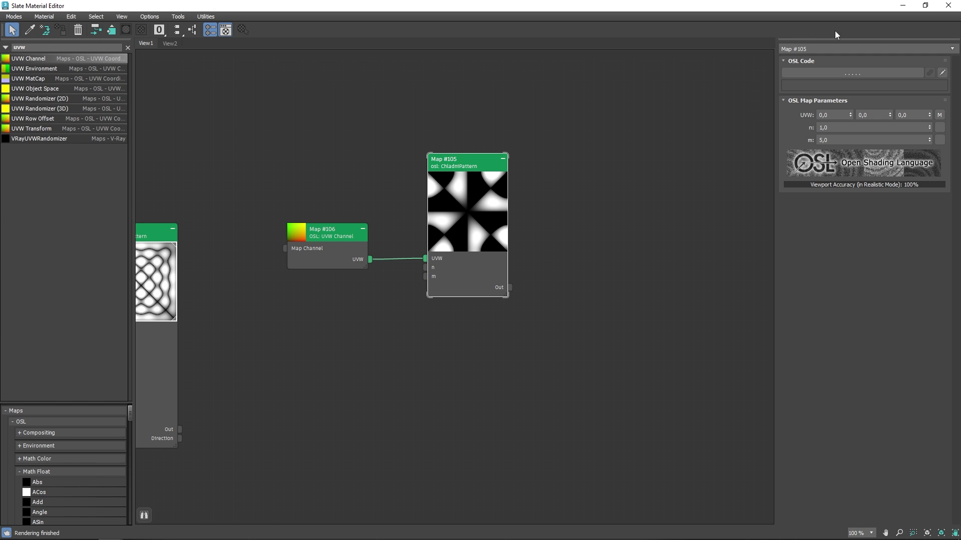
# Step: Assign the new ChladniPattern map to the plane's Displace modifier, close the code editor, and inspect the displaced surface
pyautogui.click(949, 5)
pyautogui.moveTo(556, 261); pyautogui.dragTo(483, 220)
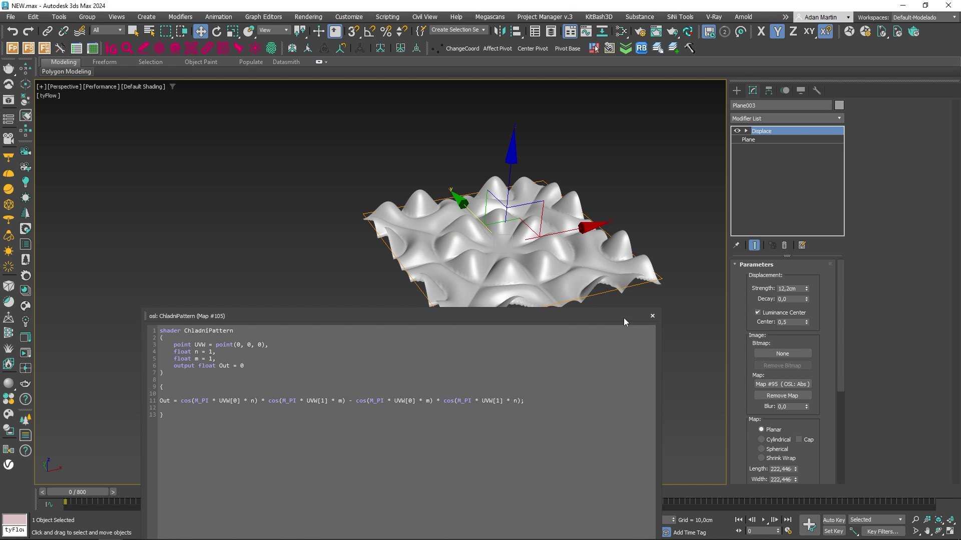
pyautogui.click(652, 316)
pyautogui.moveTo(578, 300); pyautogui.dragTo(477, 318, button='middle')
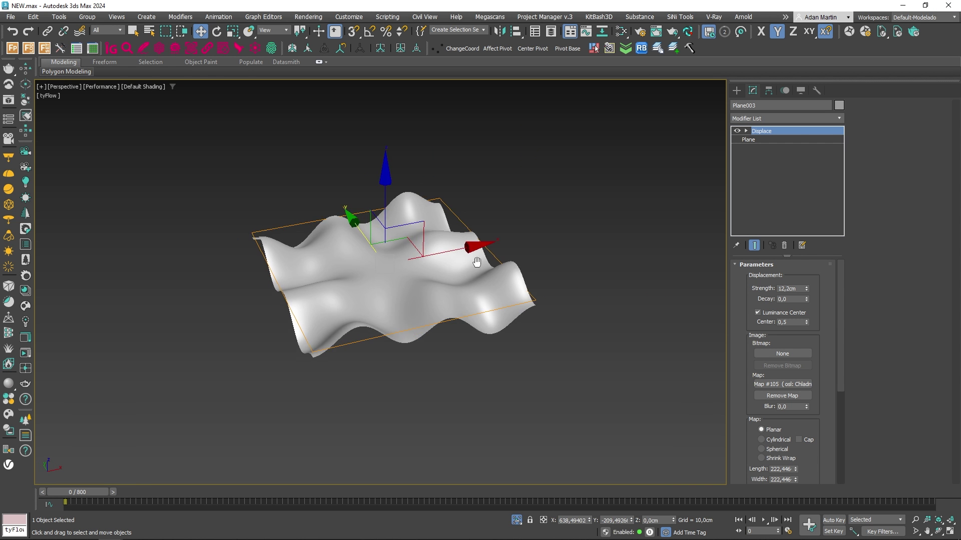
pyautogui.keyDown('alt'); pyautogui.moveTo(479, 263); pyautogui.dragTo(499, 272, button='middle'); pyautogui.keyUp('alt')
pyautogui.scroll(4, 483, 279)
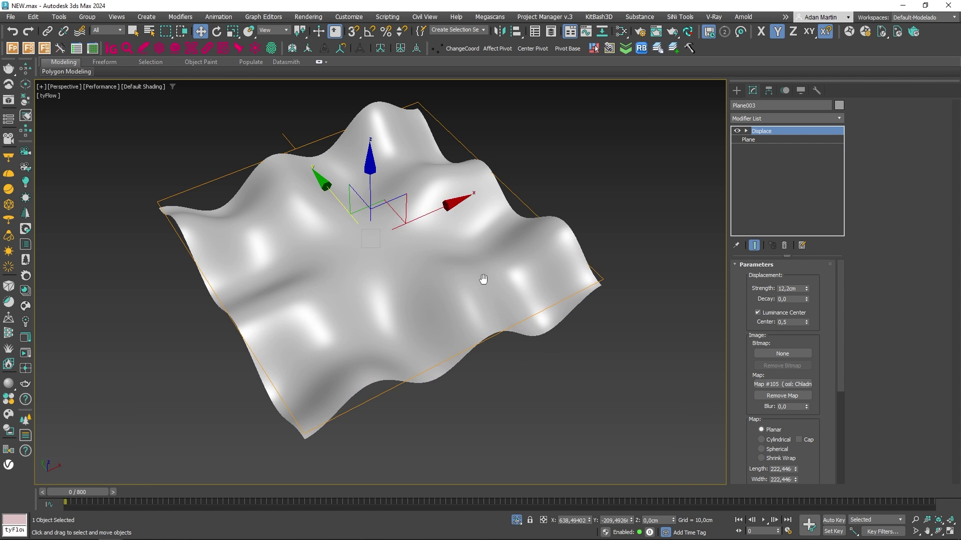
# Step: Set the ChladniPattern node's m to 8 and view the displaced plane beside the material editor
pyautogui.press('m')
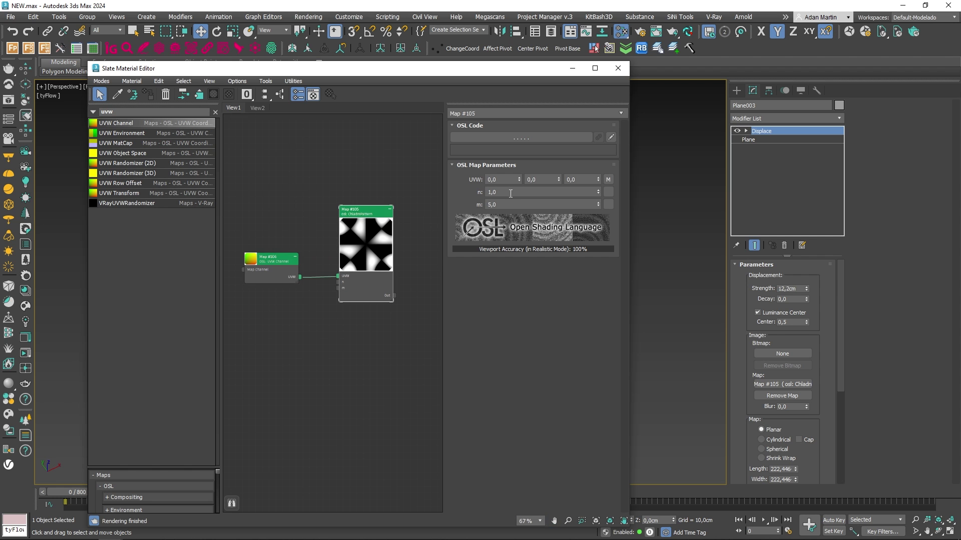
pyautogui.doubleClick(511, 204)
pyautogui.moveTo(540, 69); pyautogui.dragTo(373, 310)
pyautogui.moveTo(449, 246); pyautogui.dragTo(502, 215, button='middle')
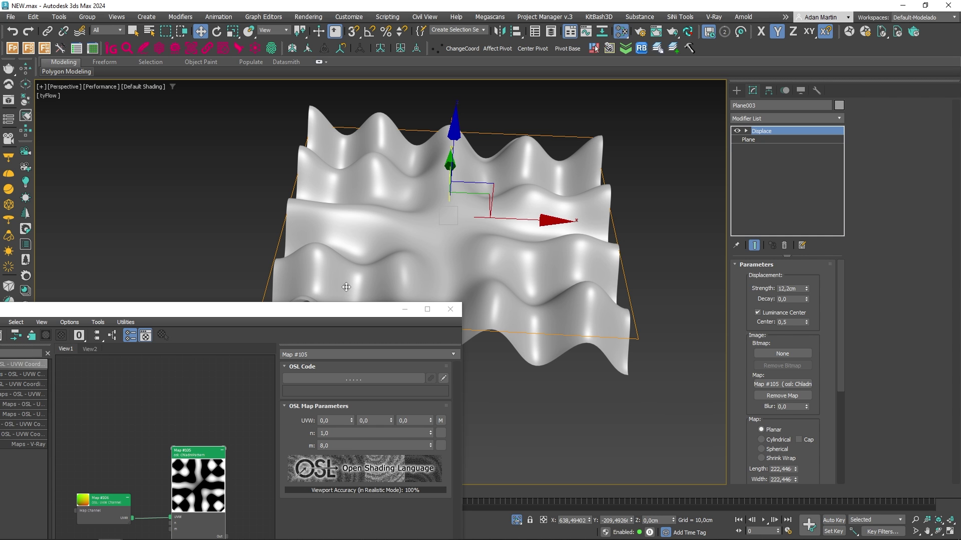
# Step: Add an Abs map after the ChladniPattern node, connect Out to its Input, and enlarge its preview
pyautogui.moveTo(290, 310); pyautogui.dragTo(456, 169)
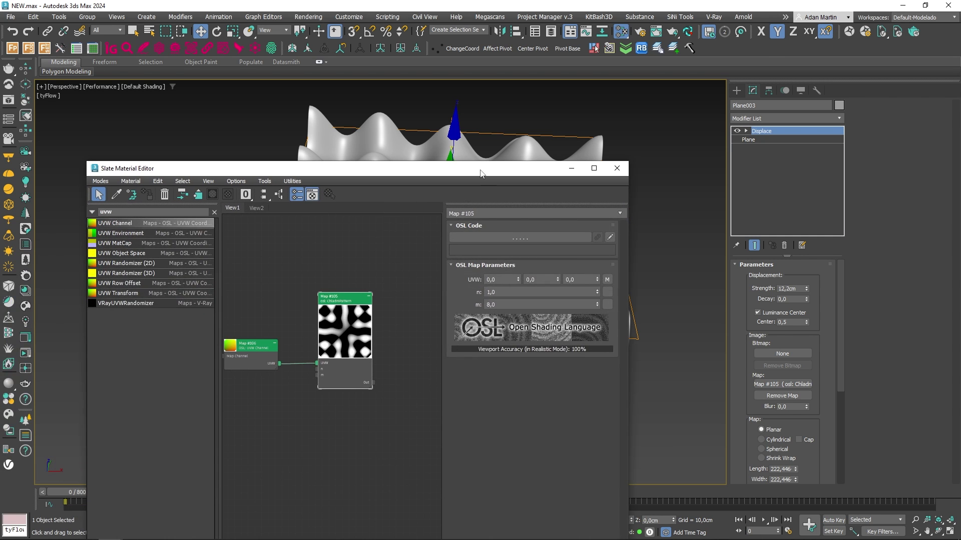
pyautogui.doubleClick(480, 171)
pyautogui.scroll(3, 344, 228)
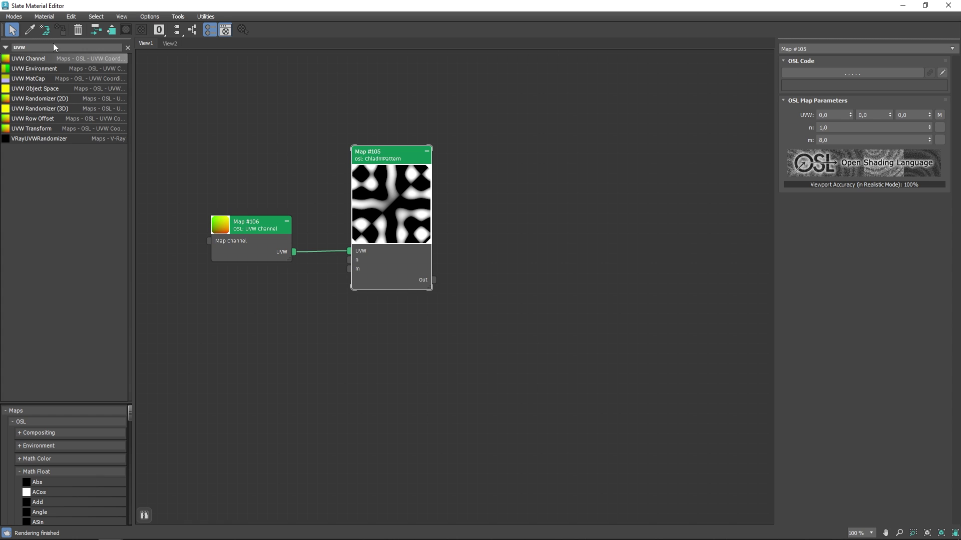
pyautogui.doubleClick(34, 49)
pyautogui.write('abs')
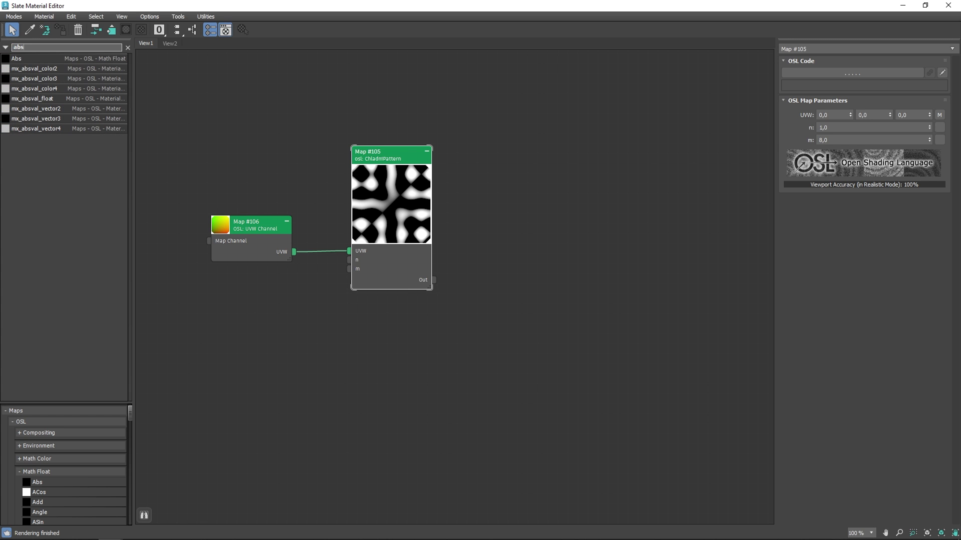
pyautogui.moveTo(362, 191); pyautogui.dragTo(449, 271)
pyautogui.doubleClick(462, 257)
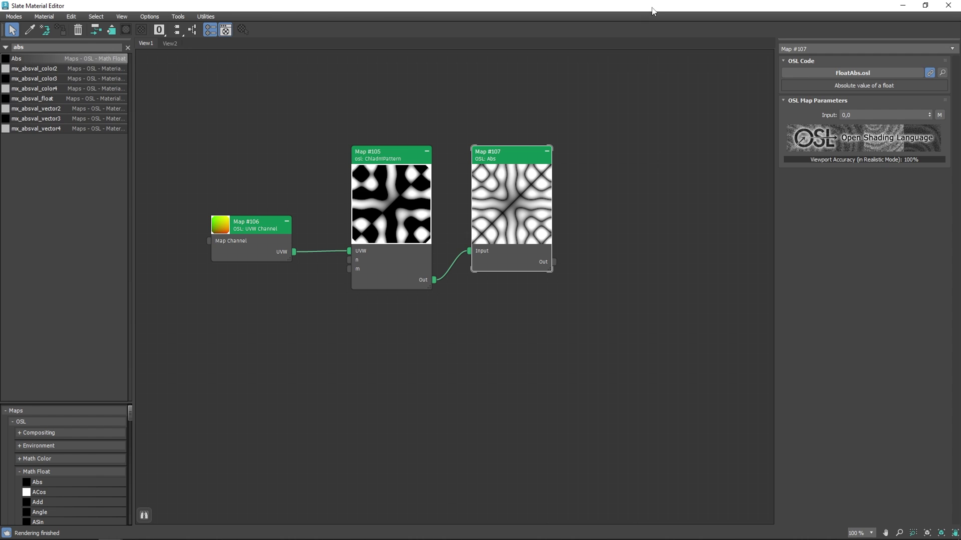
# Step: Assign the Abs map to the Displace modifier's map as an instance and inspect the displaced plane
pyautogui.moveTo(654, 10); pyautogui.dragTo(266, 108)
pyautogui.moveTo(264, 285); pyautogui.dragTo(204, 300, button='middle')
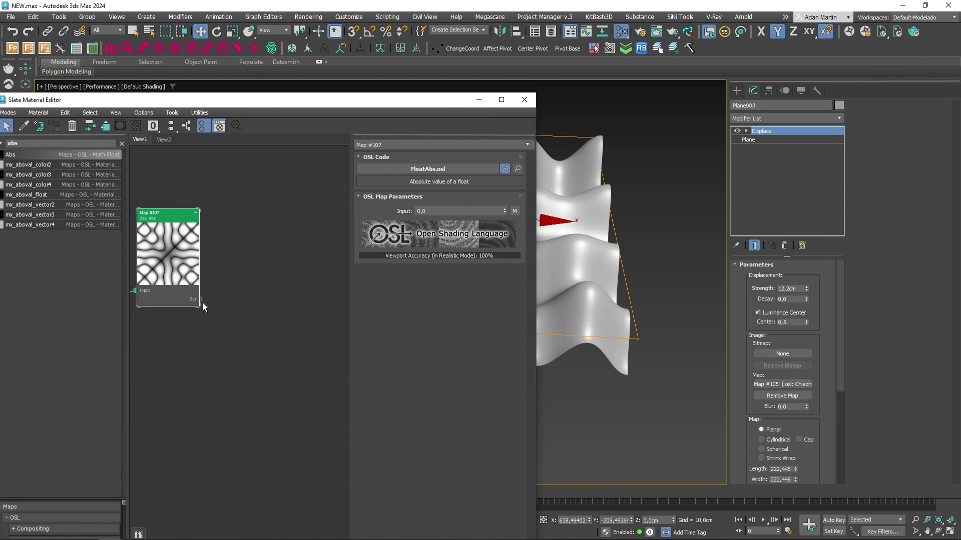
pyautogui.moveTo(802, 391); pyautogui.dragTo(800, 390)
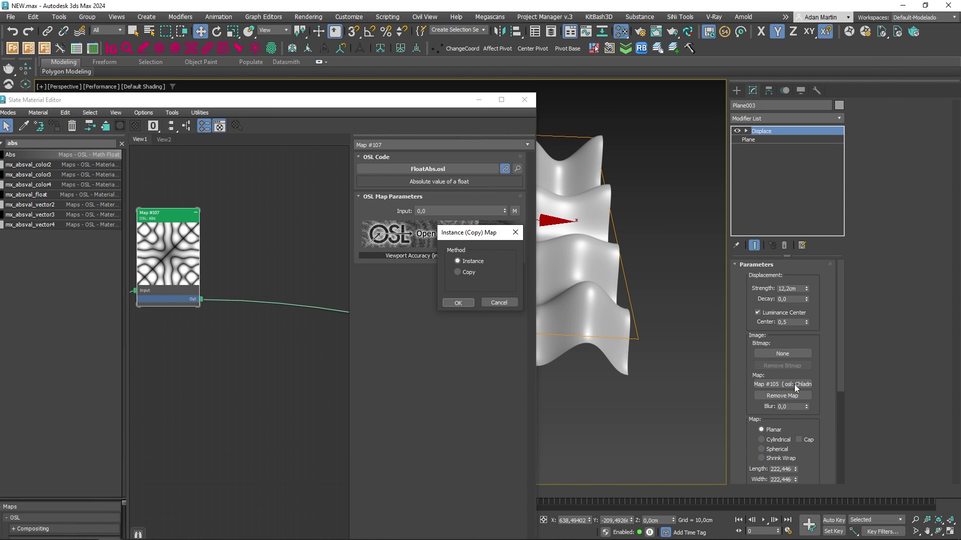
pyautogui.click(457, 303)
pyautogui.moveTo(414, 98); pyautogui.dragTo(325, 235)
pyautogui.scroll(3, 530, 251)
pyautogui.keyDown('alt'); pyautogui.moveTo(529, 251); pyautogui.dragTo(636, 295, button='middle'); pyautogui.keyUp('alt')
pyautogui.scroll(-5, 593, 294)
pyautogui.scroll(2, 568, 288)
# Step: Reopen the ChladniPattern shader code and wrap the whole Out expression in abs ( )
pyautogui.moveTo(310, 236); pyautogui.dragTo(565, 58)
pyautogui.scroll(-3, 399, 242)
pyautogui.moveTo(398, 242); pyautogui.dragTo(505, 228, button='middle')
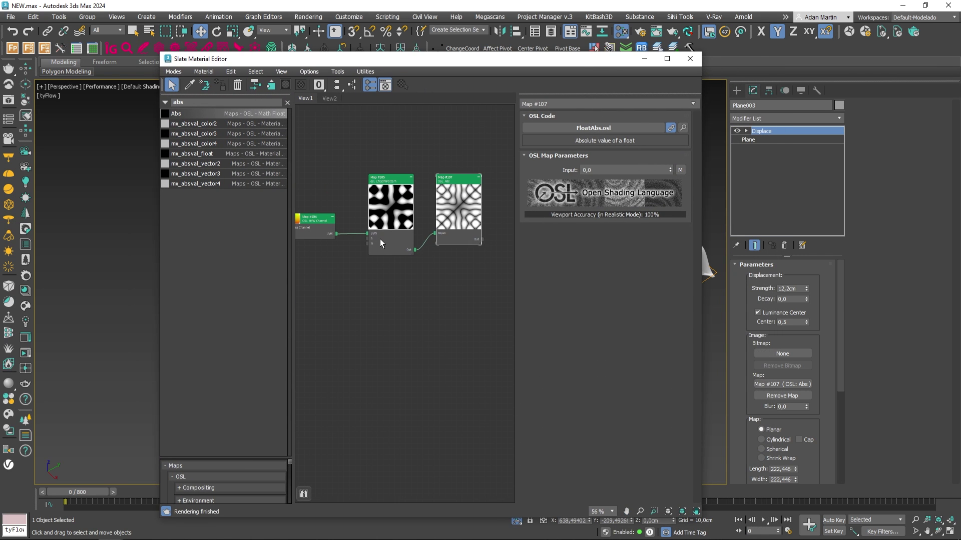
pyautogui.doubleClick(396, 185)
pyautogui.click(683, 128)
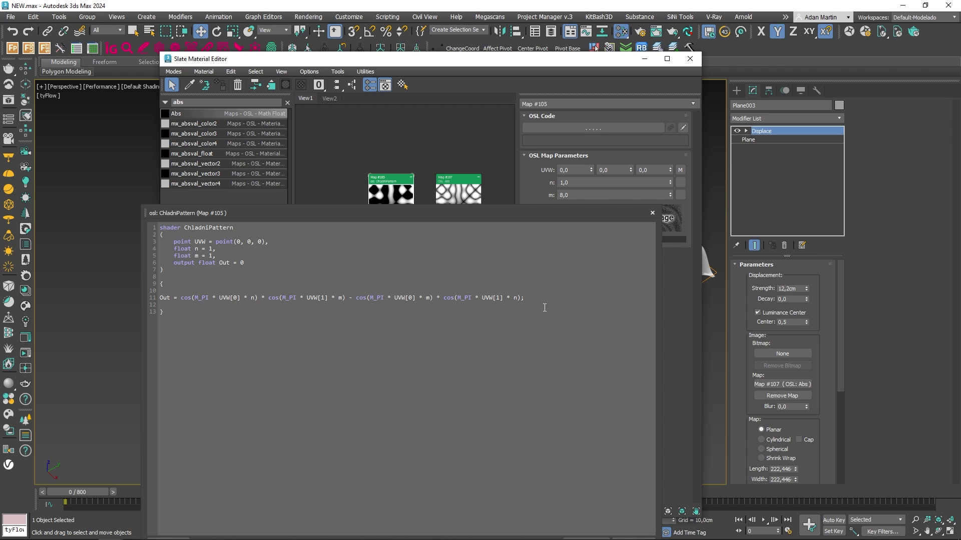
pyautogui.click(180, 299)
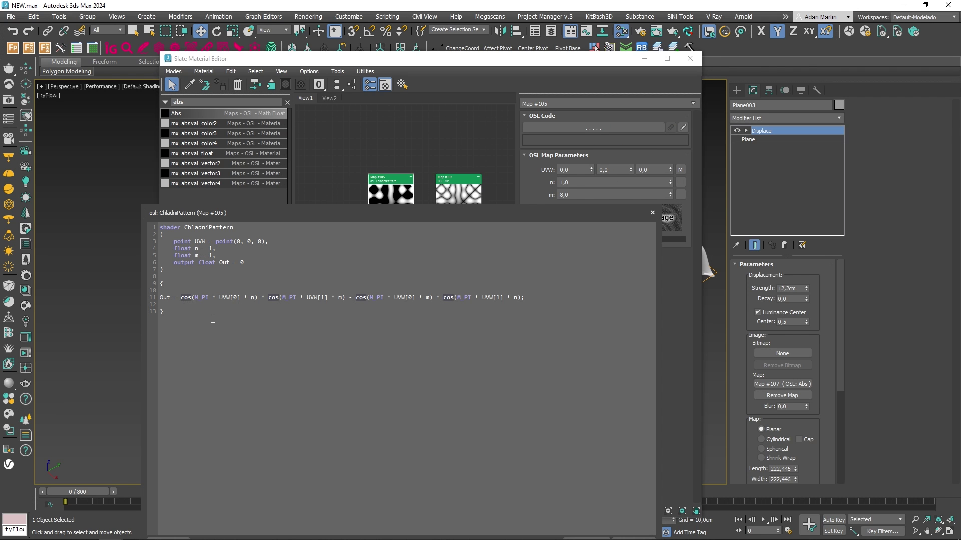
pyautogui.write('abs (')
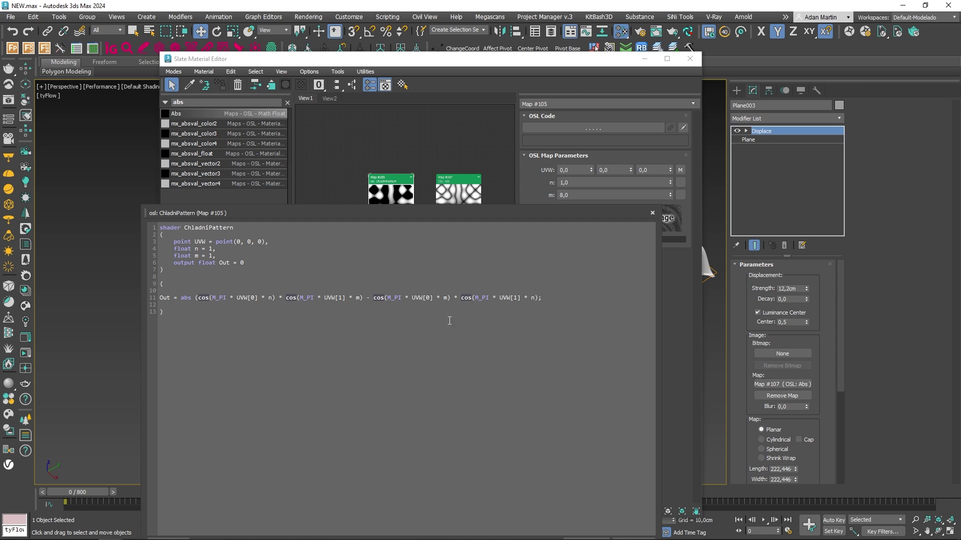
pyautogui.click(538, 298)
pyautogui.write(')')
# Step: Compile the edited ChladniPattern shader and close its code editor
pyautogui.moveTo(408, 213); pyautogui.dragTo(442, 154)
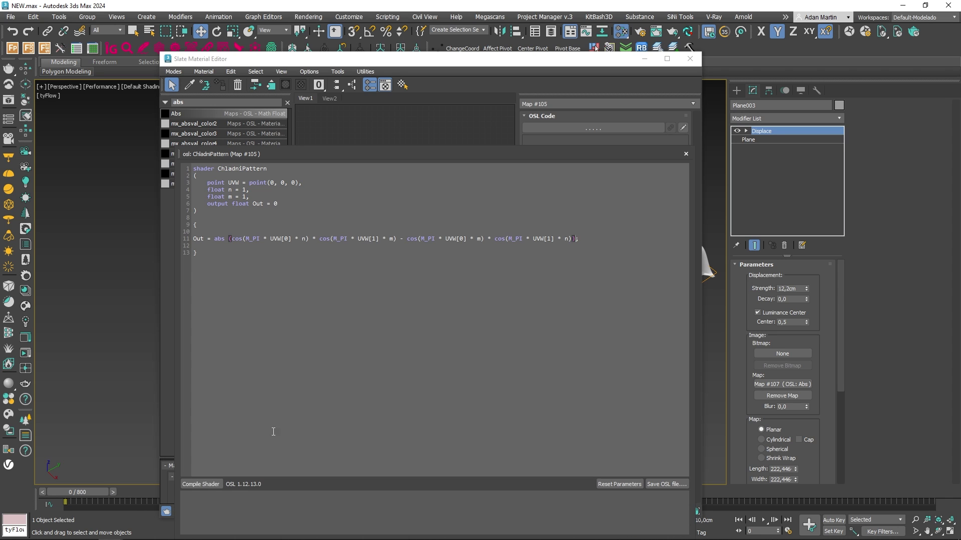
pyautogui.click(203, 486)
pyautogui.click(686, 153)
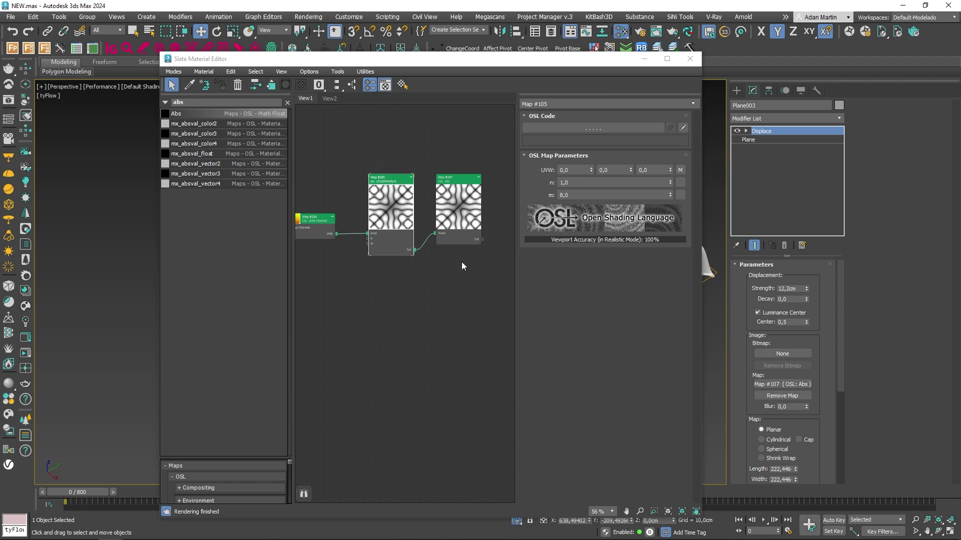
# Step: Delete the Abs map and assign the ChladniPattern map's Out to the Displace modifier's map
pyautogui.press('Delete')
pyautogui.click(403, 207)
pyautogui.moveTo(415, 250); pyautogui.dragTo(795, 383)
pyautogui.click(458, 306)
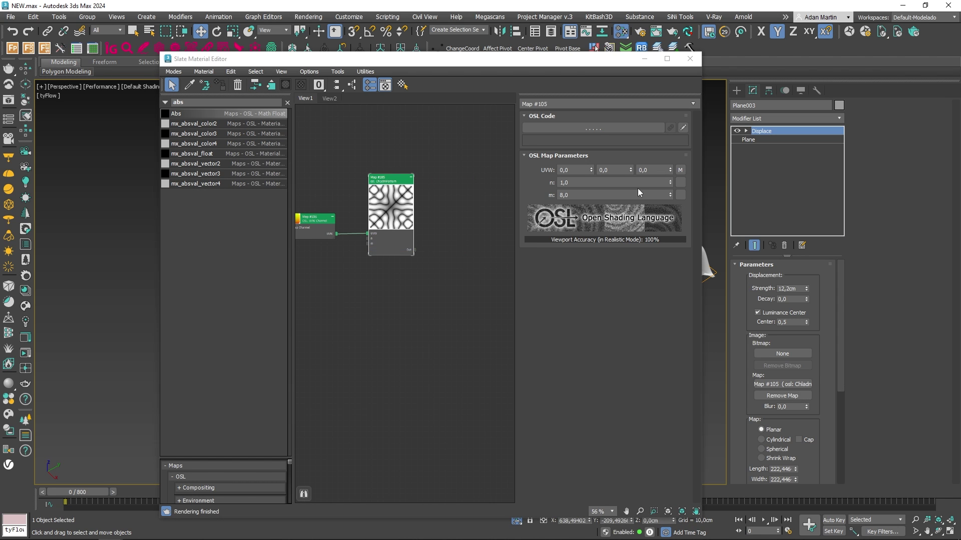
# Step: Review the abs expression in the simple ChladniPattern code, then examine the full commented version of the shader's code
pyautogui.click(683, 128)
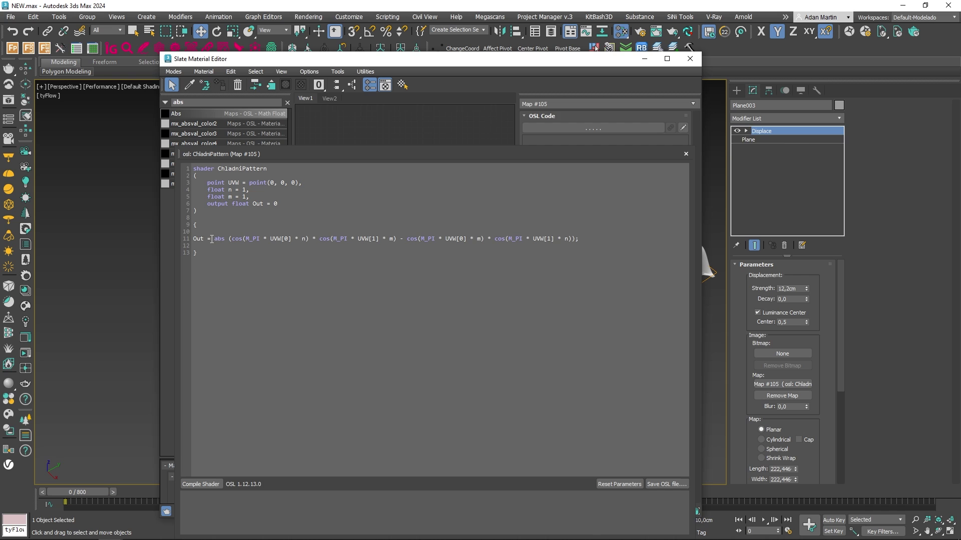
pyautogui.moveTo(211, 240); pyautogui.dragTo(358, 244)
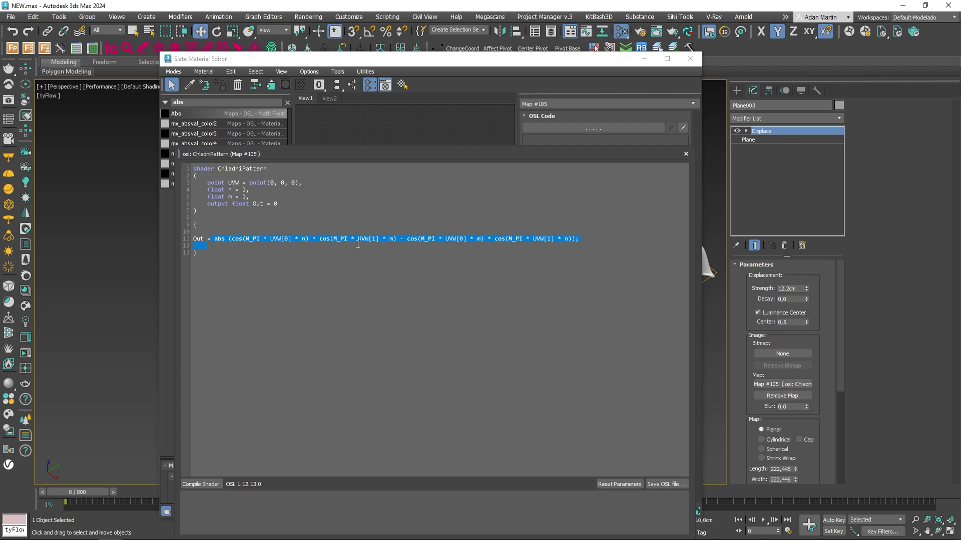
pyautogui.click(358, 245)
pyautogui.click(686, 154)
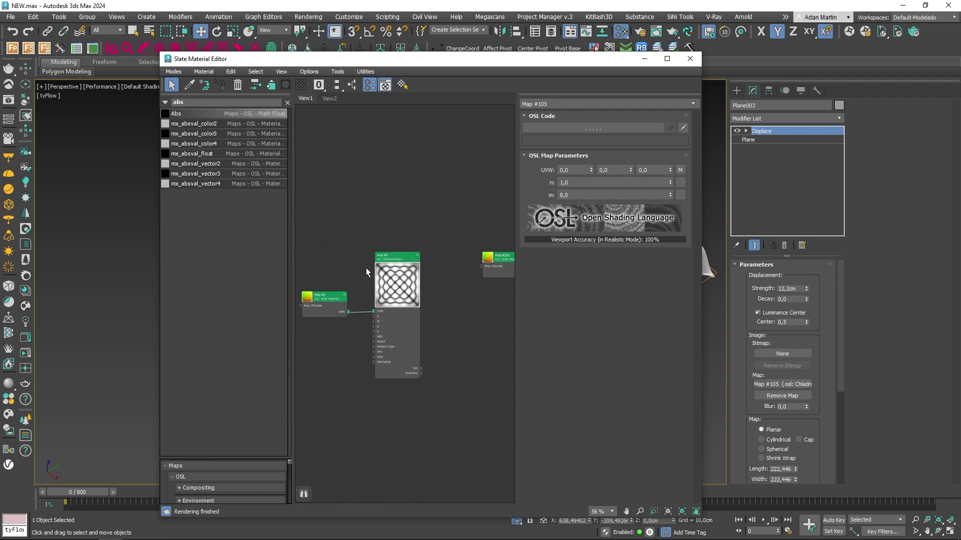
pyautogui.click(683, 128)
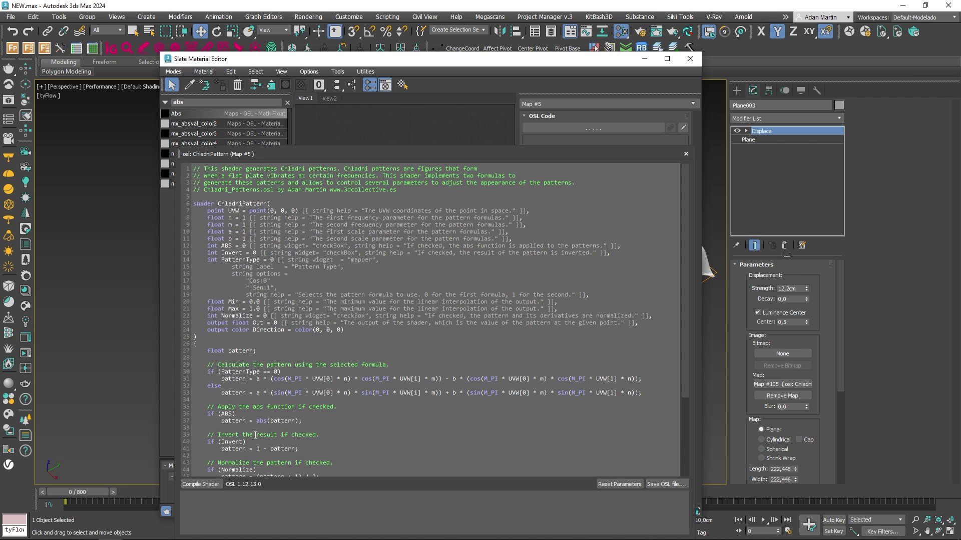
pyautogui.scroll(-5, 255, 435)
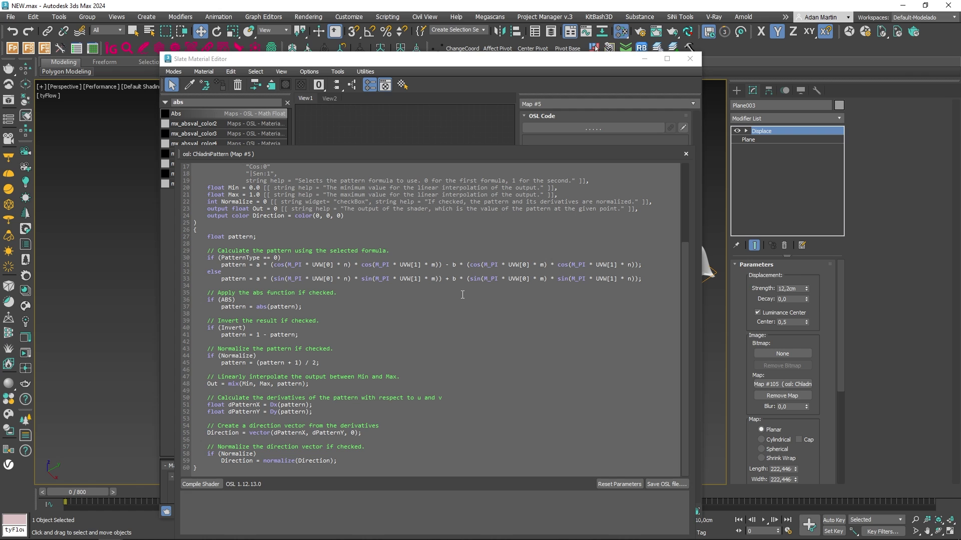
pyautogui.click(686, 154)
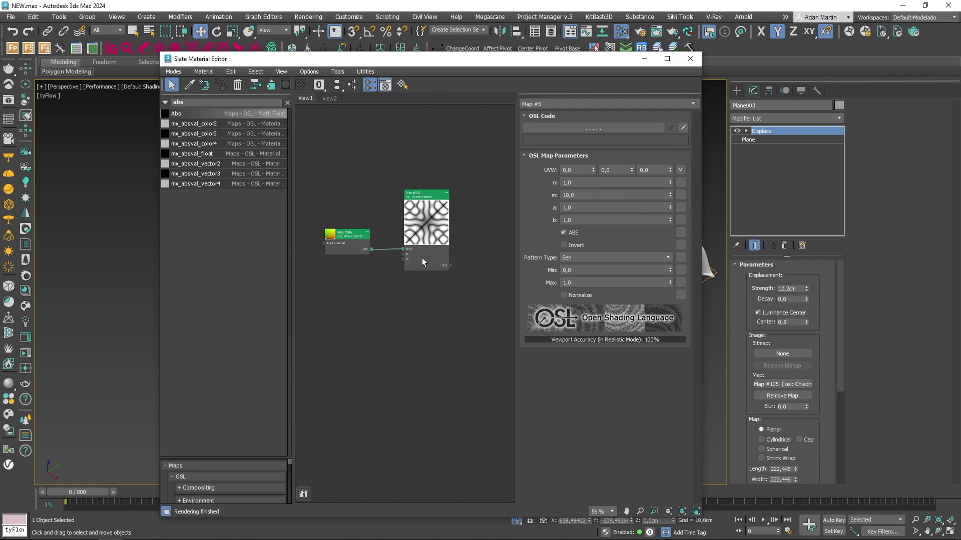
# Step: In the simple ChladniPattern code, replace the minus between the two cosine products with a plus, compile, and inspect the preview
pyautogui.doubleClick(421, 262)
pyautogui.click(683, 128)
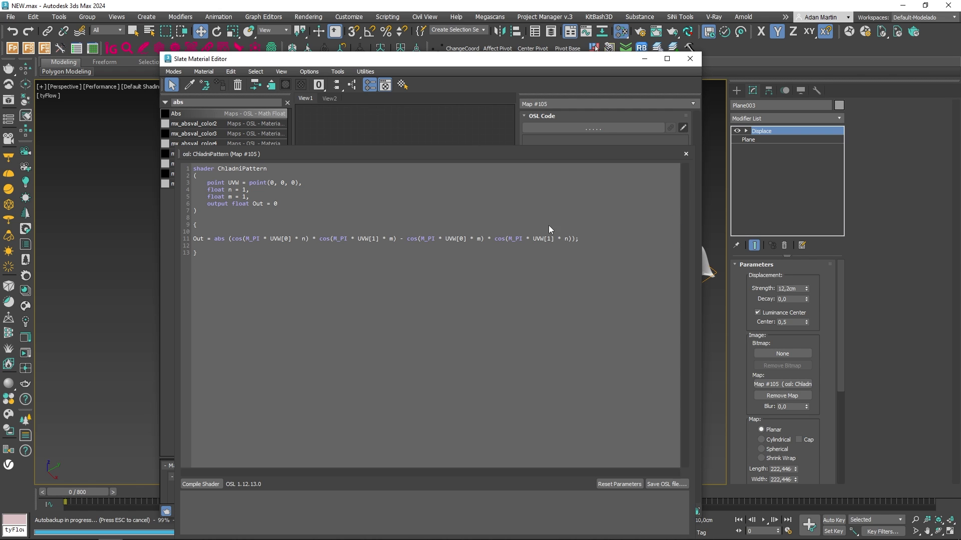
pyautogui.click(404, 240)
pyautogui.press('BackSpace')
pyautogui.write('+')
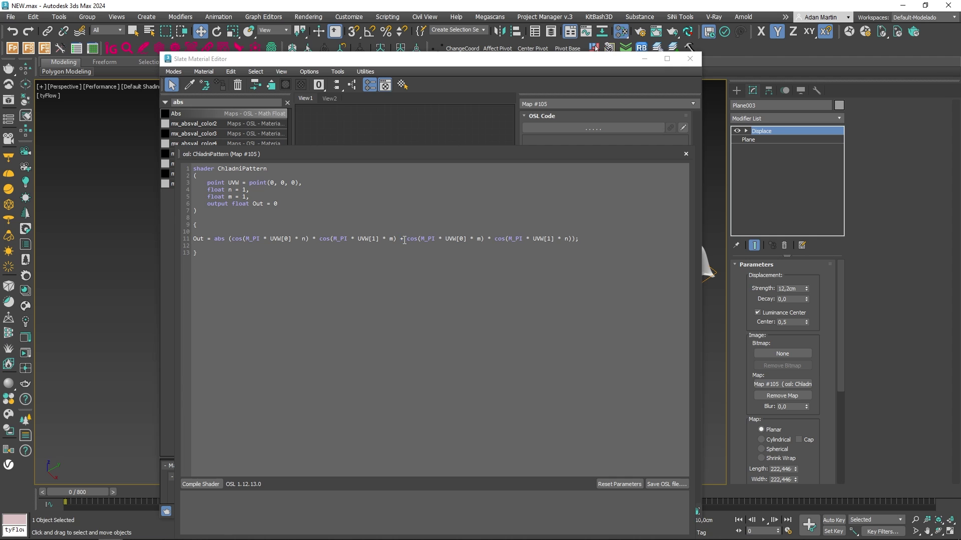
pyautogui.click(200, 485)
pyautogui.click(686, 153)
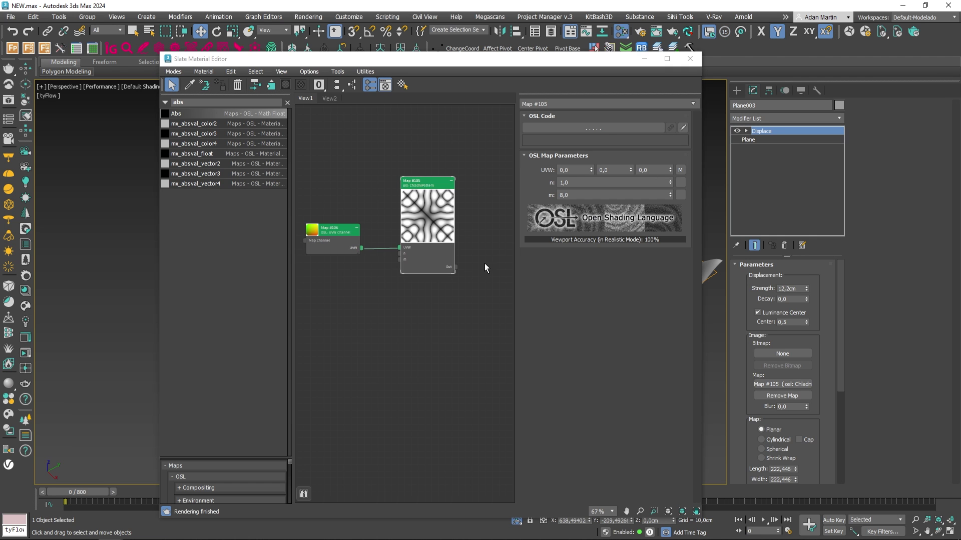
pyautogui.scroll(3, 438, 228)
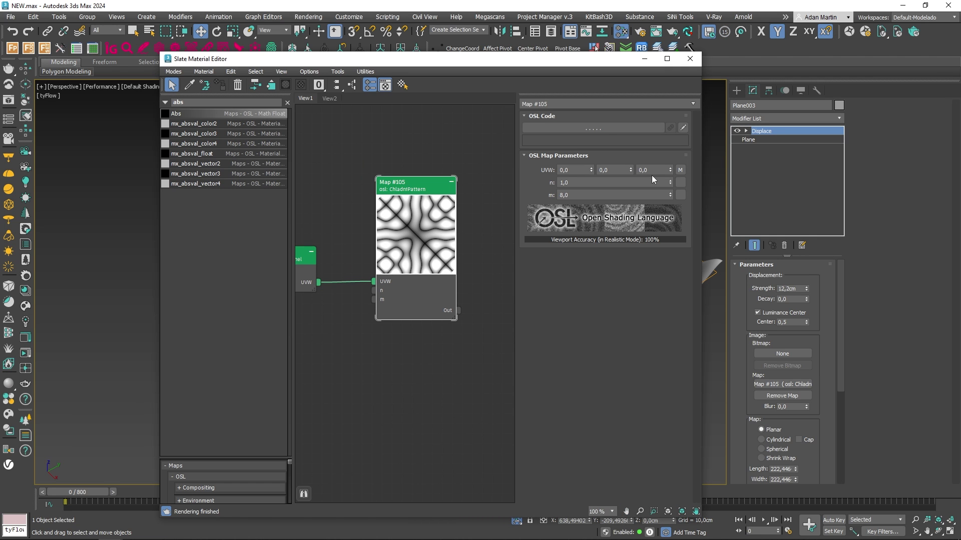
# Step: Change the plus between the cosine products back to a minus, compile the shader, and close the code editor
pyautogui.click(683, 127)
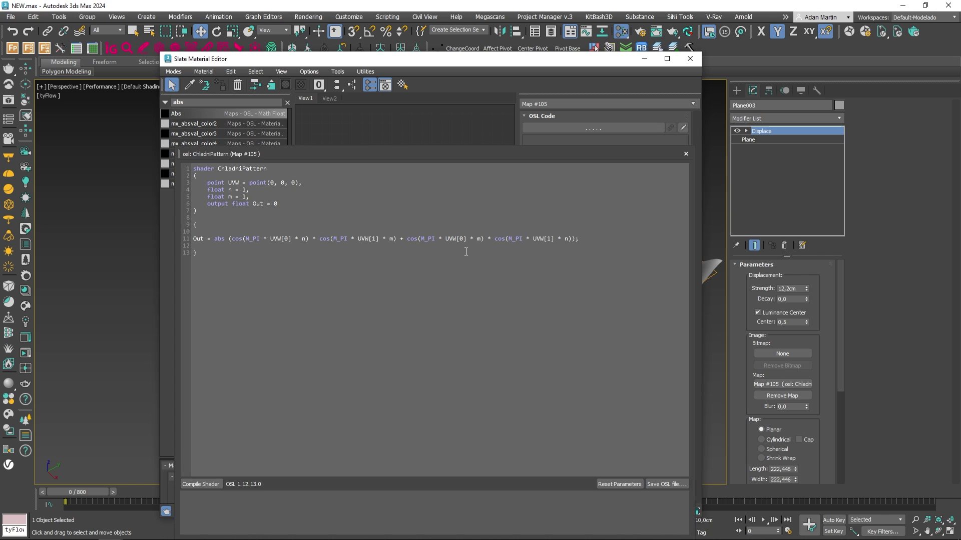
pyautogui.click(401, 239)
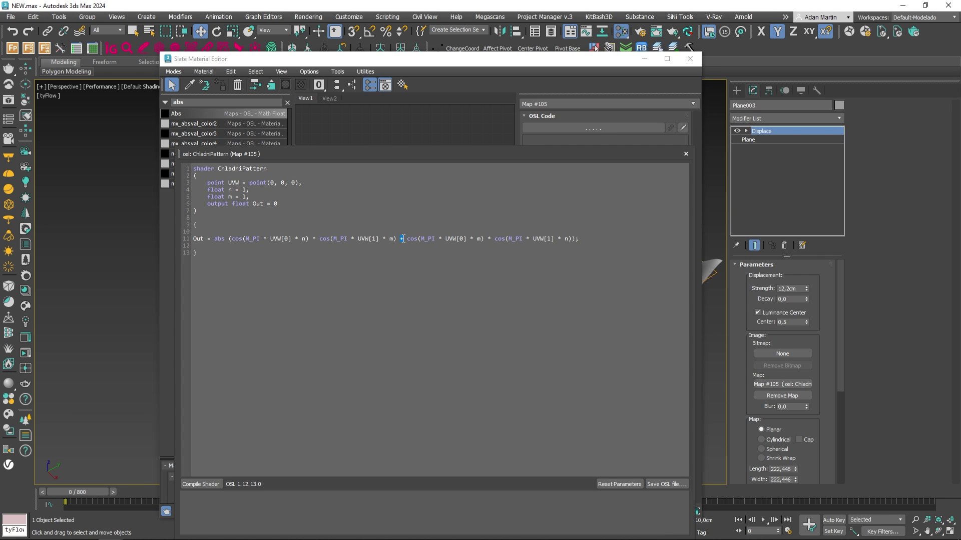
pyautogui.click(196, 486)
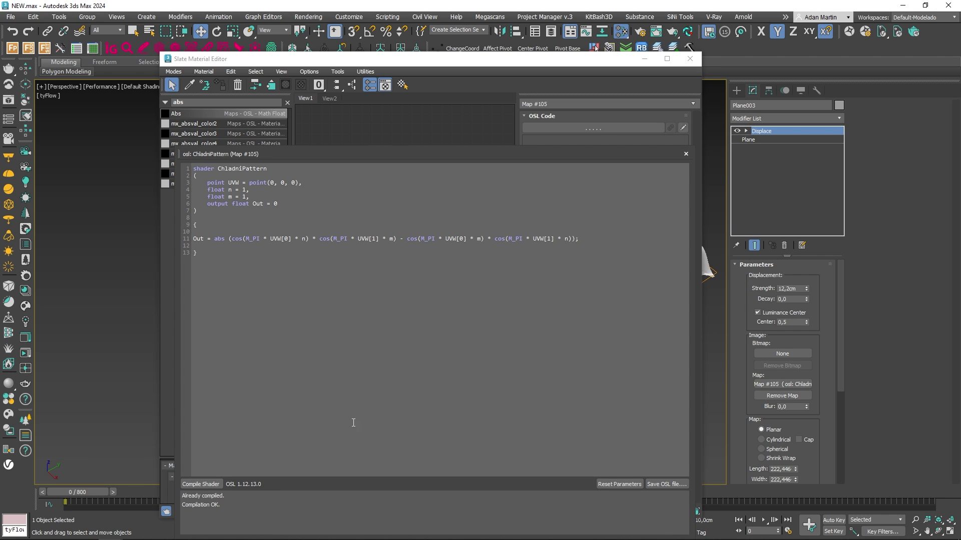
pyautogui.click(686, 155)
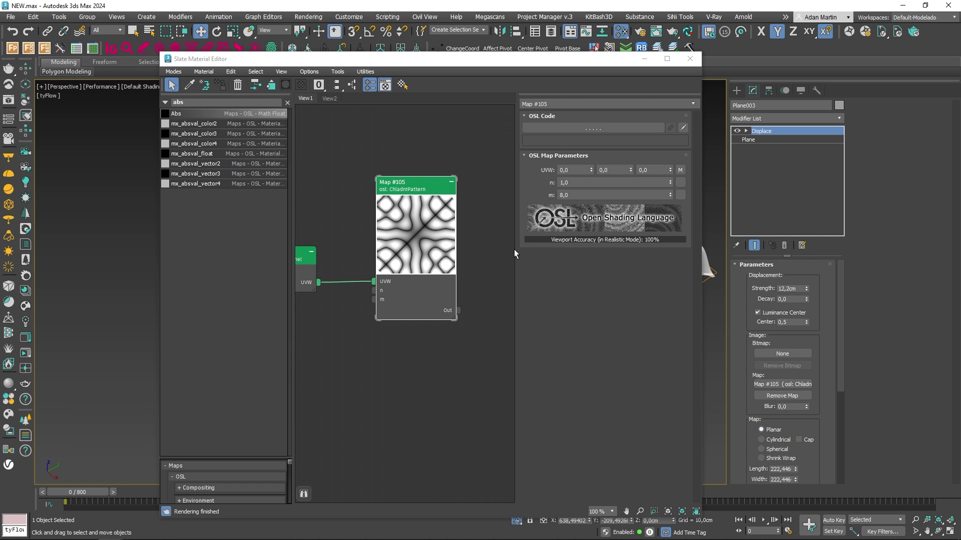
pyautogui.scroll(-5, 473, 256)
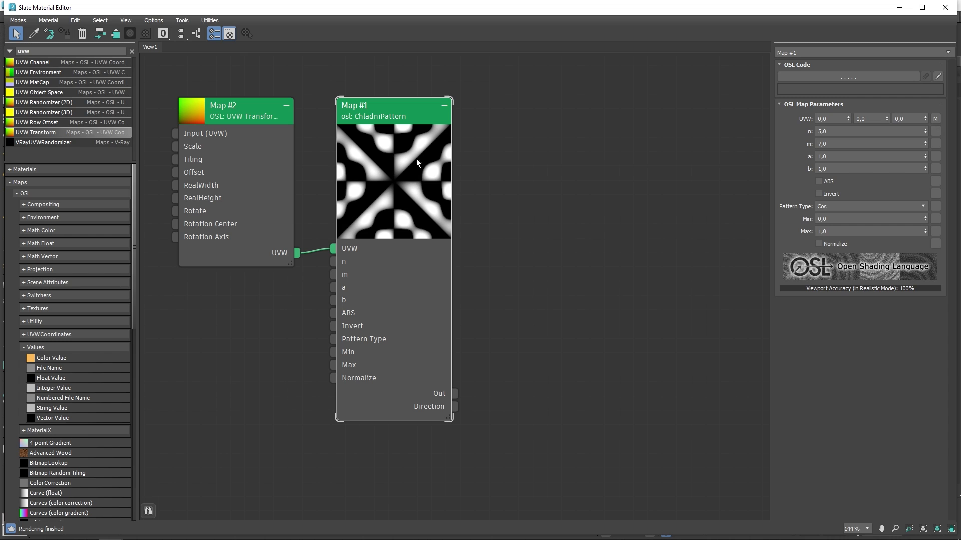
# Step: Enable ABS on the full ChladniPattern map and try Invert, leaving Invert switched off
pyautogui.click(822, 182)
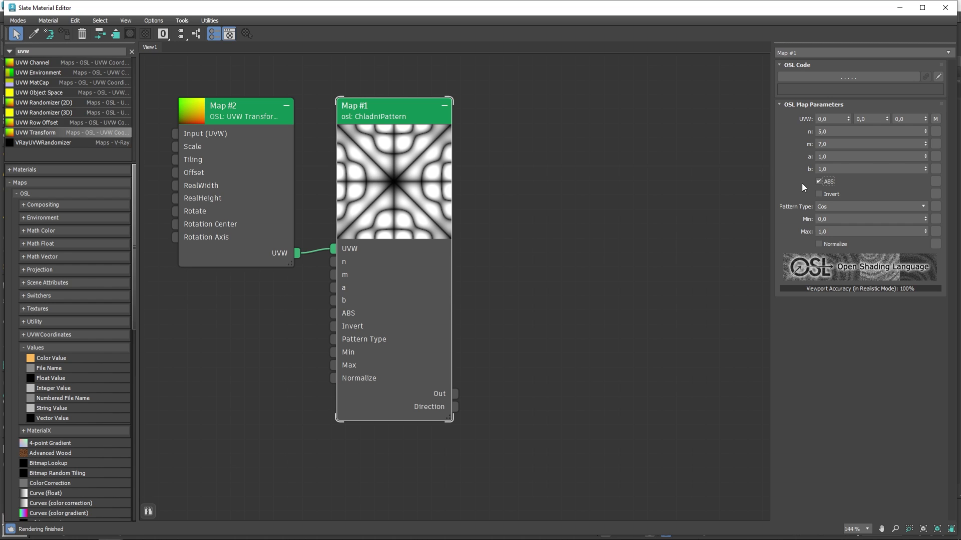
pyautogui.click(827, 193)
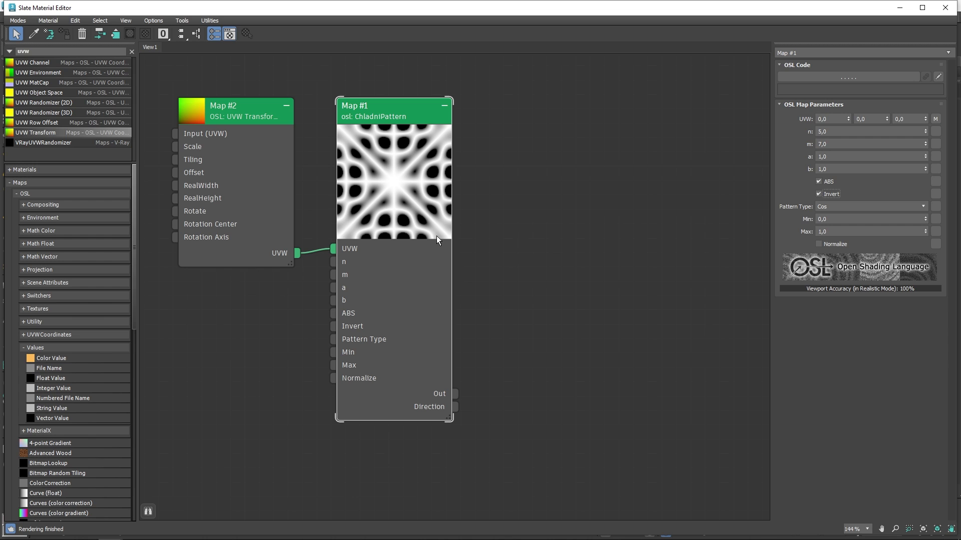
pyautogui.click(824, 195)
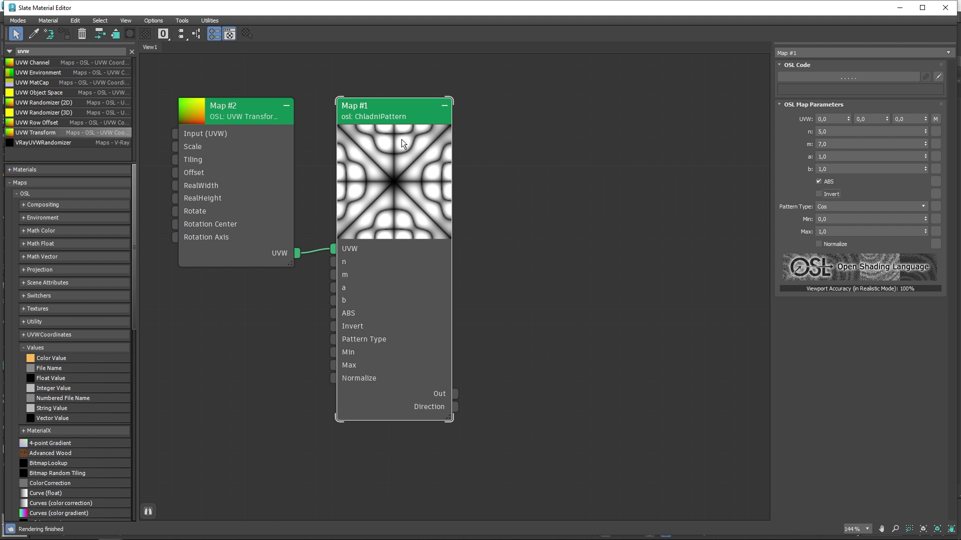
# Step: Add a general Output map, connect ChladniPattern's Out to its Map input, align the nodes, and close the material editor
pyautogui.moveTo(405, 215); pyautogui.dragTo(391, 214)
pyautogui.moveTo(513, 298); pyautogui.dragTo(440, 286, button='middle')
pyautogui.rightClick(471, 270)
pyautogui.moveTo(500, 288)
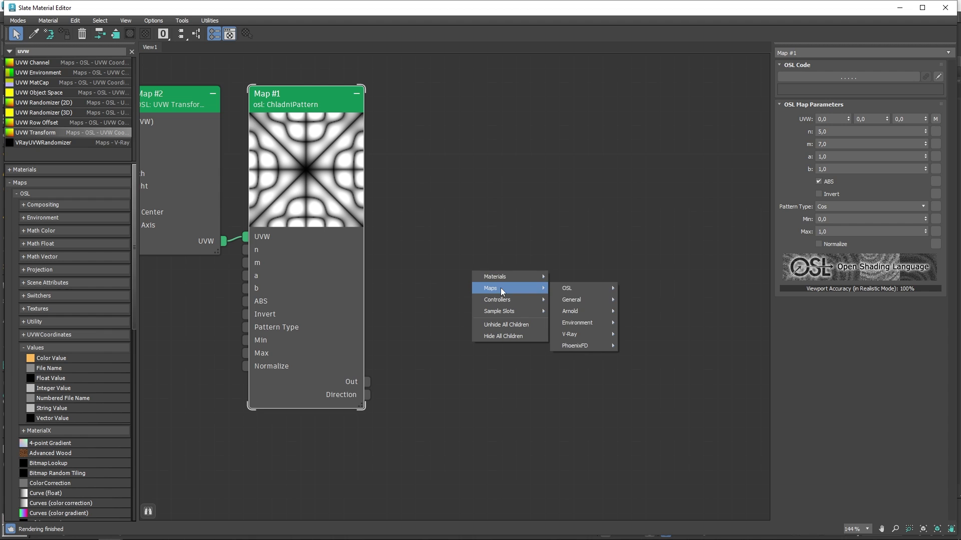
pyautogui.moveTo(582, 299)
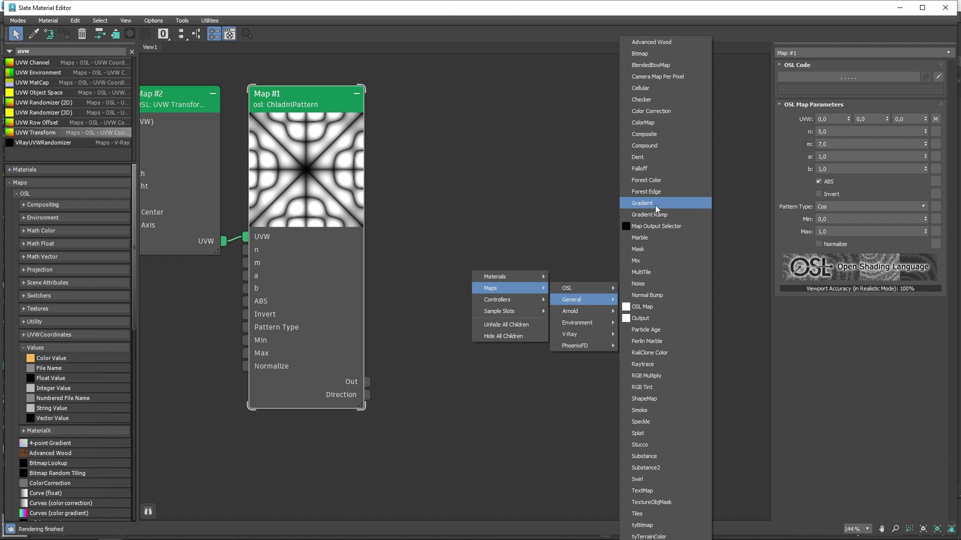
pyautogui.click(649, 318)
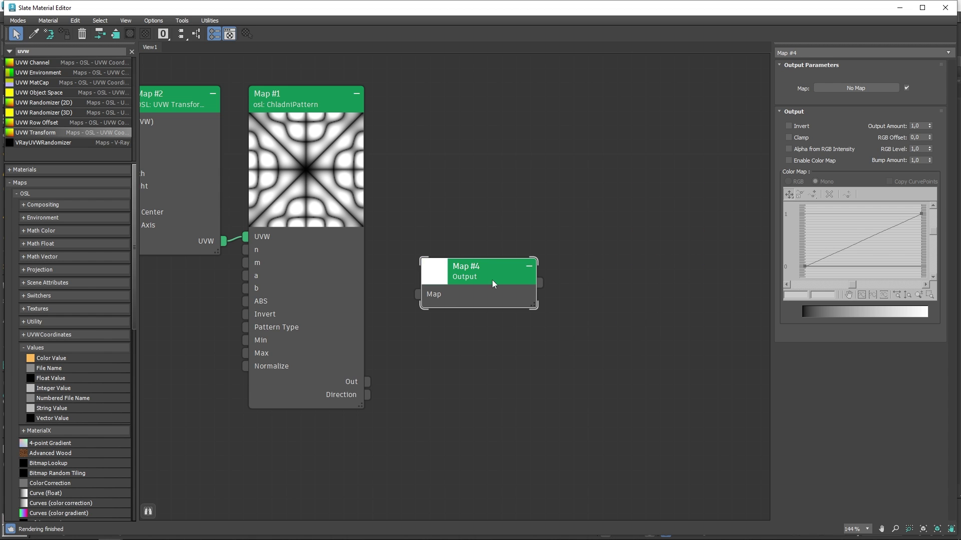
pyautogui.moveTo(492, 280); pyautogui.dragTo(603, 336)
pyautogui.moveTo(368, 382); pyautogui.dragTo(602, 259)
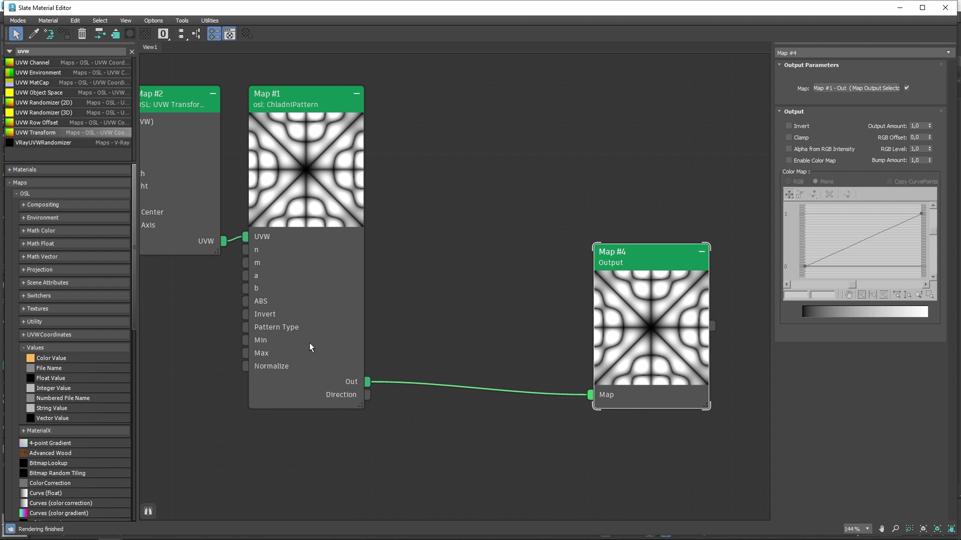
pyautogui.moveTo(635, 346); pyautogui.dragTo(649, 332)
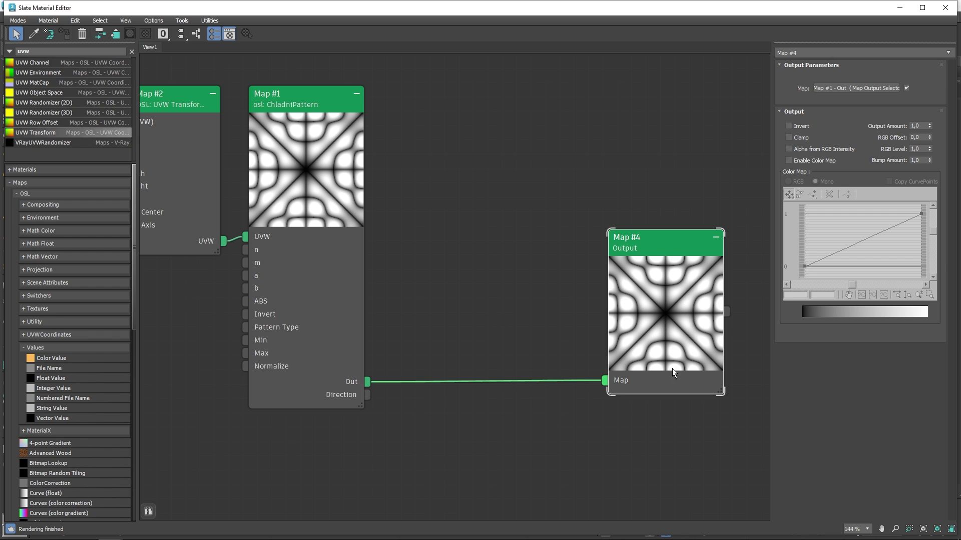
pyautogui.click(945, 8)
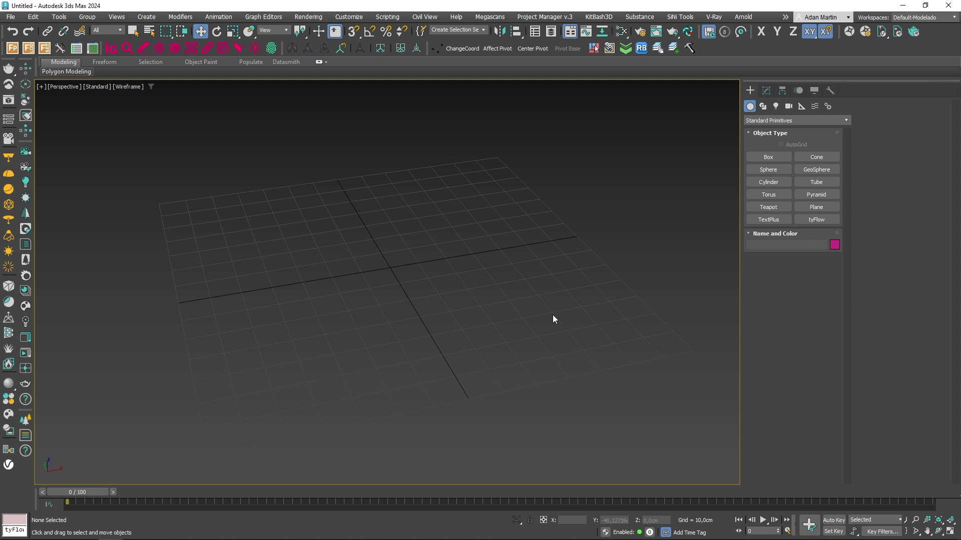
# Step: Create a square plane about 161 cm wide at the grid center and zero its X and Y world position
pyautogui.click(816, 206)
pyautogui.click(802, 270)
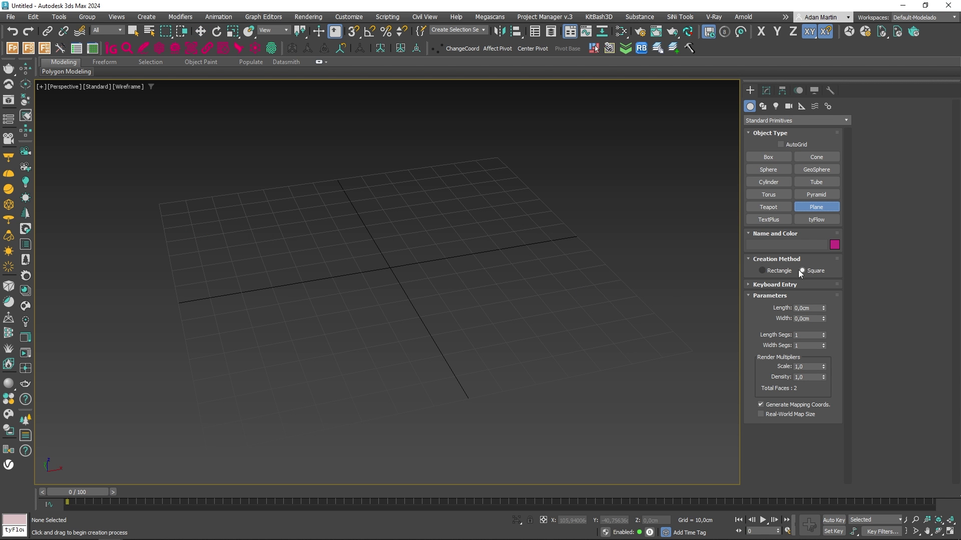
pyautogui.moveTo(386, 268); pyautogui.dragTo(538, 325)
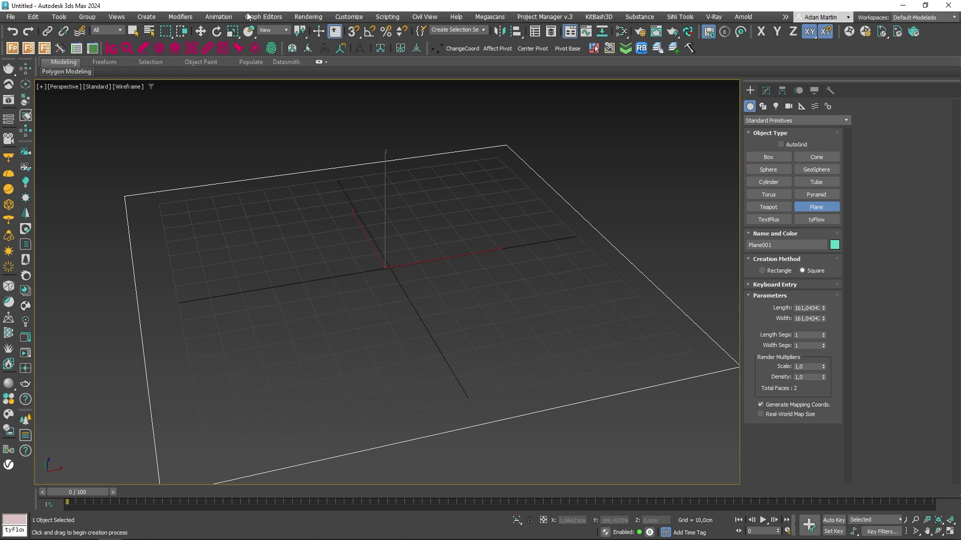
pyautogui.rightClick(201, 32)
pyautogui.rightClick(598, 148)
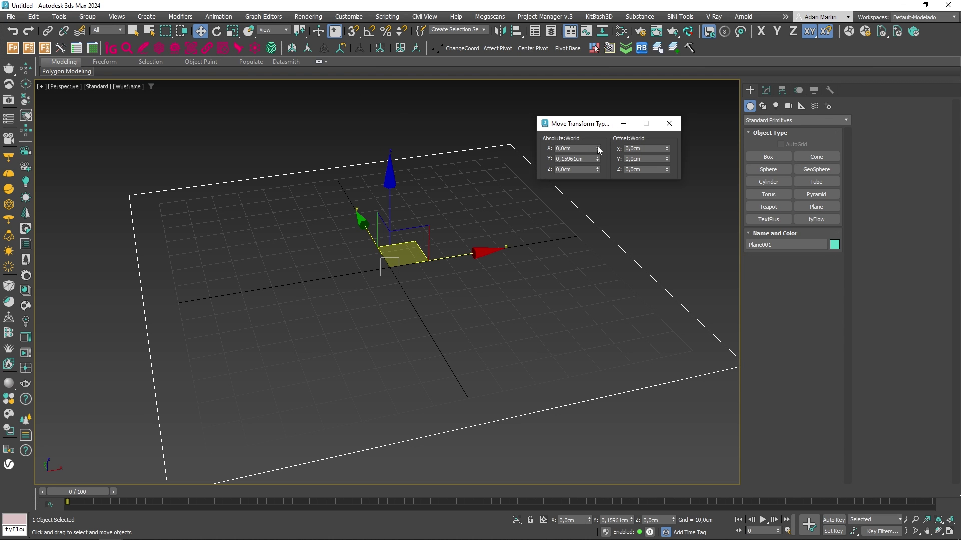
pyautogui.rightClick(597, 159)
pyautogui.click(669, 124)
# Step: Set the plane's length and width to 100 cm
pyautogui.click(766, 91)
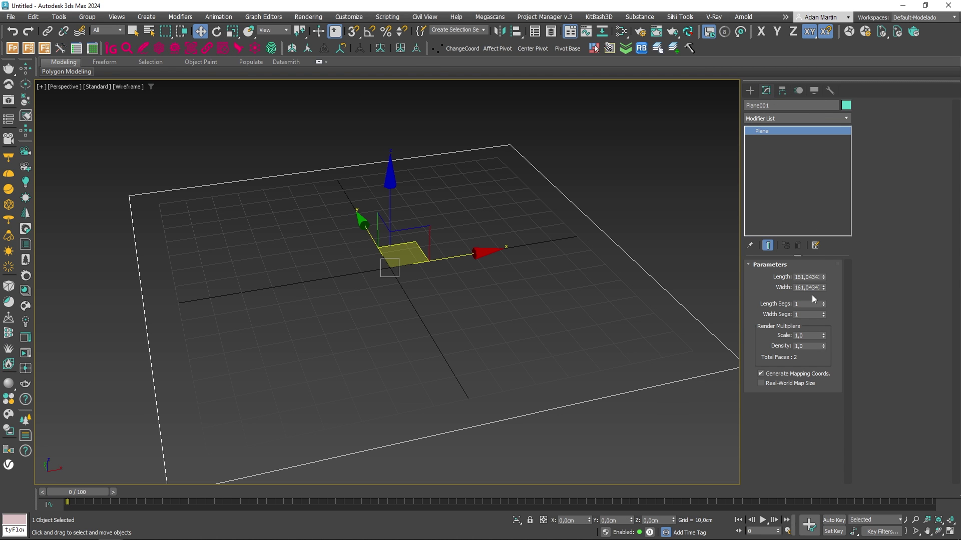
pyautogui.doubleClick(811, 278)
pyautogui.write('100')
pyautogui.press('Tab')
pyautogui.write('1')
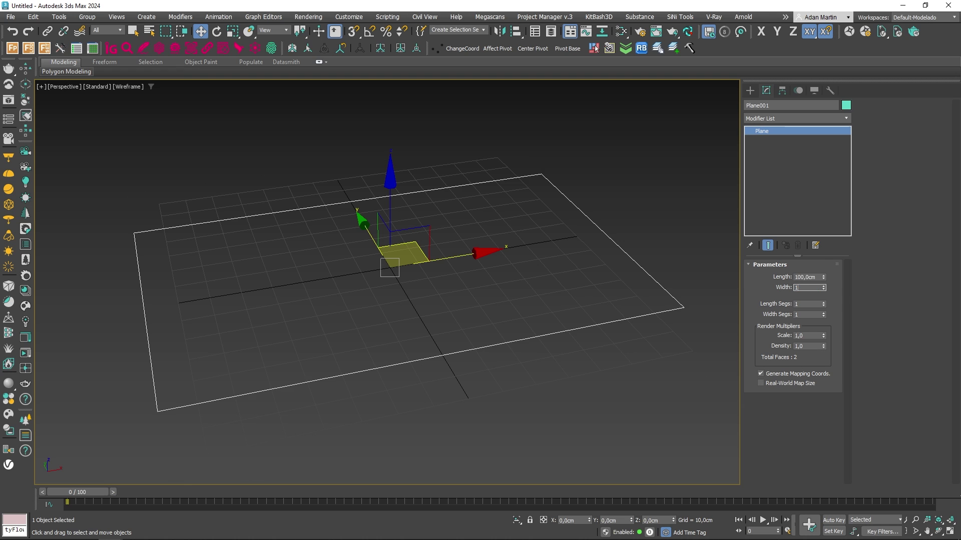
pyautogui.press('Return')
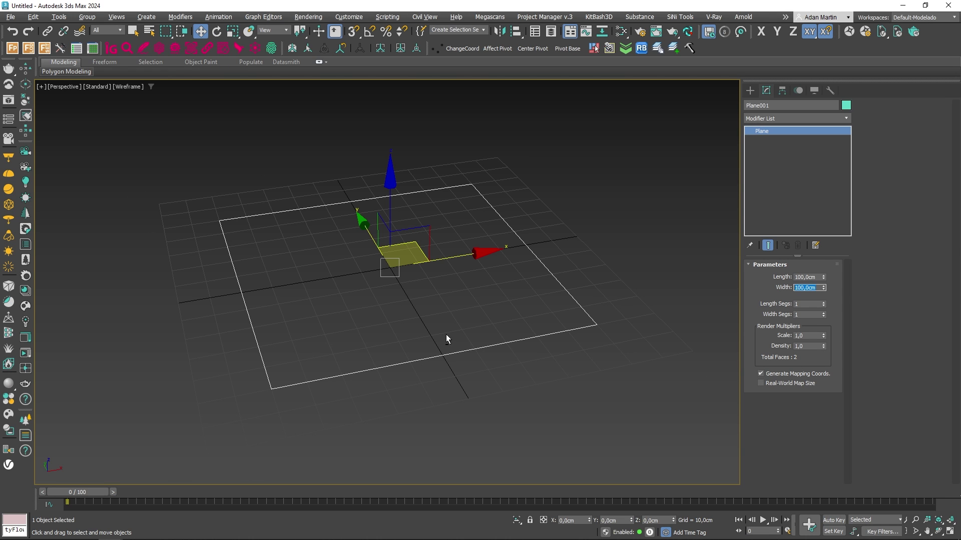
# Step: Change the plane's object color to the dark grey custom color
pyautogui.click(750, 91)
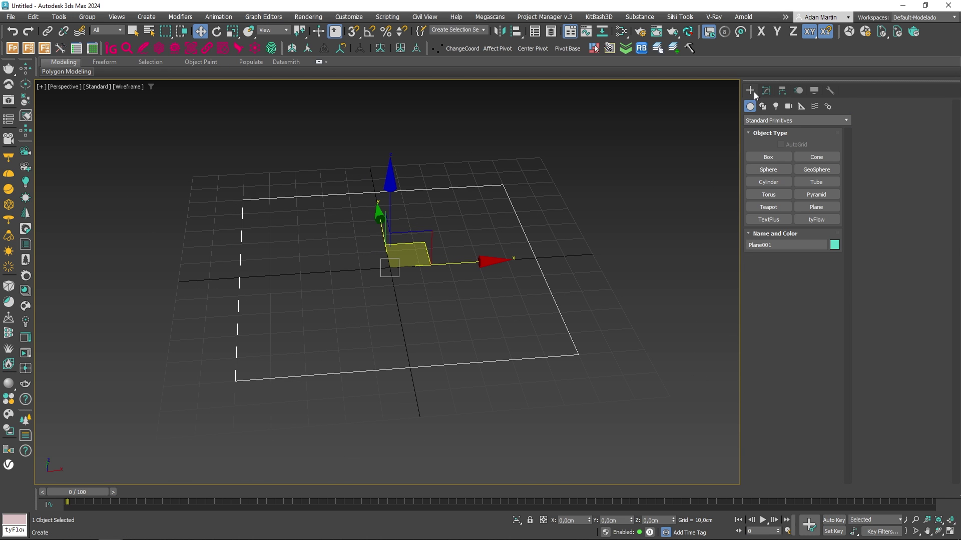
pyautogui.click(766, 91)
pyautogui.click(846, 105)
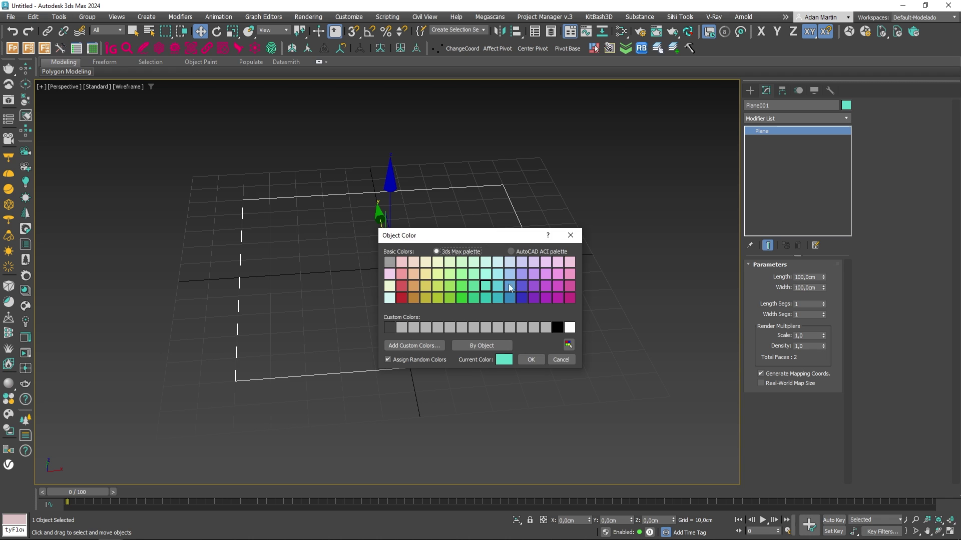
pyautogui.click(387, 328)
pyautogui.click(531, 360)
# Step: Switch the perspective viewport to default shading and hide the grid
pyautogui.scroll(5, 502, 371)
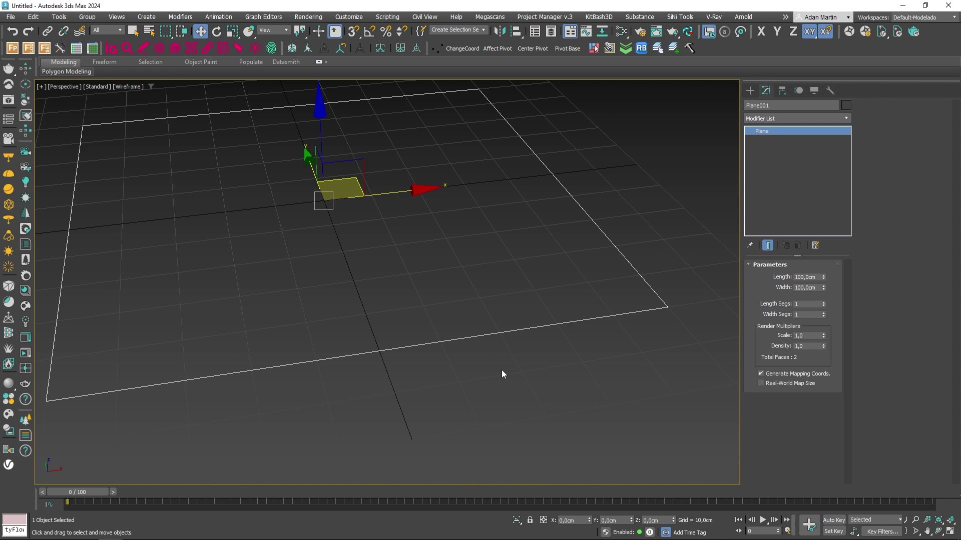
pyautogui.press('F3')
pyautogui.scroll(-5, 505, 373)
pyautogui.press('g')
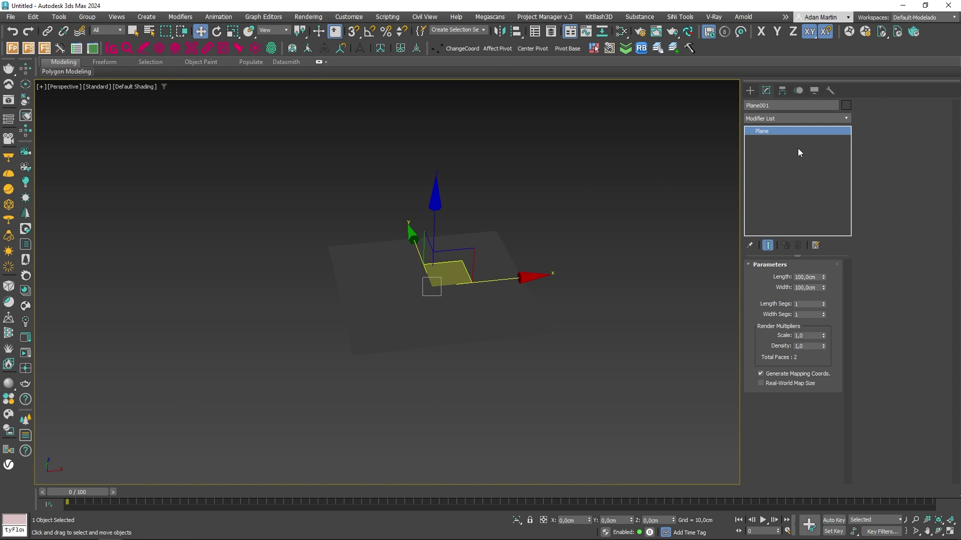
# Step: Create a tyFlow object beside the plane, open its editor and add a Birth operator as a new event
pyautogui.click(750, 91)
pyautogui.click(816, 220)
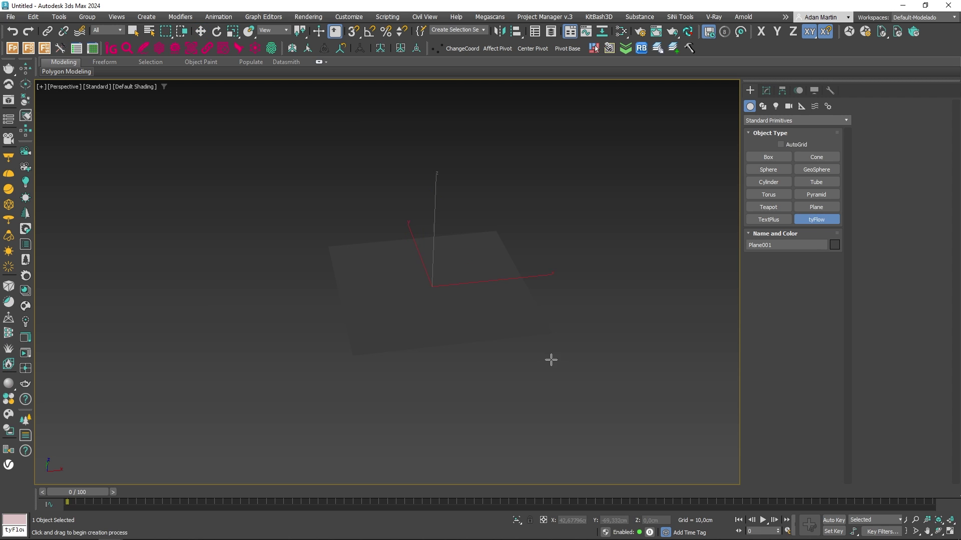
pyautogui.scroll(3, 550, 360)
pyautogui.click(566, 366)
pyautogui.click(766, 90)
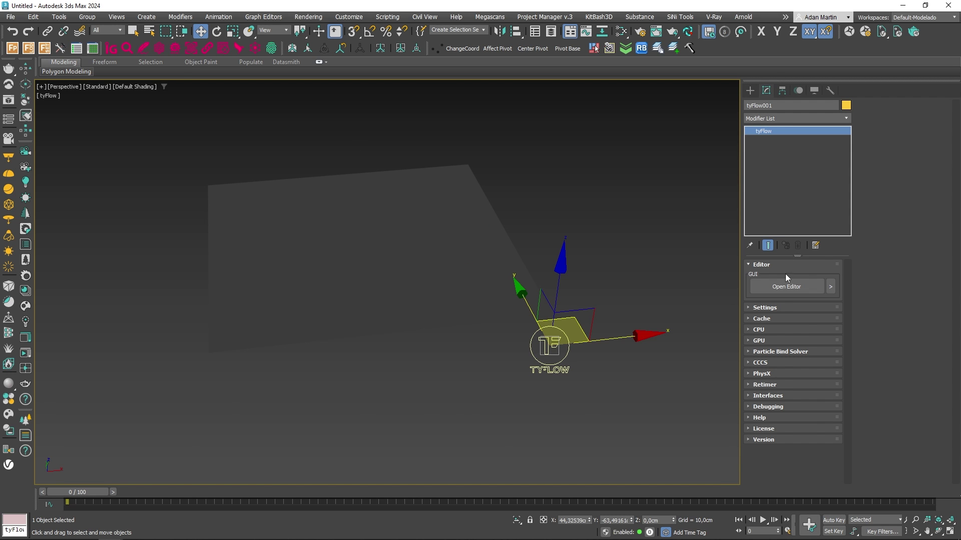
pyautogui.click(786, 287)
pyautogui.moveTo(210, 363); pyautogui.dragTo(372, 213)
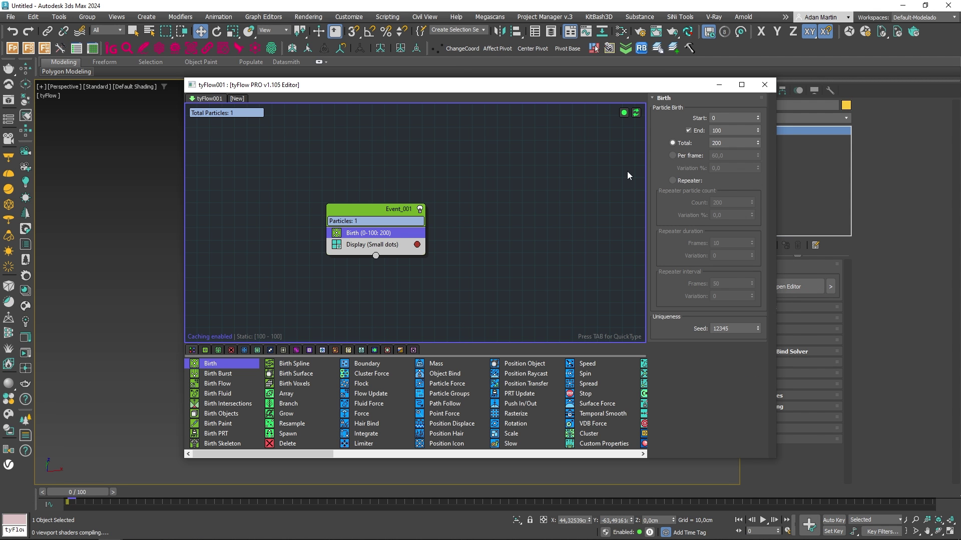
# Step: Disable the Birth operator's end frame, set its total to 10000 particles and reposition the event in the graph
pyautogui.click(688, 130)
pyautogui.doubleClick(734, 142)
pyautogui.write('1')
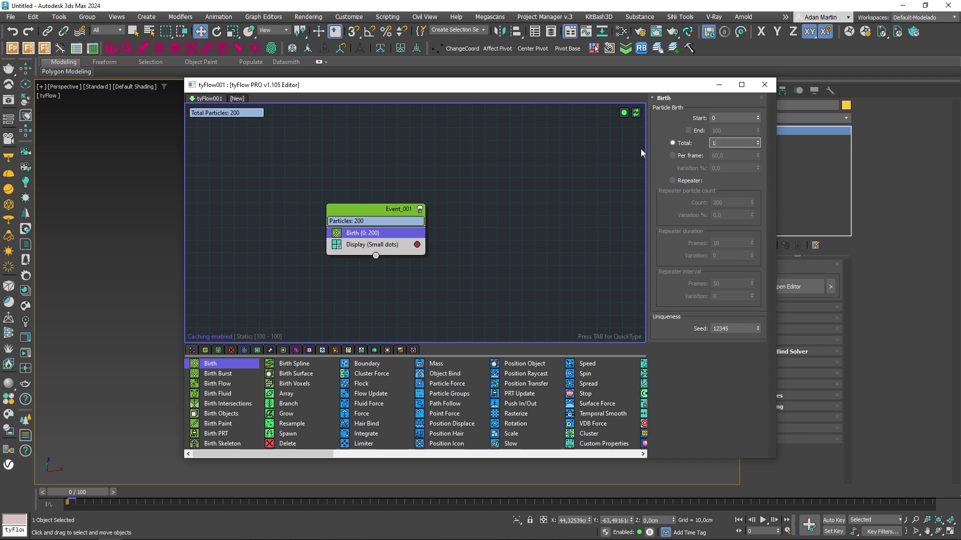
pyautogui.write('0000')
pyautogui.press('Return')
pyautogui.moveTo(350, 212); pyautogui.dragTo(337, 176)
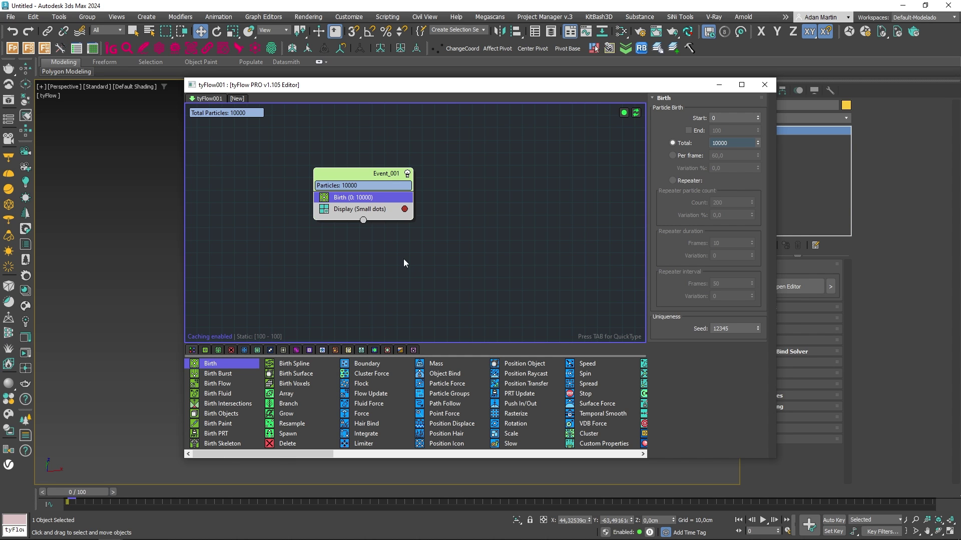
# Step: Add a Position Object operator to the event and pick Plane001 as its object
pyautogui.moveTo(524, 364); pyautogui.dragTo(353, 204)
pyautogui.click(688, 241)
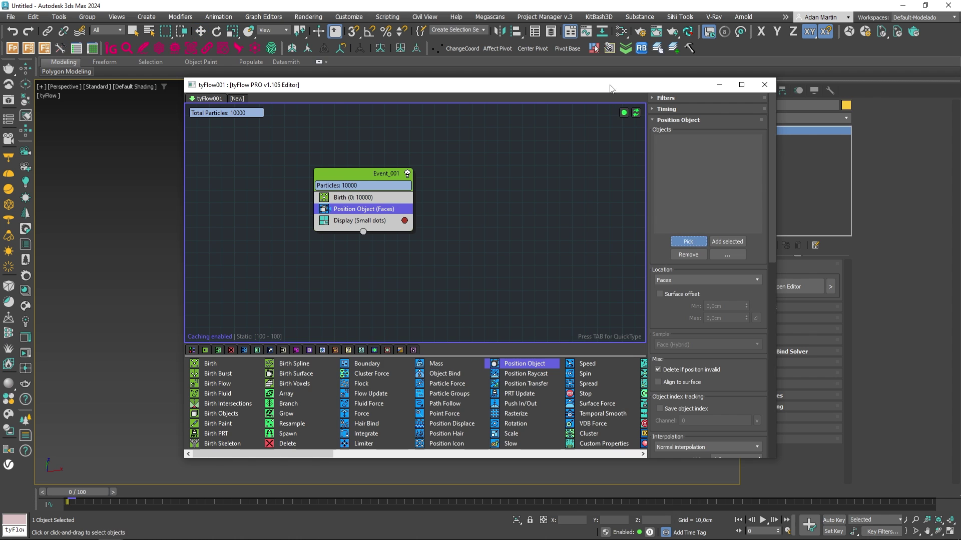
pyautogui.moveTo(610, 88); pyautogui.dragTo(564, 341)
pyautogui.click(439, 250)
pyautogui.moveTo(473, 341); pyautogui.dragTo(510, 134)
pyautogui.click(340, 265)
pyautogui.click(341, 255)
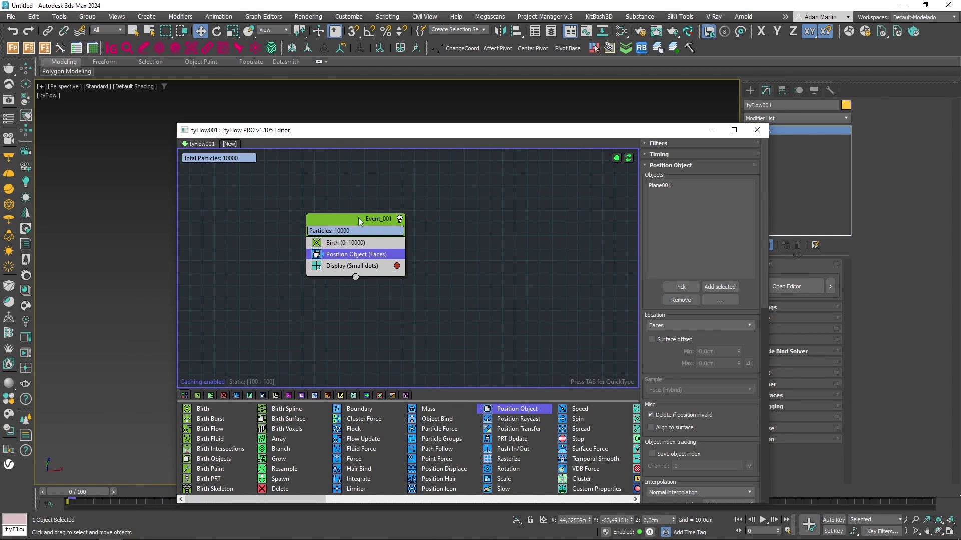
# Step: Move the event and the tyFlow editor window aside to view the particles scattered on the plane
pyautogui.moveTo(360, 221); pyautogui.dragTo(368, 235)
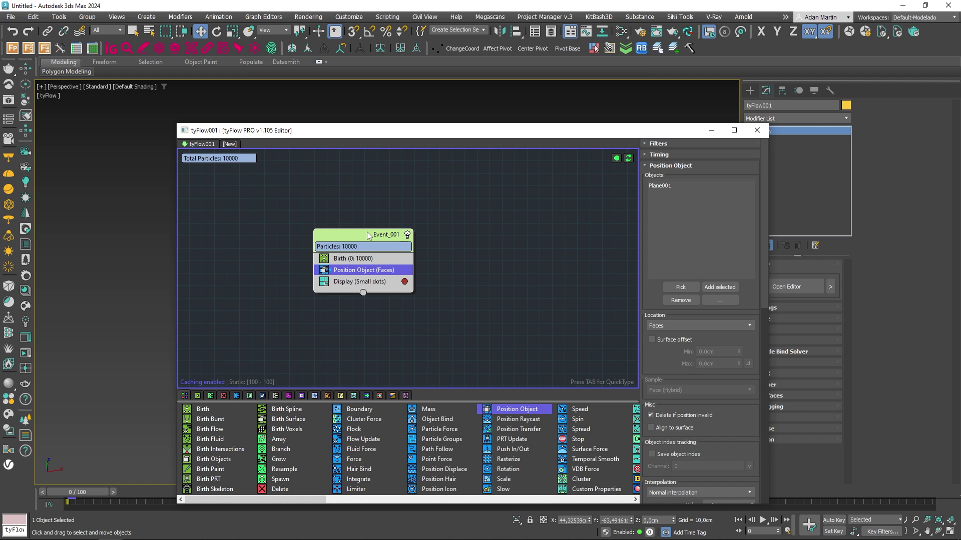
pyautogui.moveTo(368, 238); pyautogui.dragTo(363, 208)
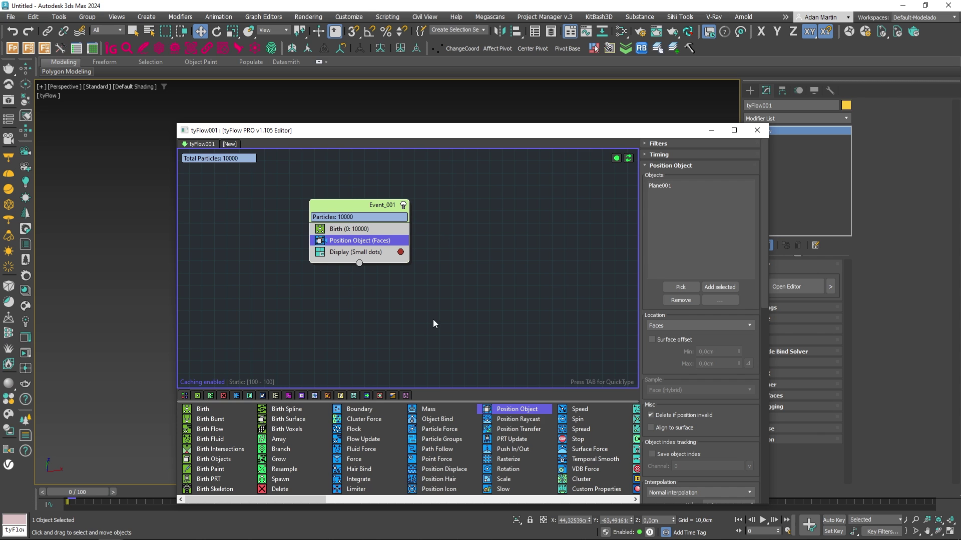
pyautogui.moveTo(426, 136); pyautogui.dragTo(609, 127)
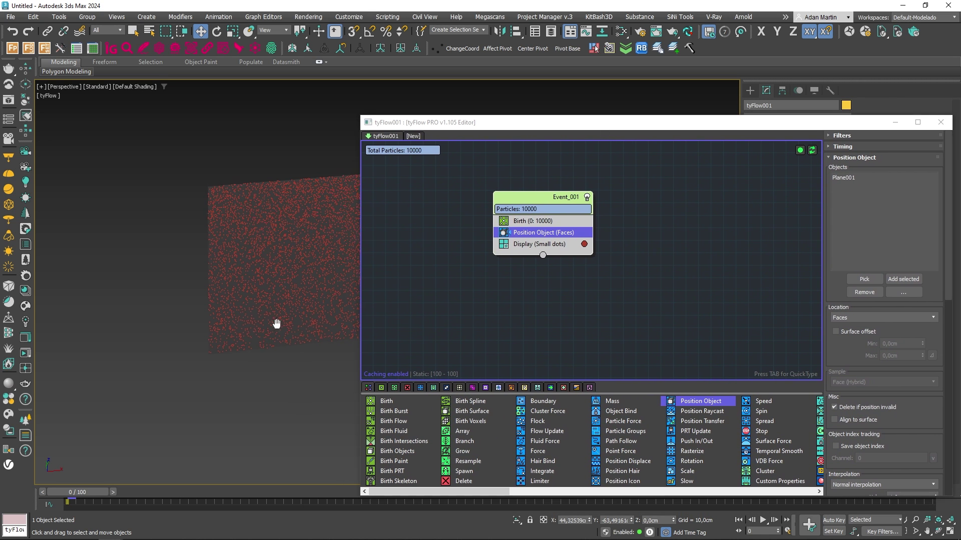
pyautogui.moveTo(249, 375); pyautogui.dragTo(240, 376, button='middle')
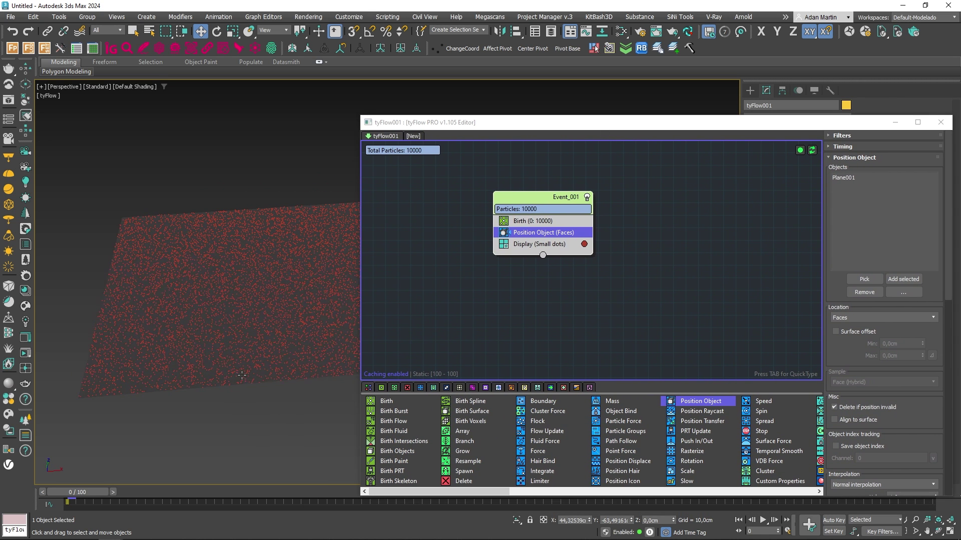
pyautogui.moveTo(675, 131); pyautogui.dragTo(644, 90)
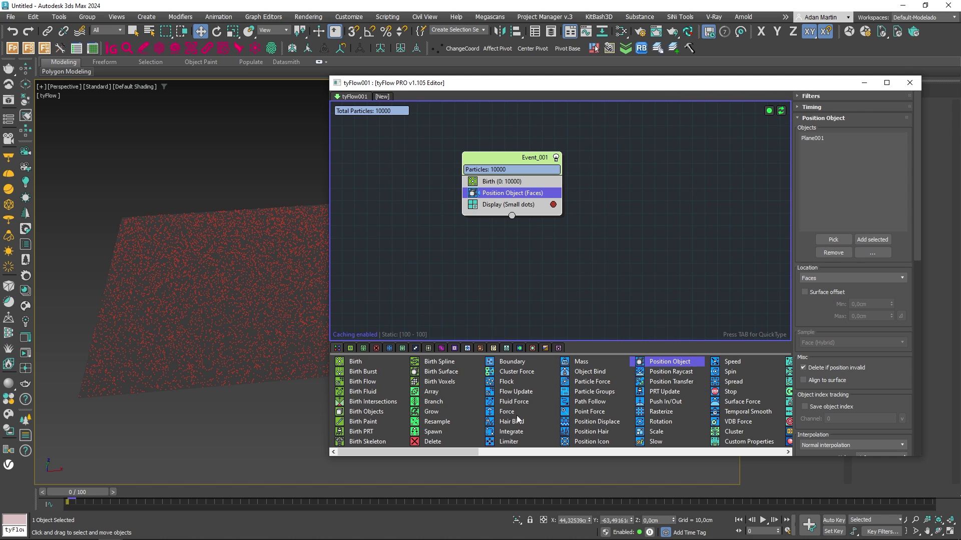
# Step: Add a Surface Force operator to the event directly below Position Object
pyautogui.moveTo(474, 450); pyautogui.dragTo(508, 450)
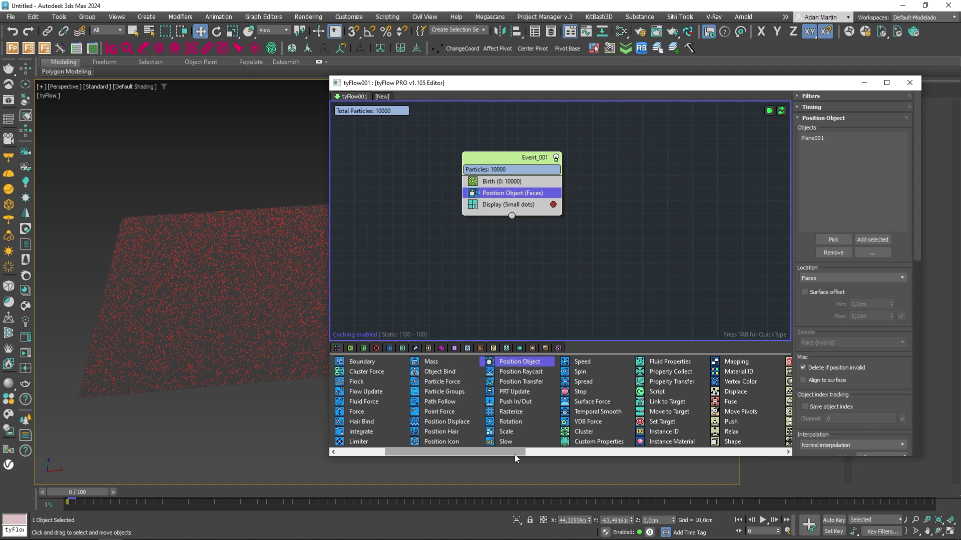
pyautogui.click(444, 425)
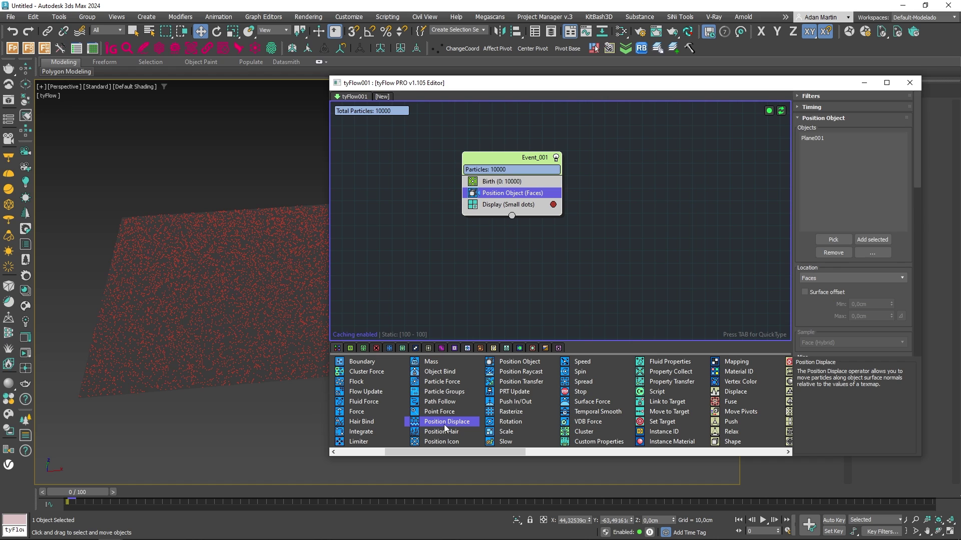
pyautogui.click(601, 405)
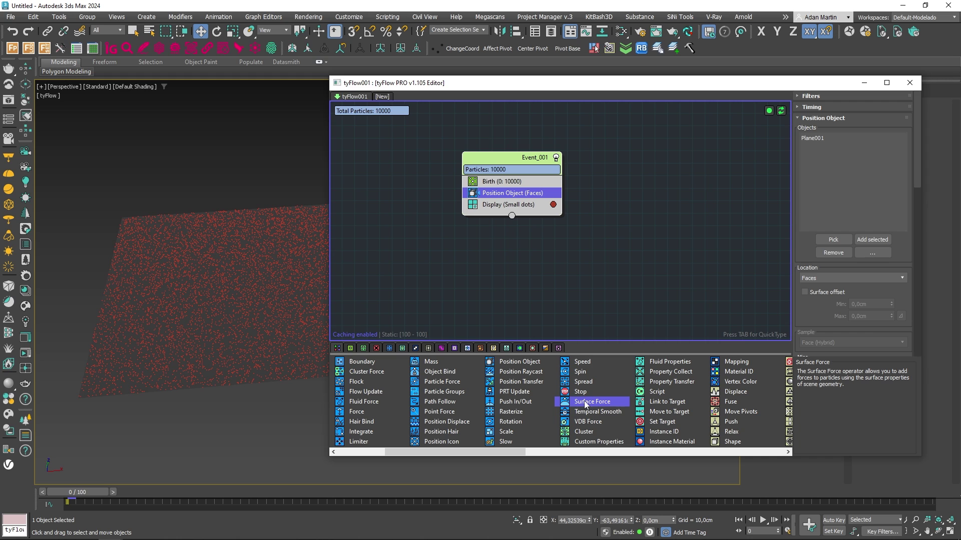
pyautogui.moveTo(585, 404); pyautogui.dragTo(542, 262)
pyautogui.moveTo(522, 201); pyautogui.dragTo(522, 203)
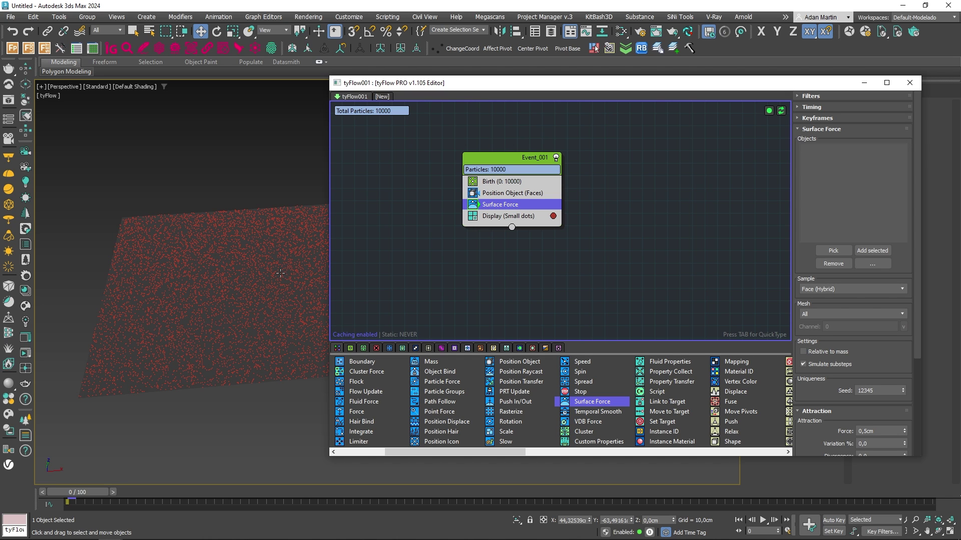
# Step: Close the tyFlow editor and rename the plane as Plano_Or, with the Layer Explorer shown
pyautogui.click(910, 83)
pyautogui.rightClick(266, 393)
pyautogui.click(248, 327)
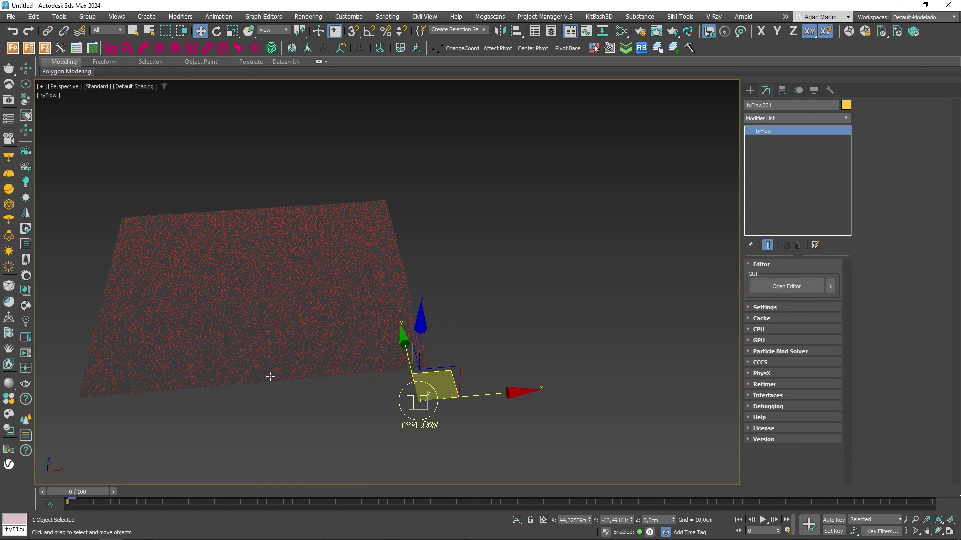
pyautogui.click(266, 373)
pyautogui.moveTo(322, 334); pyautogui.dragTo(345, 332, button='middle')
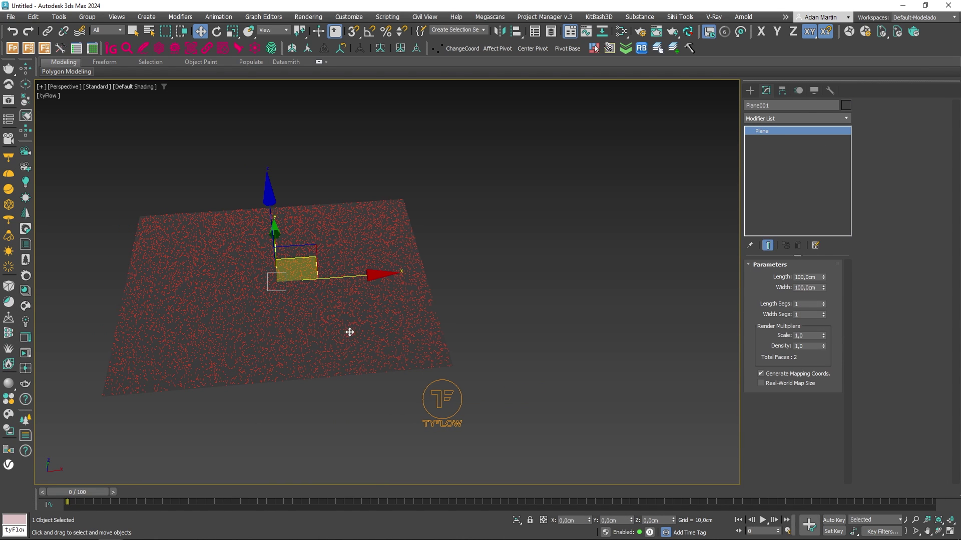
pyautogui.click(551, 32)
pyautogui.click(51, 124)
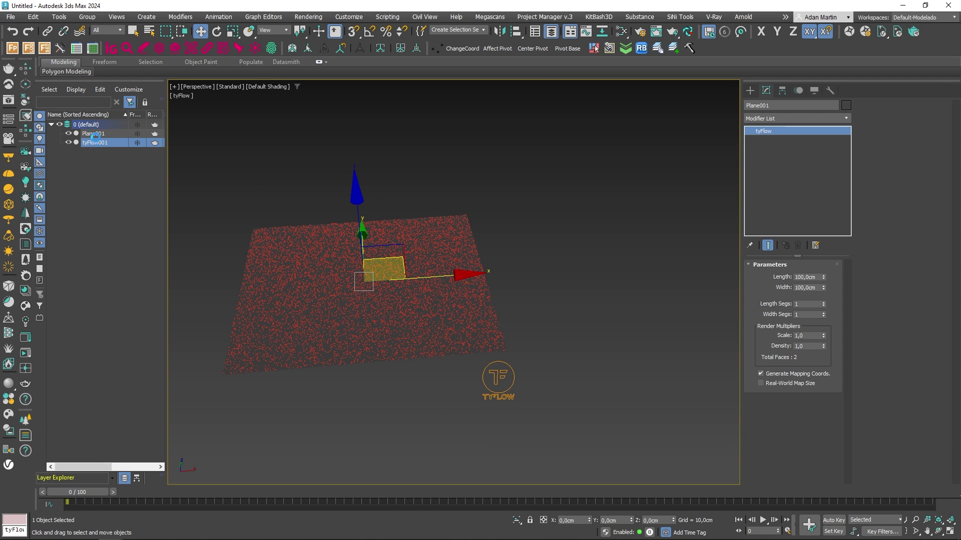
pyautogui.click(790, 104)
pyautogui.write('P')
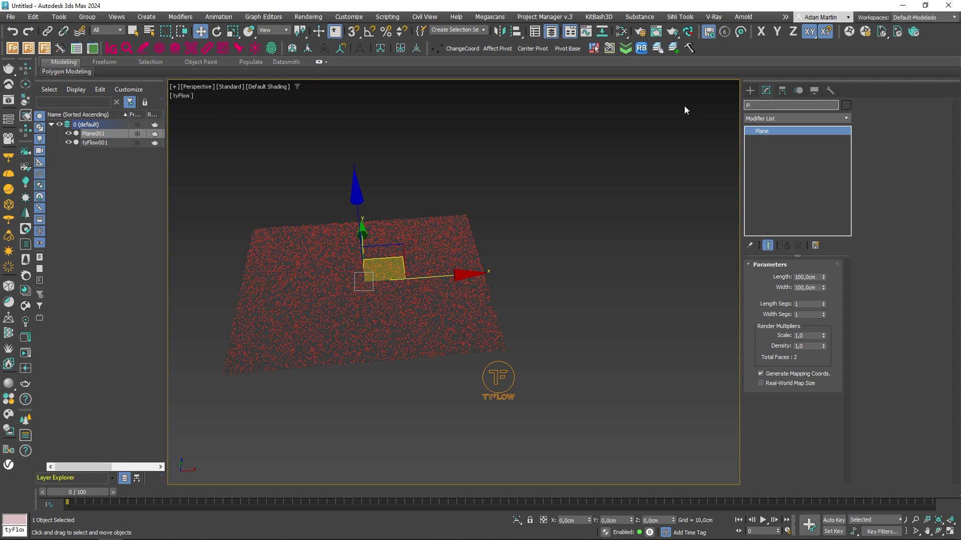
pyautogui.write('lano_Or')
pyautogui.press('Return')
# Step: Clone Plano_Or as an independent copy named Plano_Displace
pyautogui.hotkey('ctrl', 'v')
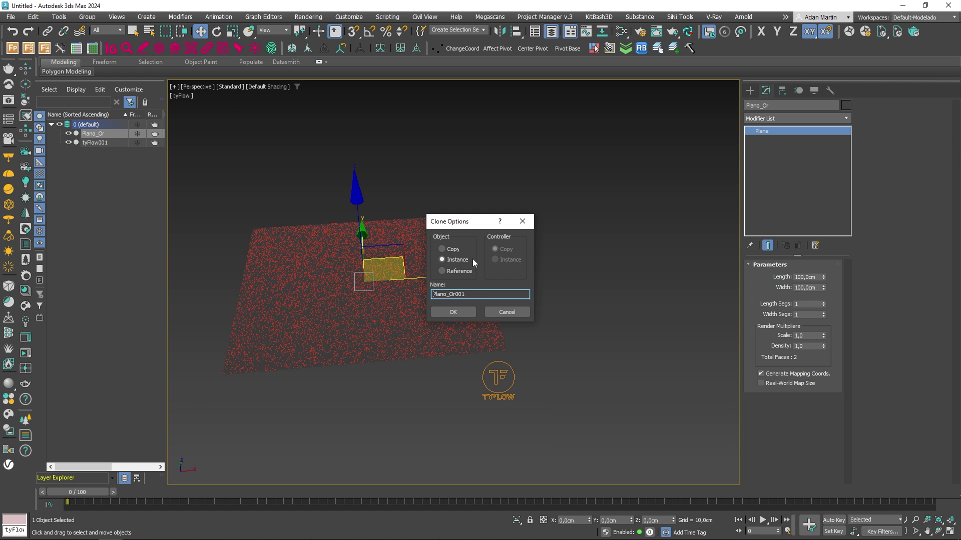
pyautogui.click(444, 248)
pyautogui.moveTo(449, 294); pyautogui.dragTo(542, 308)
pyautogui.write('Displace')
pyautogui.press('Return')
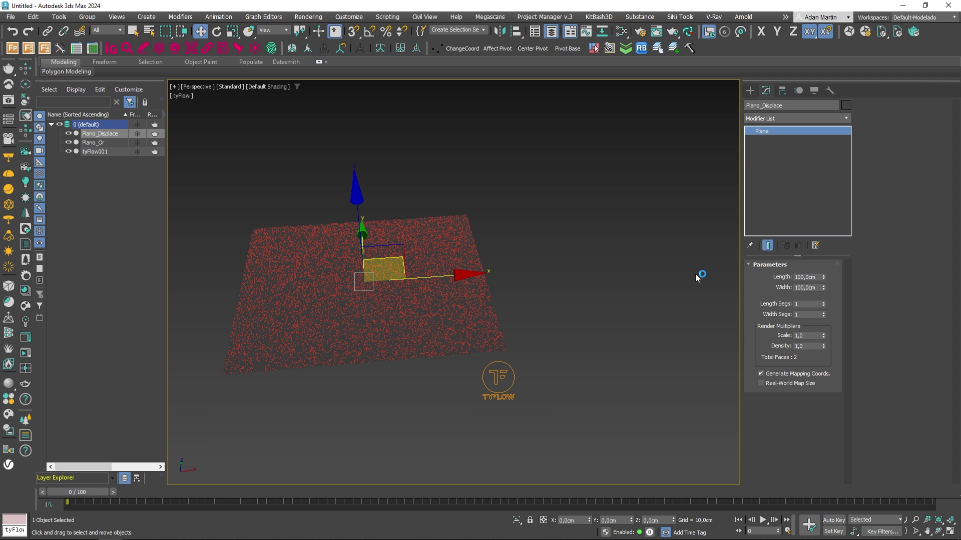
# Step: Turn on edged faces in the viewport and set Plano_Displace's length and width segments to 50
pyautogui.press('F4')
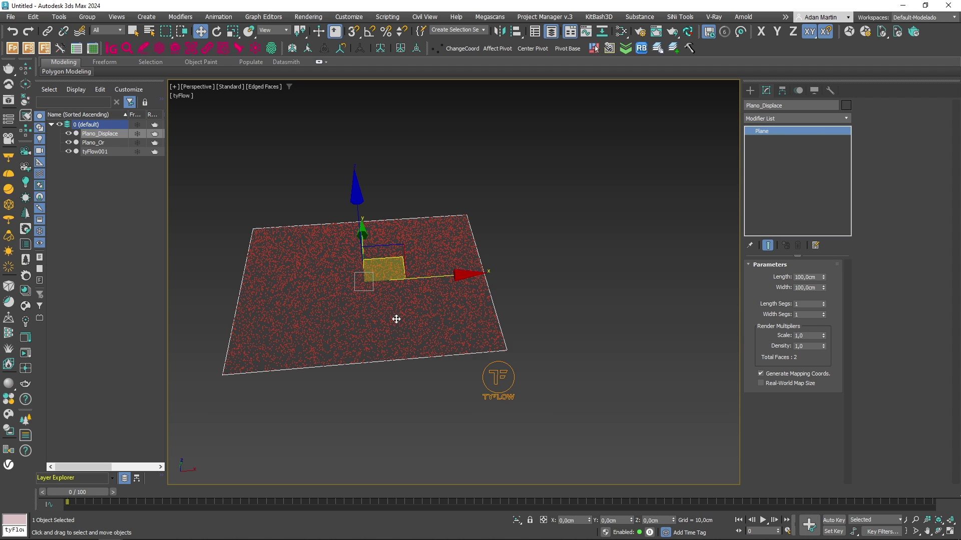
pyautogui.keyDown('alt'); pyautogui.moveTo(465, 337); pyautogui.dragTo(469, 348, button='middle'); pyautogui.keyUp('alt')
pyautogui.doubleClick(807, 303)
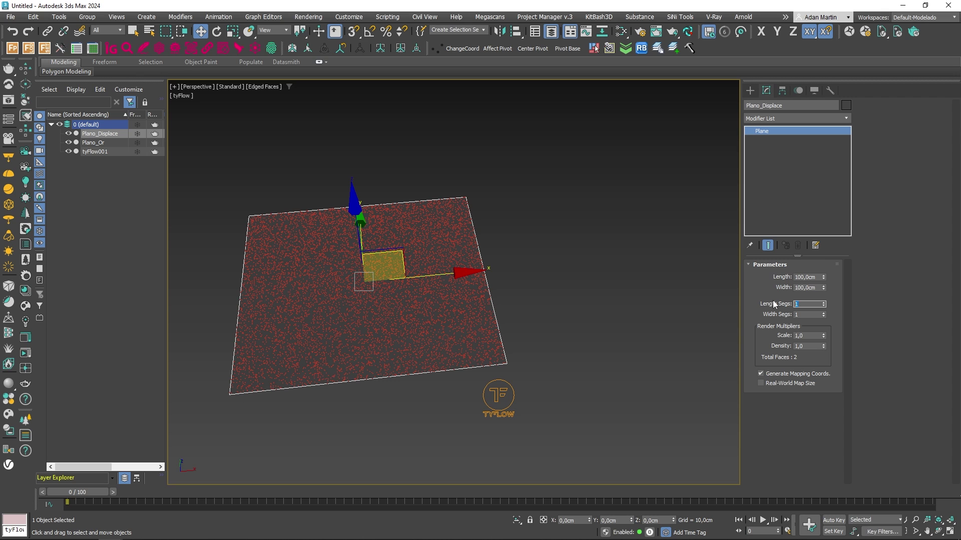
pyautogui.write('50')
pyautogui.press('Tab')
pyautogui.write('50')
pyautogui.press('Return')
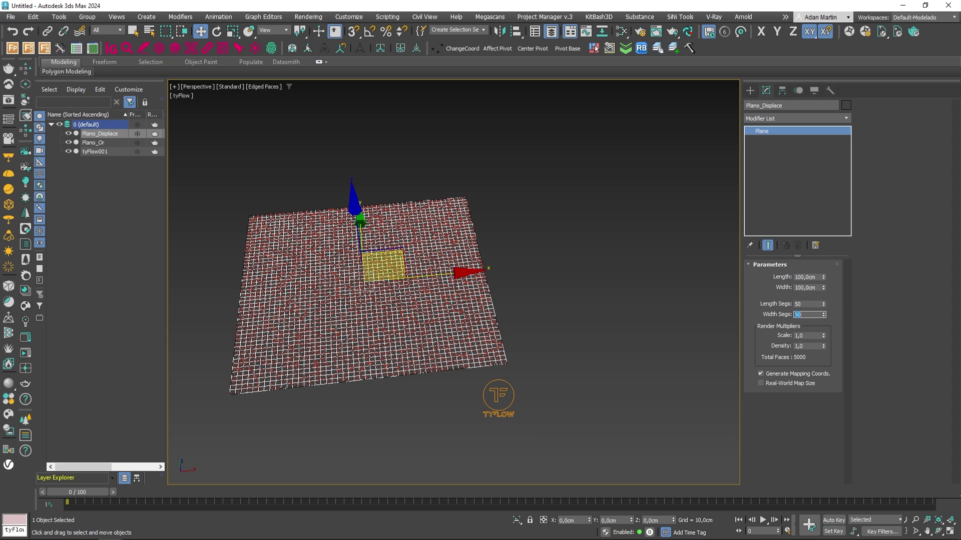
pyautogui.moveTo(808, 304); pyautogui.dragTo(782, 305)
# Step: Add a Displace modifier to Plano_Displace
pyautogui.click(780, 118)
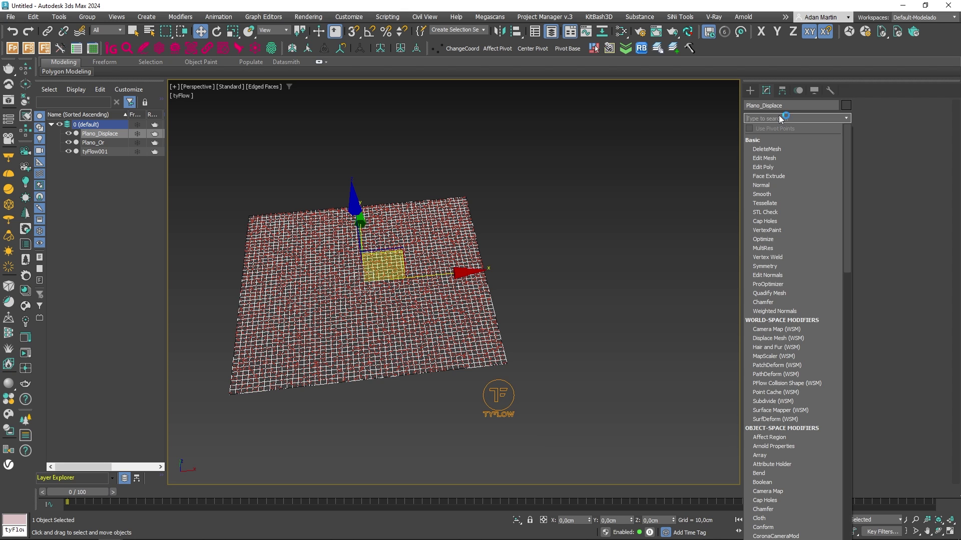
pyautogui.write('displa')
pyautogui.press('Return')
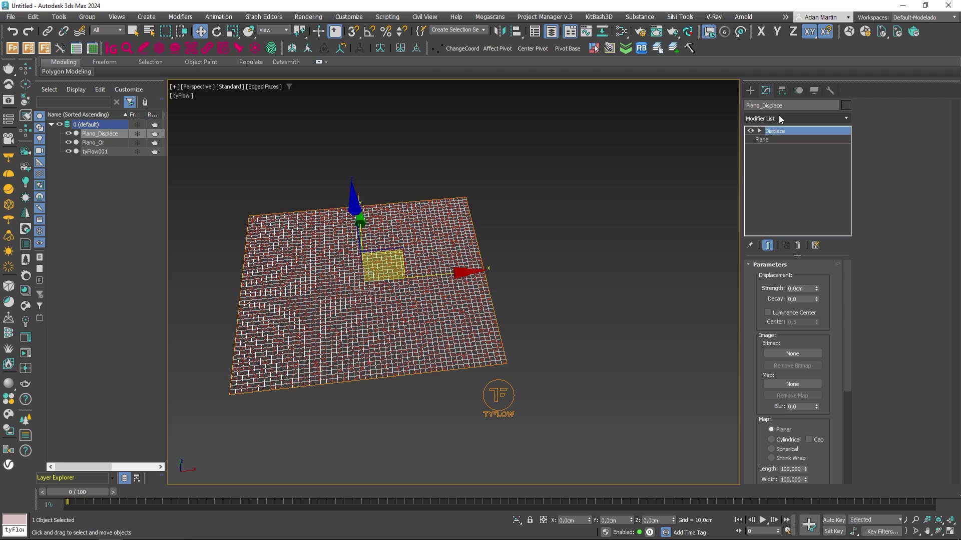
# Step: Assign the Map #4 Output node carrying the ChladniPattern to the Displace modifier's map as an instance, and close the Slate Material Editor
pyautogui.press('m')
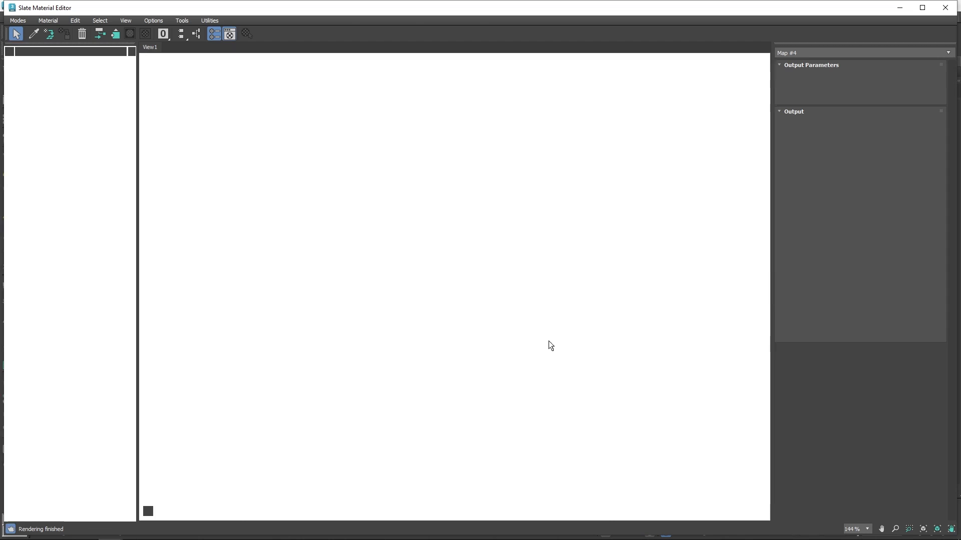
pyautogui.scroll(-1, 300, 227)
pyautogui.moveTo(300, 230); pyautogui.dragTo(382, 236, button='middle')
pyautogui.moveTo(371, 182)
pyautogui.mouseDown()
pyautogui.moveTo(425, 209)
pyautogui.moveTo(411, 199)
pyautogui.mouseUp()
pyautogui.moveTo(264, 194)
pyautogui.mouseDown()
pyautogui.moveTo(238, 226)
pyautogui.moveTo(267, 189)
pyautogui.moveTo(262, 194)
pyautogui.mouseUp()
pyautogui.moveTo(634, 276); pyautogui.dragTo(482, 254, button='middle')
pyautogui.moveTo(588, 260); pyautogui.dragTo(566, 250)
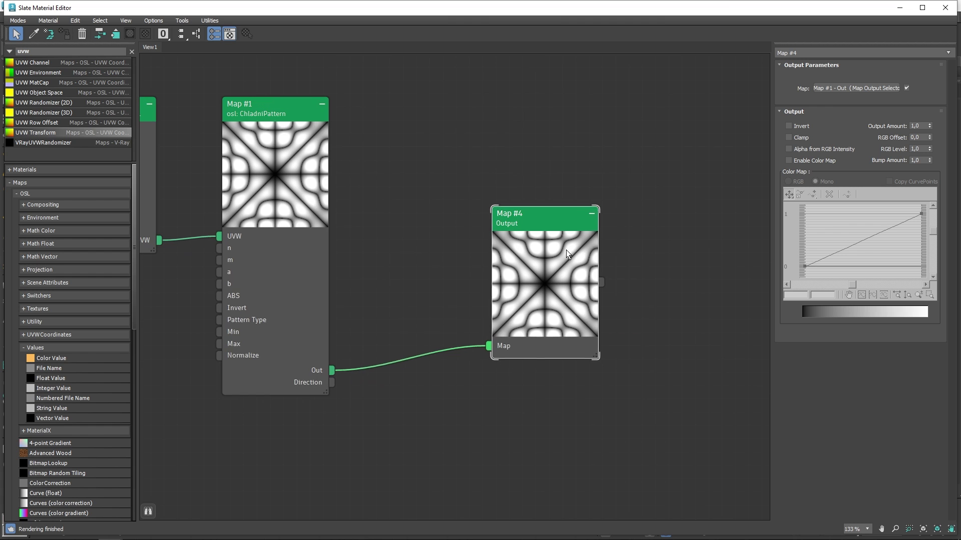
pyautogui.doubleClick(747, 11)
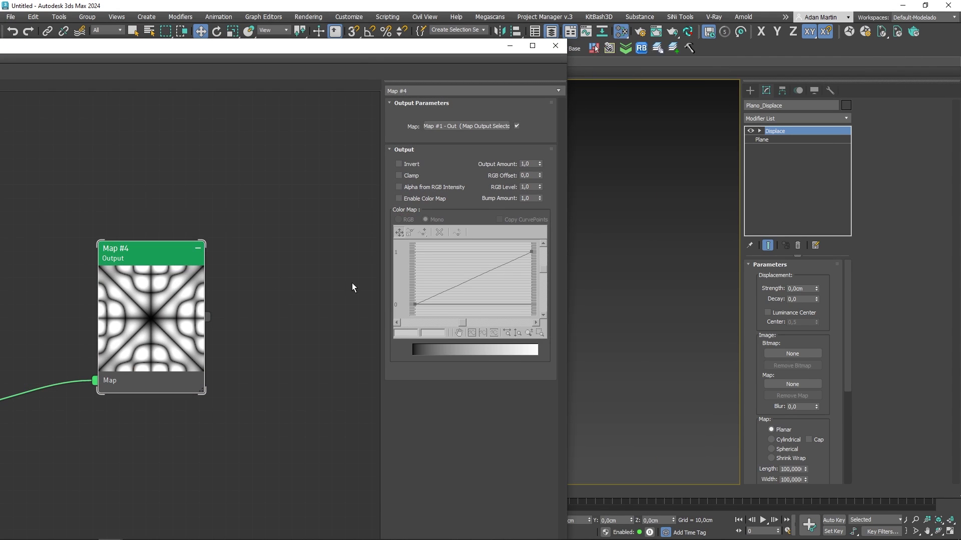
pyautogui.moveTo(208, 316); pyautogui.dragTo(782, 384)
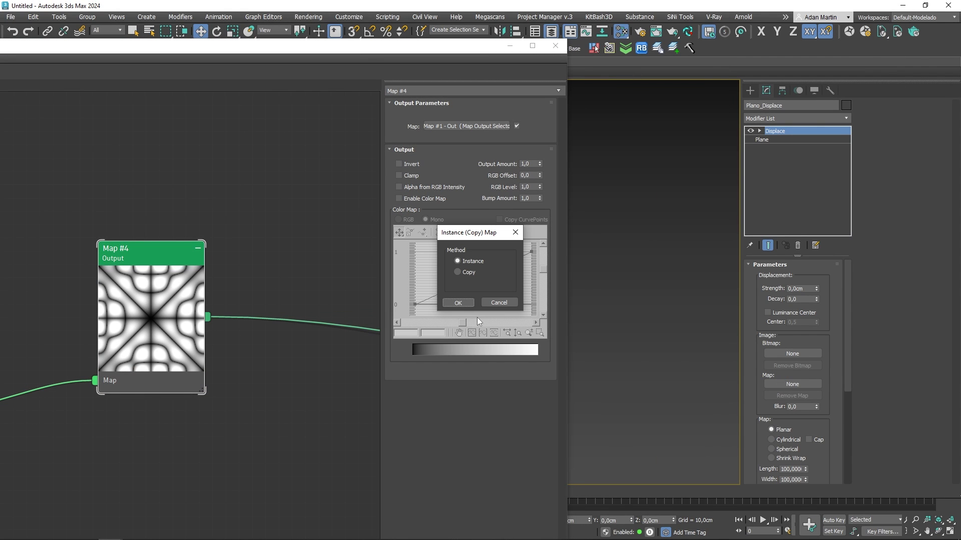
pyautogui.click(457, 303)
pyautogui.click(556, 45)
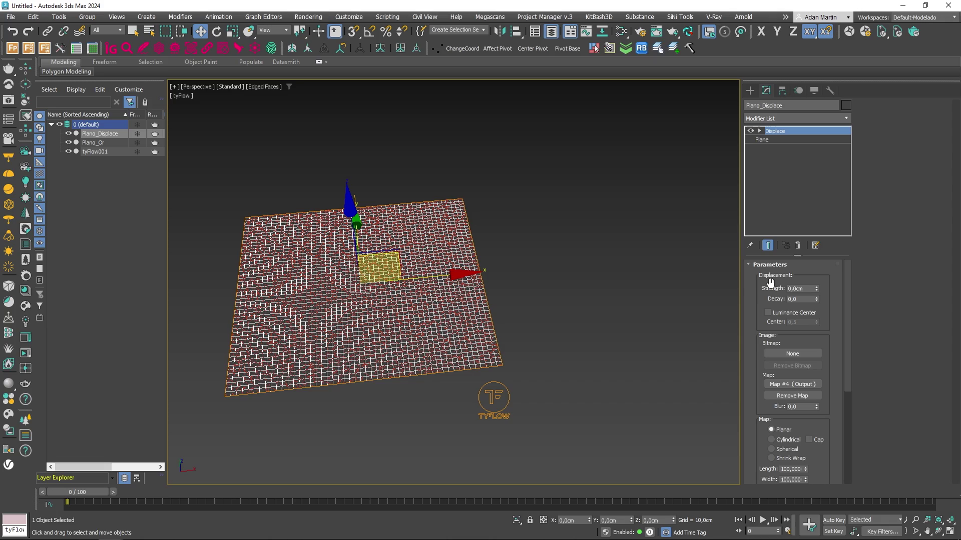
# Step: Try a Displace strength of 10 cm on Plano_Displace
pyautogui.doubleClick(800, 289)
pyautogui.write('10')
pyautogui.press('Return')
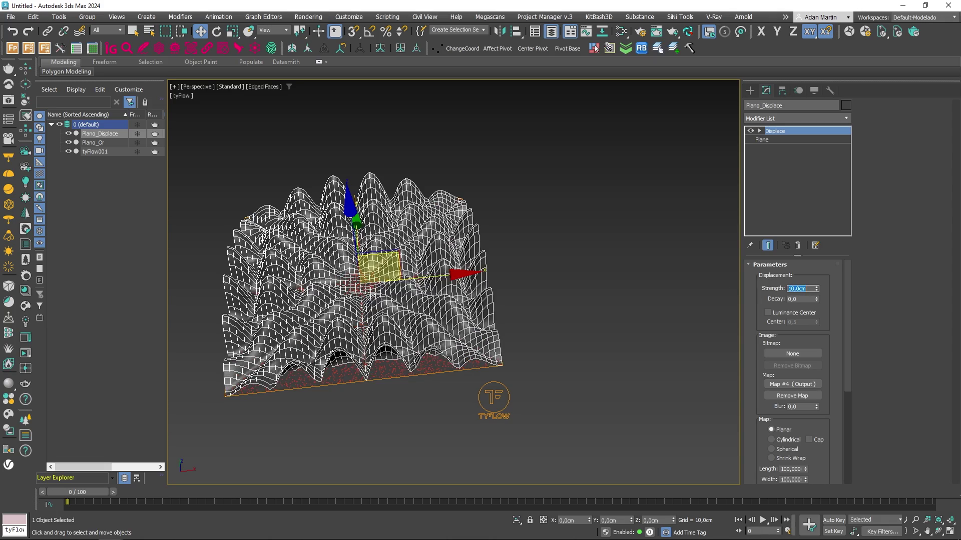
# Step: Set the Displace strength to 5 cm and turn off edged faces to inspect the displaced relief
pyautogui.write('5')
pyautogui.press('Return')
pyautogui.moveTo(417, 321)
pyautogui.keyDown('alt'); pyautogui.mouseDown(button='middle')
pyautogui.moveTo(445, 324)
pyautogui.moveTo(464, 353)
pyautogui.moveTo(467, 315)
pyautogui.moveTo(440, 328)
pyautogui.mouseUp(button='middle'); pyautogui.keyUp('alt')
pyautogui.press('F4')
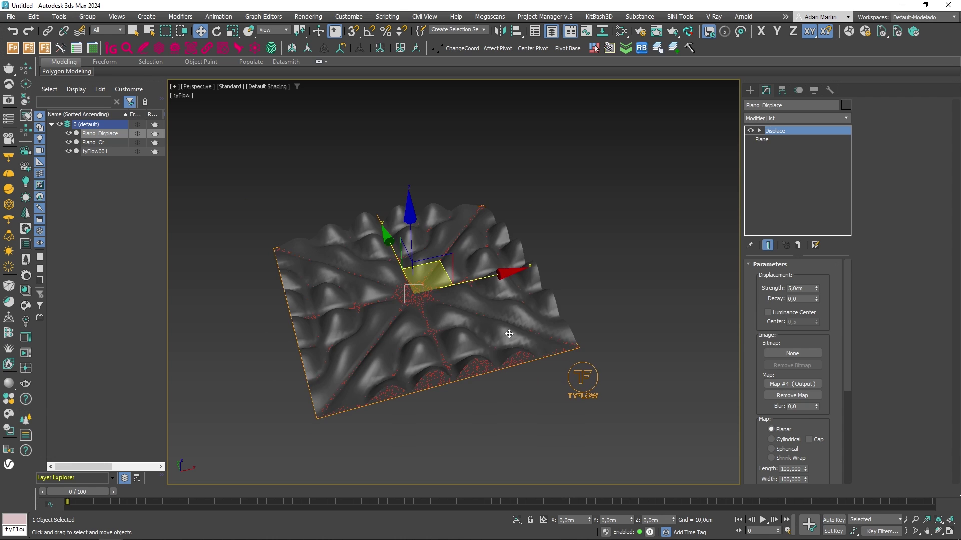
pyautogui.keyDown('alt'); pyautogui.moveTo(509, 334); pyautogui.dragTo(500, 311, button='middle'); pyautogui.keyUp('alt')
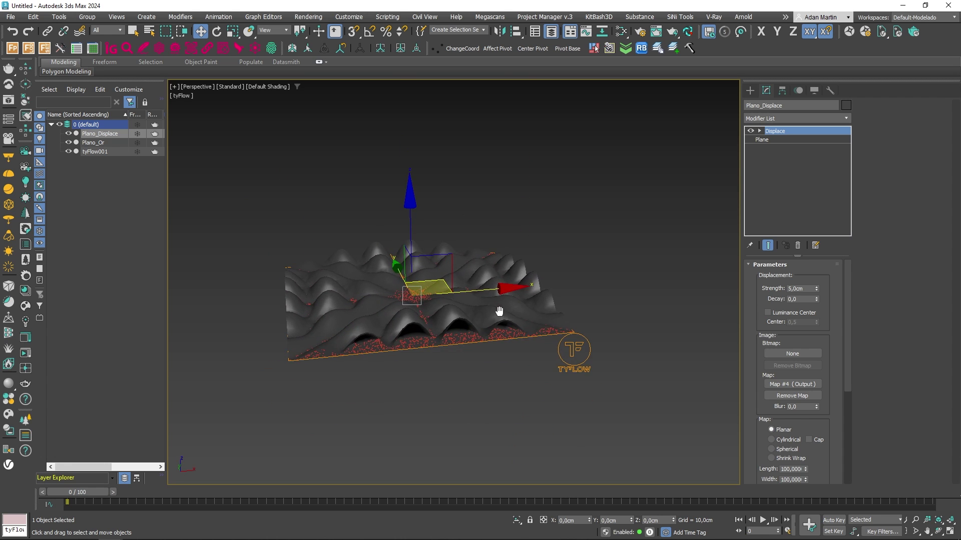
# Step: Show edged faces, add a Weighted Normals modifier above Displace on Plano_Displace, and display its normals at a length of 5.4
pyautogui.scroll(5, 458, 321)
pyautogui.press('F4')
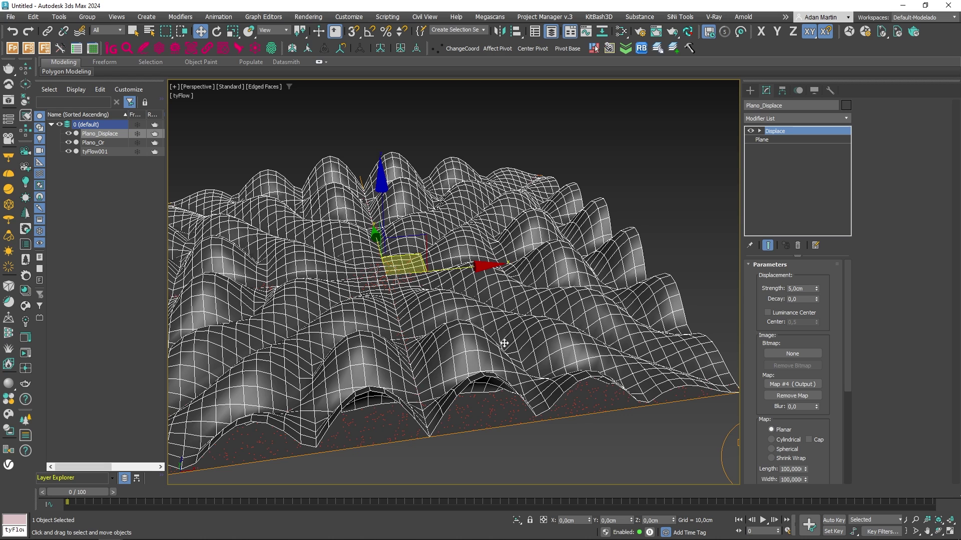
pyautogui.click(770, 118)
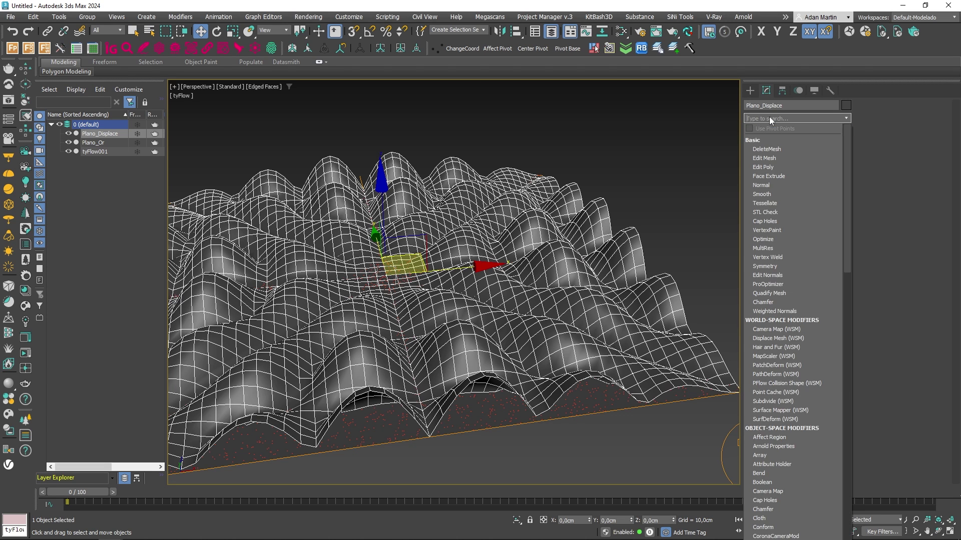
pyautogui.write('we')
pyautogui.press('Down')
pyautogui.press('Return')
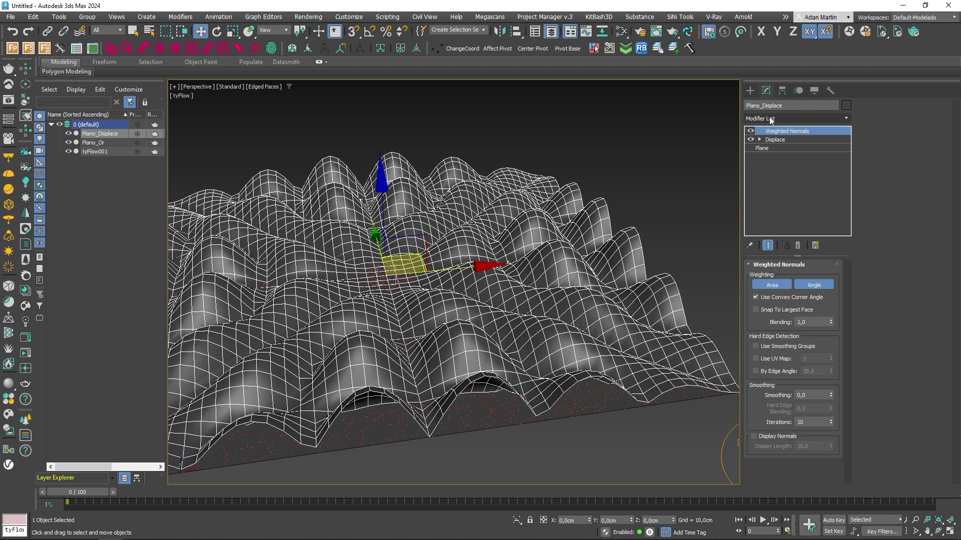
pyautogui.click(754, 436)
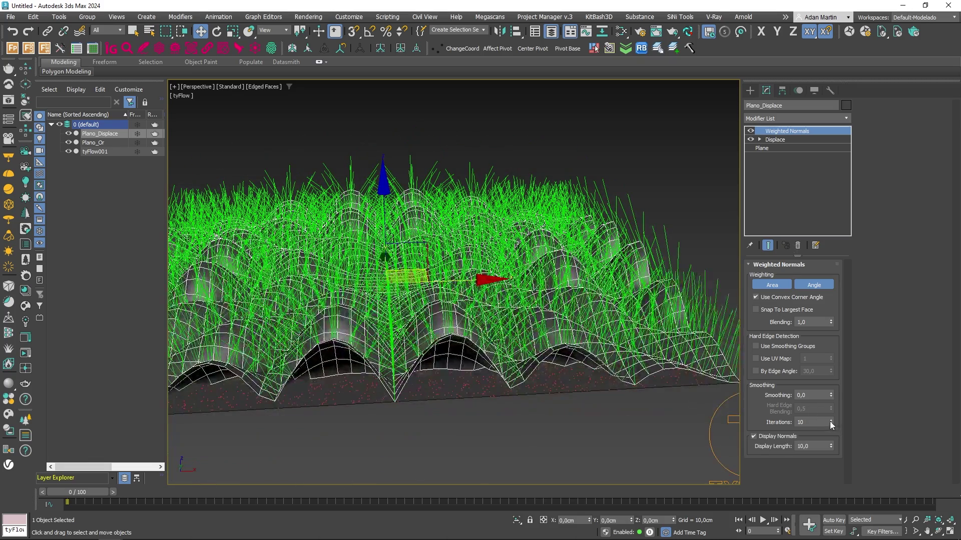
pyautogui.moveTo(831, 445); pyautogui.dragTo(831, 470)
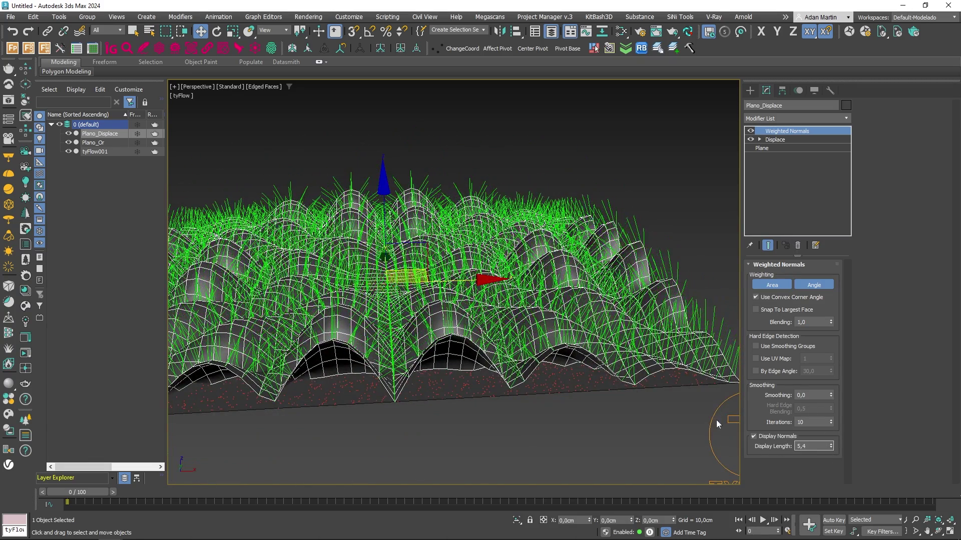
# Step: Examine the normals' directions between the peaks from the front, and turn off the Weighted Normals modifier
pyautogui.press('f')
pyautogui.scroll(6, 464, 309)
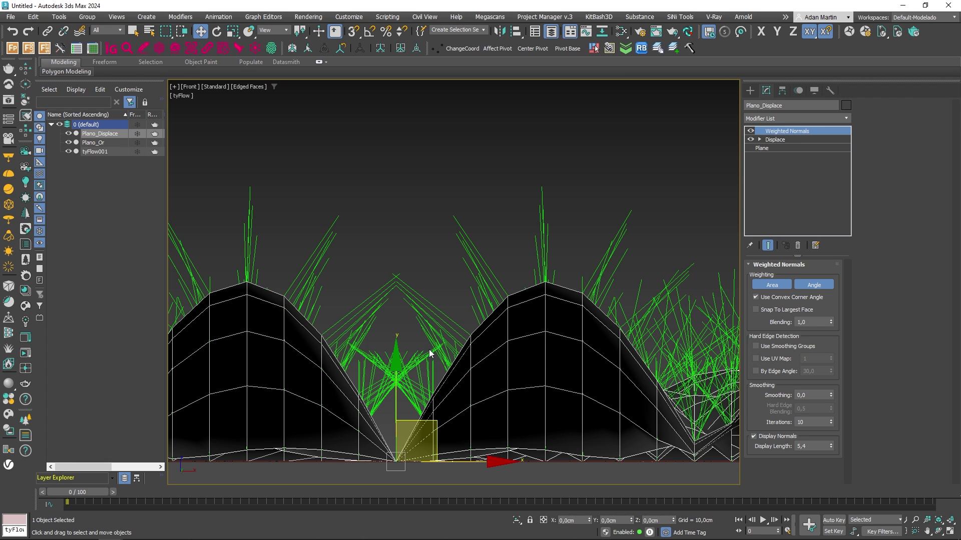
pyautogui.scroll(-2, 429, 353)
pyautogui.moveTo(446, 441); pyautogui.dragTo(448, 403, button='middle')
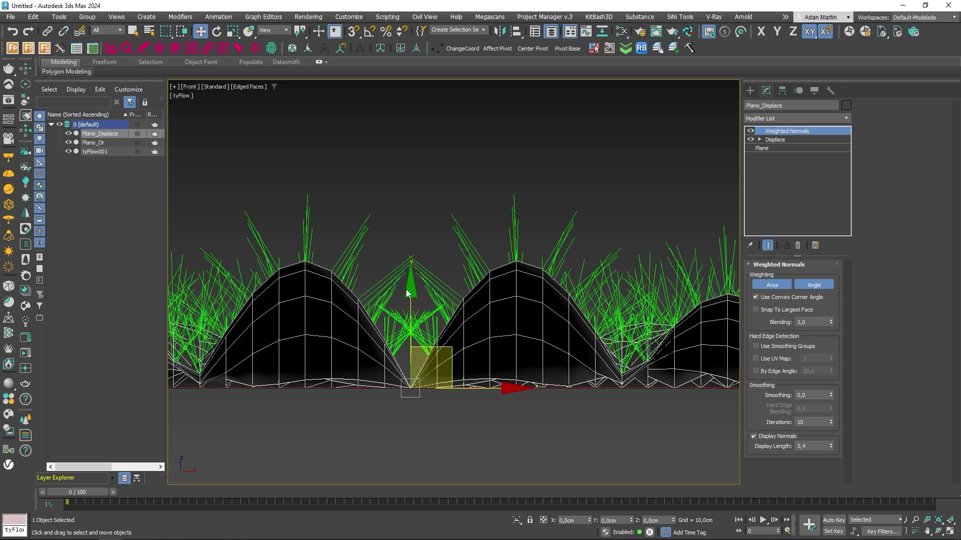
pyautogui.scroll(3, 410, 305)
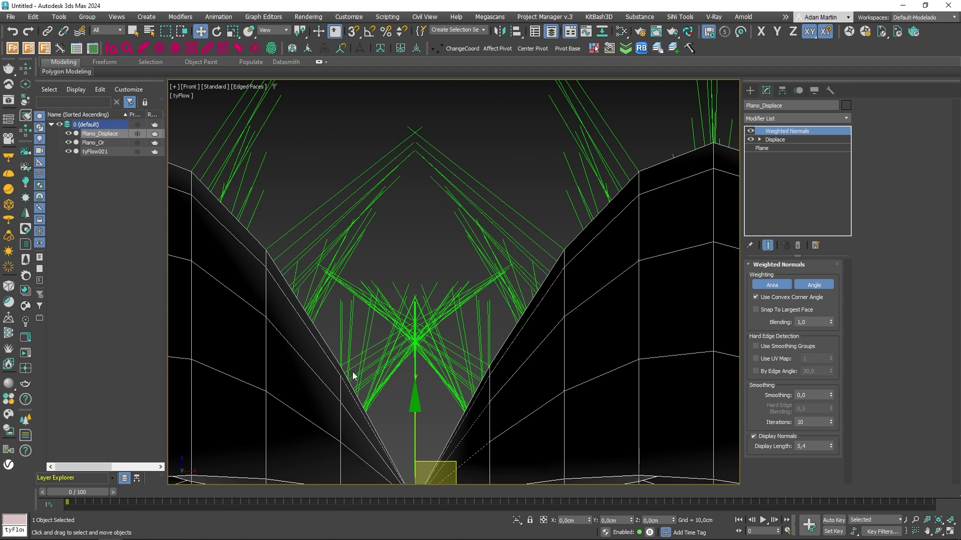
pyautogui.scroll(-3, 396, 394)
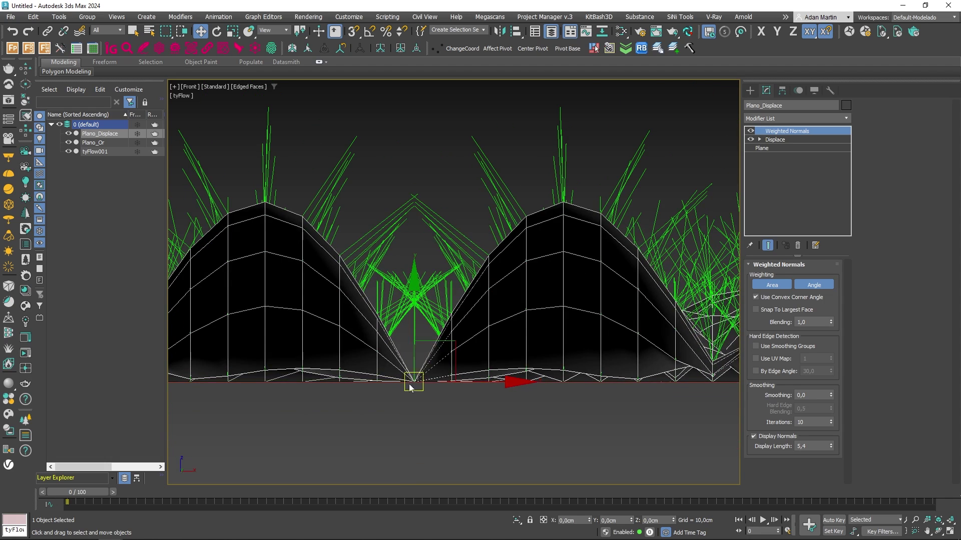
pyautogui.scroll(-6, 411, 388)
pyautogui.keyDown('alt'); pyautogui.moveTo(412, 380); pyautogui.dragTo(408, 338, button='middle'); pyautogui.keyUp('alt')
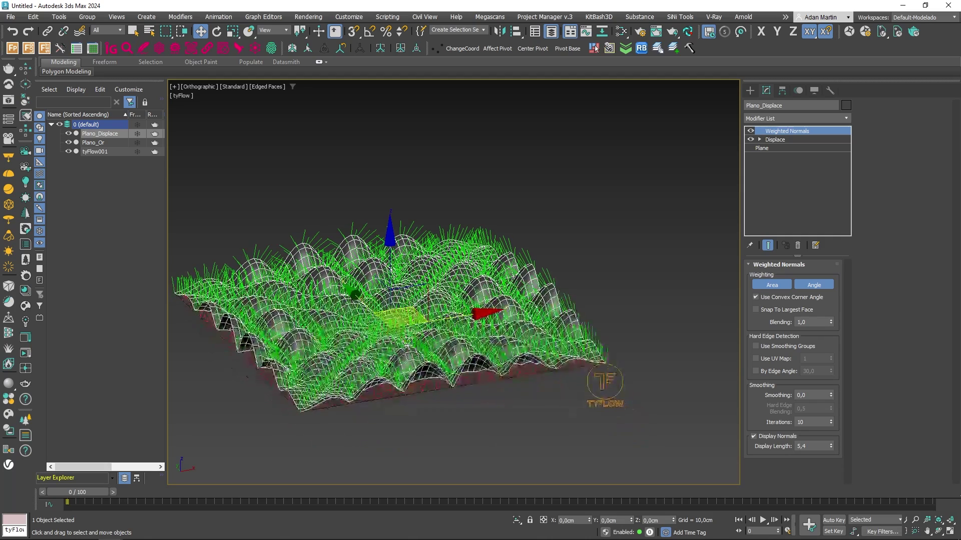
pyautogui.click(751, 131)
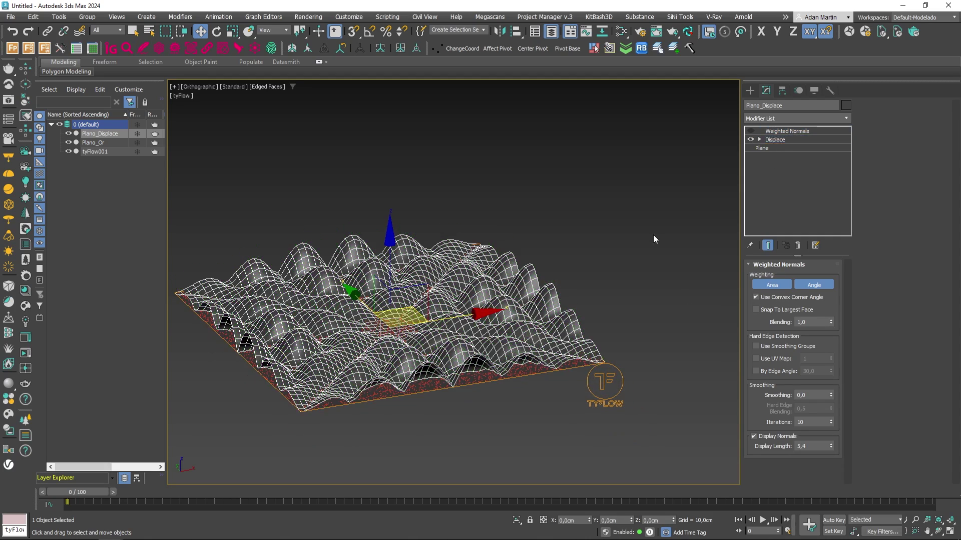
# Step: Try raising Plano_Displace about 22.6 cm along Z above the particle plane, and undo the move
pyautogui.click(780, 140)
pyautogui.moveTo(390, 270); pyautogui.dragTo(389, 209)
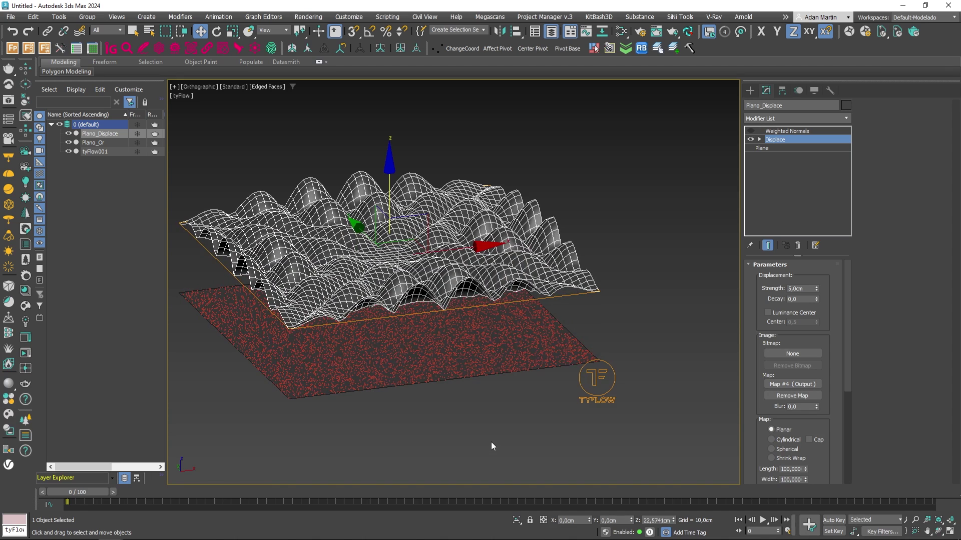
pyautogui.hotkey('ctrl', 'z')
pyautogui.hotkey('ctrl', 'z')
pyautogui.hotkey('ctrl', 'z')
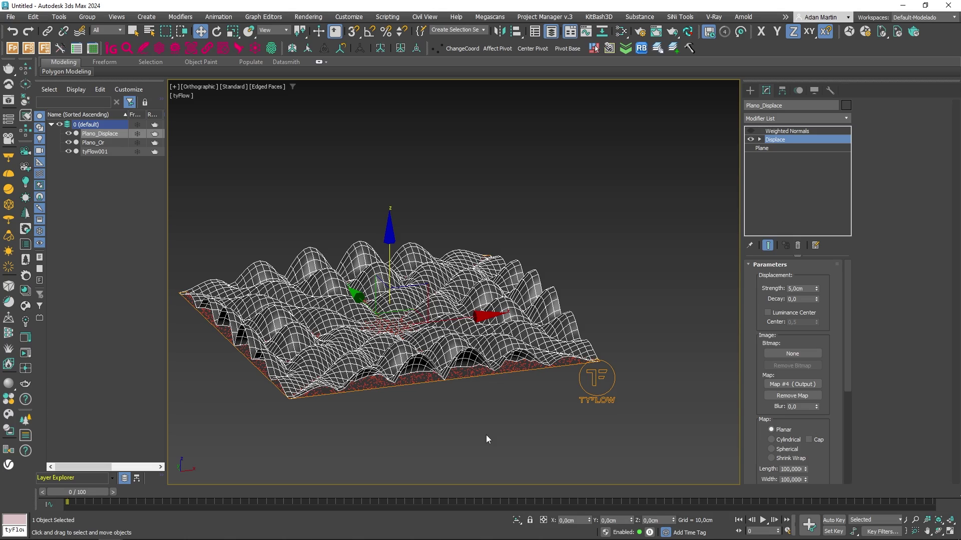
# Step: Add a TurboSmooth modifier between the base Plane and the Displace modifier of Plano_Displace
pyautogui.moveTo(433, 315)
pyautogui.keyDown('alt'); pyautogui.mouseDown(button='middle')
pyautogui.moveTo(433, 349)
pyautogui.moveTo(434, 328)
pyautogui.mouseUp(button='middle'); pyautogui.keyUp('alt')
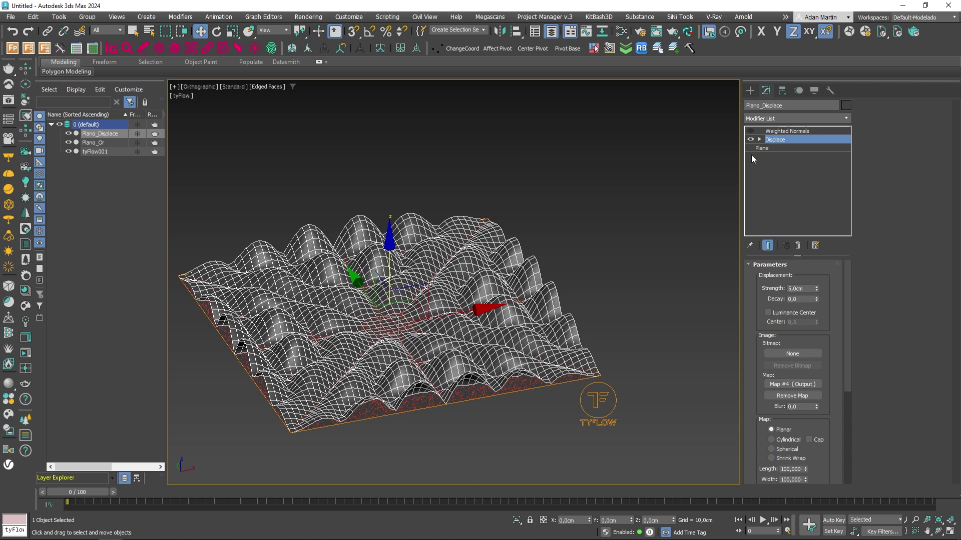
pyautogui.click(776, 148)
pyautogui.click(789, 120)
pyautogui.write('t')
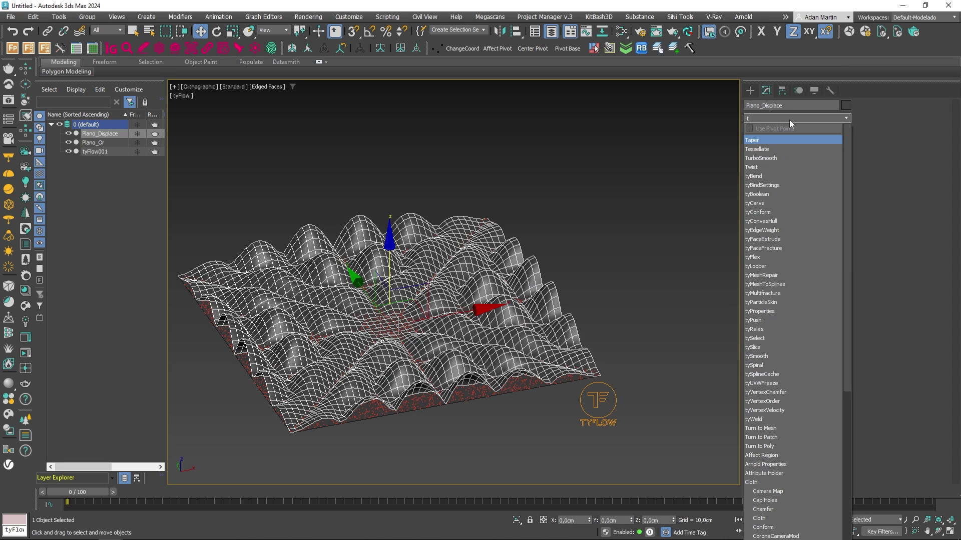
pyautogui.write('u')
pyautogui.press('Return')
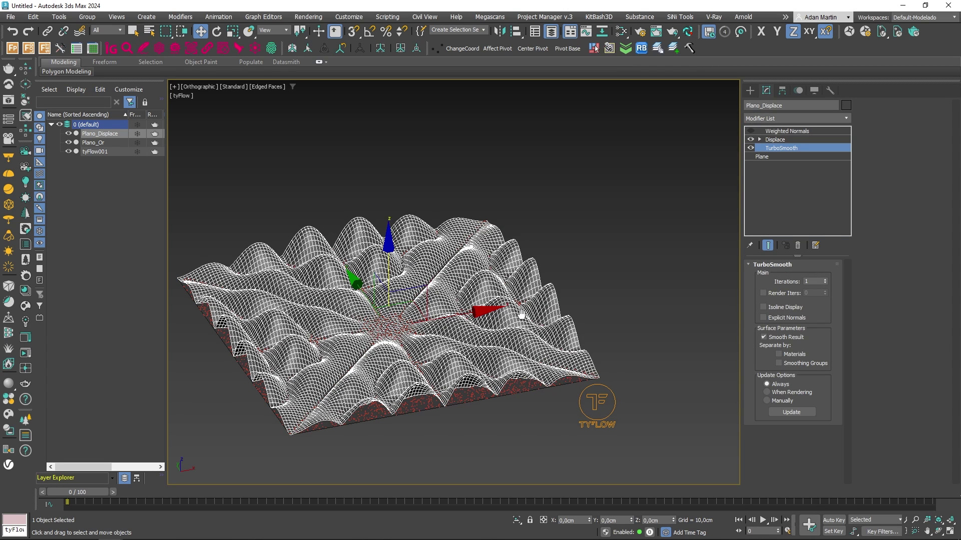
# Step: Set the TurboSmooth iterations to 2 and check the mesh density with edged faces shown
pyautogui.hotkey('alt', 'z')
pyautogui.moveTo(522, 314)
pyautogui.keyDown('alt'); pyautogui.mouseDown(button='middle')
pyautogui.moveTo(446, 365)
pyautogui.moveTo(453, 340)
pyautogui.mouseUp(button='middle'); pyautogui.keyUp('alt')
pyautogui.press('F4')
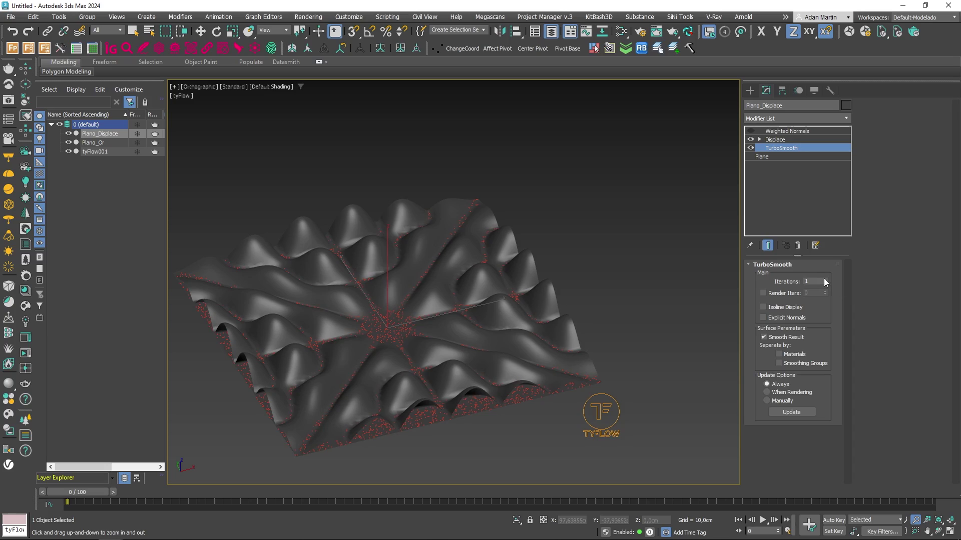
pyautogui.click(825, 281)
pyautogui.scroll(6, 476, 369)
pyautogui.press('F4')
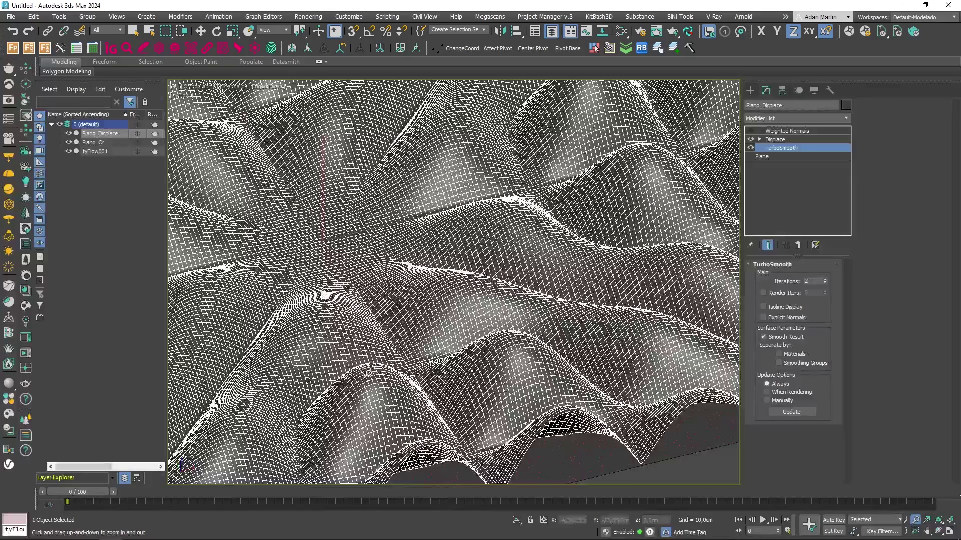
# Step: Isolate Plano_Displace without edged faces and move TurboSmooth above Displace in the modifier stack
pyautogui.hotkey('alt', 'q')
pyautogui.press('F4')
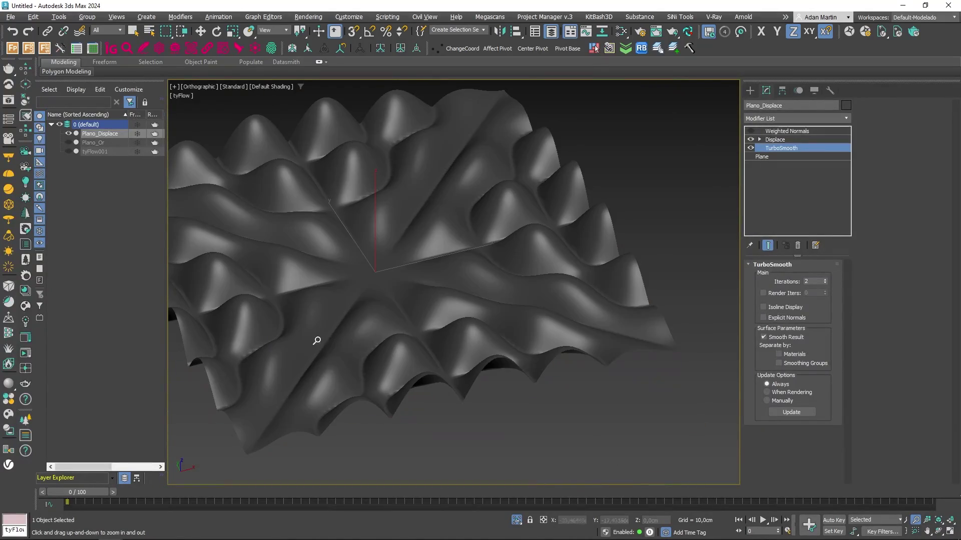
pyautogui.keyDown('alt'); pyautogui.moveTo(317, 341); pyautogui.dragTo(351, 323, button='middle'); pyautogui.keyUp('alt')
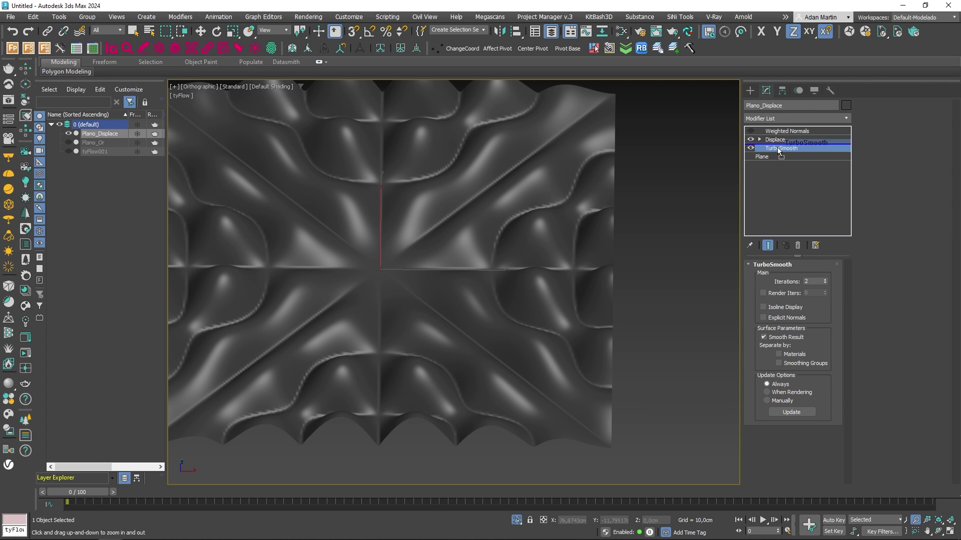
pyautogui.moveTo(776, 149); pyautogui.dragTo(789, 141)
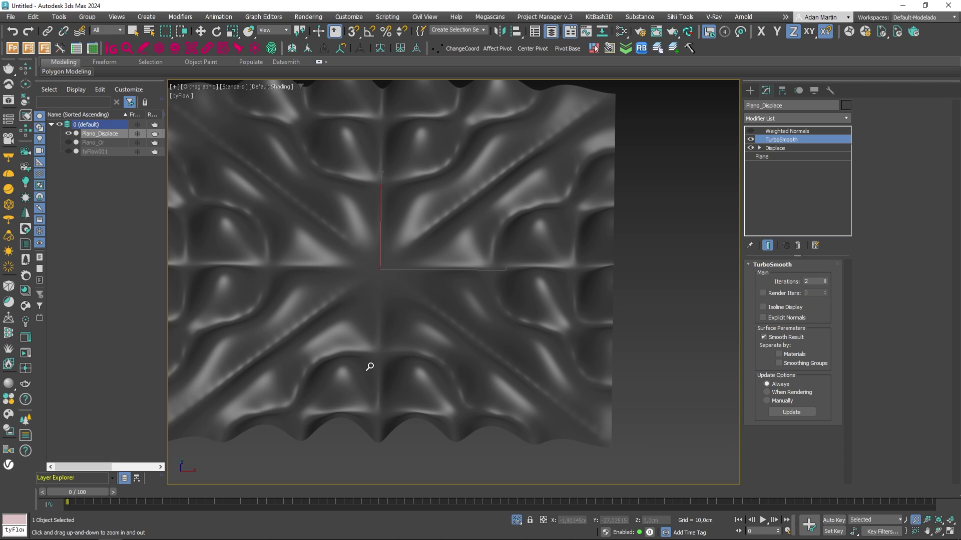
# Step: Inspect the smoothed relief with and without edged faces, and end the isolation to show the whole scene
pyautogui.click(782, 149)
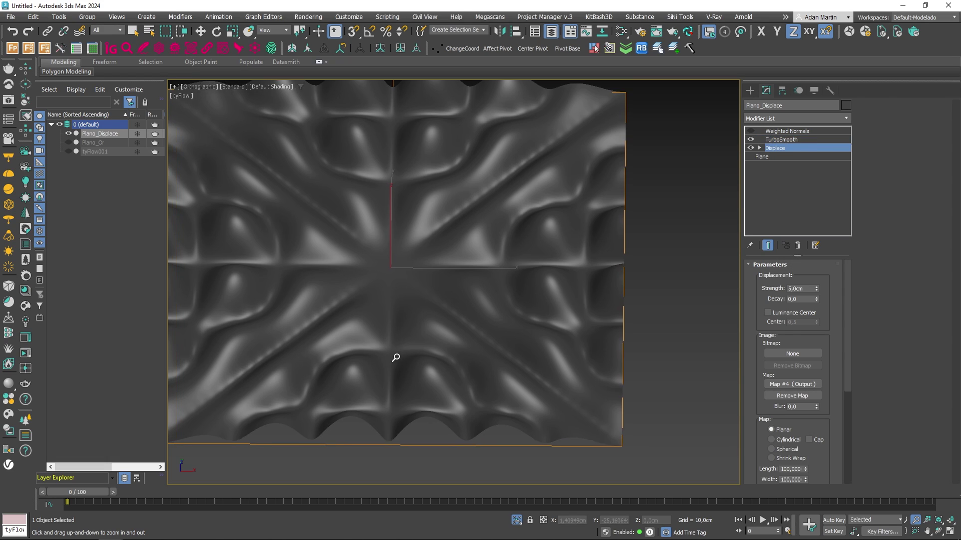
pyautogui.press('F4')
pyautogui.keyDown('alt'); pyautogui.moveTo(446, 356); pyautogui.dragTo(495, 343, button='middle'); pyautogui.keyUp('alt')
pyautogui.scroll(3, 354, 314)
pyautogui.press('F4')
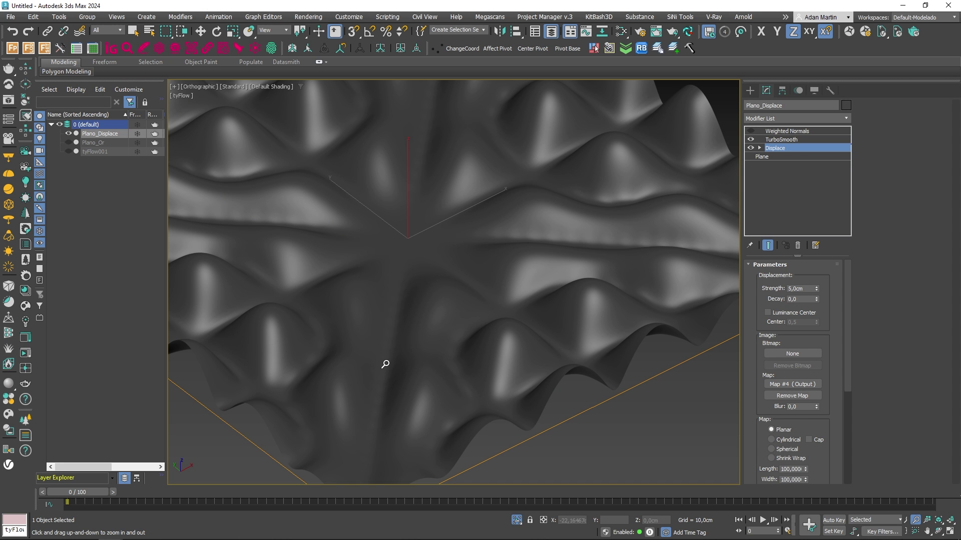
pyautogui.scroll(-6, 453, 373)
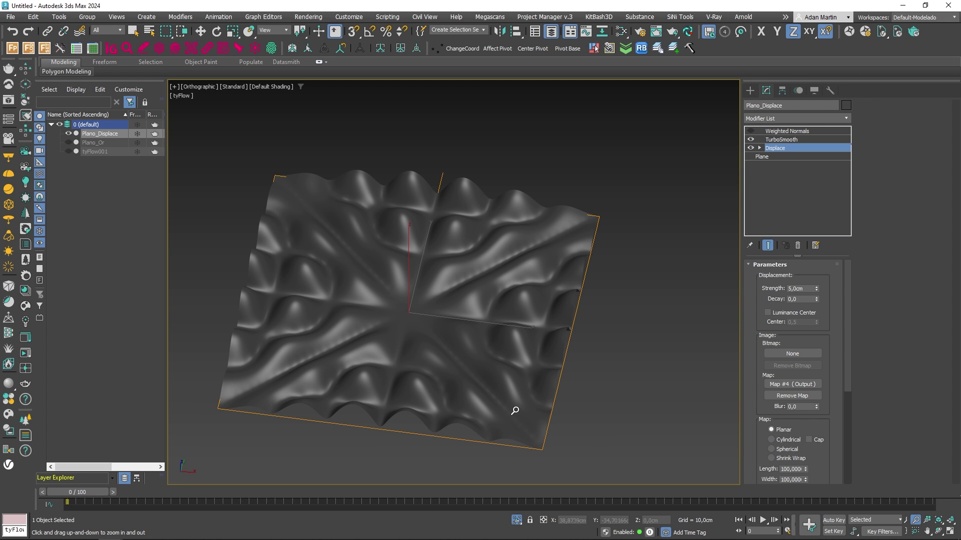
pyautogui.click(781, 139)
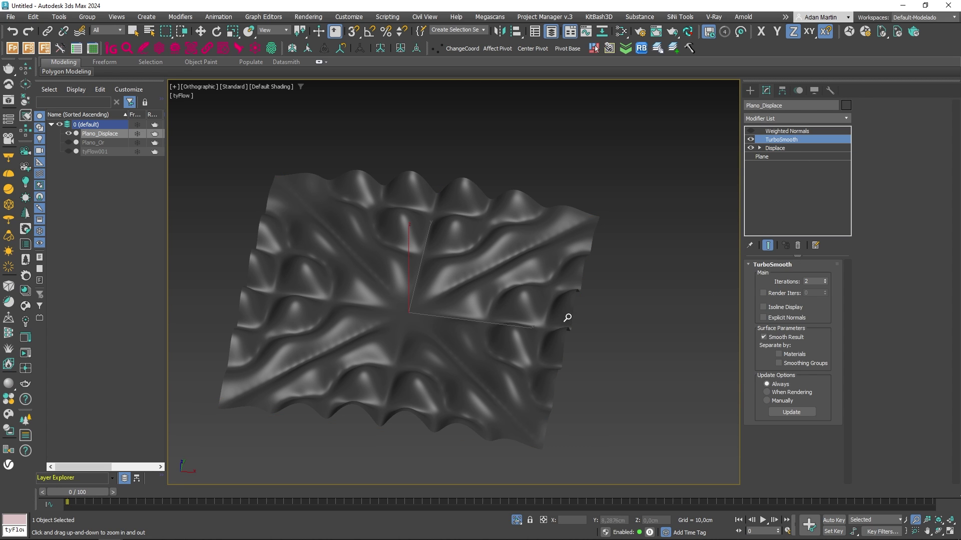
pyautogui.moveTo(549, 346); pyautogui.dragTo(543, 329, button='middle')
pyautogui.click(517, 520)
pyautogui.keyDown('alt'); pyautogui.moveTo(488, 374); pyautogui.dragTo(492, 345, button='middle'); pyautogui.keyUp('alt')
pyautogui.press('w')
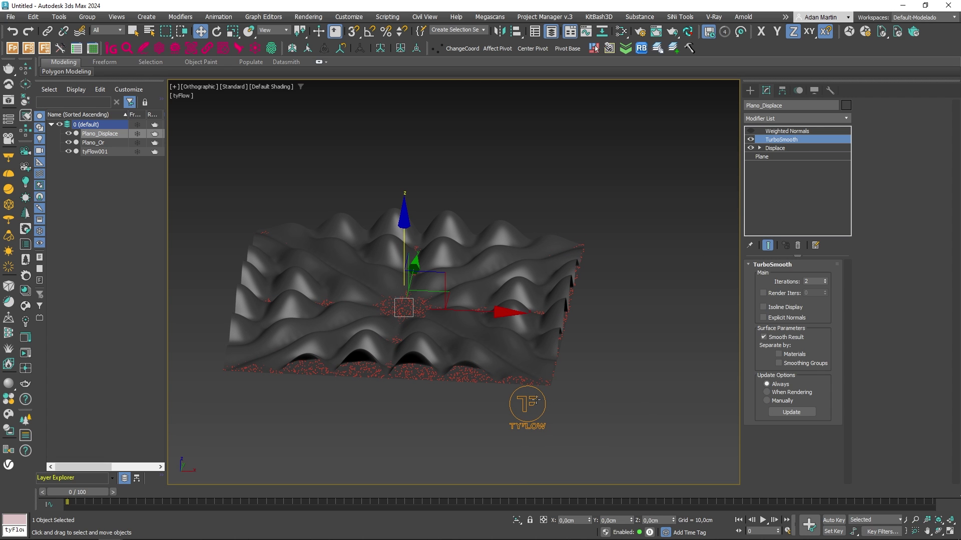
# Step: Open the tyFlow001 editor and pick Plano_Displace as the Surface Force object
pyautogui.click(534, 400)
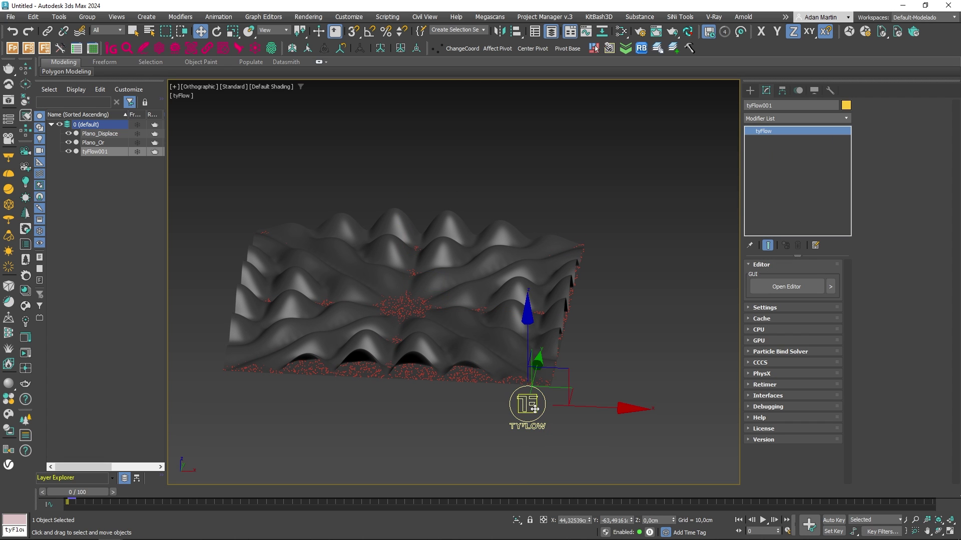
pyautogui.click(781, 289)
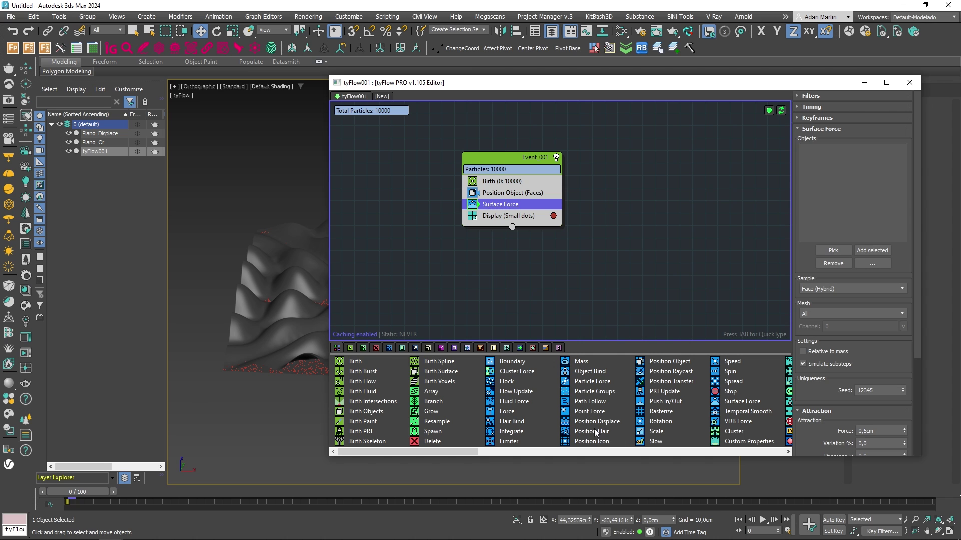
pyautogui.click(832, 252)
pyautogui.click(100, 133)
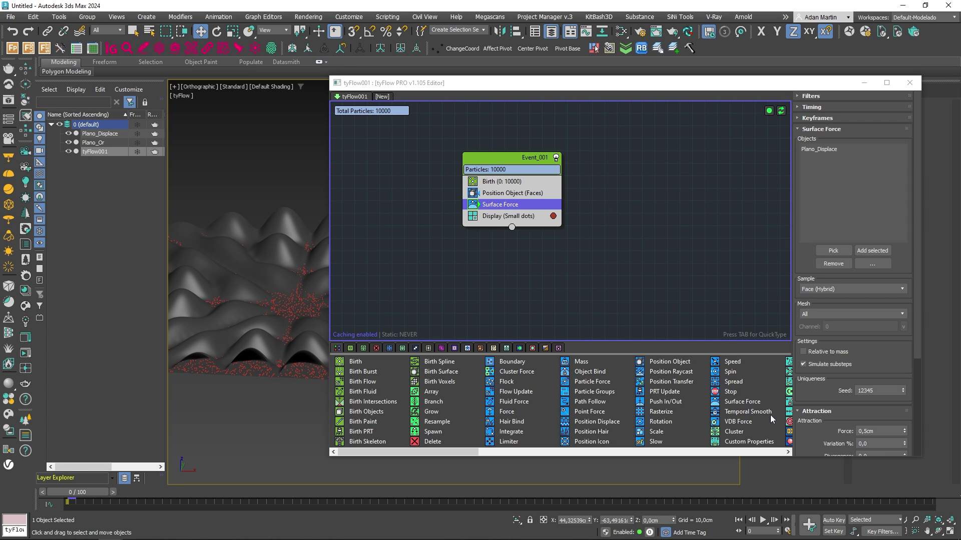
# Step: Scrub the animation to check the particles, and set the Surface Force Attraction force to 0 cm
pyautogui.click(807, 131)
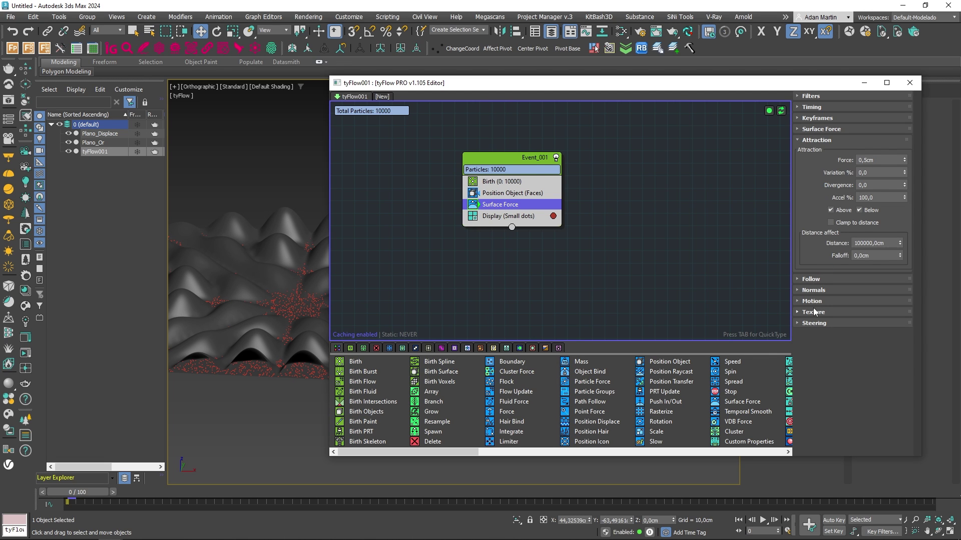
pyautogui.moveTo(477, 82); pyautogui.dragTo(557, 67)
pyautogui.moveTo(89, 494); pyautogui.dragTo(54, 506)
pyautogui.moveTo(670, 67); pyautogui.dragTo(519, 62)
pyautogui.click(809, 140)
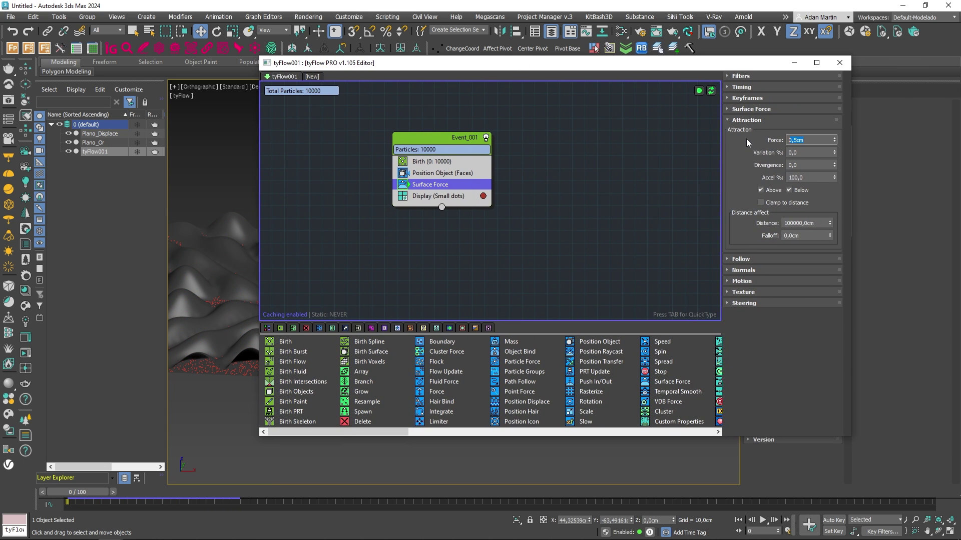
pyautogui.write('0')
pyautogui.press('Return')
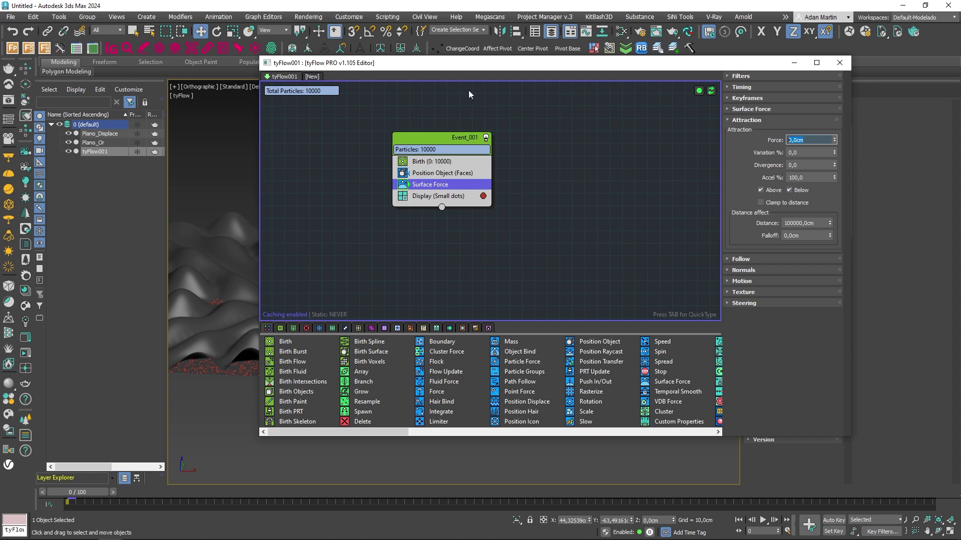
# Step: Open the Normals settings of Surface Force and look over its Texture settings
pyautogui.click(735, 271)
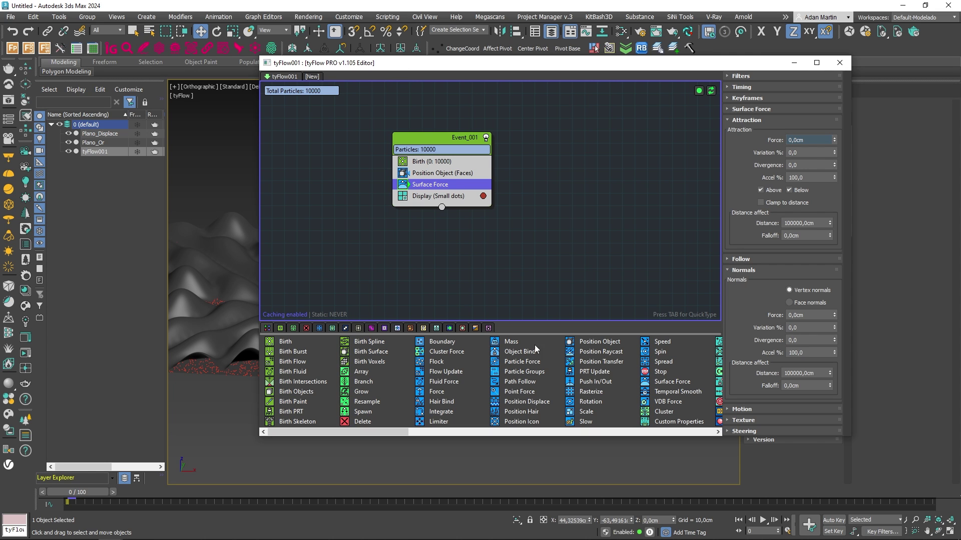
pyautogui.click(740, 420)
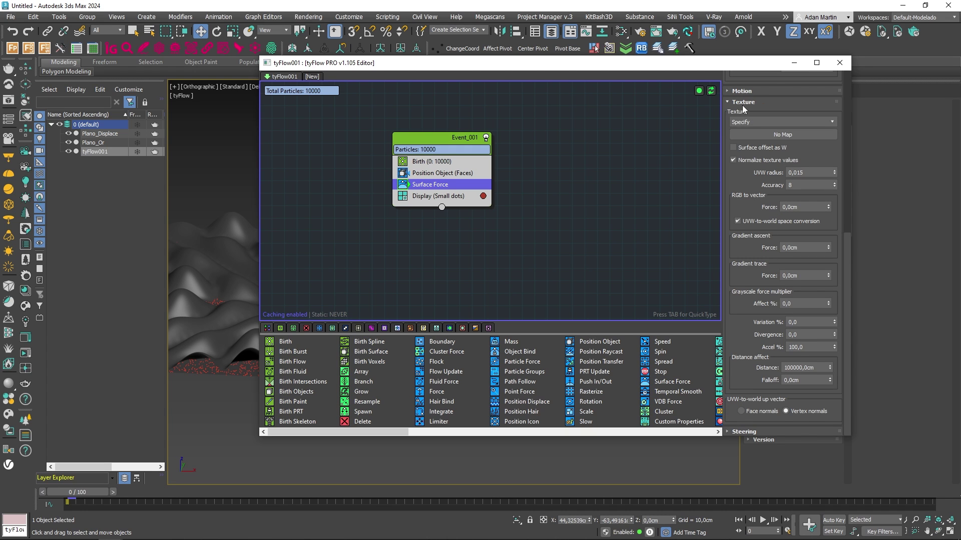
pyautogui.click(735, 103)
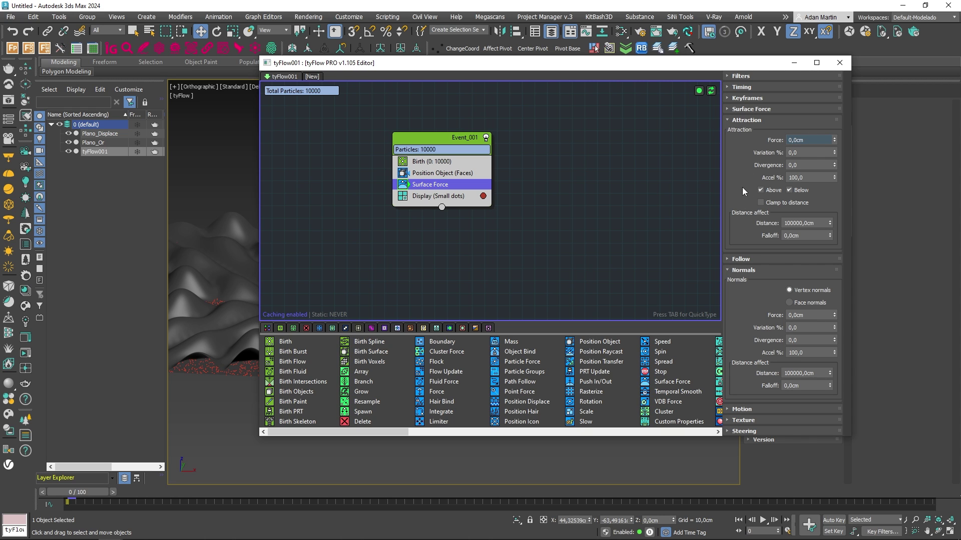
# Step: Set the Surface Force Normals force to 0,5 cm, scrub the first frames and close the editor
pyautogui.click(735, 120)
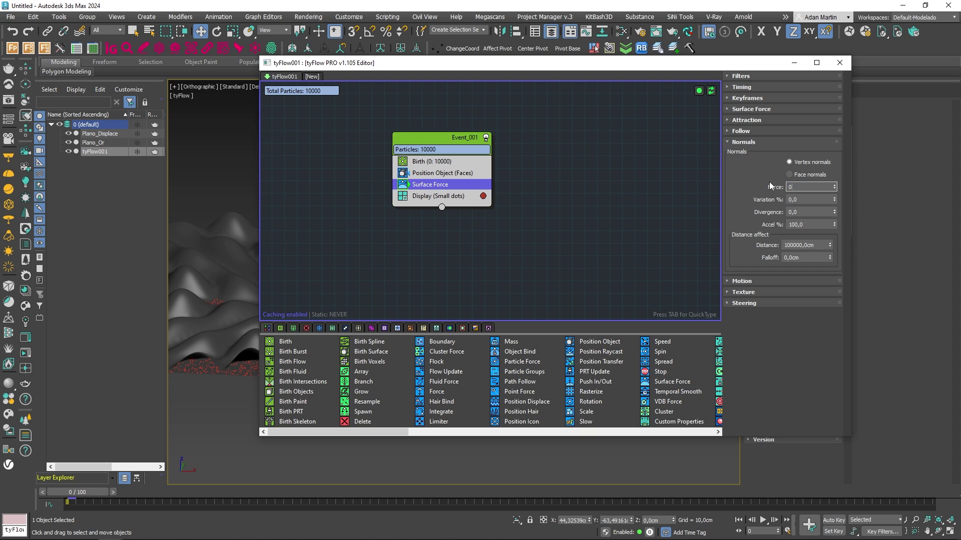
pyautogui.press('Return')
pyautogui.moveTo(93, 493)
pyautogui.mouseDown()
pyautogui.moveTo(105, 493)
pyautogui.moveTo(80, 492)
pyautogui.mouseUp()
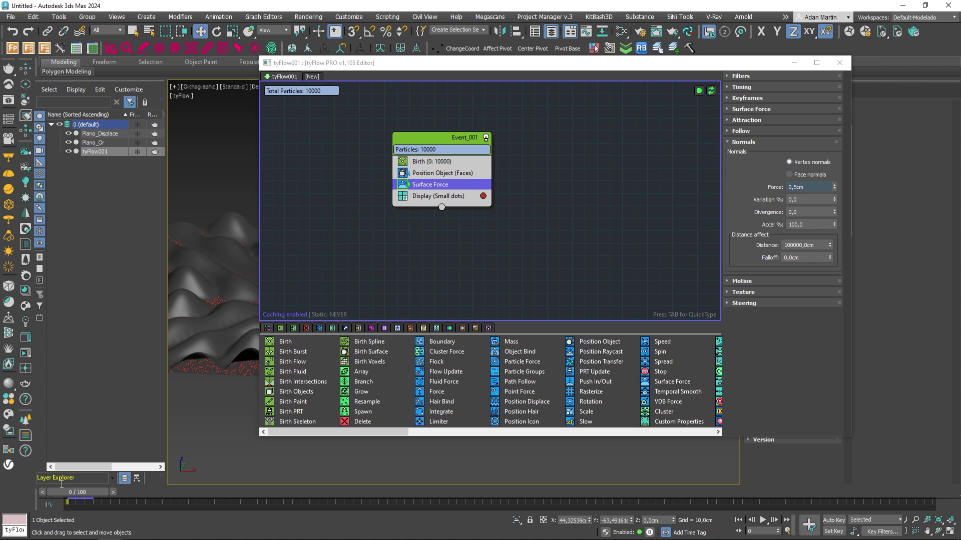
pyautogui.click(839, 63)
# Step: Try Displace strengths of 20 cm and 2 cm on Plano_Displace, settle on 3 cm, and deselect the object
pyautogui.click(382, 232)
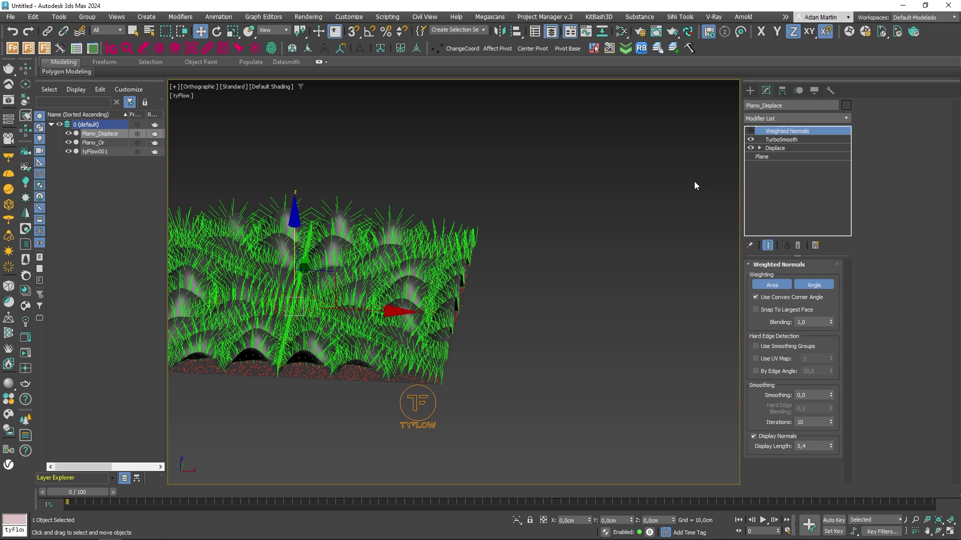
pyautogui.click(781, 139)
pyautogui.click(775, 148)
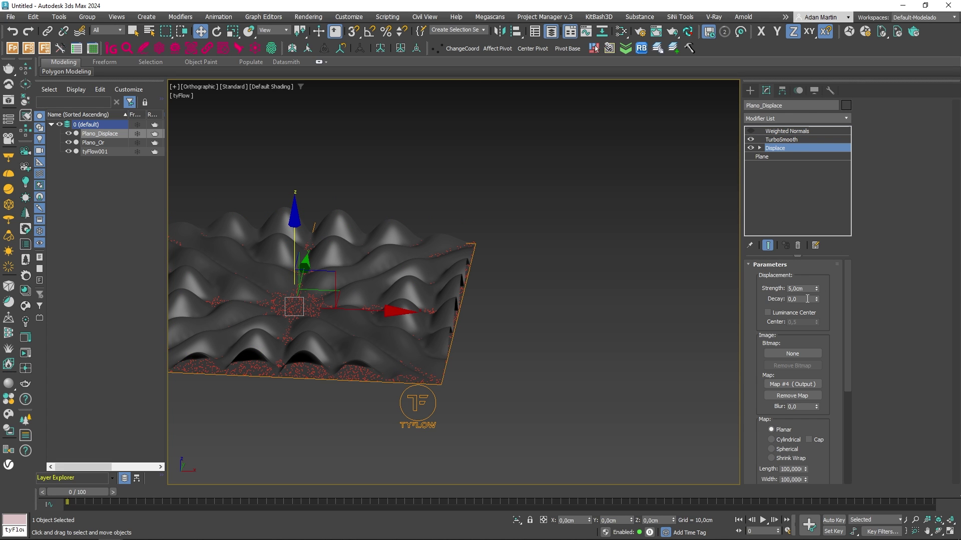
pyautogui.moveTo(805, 293); pyautogui.dragTo(755, 283)
pyautogui.write('20')
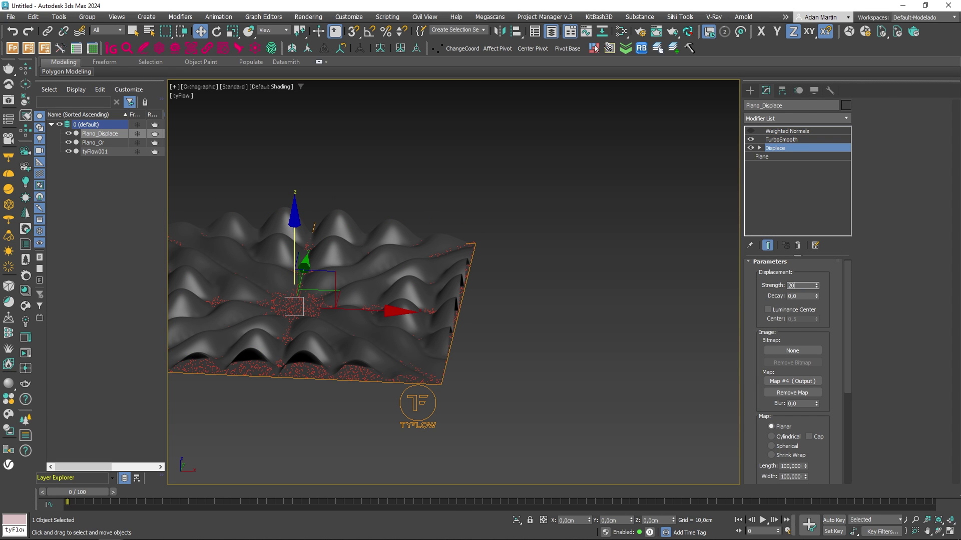
pyautogui.press('Return')
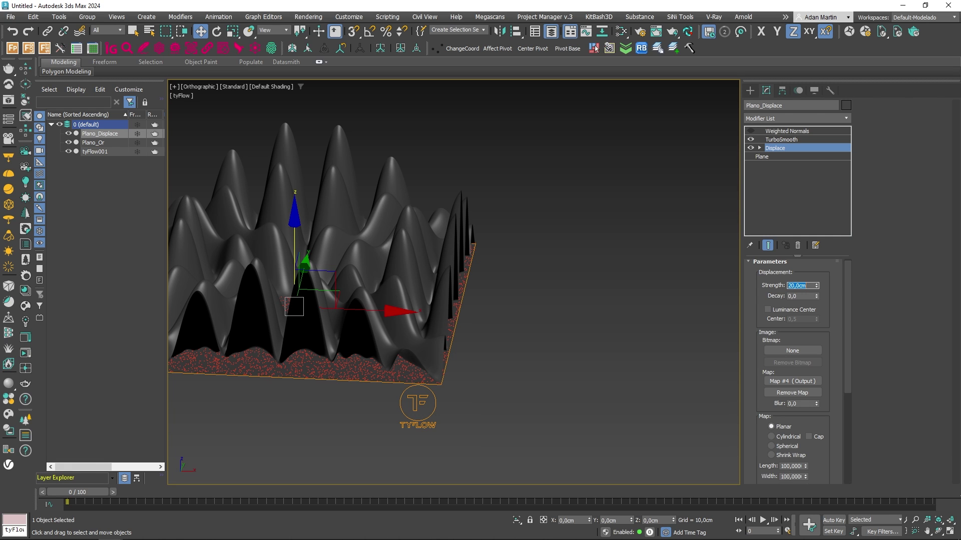
pyautogui.press('Return')
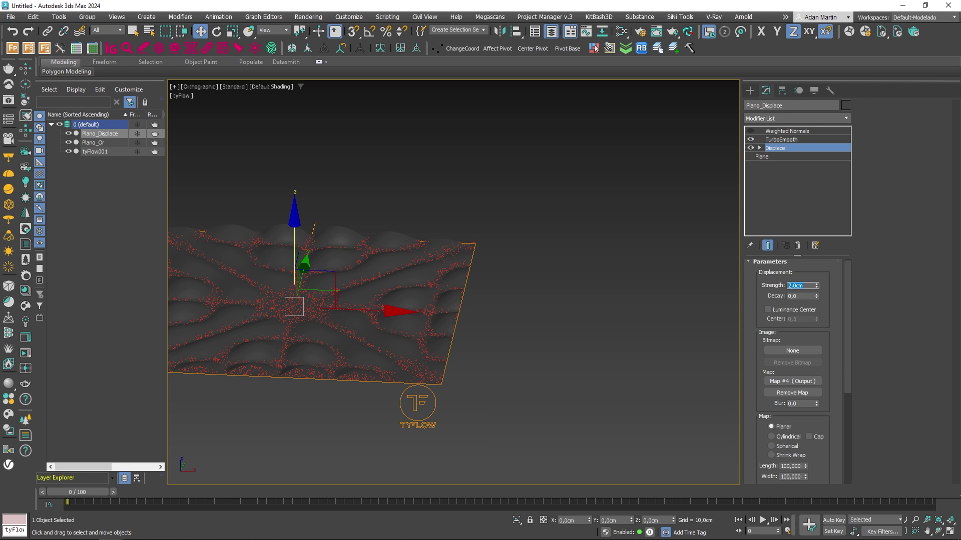
pyautogui.write('3')
pyautogui.press('Return')
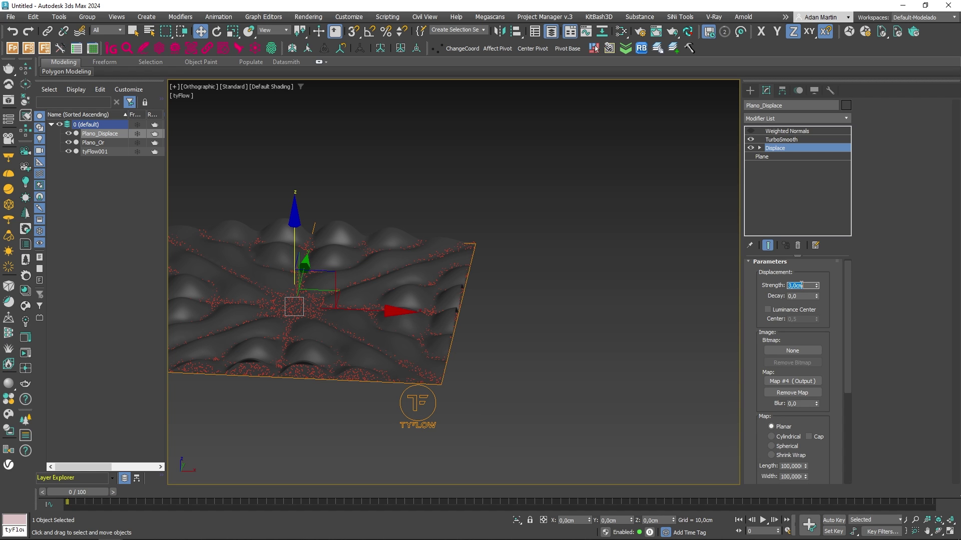
pyautogui.click(790, 144)
pyautogui.click(532, 359)
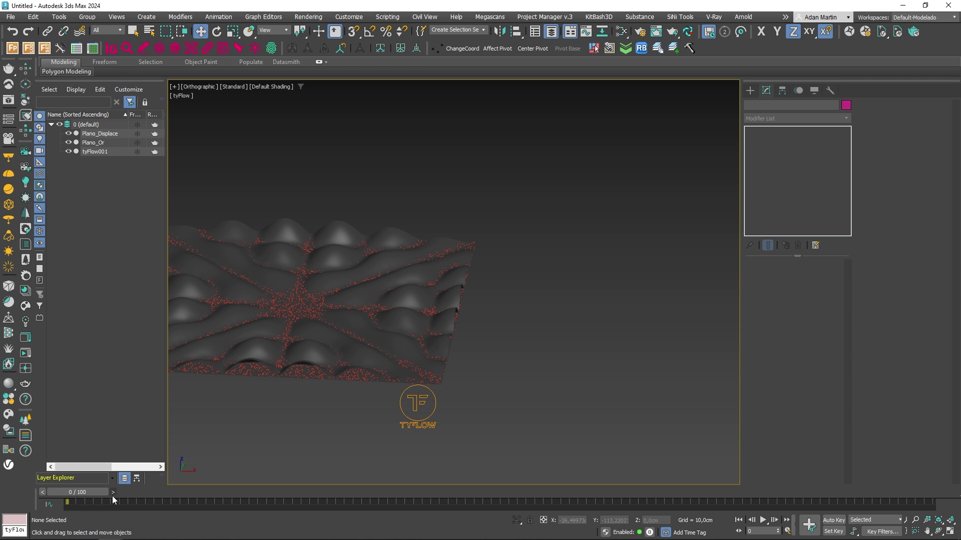
# Step: Scrub the first frames and view the relief from several angles to check how the particles gather along the pattern
pyautogui.moveTo(73, 492); pyautogui.dragTo(82, 492)
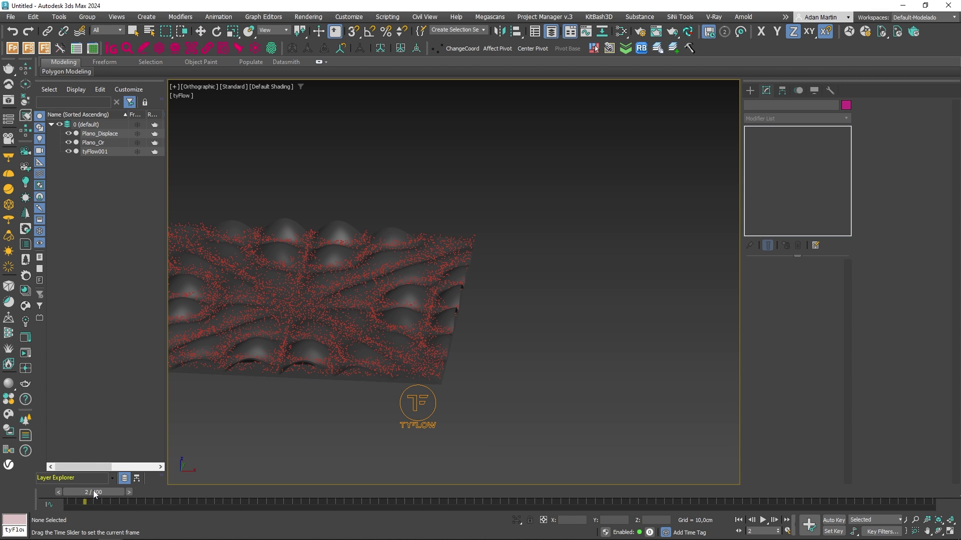
pyautogui.moveTo(95, 494); pyautogui.dragTo(127, 495)
pyautogui.press('w')
pyautogui.moveTo(384, 321)
pyautogui.mouseDown(button='middle')
pyautogui.moveTo(446, 339)
pyautogui.moveTo(440, 375)
pyautogui.moveTo(403, 320)
pyautogui.mouseUp(button='middle')
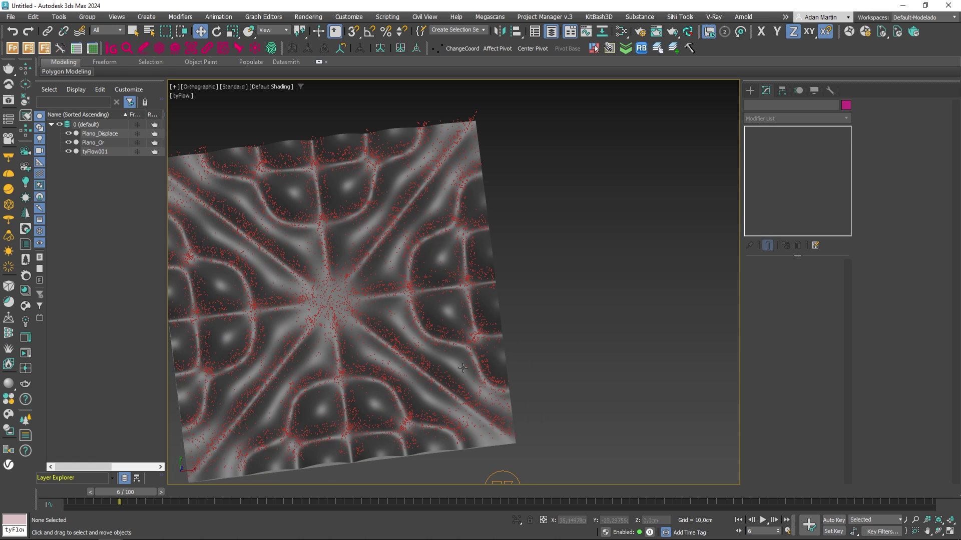
pyautogui.keyDown('alt'); pyautogui.moveTo(370, 290); pyautogui.dragTo(423, 275, button='middle'); pyautogui.keyUp('alt')
pyautogui.moveTo(139, 493); pyautogui.dragTo(110, 496)
pyautogui.keyDown('alt'); pyautogui.moveTo(429, 321); pyautogui.dragTo(415, 390, button='middle'); pyautogui.keyUp('alt')
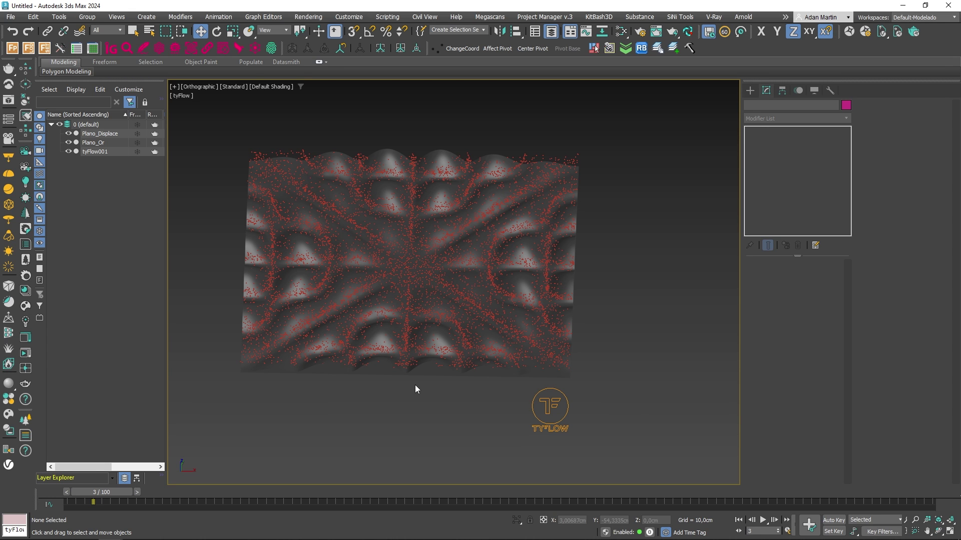
# Step: Add a Limiter operator after Surface Force in Event_001 and limit the Z position from 0 to 0 cm
pyautogui.click(533, 401)
pyautogui.moveTo(412, 431); pyautogui.dragTo(480, 430)
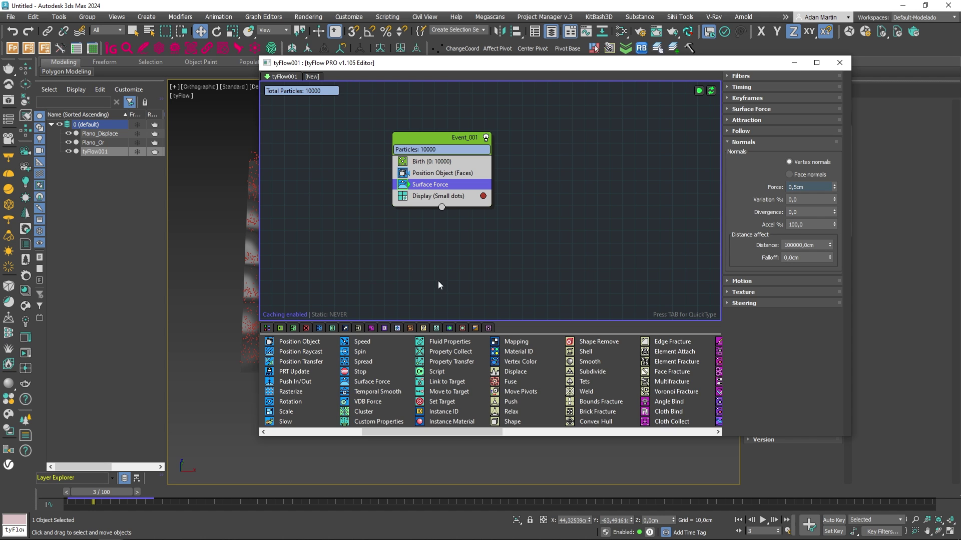
pyautogui.press('Tab')
pyautogui.write('lim')
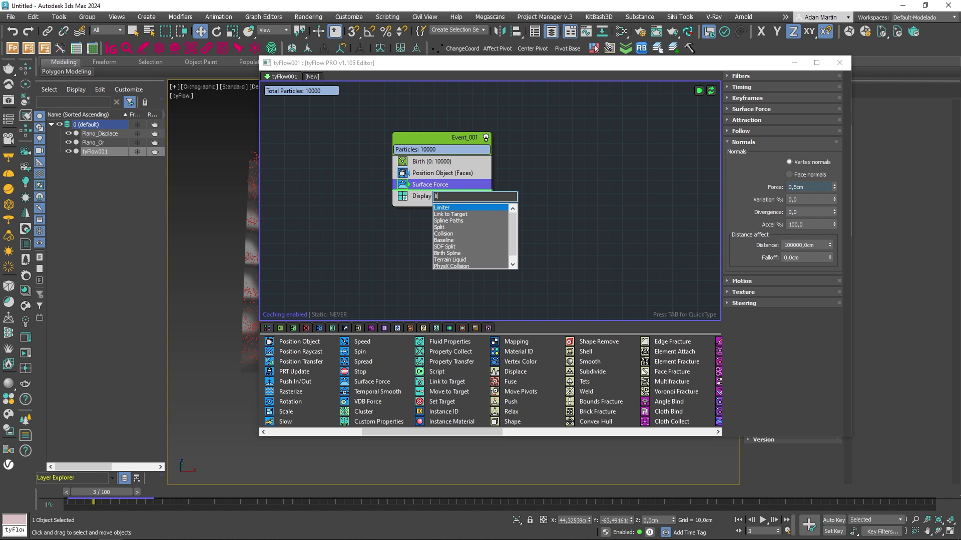
pyautogui.click(447, 208)
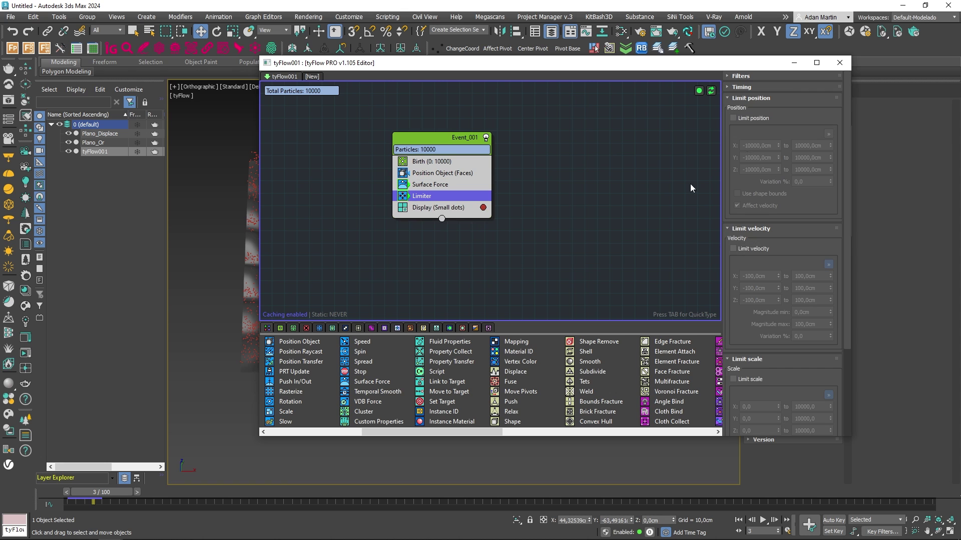
pyautogui.rightClick(778, 170)
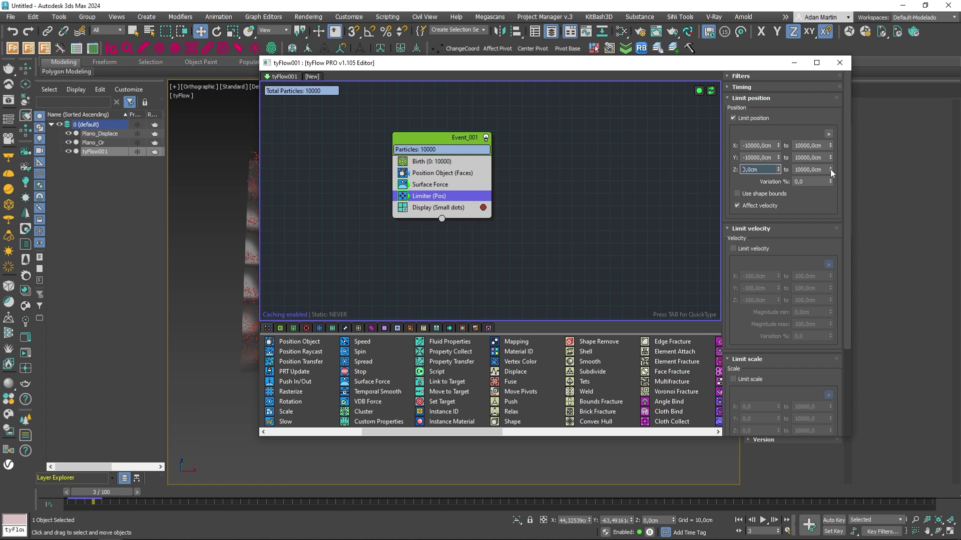
pyautogui.rightClick(830, 170)
# Step: Close the editor, hide Plano_Displace and scrub the animation to check the particles on the flat plane
pyautogui.click(840, 63)
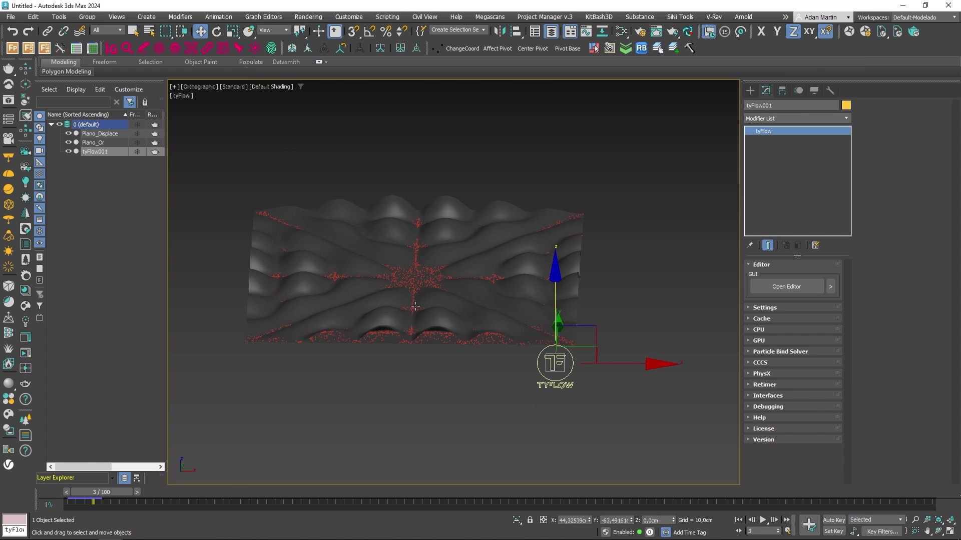
pyautogui.click(69, 133)
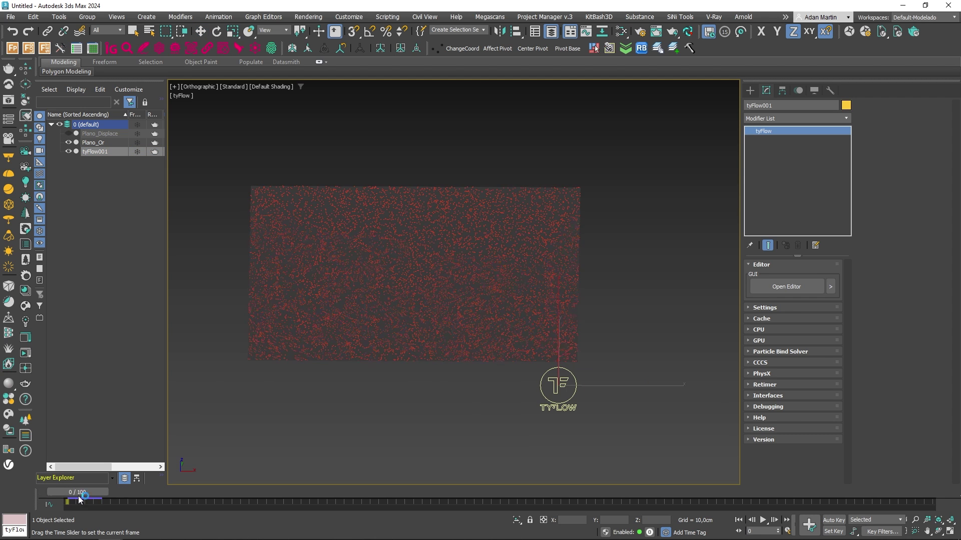
pyautogui.moveTo(95, 494); pyautogui.dragTo(75, 496)
pyautogui.press('w')
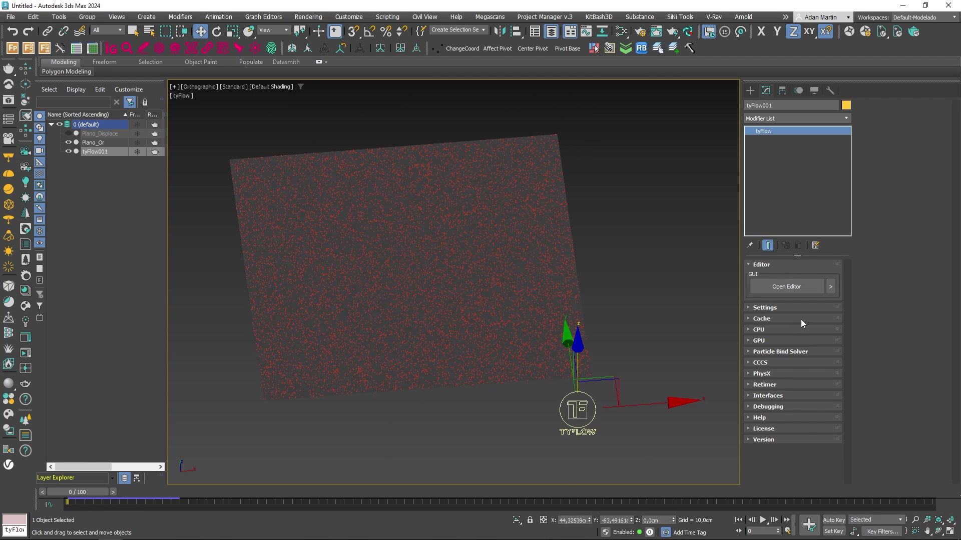
# Step: Reopen the tyFlow001 editor and delete the Limiter operator from Event_001
pyautogui.click(798, 287)
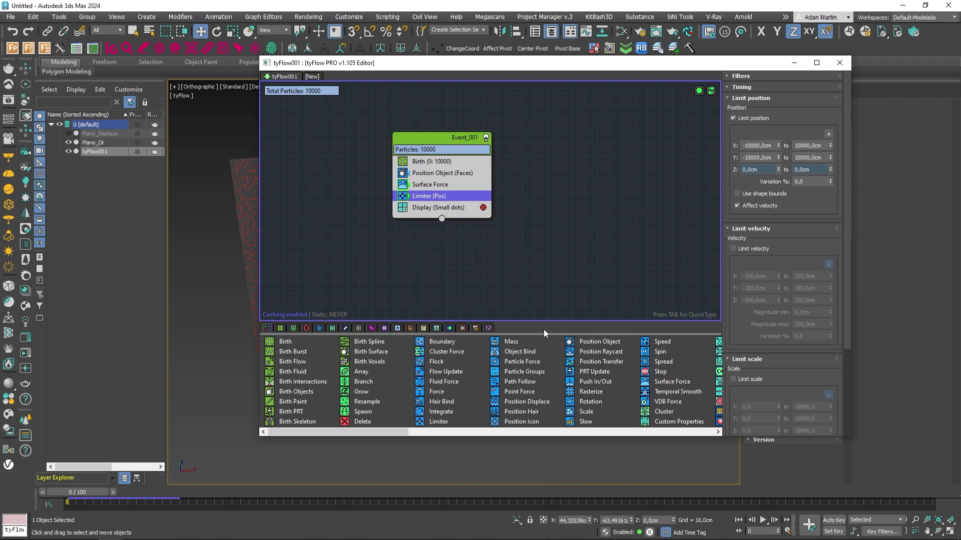
pyautogui.click(435, 184)
pyautogui.click(437, 200)
pyautogui.press('Delete')
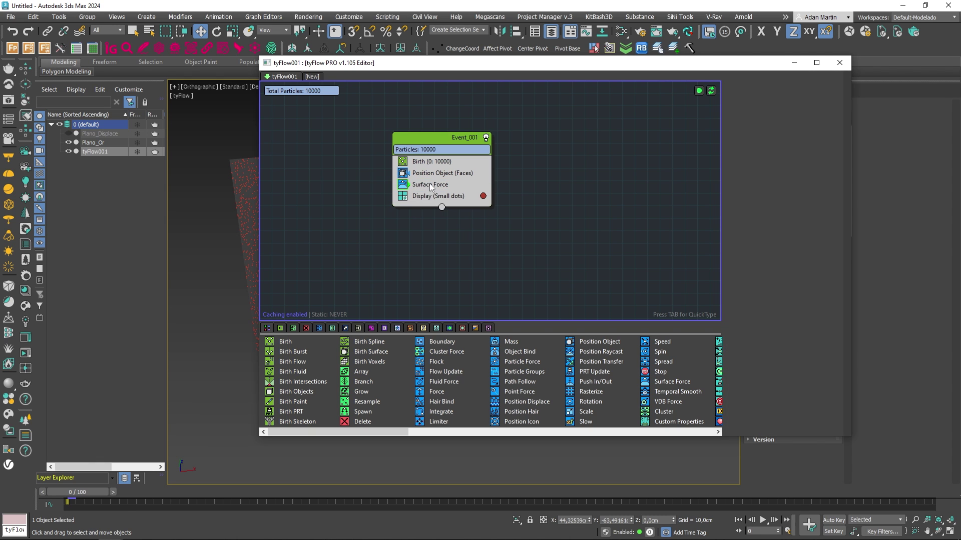
# Step: Add a Force operator directly after Surface Force in Event_001
pyautogui.click(428, 188)
pyautogui.press('Tab')
pyautogui.write('f')
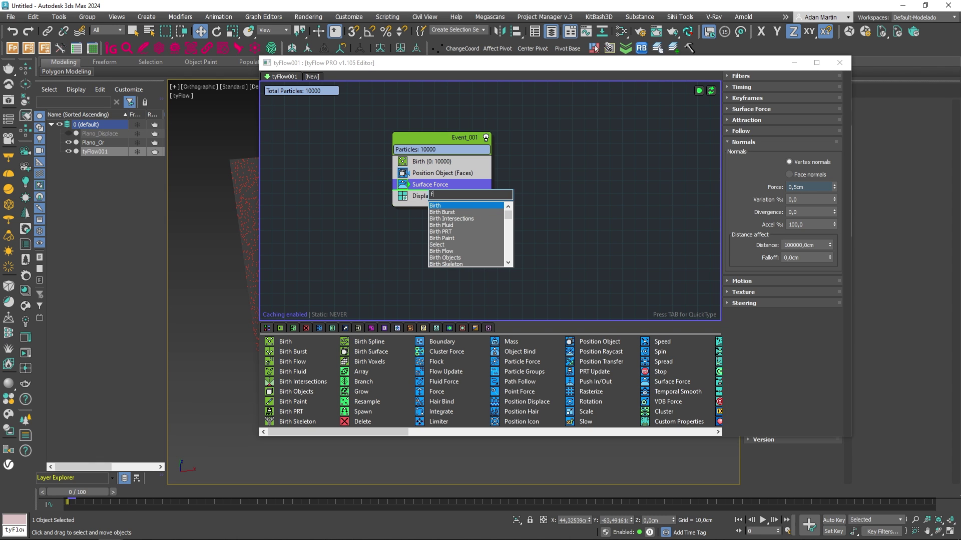
pyautogui.write('uerza')
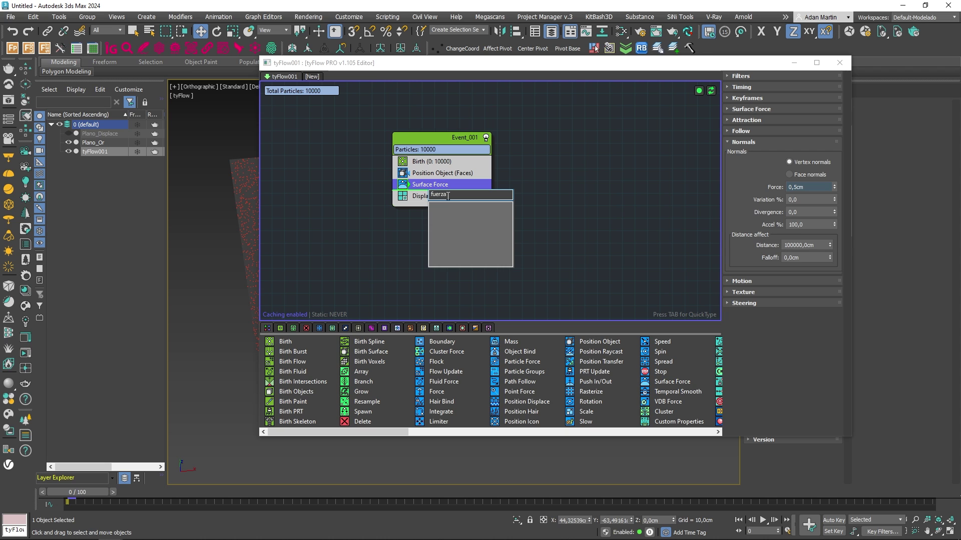
pyautogui.moveTo(450, 195); pyautogui.dragTo(417, 195)
pyautogui.write('force')
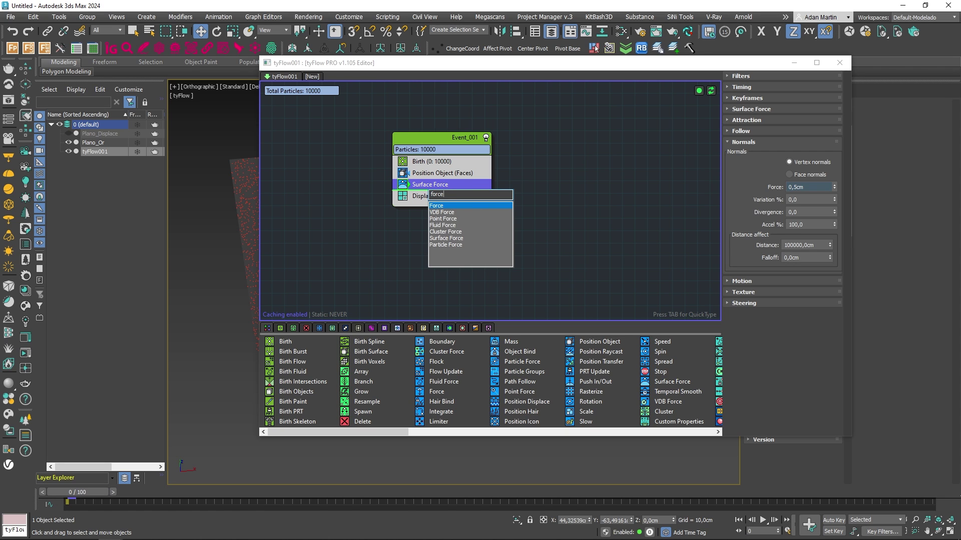
pyautogui.press('Return')
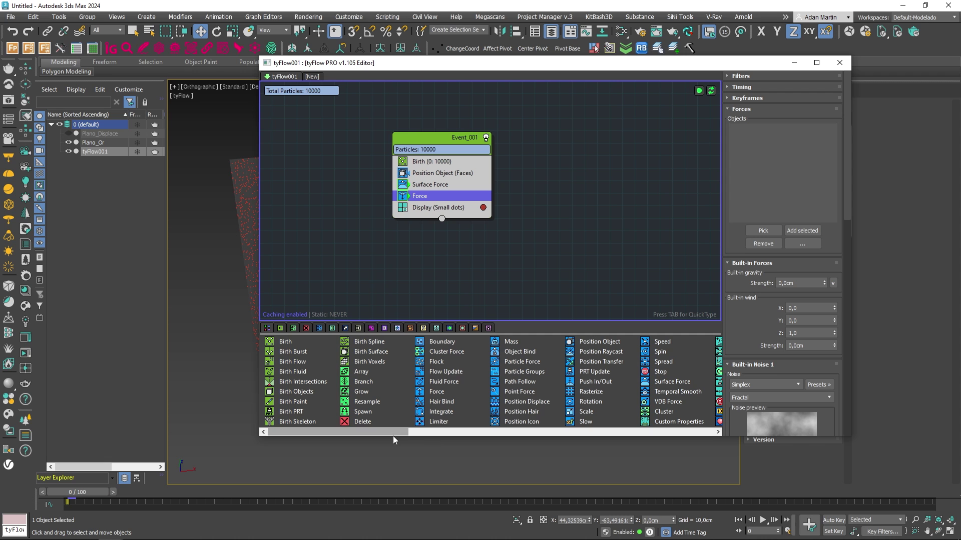
pyautogui.moveTo(392, 434); pyautogui.dragTo(356, 440)
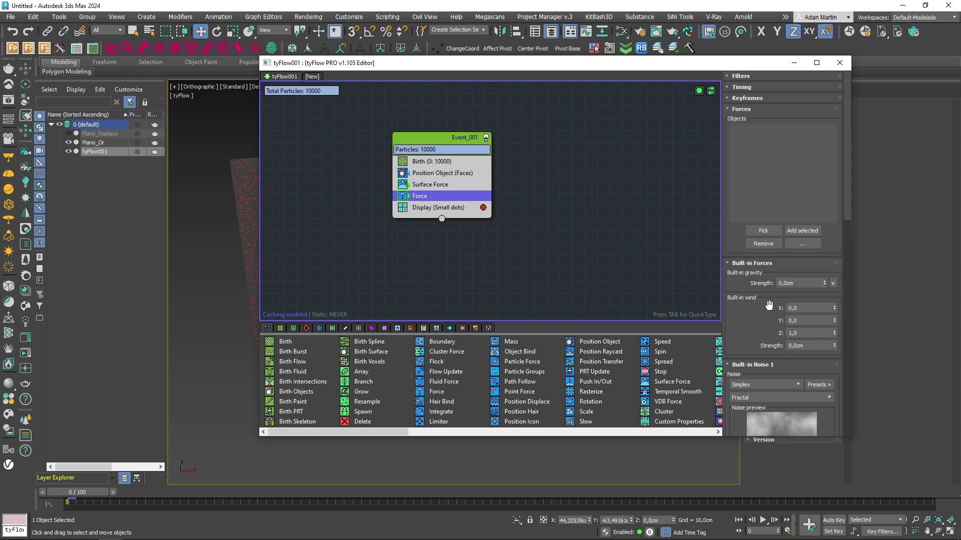
# Step: Set the Force operator's built-in gravity strength to -0,6 cm and scrub the animation with the editor minimized
pyautogui.moveTo(804, 285); pyautogui.dragTo(742, 279)
pyautogui.write('-0,6')
pyautogui.press('Return')
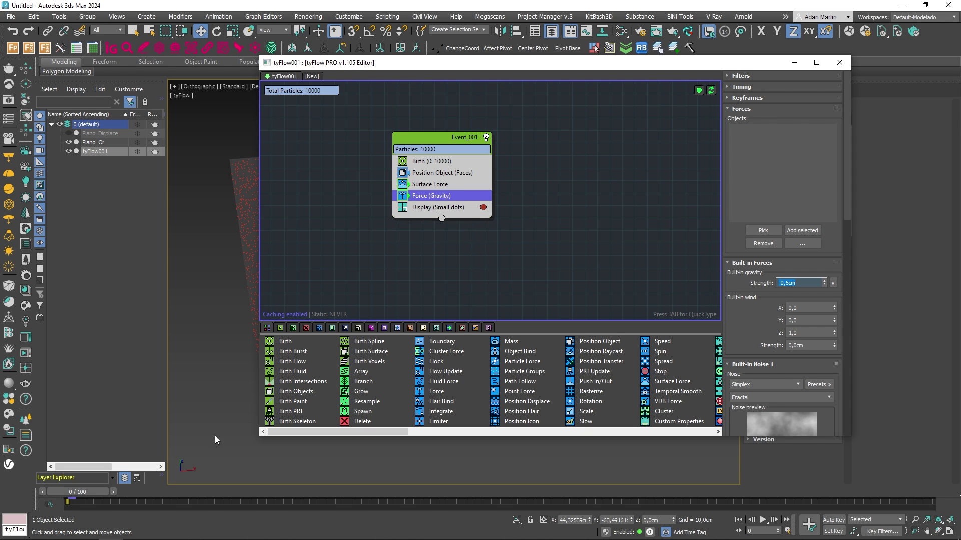
pyautogui.click(794, 63)
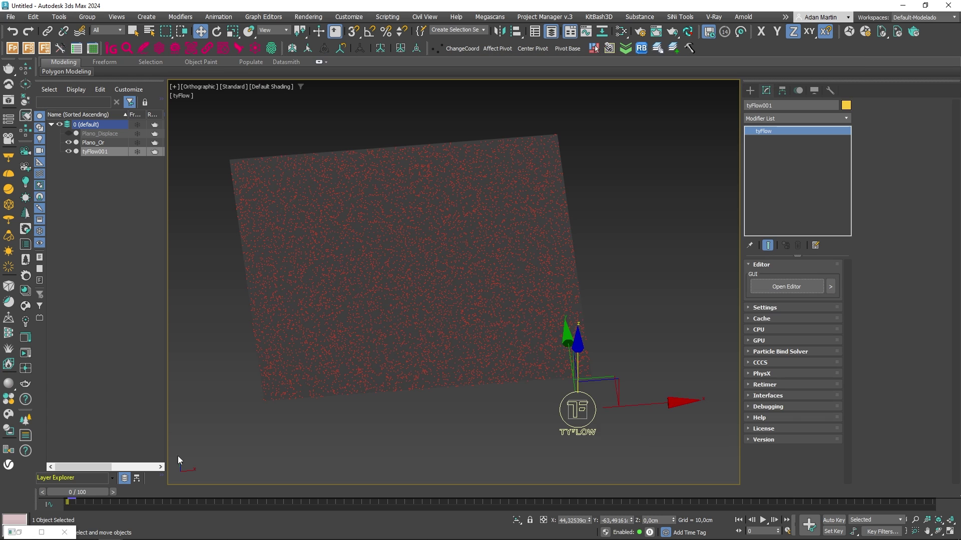
pyautogui.moveTo(86, 496)
pyautogui.mouseDown()
pyautogui.moveTo(134, 492)
pyautogui.moveTo(69, 493)
pyautogui.mouseUp()
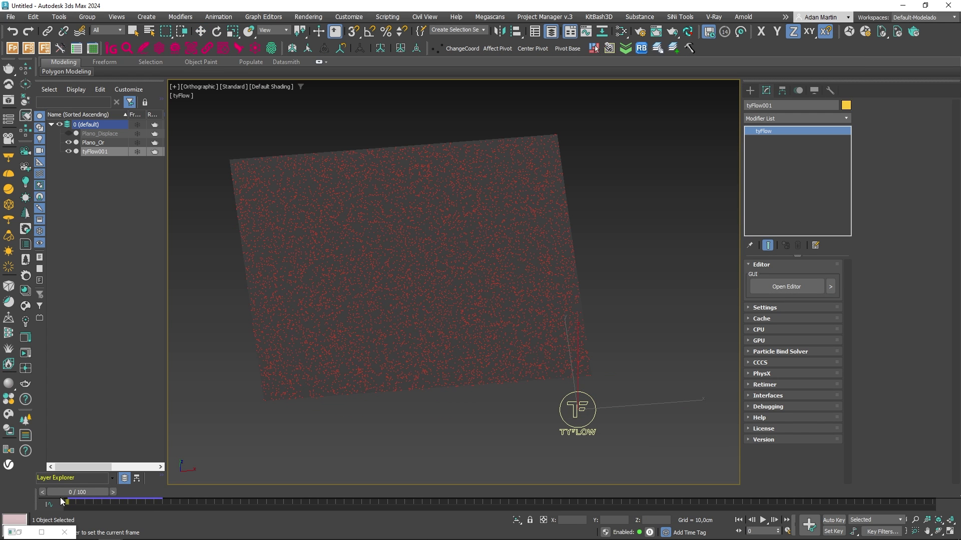
pyautogui.press('w')
# Step: Add a Collision operator after Force in Event_001 and enable its ground collider
pyautogui.click(761, 287)
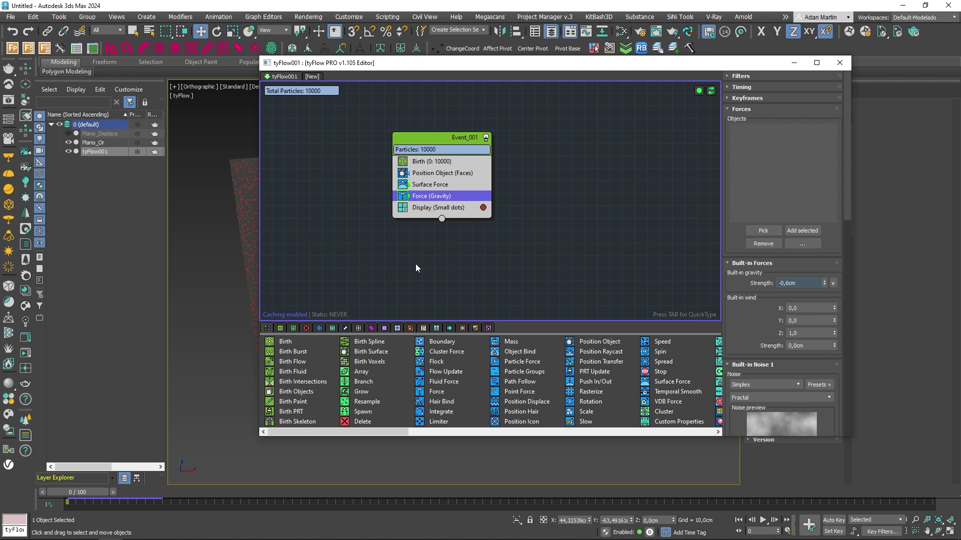
pyautogui.press('Tab')
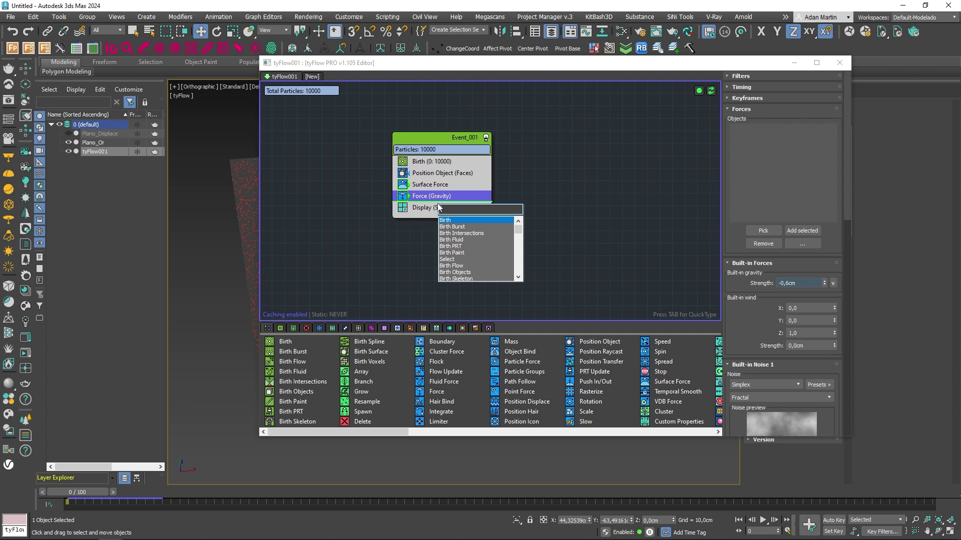
pyautogui.write('coll')
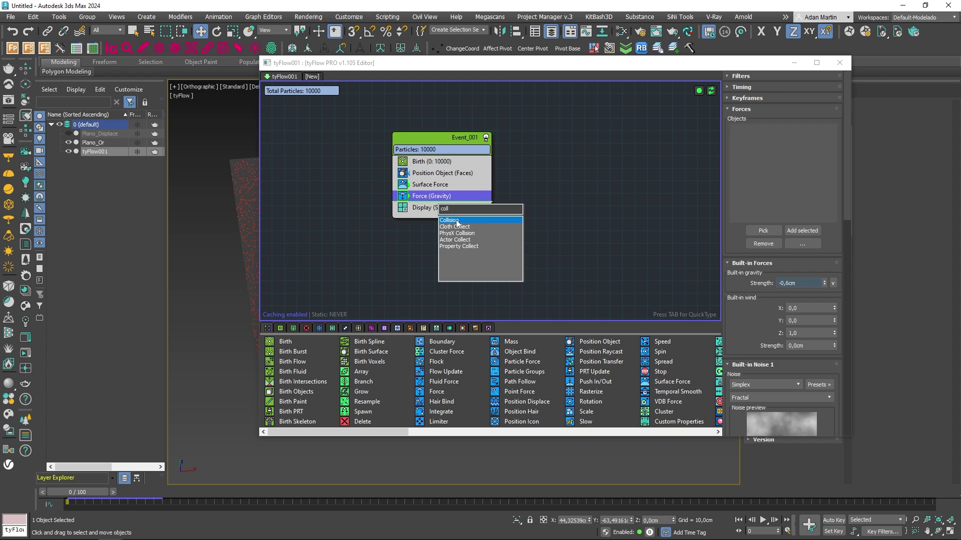
pyautogui.click(456, 221)
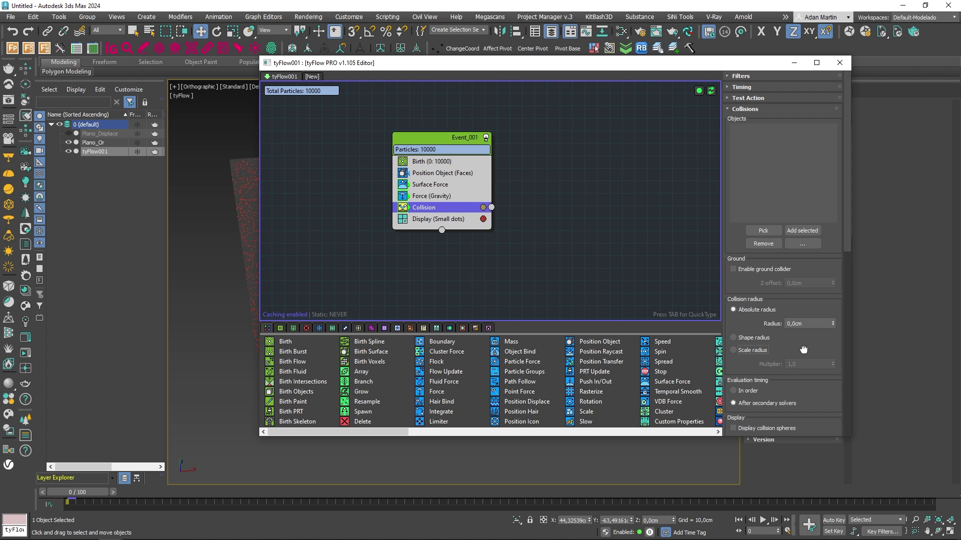
pyautogui.click(733, 268)
# Step: Scrub the animation, close the editor and switch to the Front view to check the particles against the ground
pyautogui.moveTo(77, 494); pyautogui.dragTo(32, 500)
pyautogui.click(838, 66)
pyautogui.press('w')
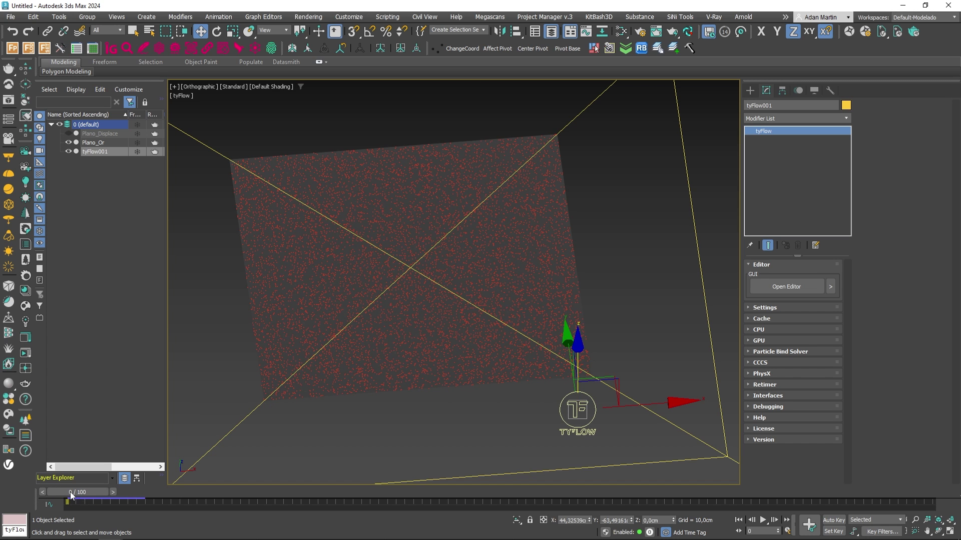
pyautogui.press('f')
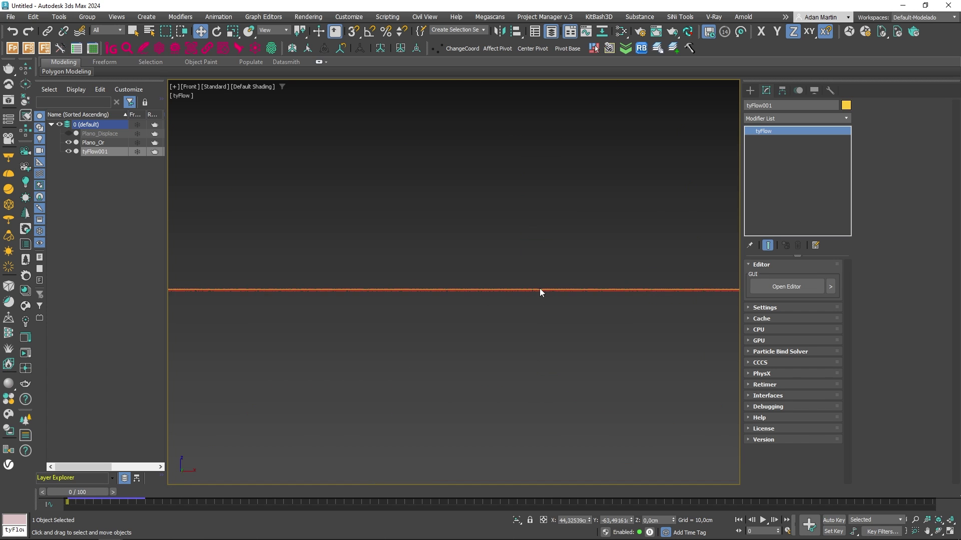
# Step: Enable the surface offset in the Position Object operator with min and max at 0,25 cm, and close the editor
pyautogui.moveTo(606, 246); pyautogui.dragTo(556, 265, button='middle')
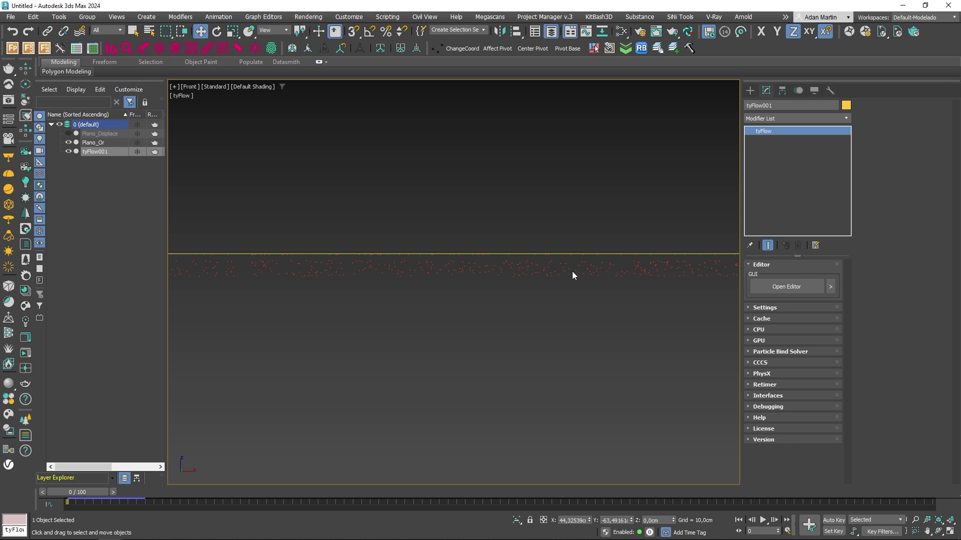
pyautogui.press('F4')
pyautogui.press('F3')
pyautogui.click(775, 281)
pyautogui.click(440, 173)
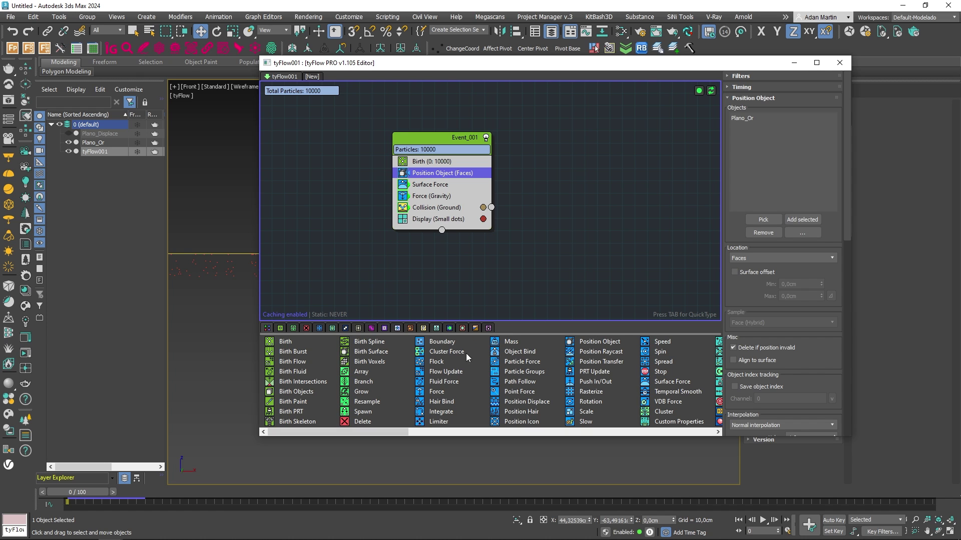
pyautogui.click(750, 272)
pyautogui.write('0,25')
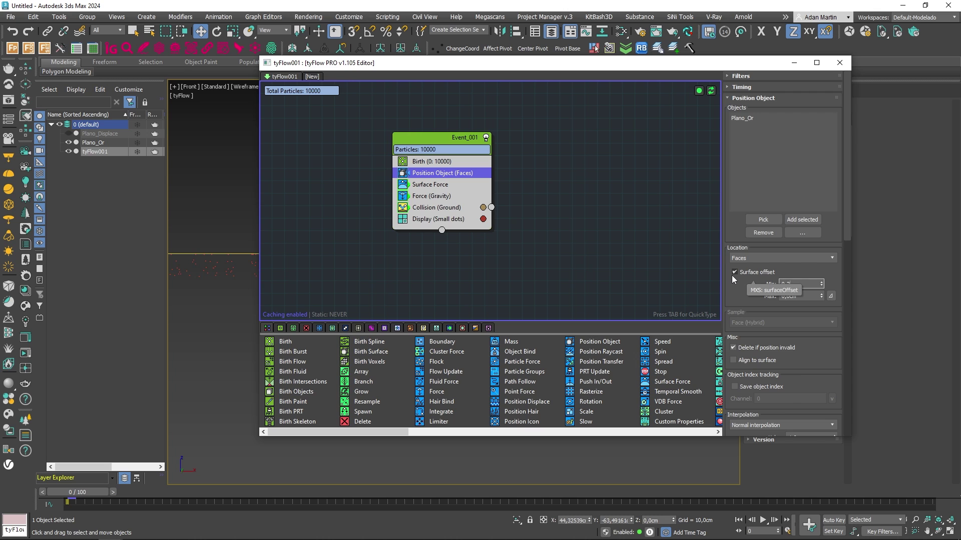
pyautogui.press('Return')
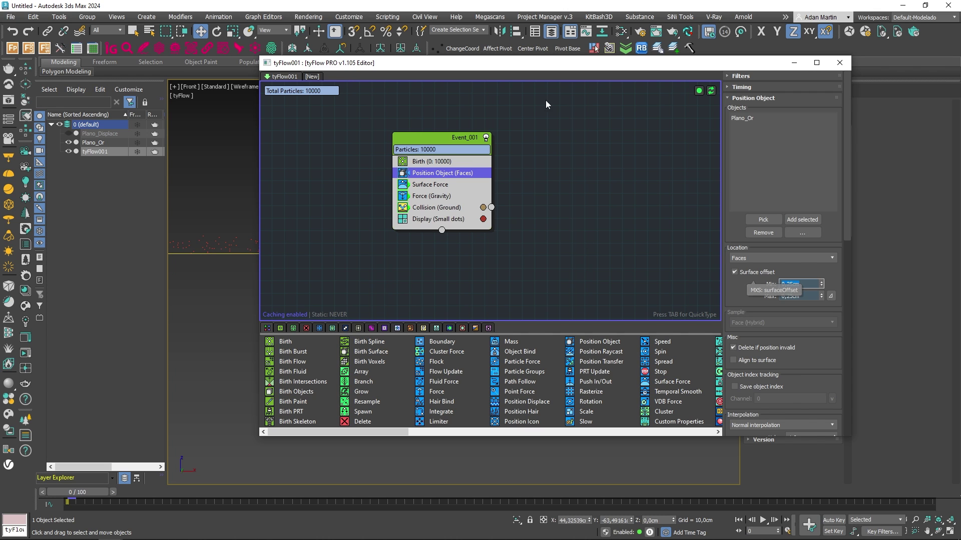
pyautogui.click(839, 62)
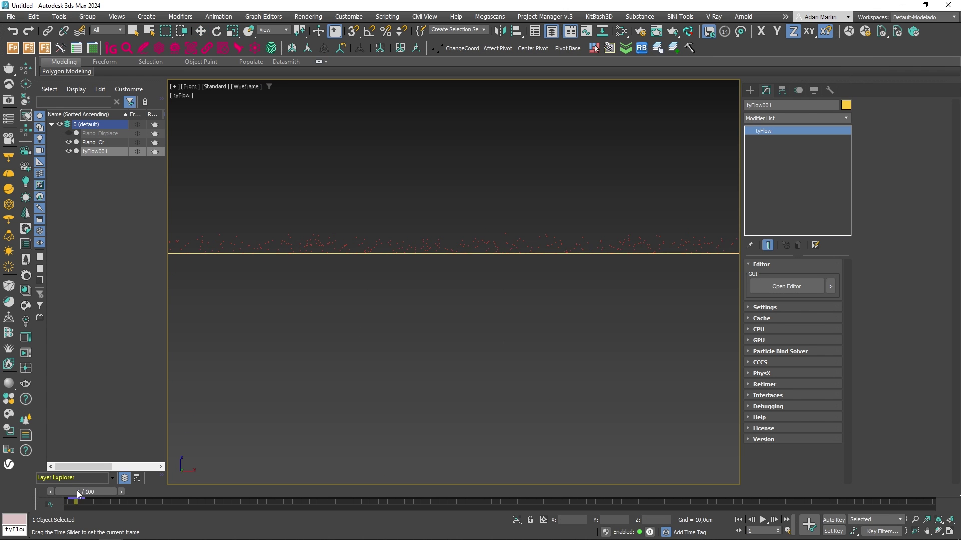
# Step: Scrub the animation to frame 20 and orbit out to check how the offset particles settle on the plane
pyautogui.moveTo(78, 492); pyautogui.dragTo(114, 498)
pyautogui.keyDown('alt'); pyautogui.moveTo(389, 328); pyautogui.dragTo(350, 425, button='middle'); pyautogui.keyUp('alt')
pyautogui.moveTo(128, 489); pyautogui.dragTo(250, 482)
pyautogui.scroll(-3, 411, 380)
pyautogui.keyDown('alt'); pyautogui.moveTo(411, 380); pyautogui.dragTo(423, 330, button='middle'); pyautogui.keyUp('alt')
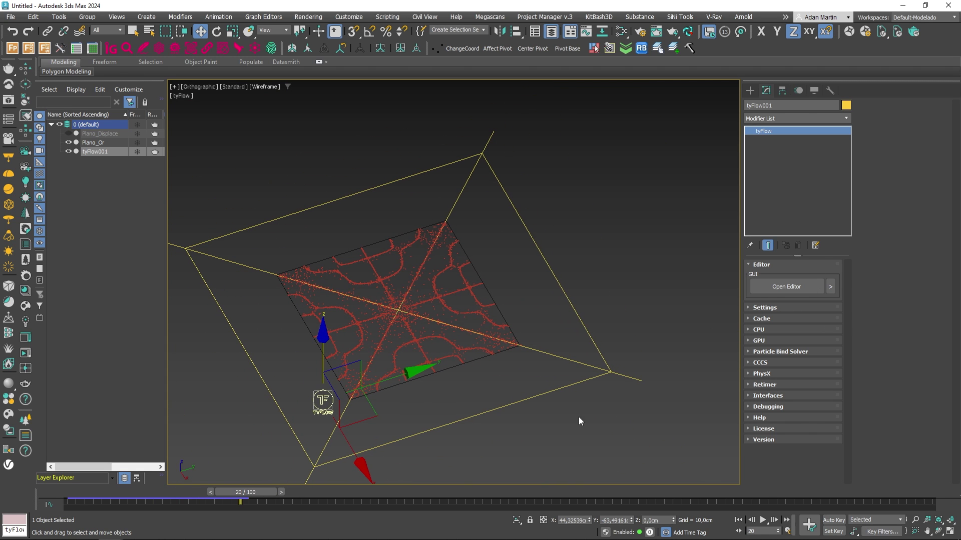
# Step: Turn off the ground collider display in the Collision operator and close the editor
pyautogui.click(786, 287)
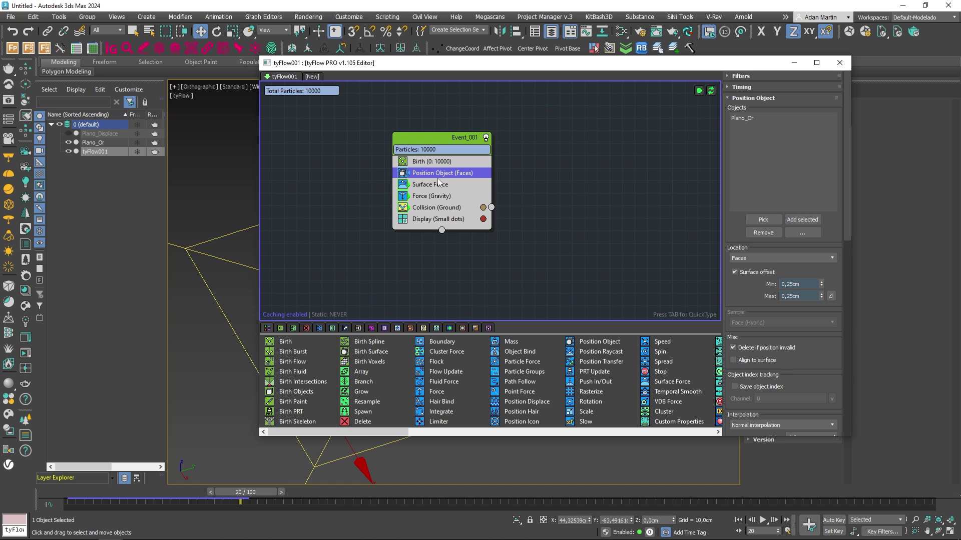
pyautogui.click(436, 207)
pyautogui.scroll(-5, 761, 270)
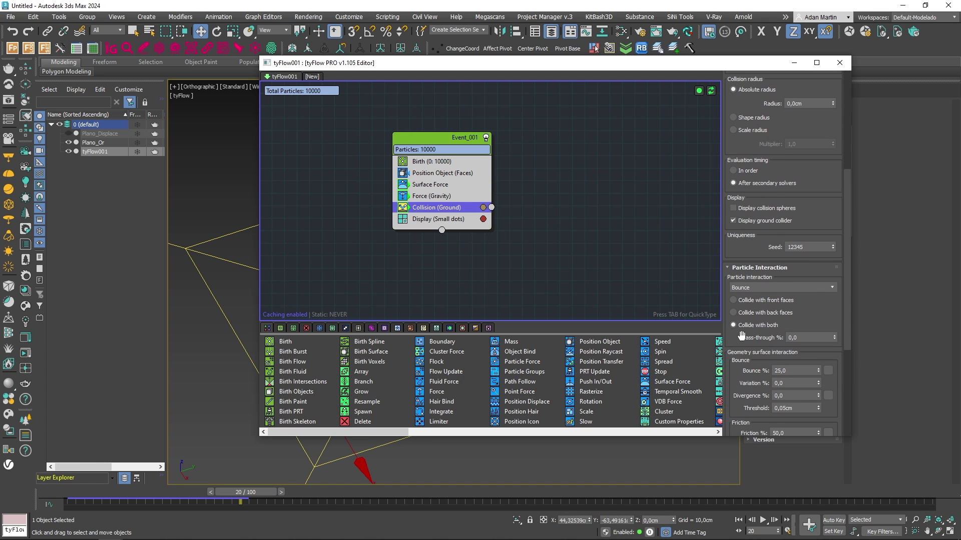
pyautogui.scroll(-2, 741, 335)
pyautogui.click(764, 151)
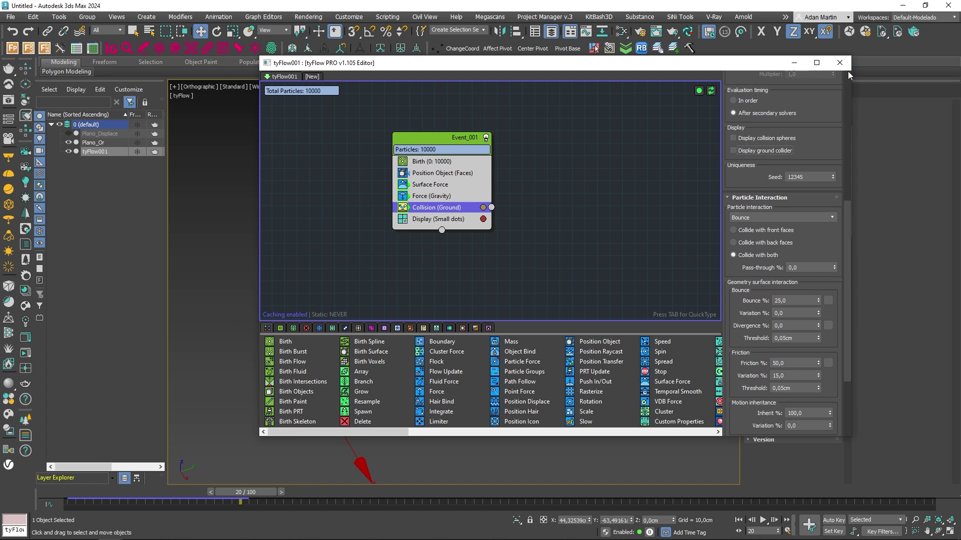
pyautogui.click(840, 62)
# Step: Scrub the animation between frames 24 and 0 and examine how the particles form the Chladni pattern
pyautogui.moveTo(173, 493); pyautogui.dragTo(276, 493)
pyautogui.press('w')
pyautogui.scroll(6, 419, 352)
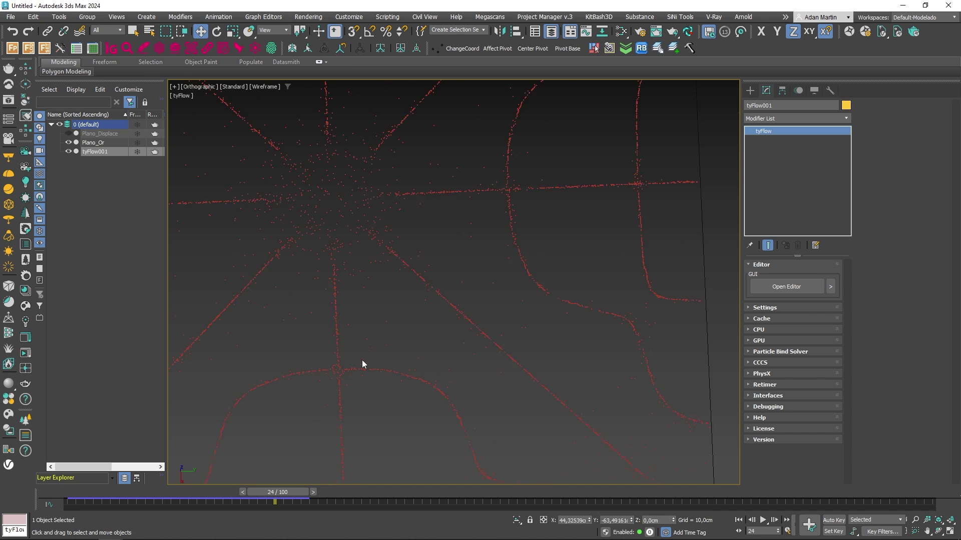
pyautogui.scroll(-2, 362, 359)
pyautogui.scroll(-4, 455, 401)
pyautogui.keyDown('alt'); pyautogui.moveTo(454, 392); pyautogui.dragTo(445, 362, button='middle'); pyautogui.keyUp('alt')
pyautogui.scroll(4, 404, 362)
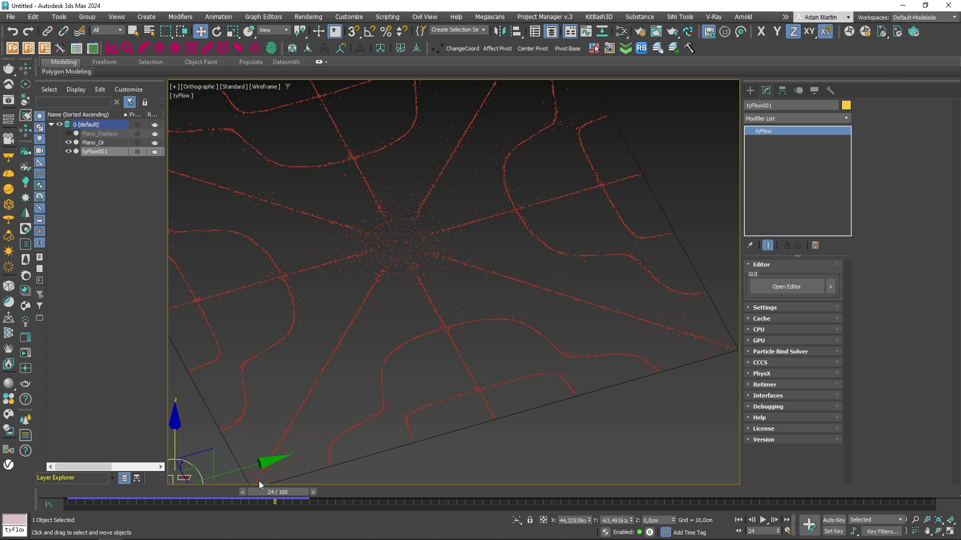
pyautogui.moveTo(198, 493)
pyautogui.mouseDown()
pyautogui.moveTo(98, 500)
pyautogui.moveTo(326, 492)
pyautogui.moveTo(180, 497)
pyautogui.mouseUp()
pyautogui.press('w')
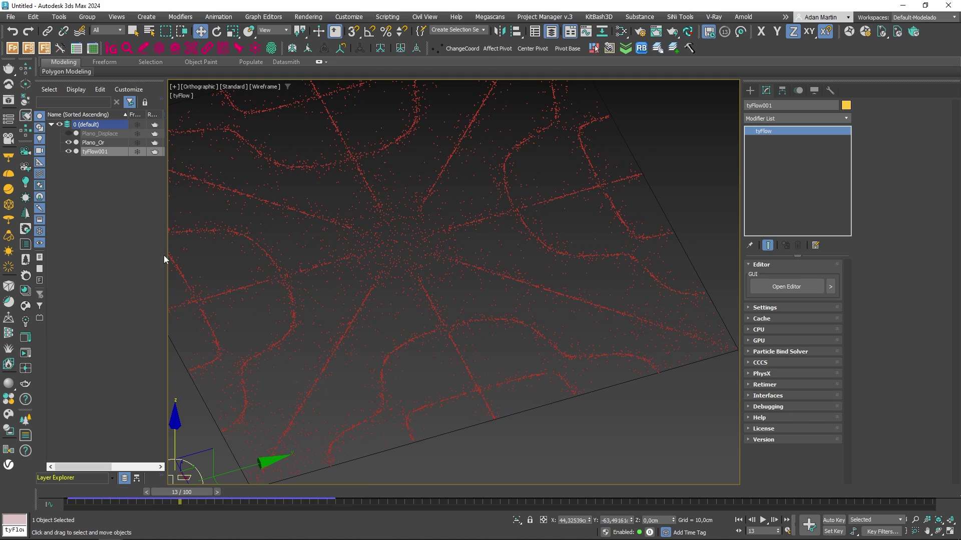
pyautogui.scroll(-5, 359, 377)
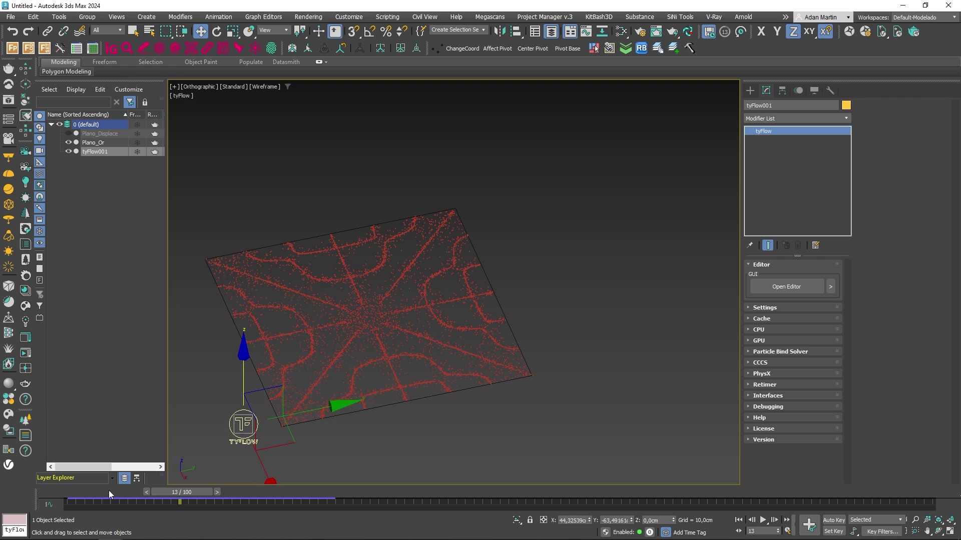
pyautogui.moveTo(109, 493); pyautogui.dragTo(65, 499)
pyautogui.press('w')
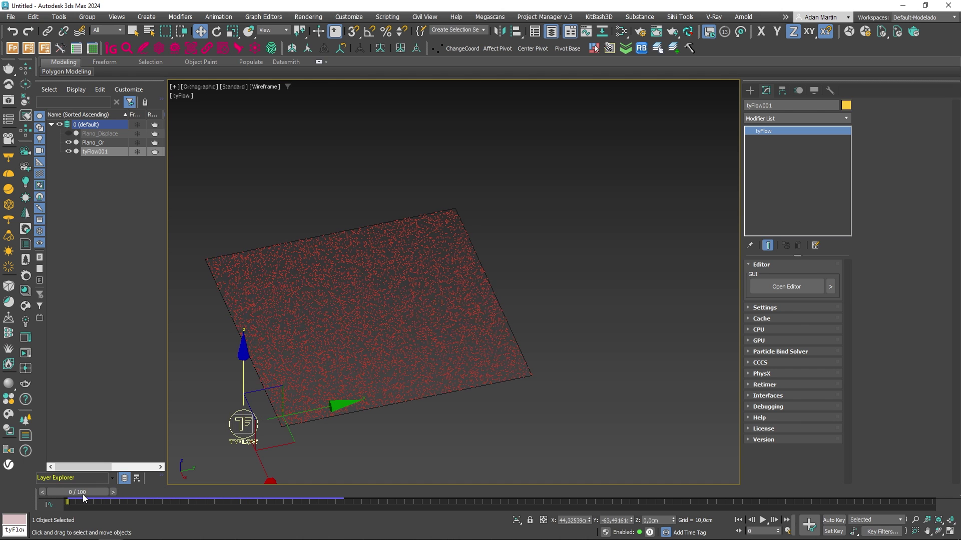
# Step: Reopen the tyFlow editor and add a Shape operator after Position Object in Event_001
pyautogui.scroll(3, 360, 349)
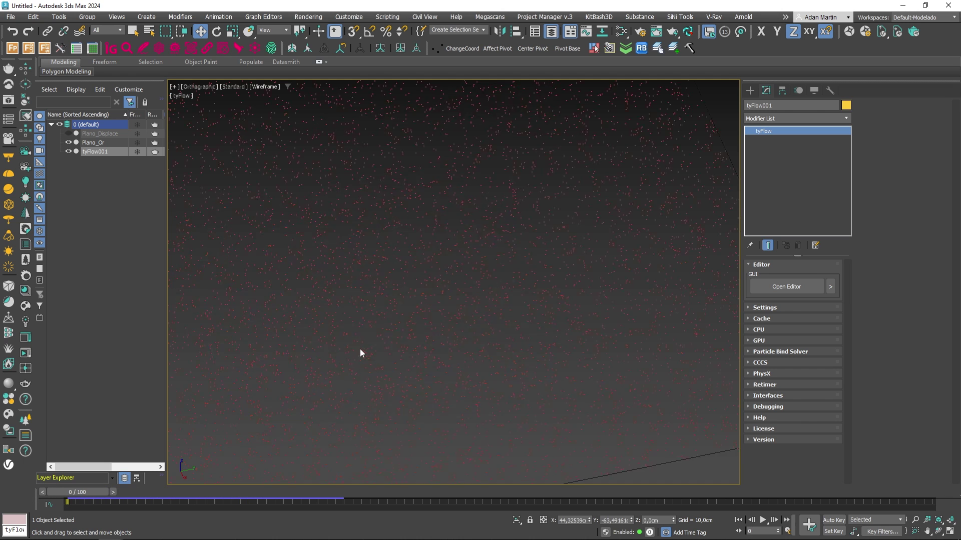
pyautogui.moveTo(359, 350); pyautogui.dragTo(378, 350, button='middle')
pyautogui.scroll(-2, 425, 355)
pyautogui.moveTo(575, 344); pyautogui.dragTo(552, 347, button='middle')
pyautogui.click(778, 288)
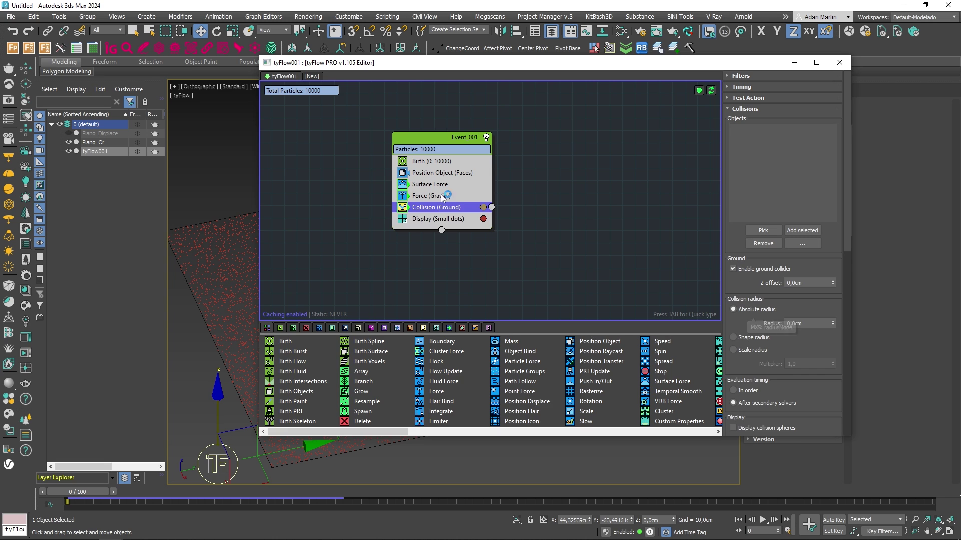
pyautogui.click(430, 173)
pyautogui.press('Tab')
pyautogui.write('sha')
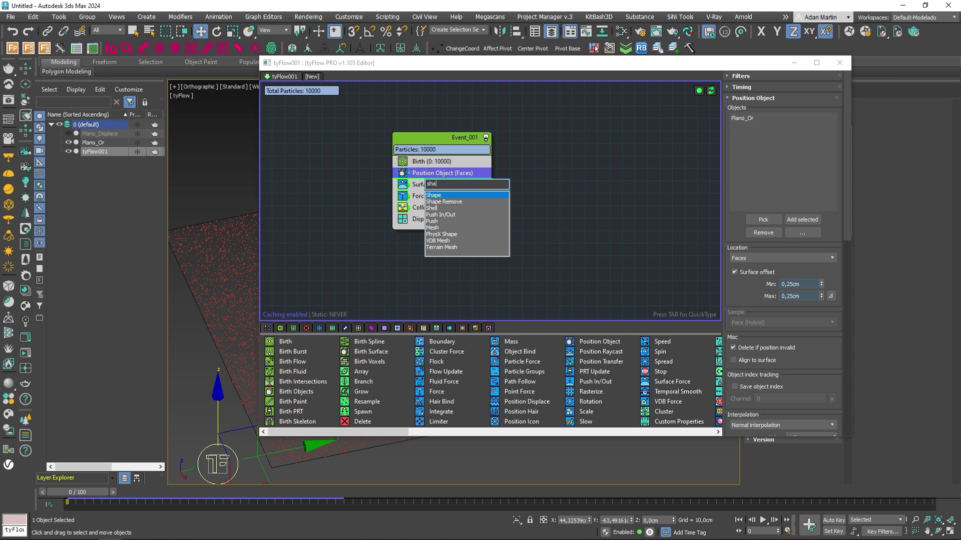
pyautogui.press('Return')
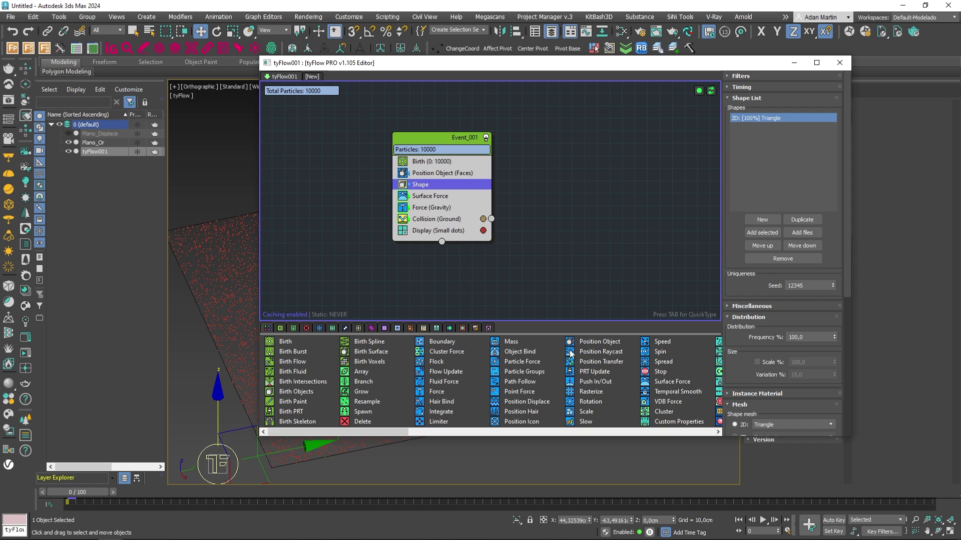
# Step: Change the Shape operator's mesh to the 3D type Chunks (Round)
pyautogui.moveTo(726, 360); pyautogui.dragTo(739, 210)
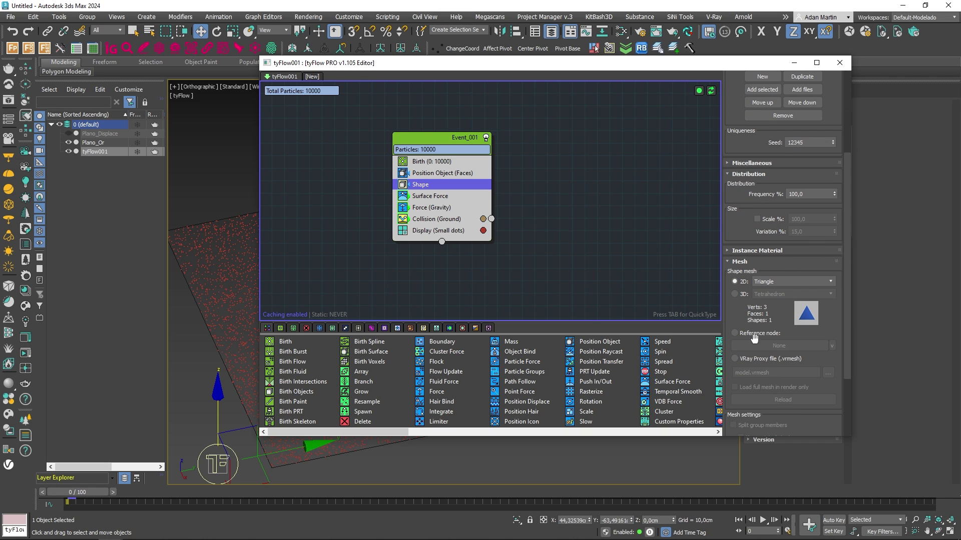
pyautogui.click(735, 294)
pyautogui.click(791, 294)
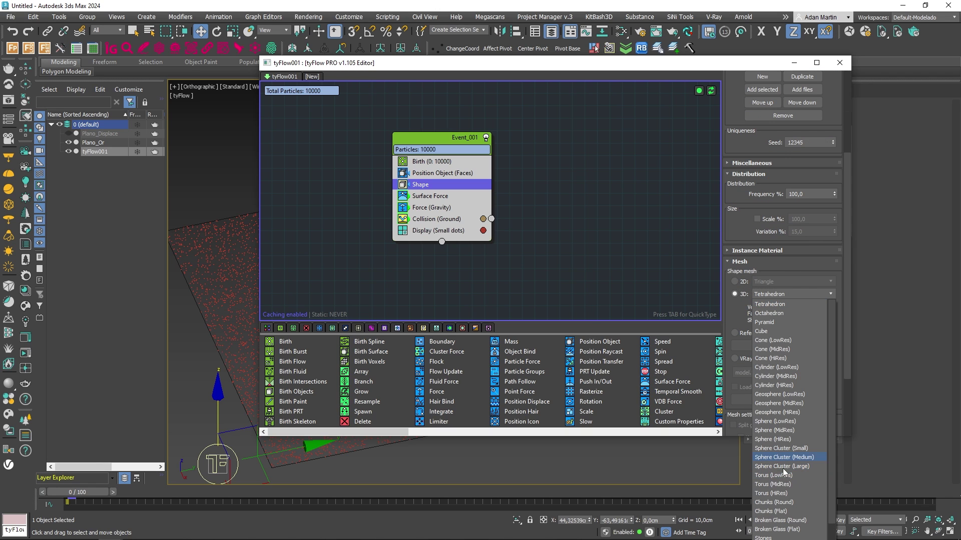
pyautogui.click(775, 502)
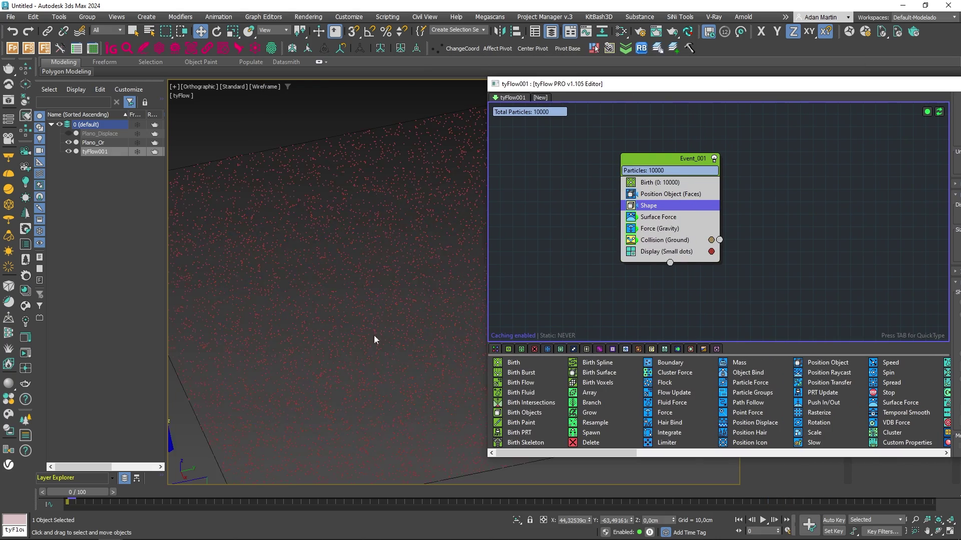
# Step: Set the Display operator's mode to Geometry and view the chunks shaded across the plane
pyautogui.click(695, 255)
pyautogui.click(959, 116)
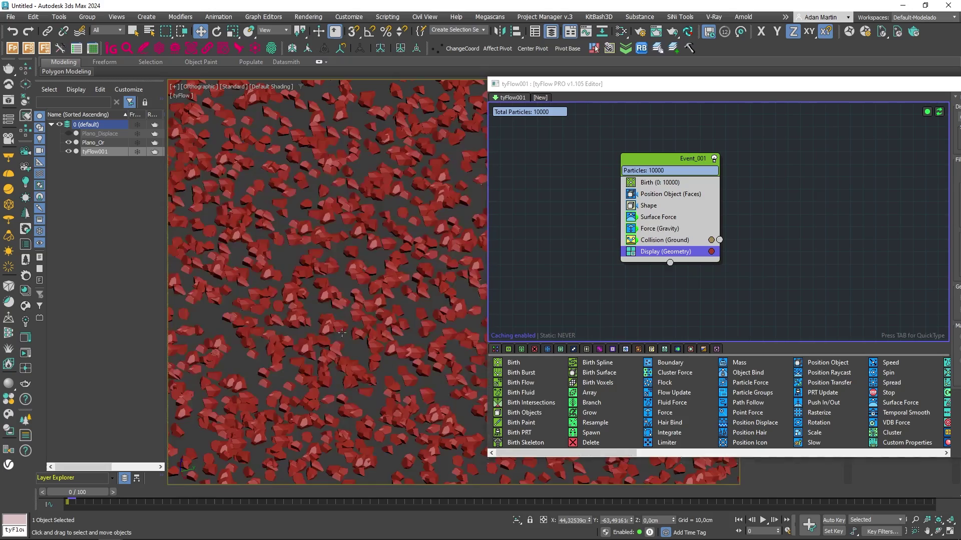
pyautogui.scroll(-5, 342, 332)
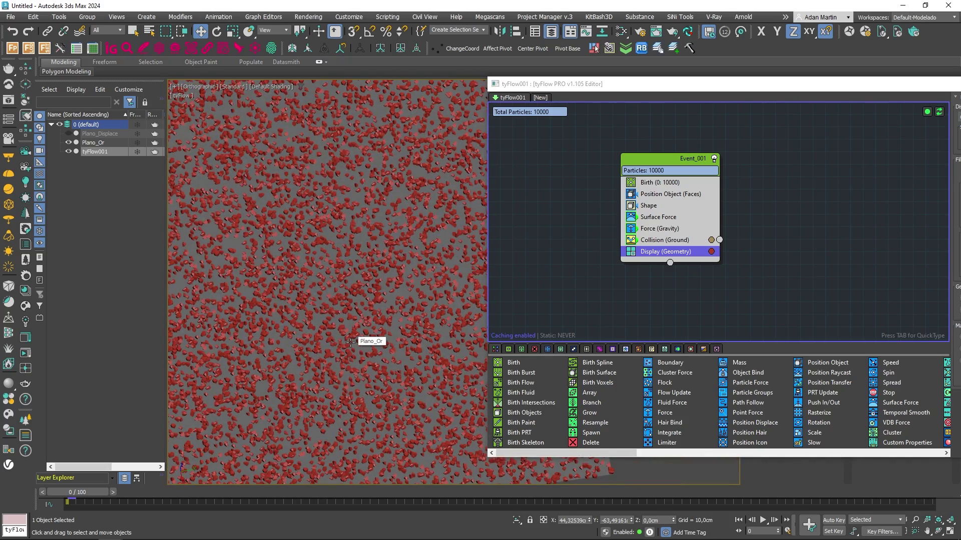
pyautogui.scroll(-5, 350, 342)
pyautogui.scroll(3, 359, 292)
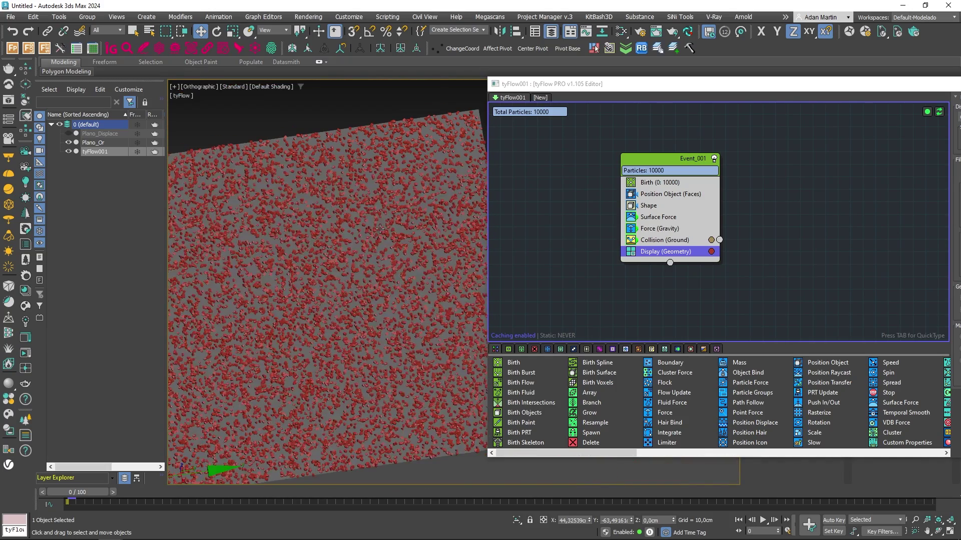
# Step: Enable scaling in the Shape operator and set the chunk scale to 20%
pyautogui.moveTo(674, 159); pyautogui.dragTo(608, 148)
pyautogui.moveTo(758, 81); pyautogui.dragTo(536, 60)
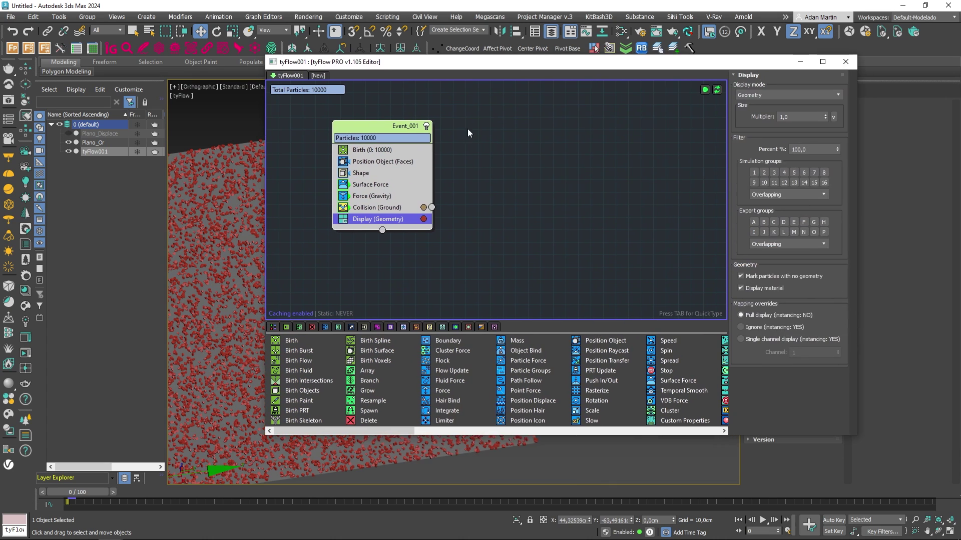
pyautogui.click(360, 173)
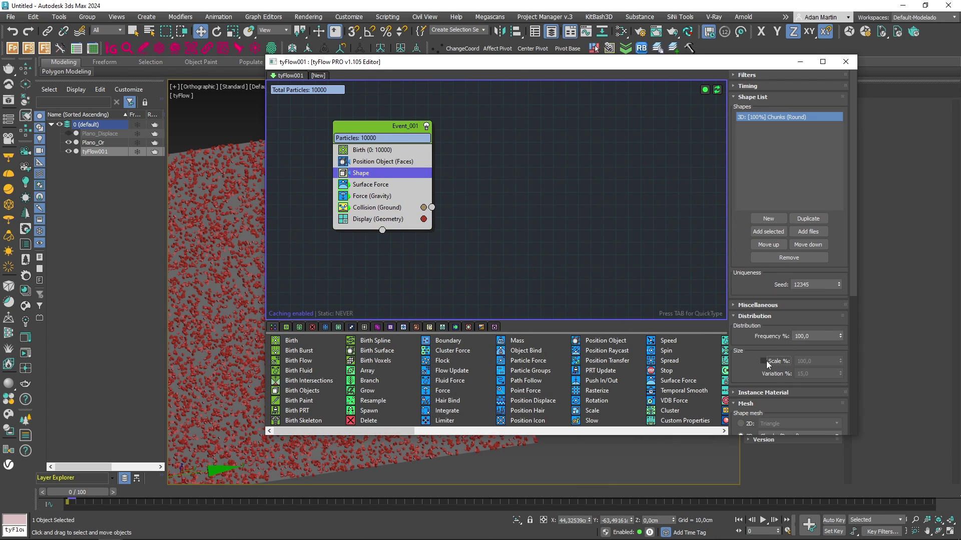
pyautogui.click(765, 362)
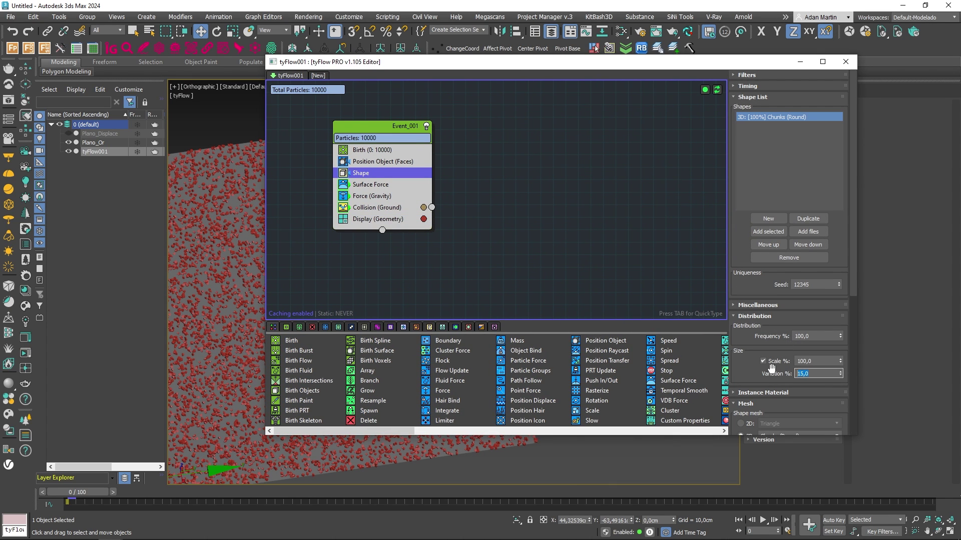
pyautogui.hotkey('shift', 'Tab')
pyautogui.write('20')
pyautogui.press('Return')
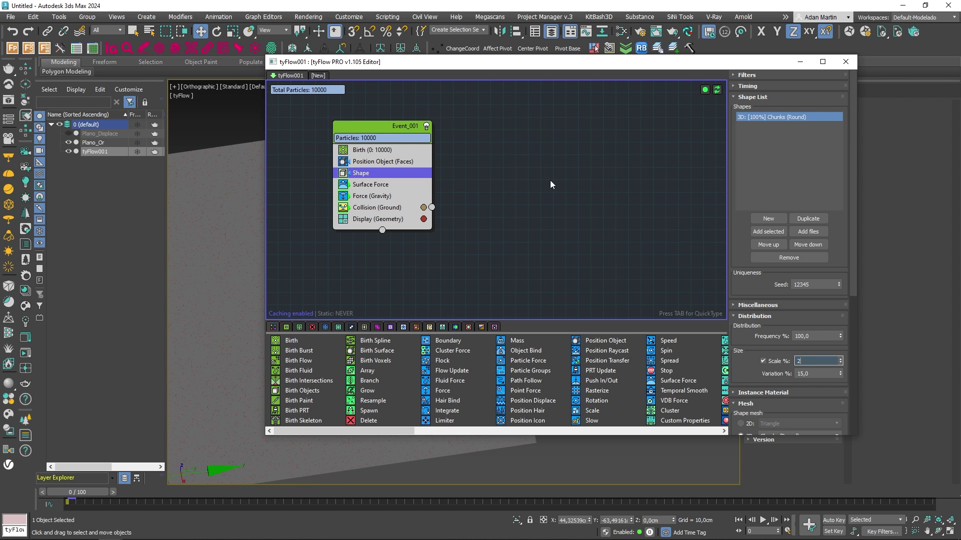
# Step: Move the editor aside and compare the scaled chunks in wireframe and shaded display
pyautogui.moveTo(410, 62); pyautogui.dragTo(754, 78)
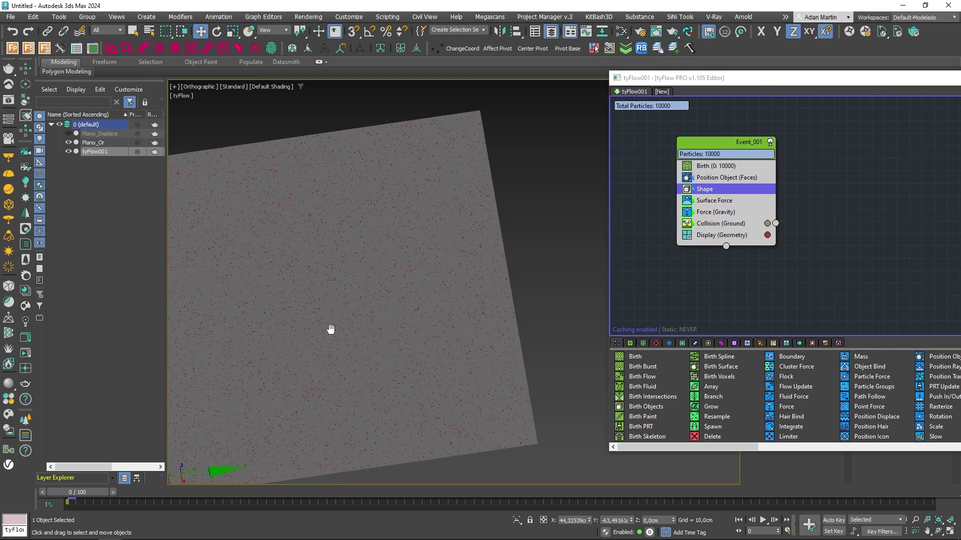
pyautogui.press('F3')
pyautogui.scroll(5, 445, 305)
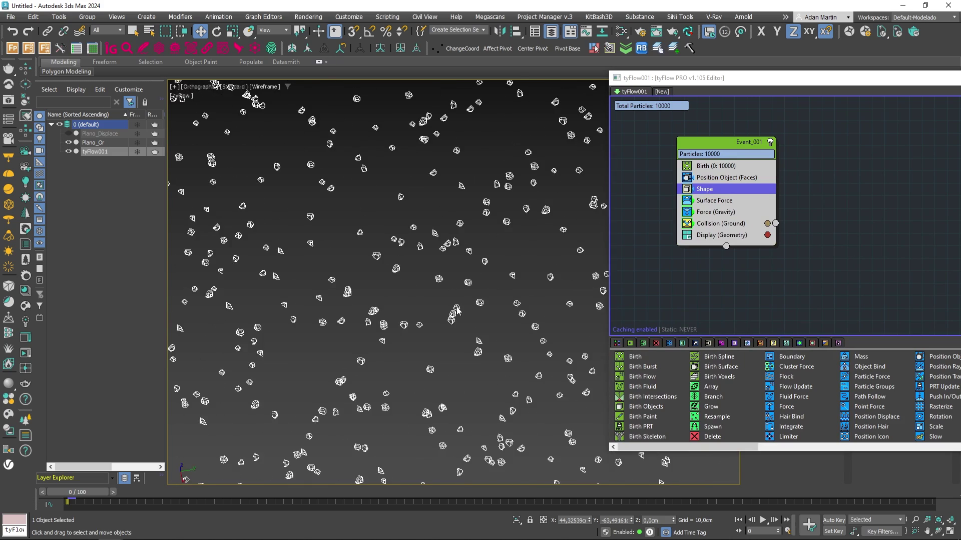
pyautogui.press('F3')
pyautogui.scroll(-5, 456, 309)
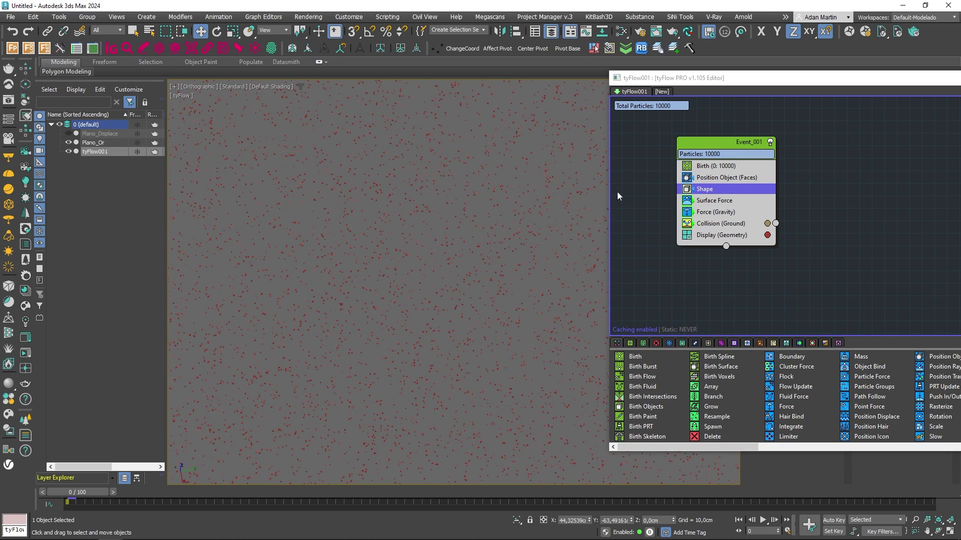
pyautogui.scroll(-4, 420, 315)
pyautogui.scroll(2, 420, 315)
# Step: Scrub to frame 19 and examine the chunks along the pattern lines up close with edged faces
pyautogui.moveTo(78, 496); pyautogui.dragTo(246, 493)
pyautogui.moveTo(420, 418); pyautogui.dragTo(359, 362, button='middle')
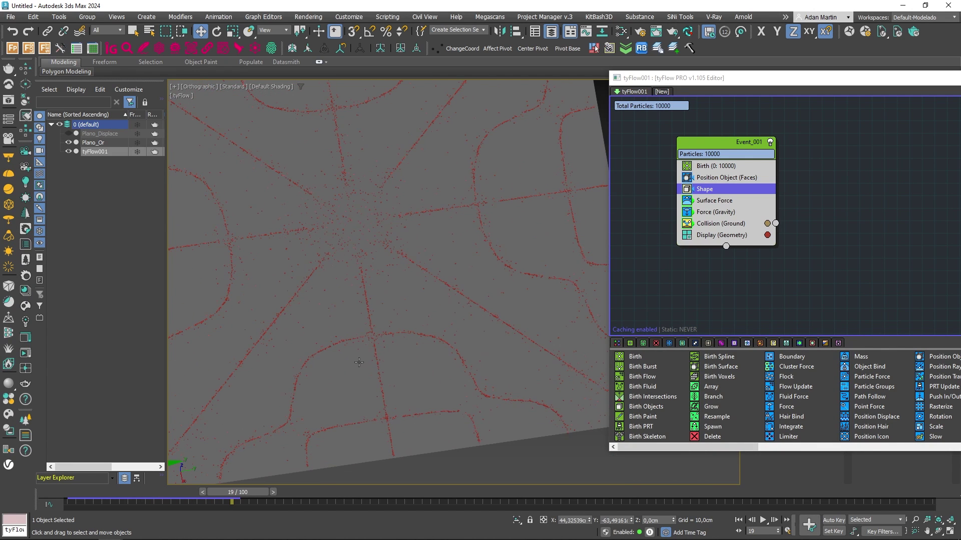
pyautogui.scroll(10, 361, 368)
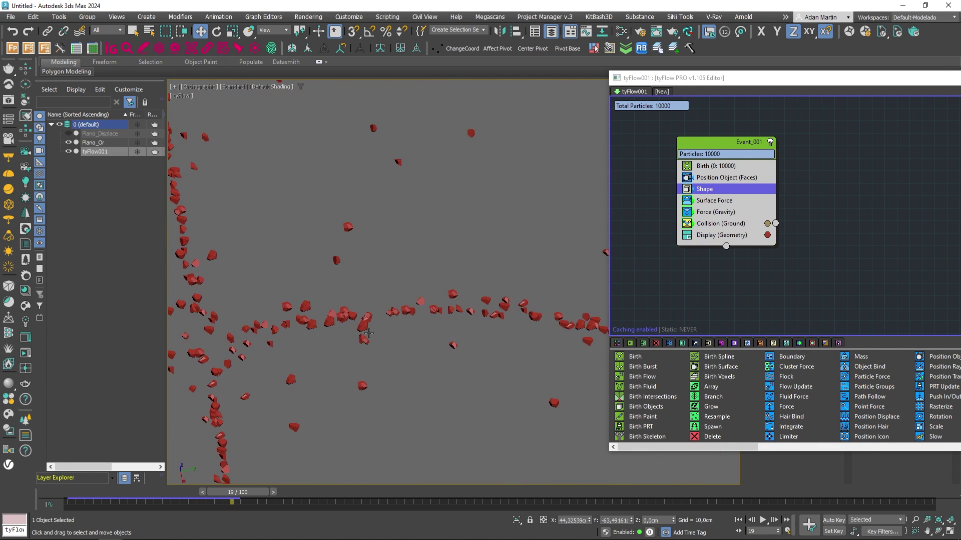
pyautogui.press('F3')
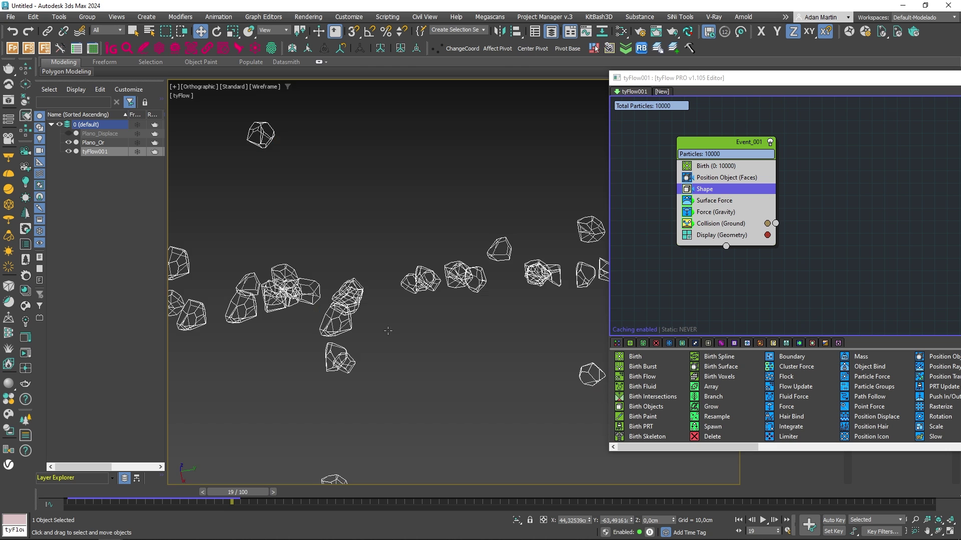
pyautogui.press('F3')
pyautogui.press('F4')
pyautogui.scroll(-8, 464, 292)
pyautogui.keyDown('alt'); pyautogui.moveTo(464, 292); pyautogui.dragTo(412, 306, button='middle'); pyautogui.keyUp('alt')
pyautogui.scroll(7, 441, 255)
pyautogui.scroll(8, 441, 254)
pyautogui.scroll(-2, 412, 307)
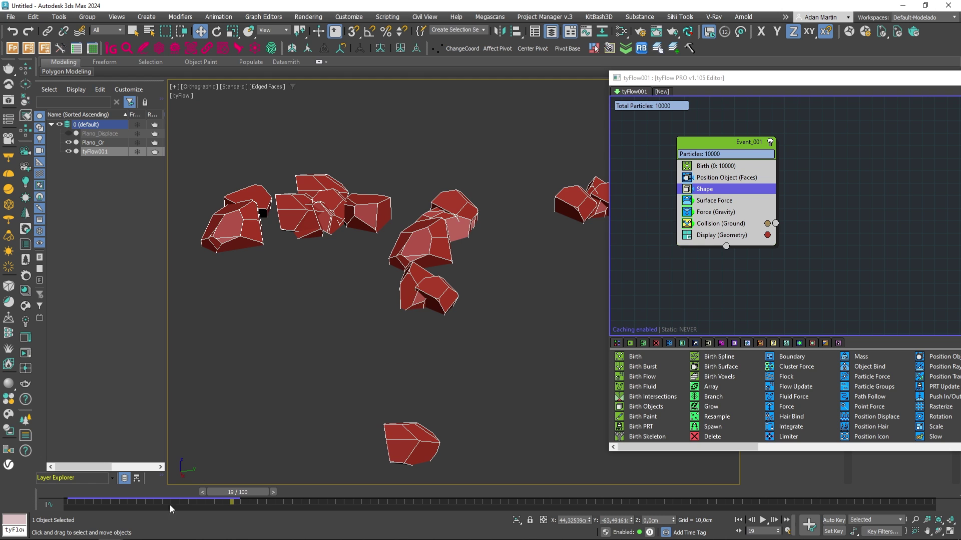
# Step: Scrub to frame 16 and insert a Particle Physics operator between Shape and Surface Force in Event_001
pyautogui.moveTo(246, 493); pyautogui.dragTo(211, 484)
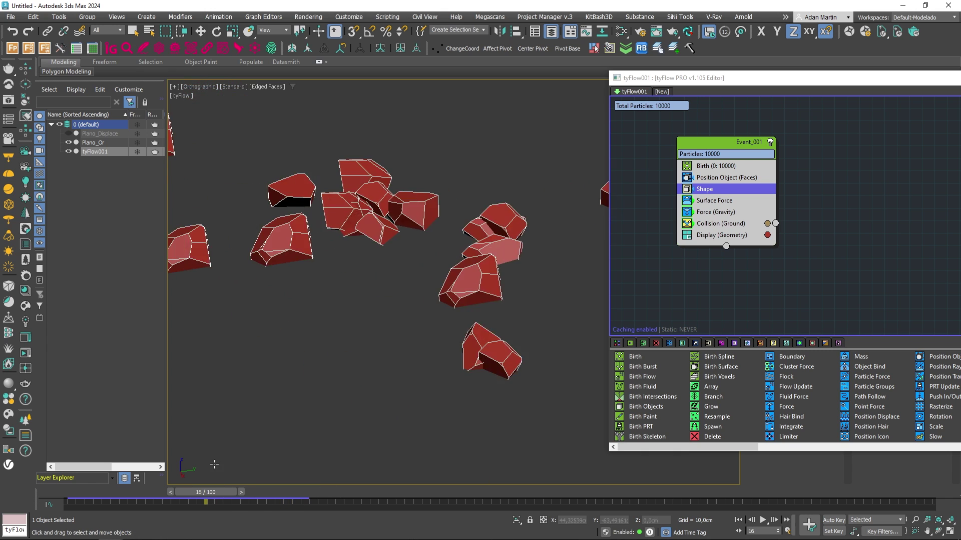
pyautogui.scroll(-10, 343, 321)
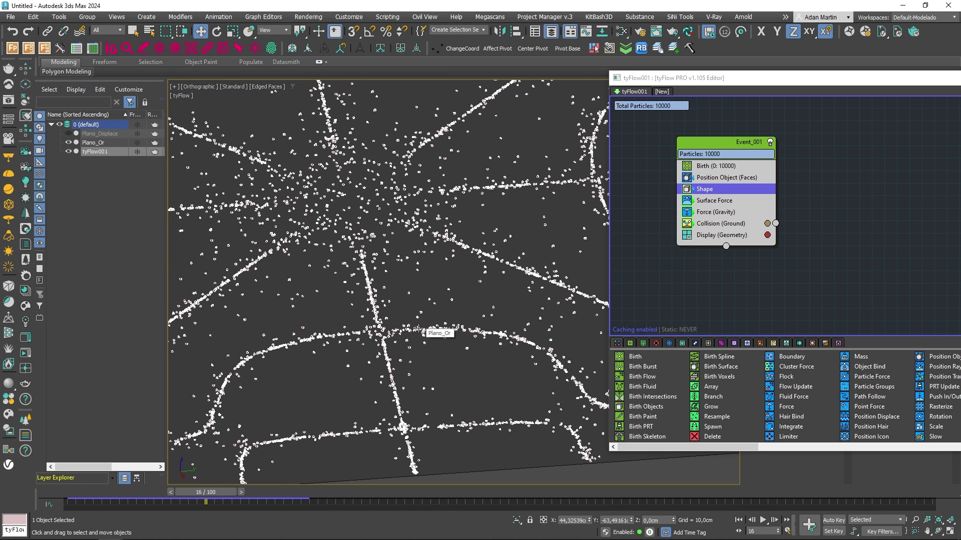
pyautogui.scroll(4, 426, 340)
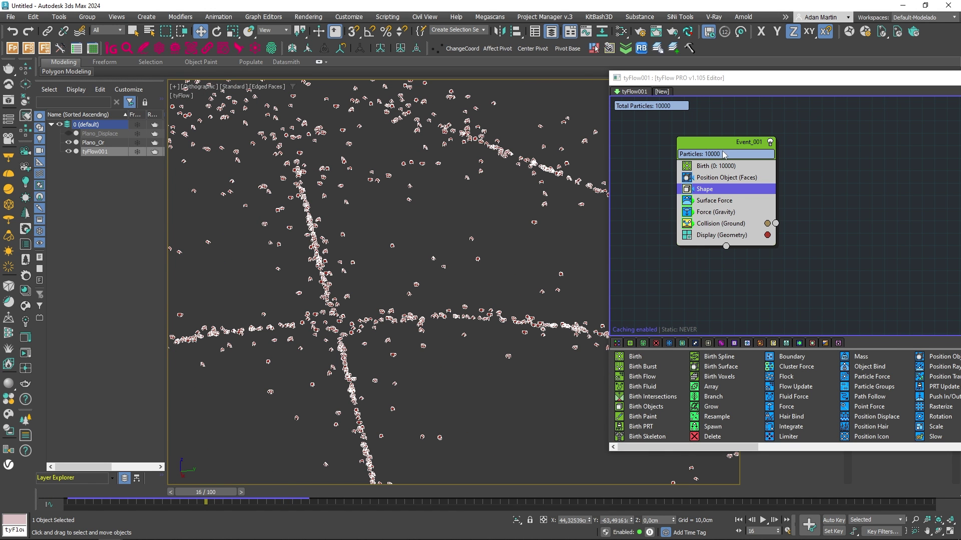
pyautogui.moveTo(724, 154); pyautogui.dragTo(675, 149)
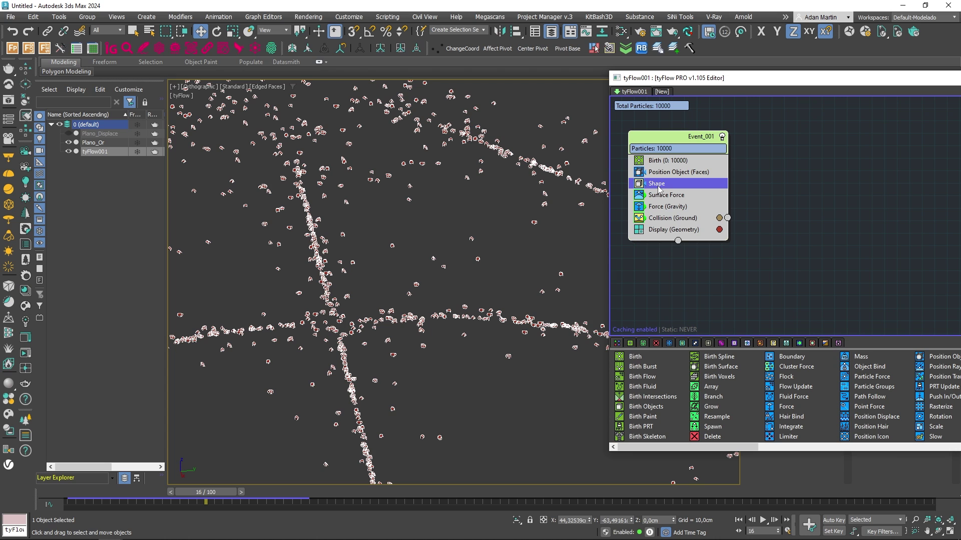
pyautogui.moveTo(762, 84); pyautogui.dragTo(480, 87)
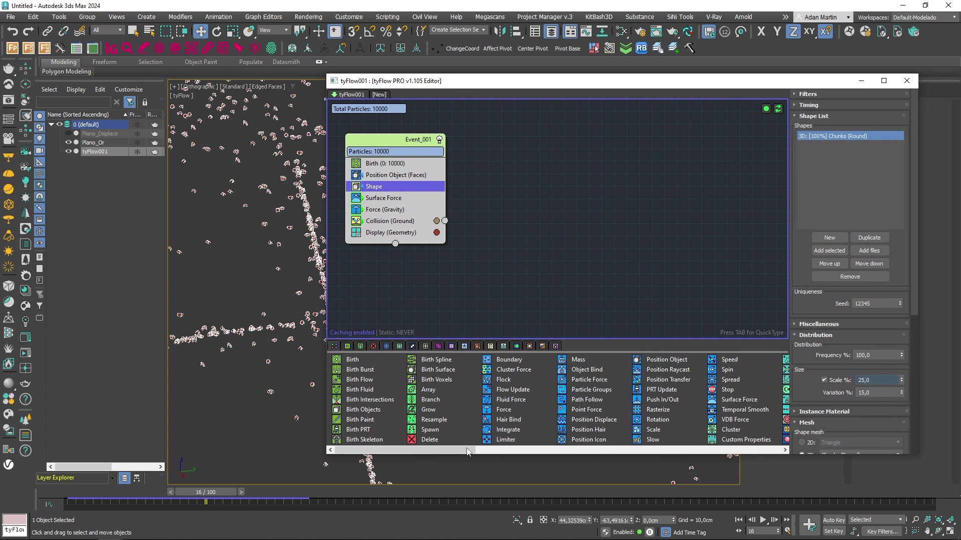
pyautogui.moveTo(467, 452); pyautogui.dragTo(655, 452)
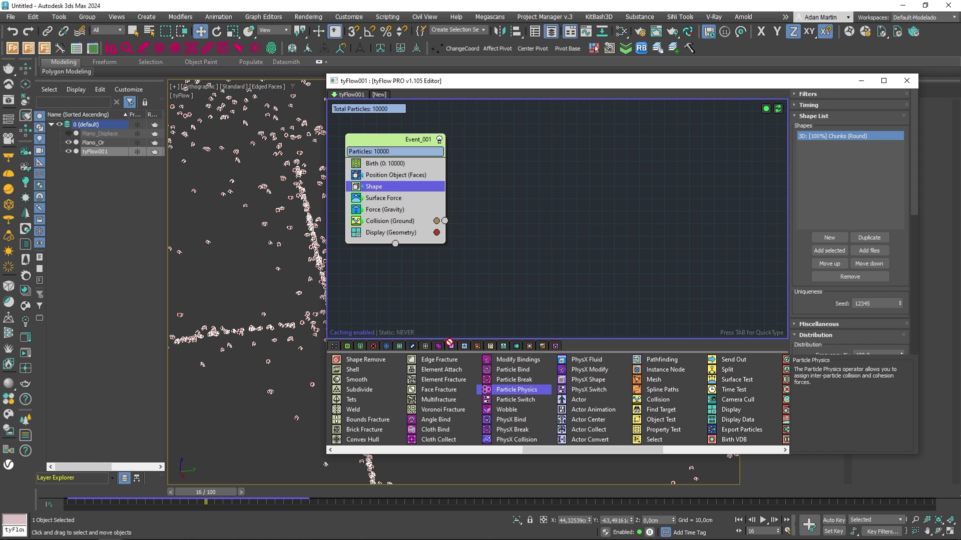
pyautogui.moveTo(448, 342); pyautogui.dragTo(394, 192)
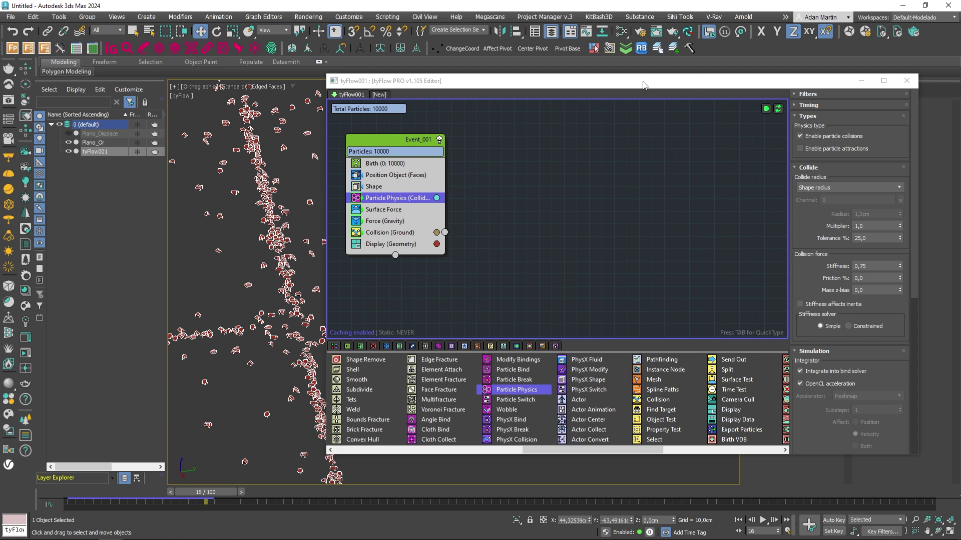
# Step: Draw the Particle Physics collision shapes and inspect how they fit around the chunks up close
pyautogui.moveTo(643, 85); pyautogui.dragTo(677, 82)
pyautogui.moveTo(841, 283); pyautogui.dragTo(840, 244)
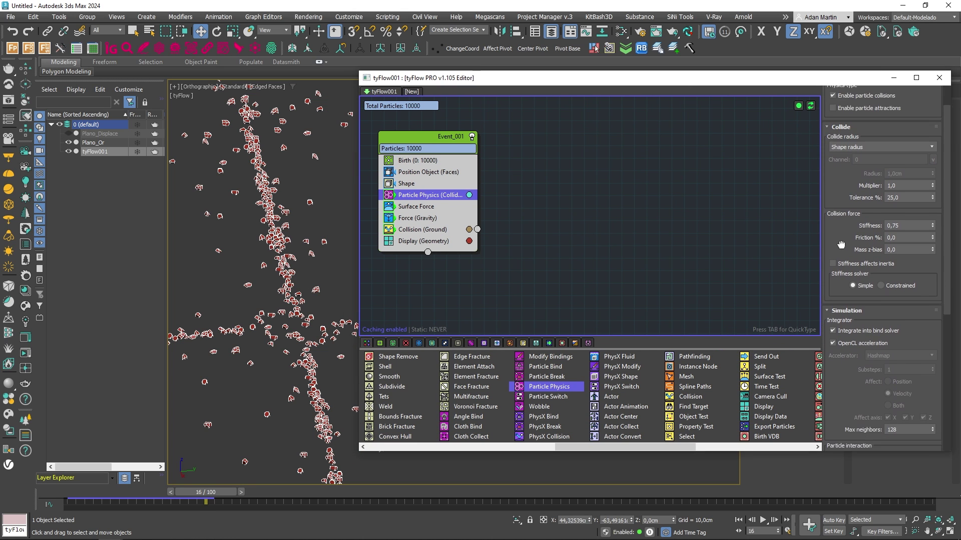
pyautogui.scroll(-6, 841, 244)
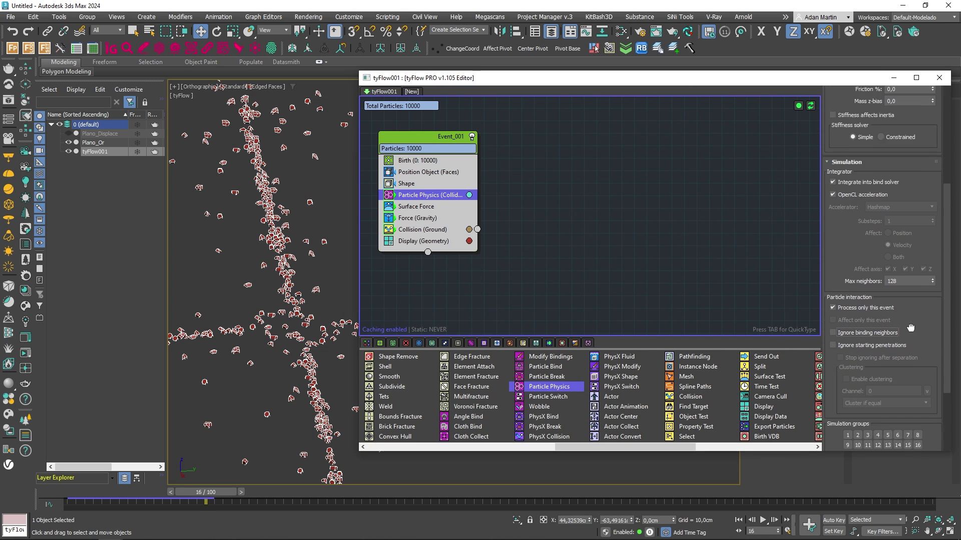
pyautogui.scroll(-4, 910, 328)
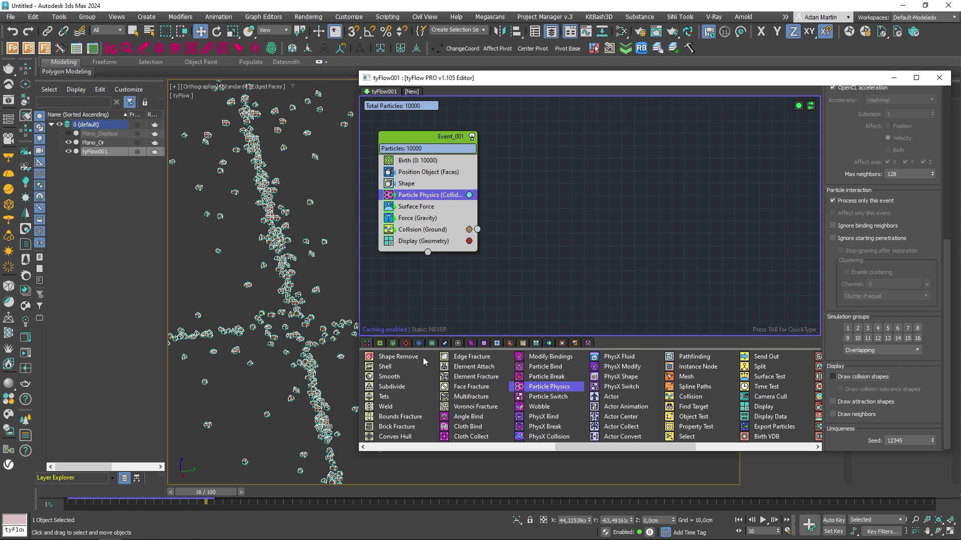
pyautogui.scroll(10, 322, 340)
pyautogui.moveTo(295, 358); pyautogui.dragTo(274, 316, button='middle')
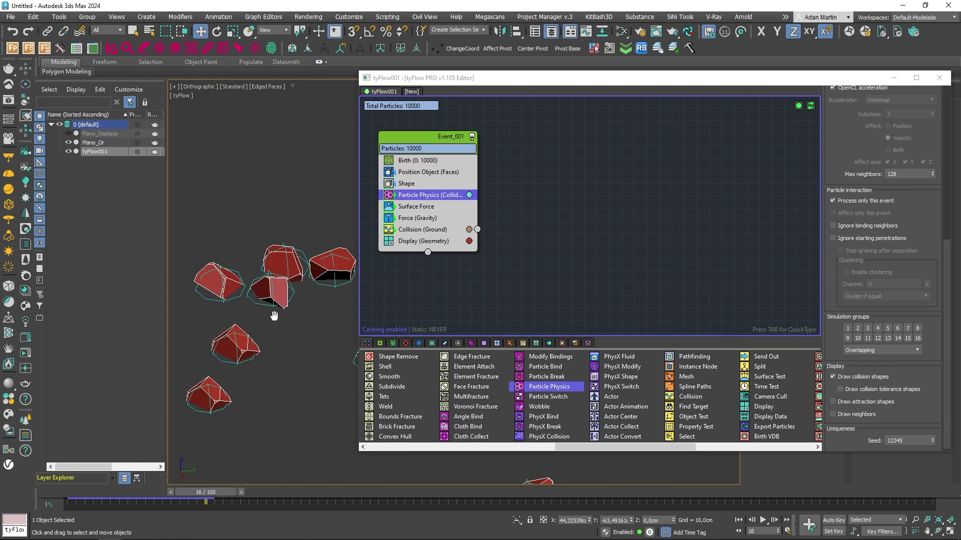
pyautogui.scroll(3, 300, 308)
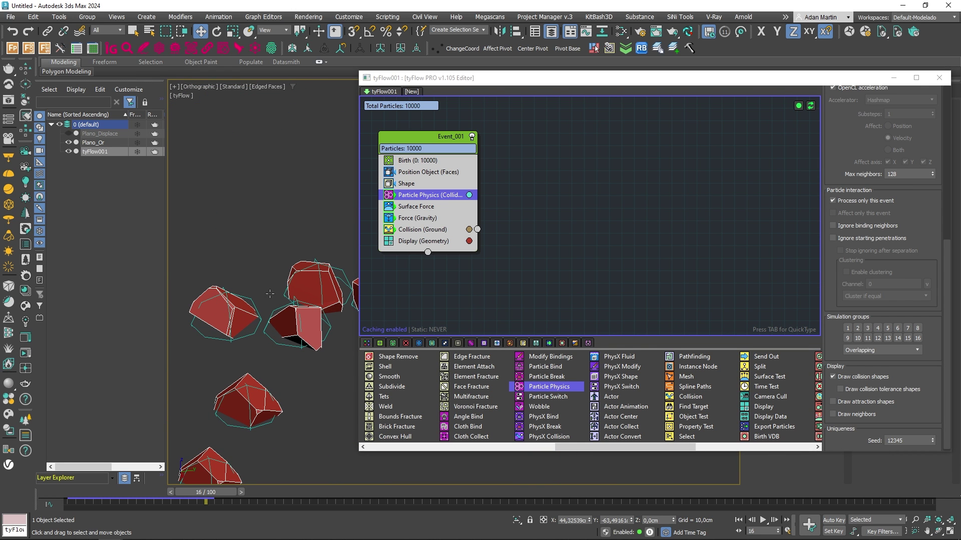
pyautogui.scroll(-2, 271, 330)
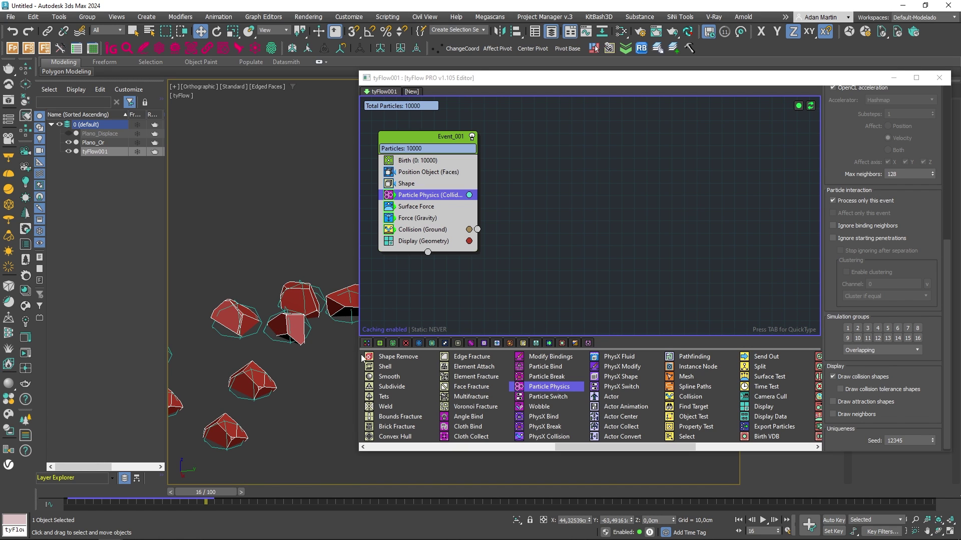
# Step: Set the Particle Physics collide radius tolerance to 10% and its multiplier to 0,9
pyautogui.scroll(5, 908, 253)
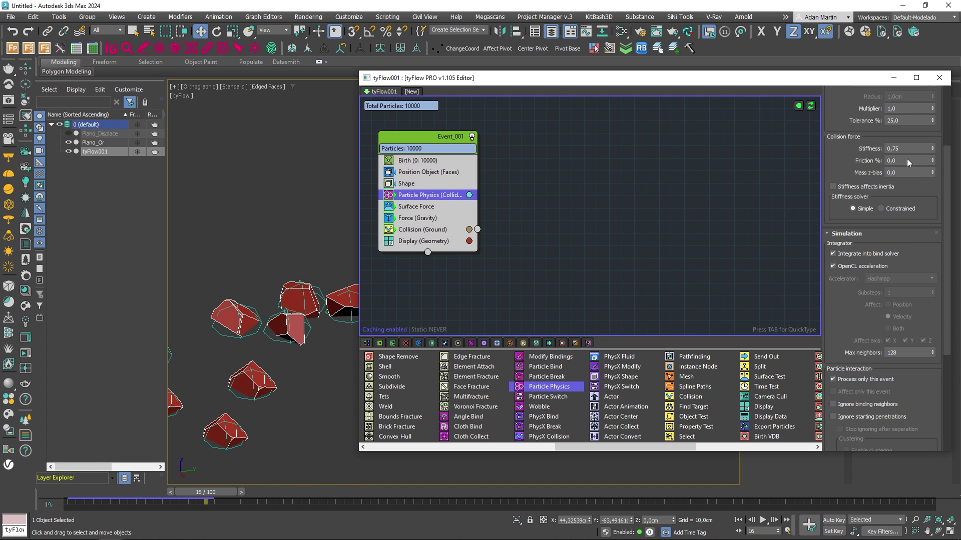
pyautogui.scroll(1, 909, 162)
pyautogui.click(892, 165)
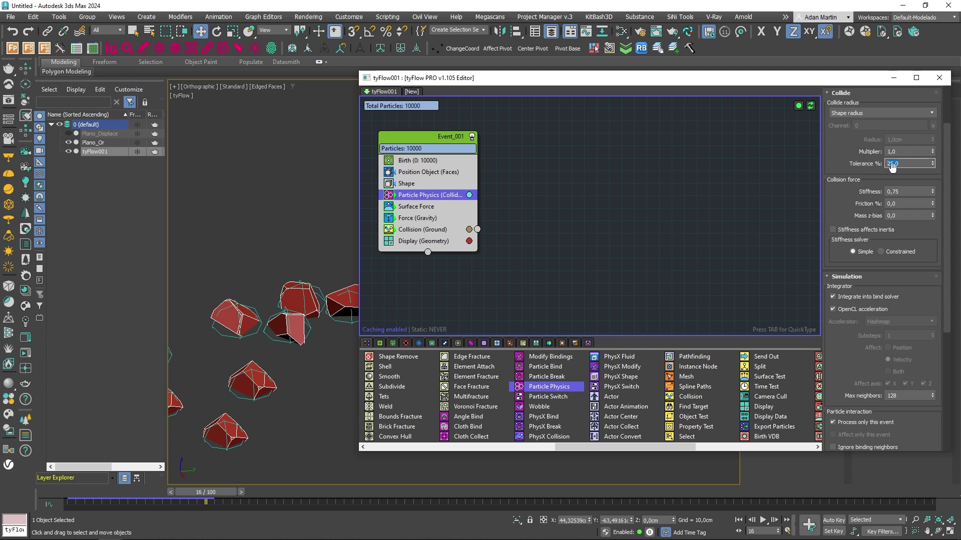
pyautogui.hotkey('shift', 'Tab')
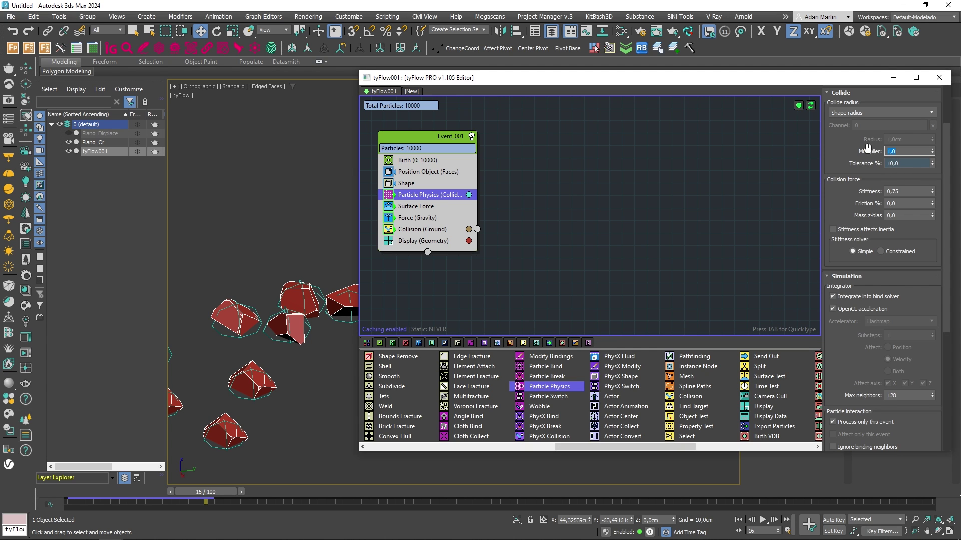
pyautogui.write('0,9')
pyautogui.press('Return')
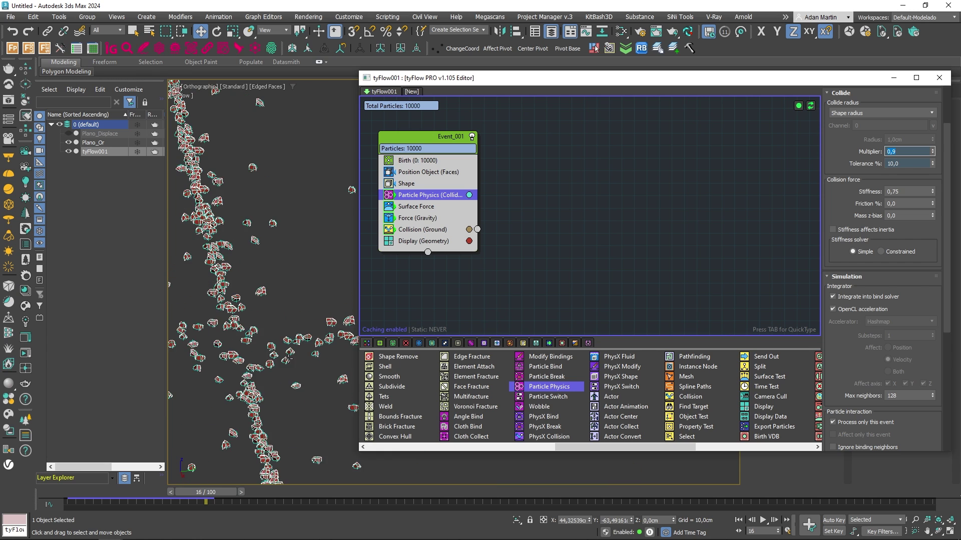
# Step: Hide the collision shapes, then view the chunks at frame 41 in default shading without edged faces
pyautogui.scroll(5, 267, 385)
pyautogui.scroll(-5, 830, 388)
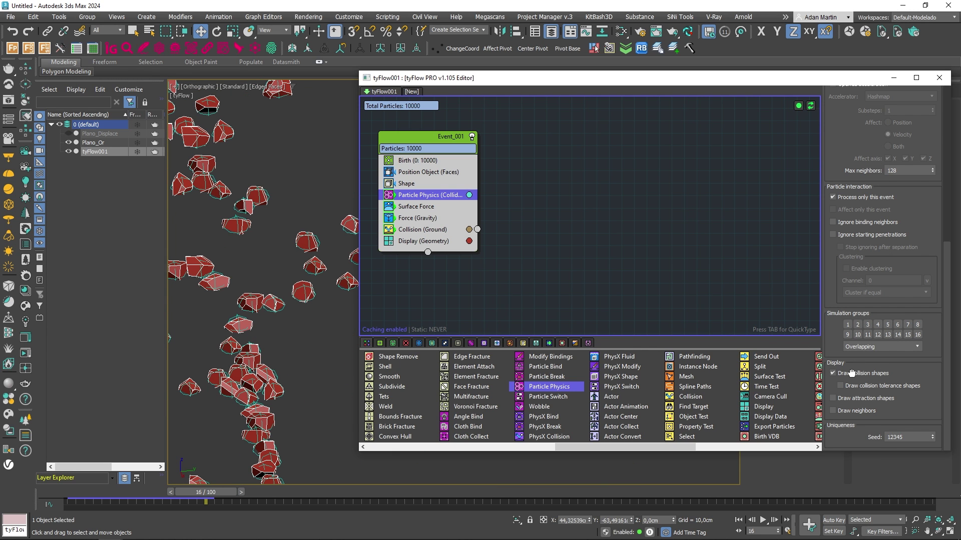
pyautogui.click(851, 373)
pyautogui.moveTo(287, 382); pyautogui.dragTo(276, 376, button='middle')
pyautogui.moveTo(109, 495)
pyautogui.mouseDown()
pyautogui.moveTo(68, 496)
pyautogui.moveTo(305, 483)
pyautogui.moveTo(490, 502)
pyautogui.moveTo(531, 494)
pyautogui.moveTo(687, 499)
pyautogui.moveTo(279, 494)
pyautogui.moveTo(626, 495)
pyautogui.moveTo(572, 523)
pyautogui.moveTo(321, 495)
pyautogui.moveTo(422, 494)
pyautogui.mouseUp()
pyautogui.scroll(-4, 296, 395)
pyautogui.press('F4')
# Step: Try a Normals force of 0,6 cm in the Surface Force operator and check the chunks at frame 50
pyautogui.click(450, 207)
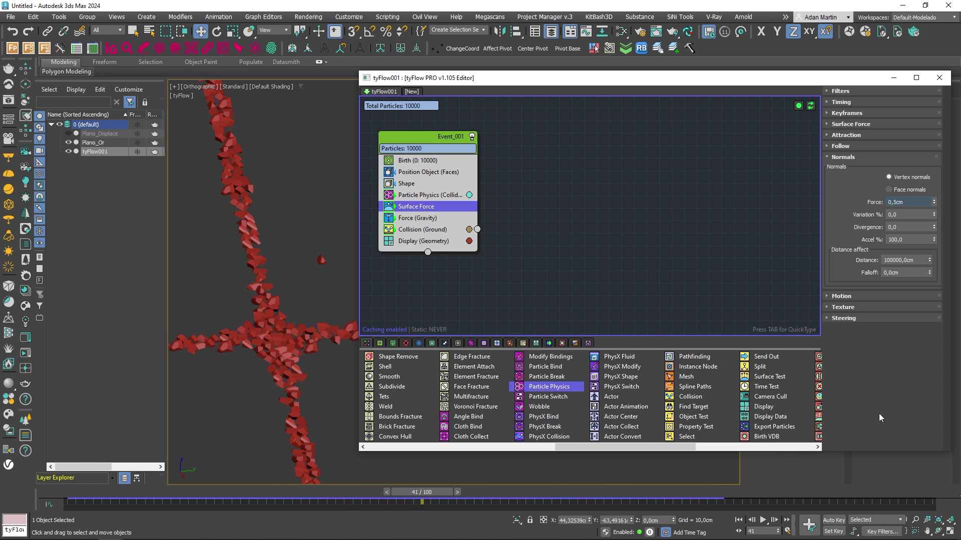
pyautogui.click(914, 201)
pyautogui.write('0,6')
pyautogui.press('Return')
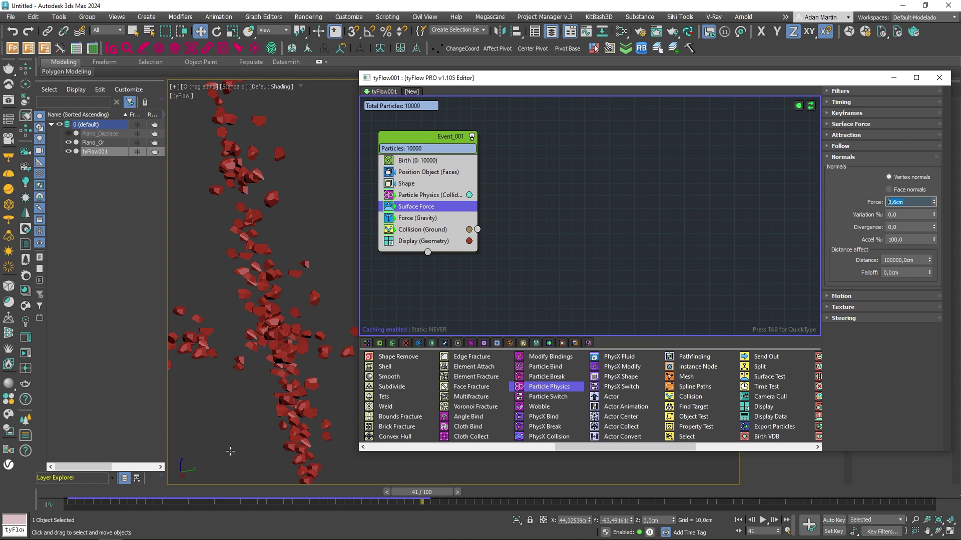
pyautogui.moveTo(235, 496); pyautogui.dragTo(506, 492)
pyautogui.scroll(-8, 279, 330)
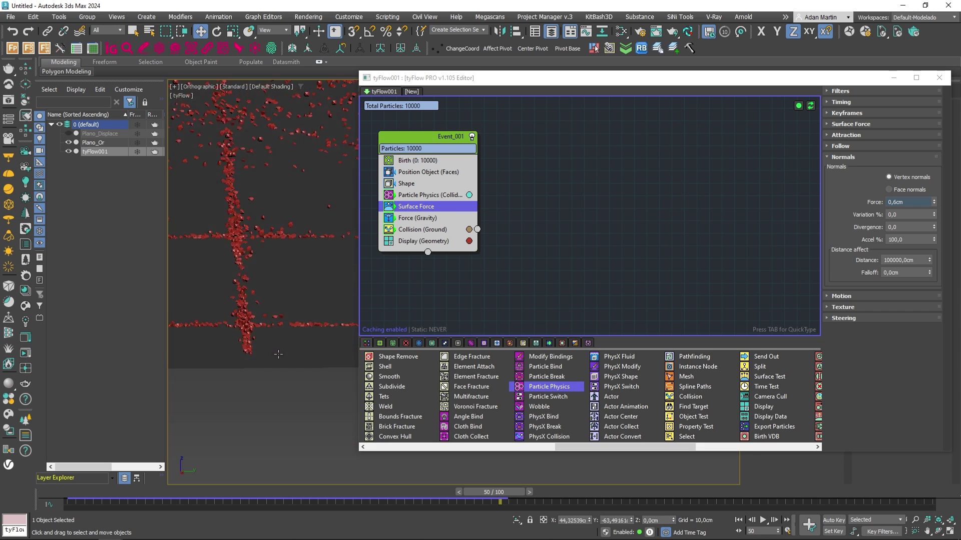
pyautogui.moveTo(280, 330); pyautogui.dragTo(215, 350, button='middle')
# Step: Set the Surface Force operator's Normals force to 0,52 cm and check the chunks close up
pyautogui.doubleClick(903, 203)
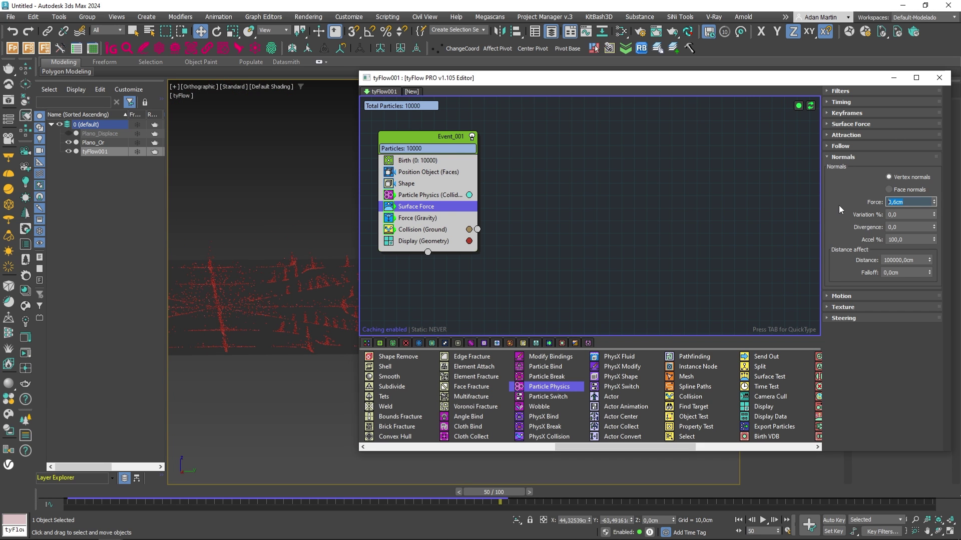
pyautogui.write('0,52')
pyautogui.press('Return')
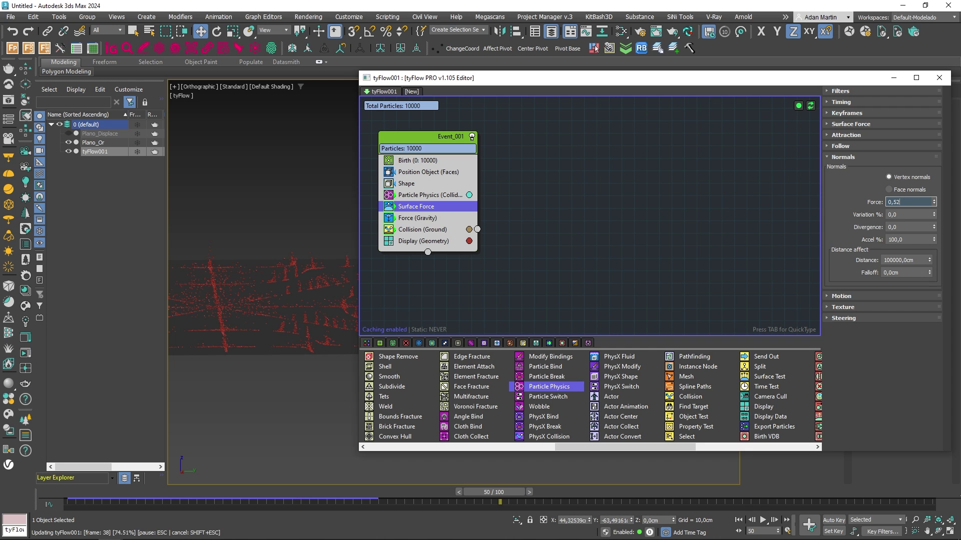
pyautogui.scroll(6, 254, 406)
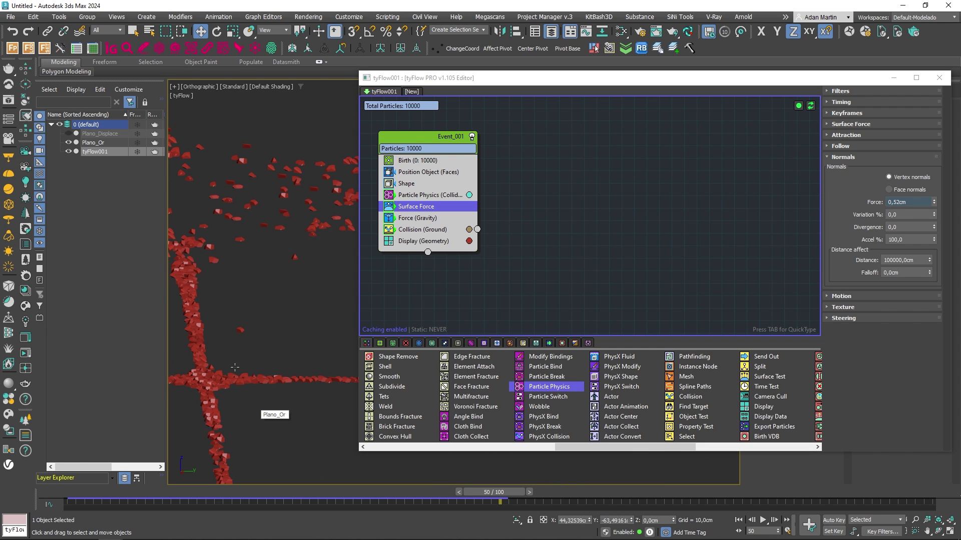
pyautogui.scroll(-6, 278, 333)
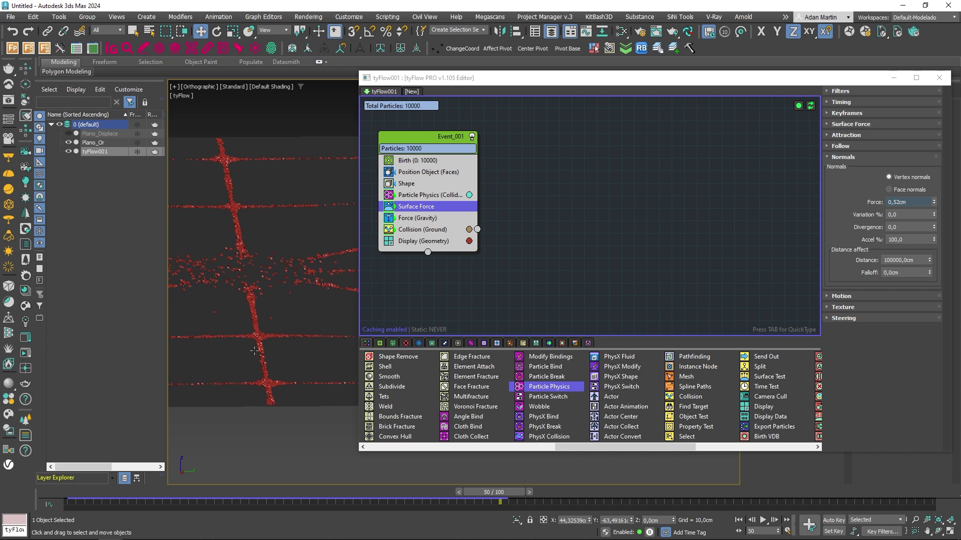
# Step: Set the variation of the Surface Force operator's Normals force to 50%
pyautogui.moveTo(899, 215); pyautogui.dragTo(857, 217)
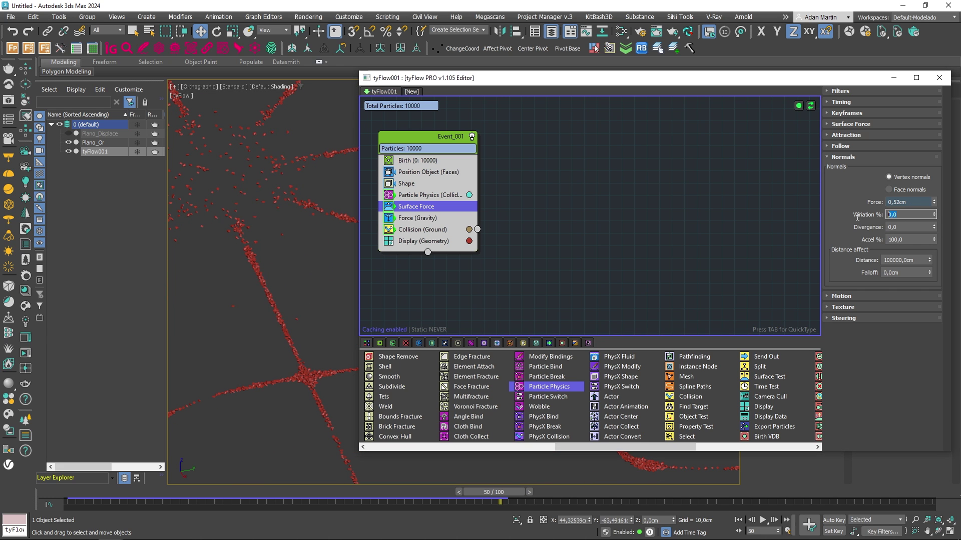
pyautogui.write('50')
pyautogui.press('Return')
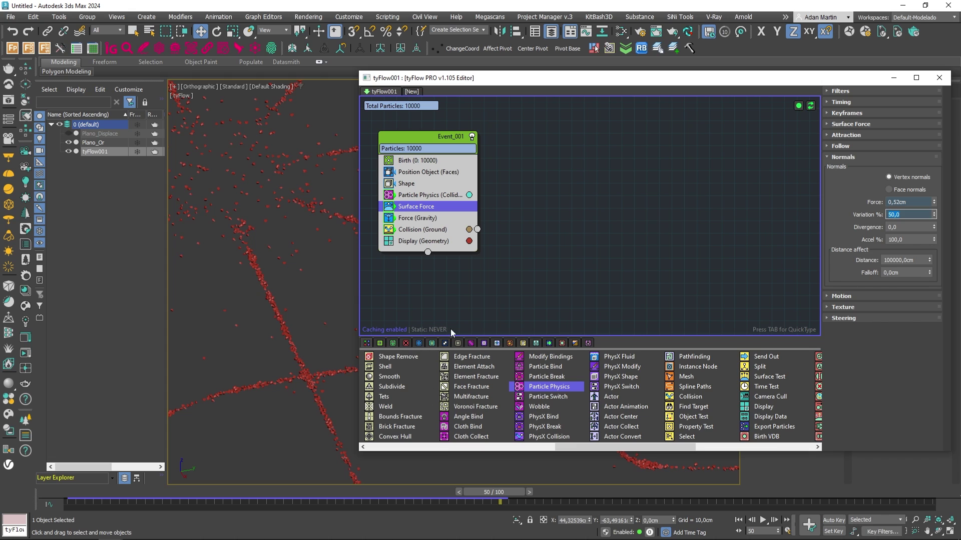
pyautogui.click(899, 202)
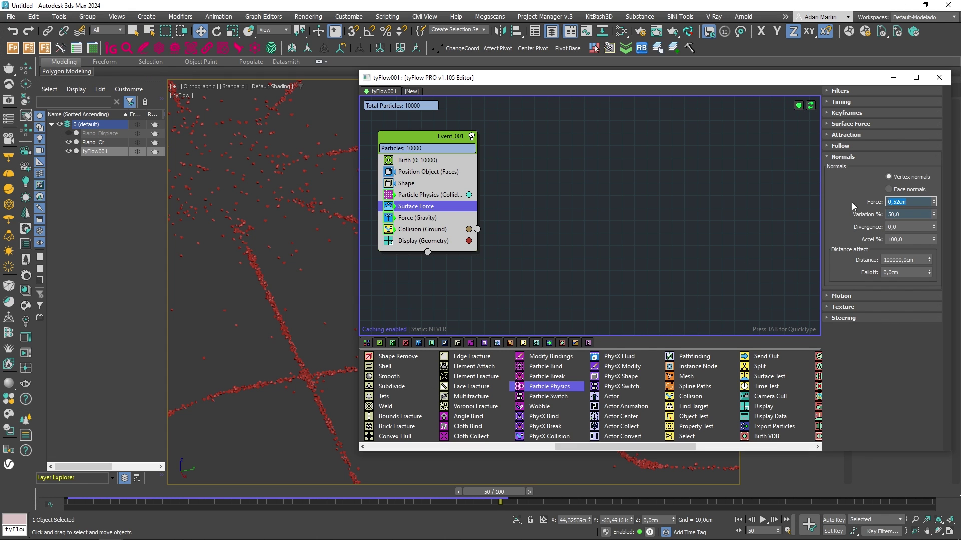
pyautogui.press('Tab')
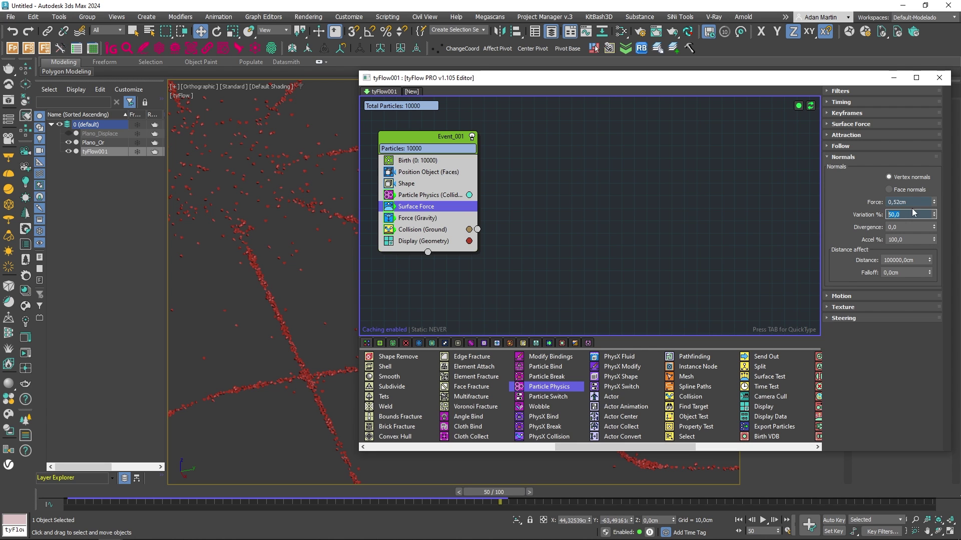
pyautogui.hotkey('shift', 'Tab')
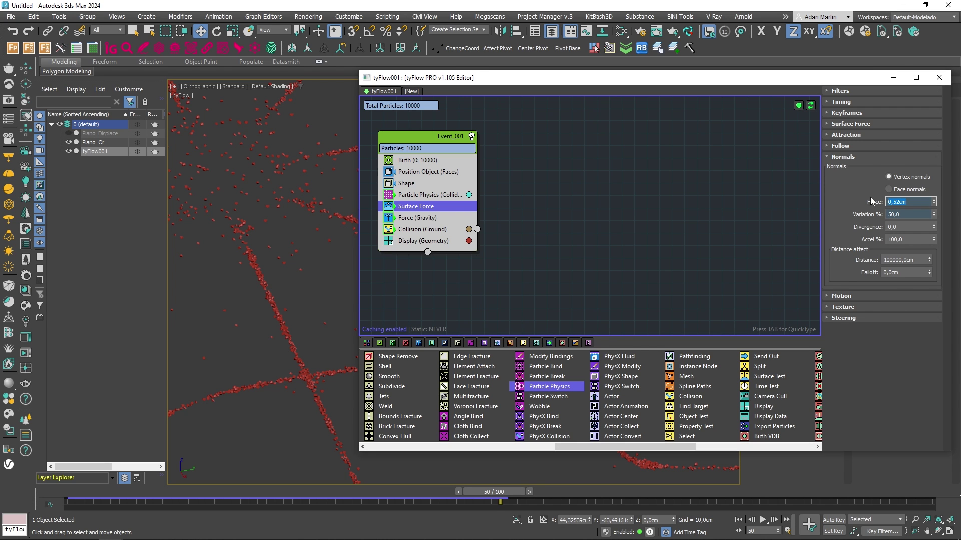
# Step: Scrub to frame 43 and examine how the chunks gather along the pattern lines
pyautogui.moveTo(125, 500); pyautogui.dragTo(272, 496)
pyautogui.scroll(-4, 275, 391)
pyautogui.scroll(4, 275, 392)
pyautogui.moveTo(356, 500); pyautogui.dragTo(437, 502)
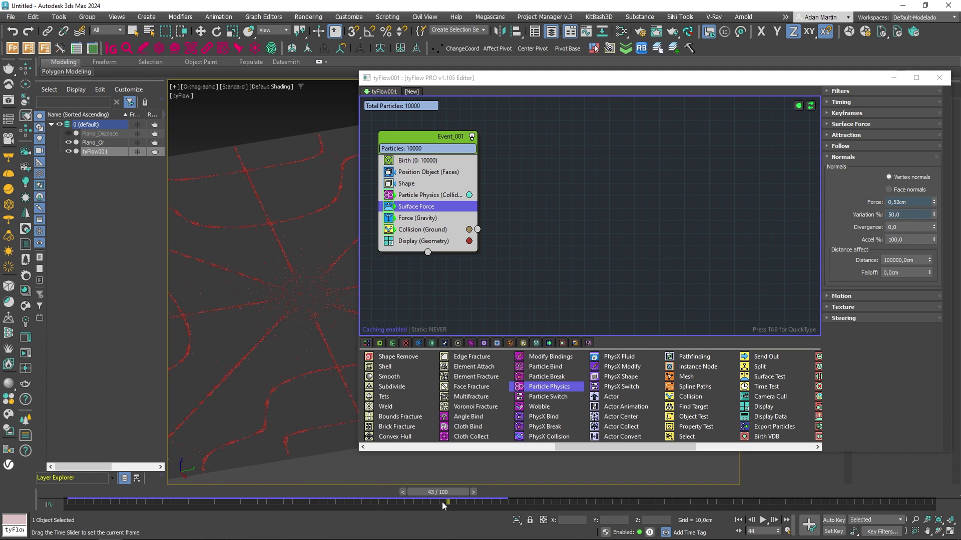
pyautogui.scroll(6, 287, 413)
pyautogui.scroll(-2, 284, 366)
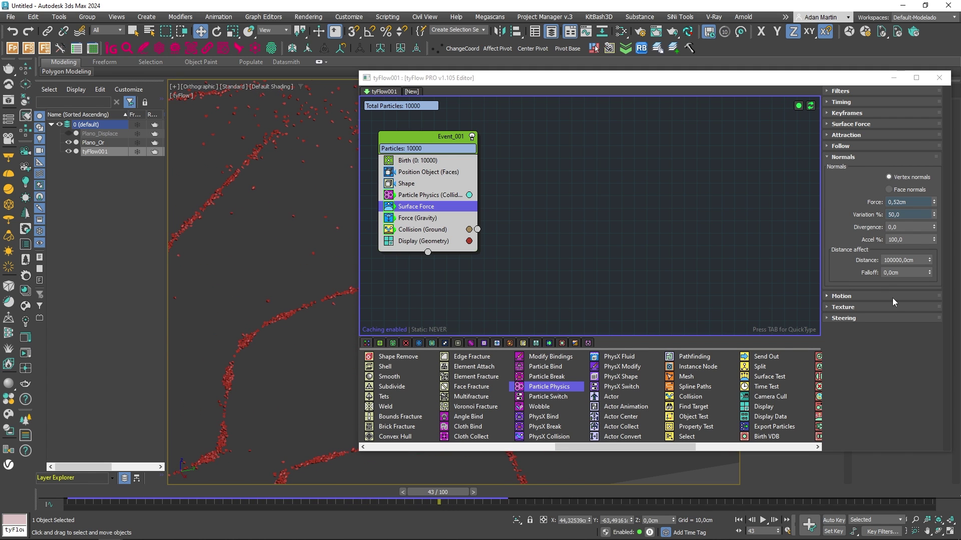
# Step: Set the Surface Force normals divergence to 10 and review the whole pattern up to frame 29
pyautogui.doubleClick(913, 227)
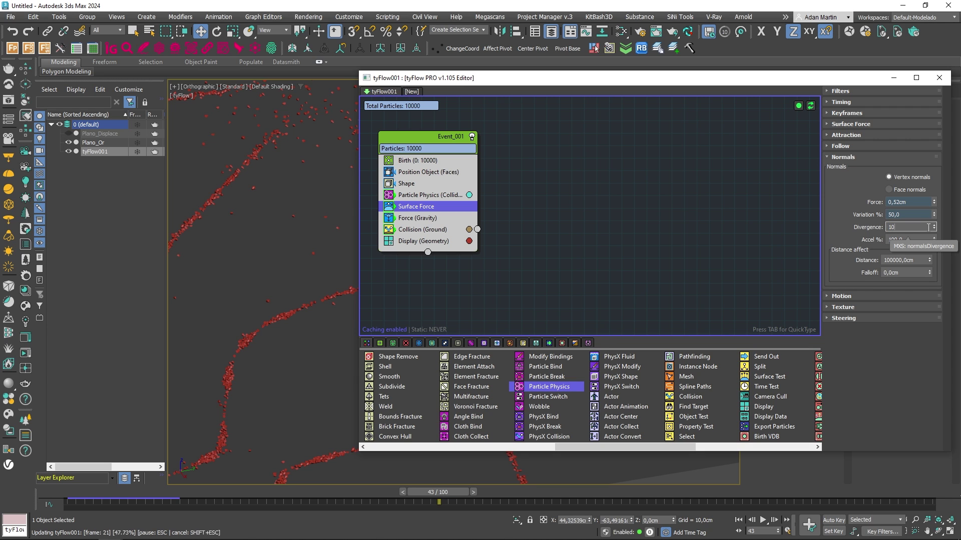
pyautogui.write('5')
pyautogui.press('Return')
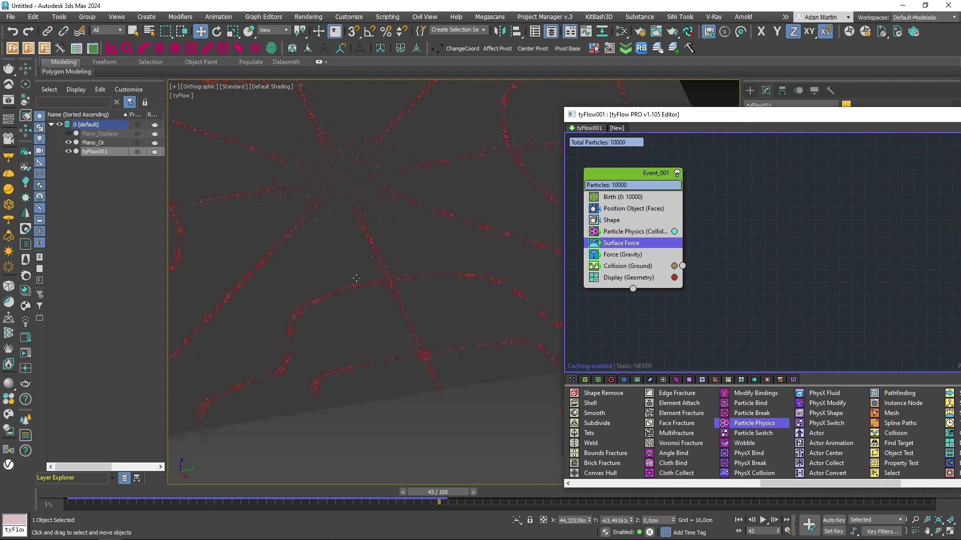
pyautogui.scroll(-3, 356, 278)
pyautogui.moveTo(307, 339); pyautogui.dragTo(327, 428, button='middle')
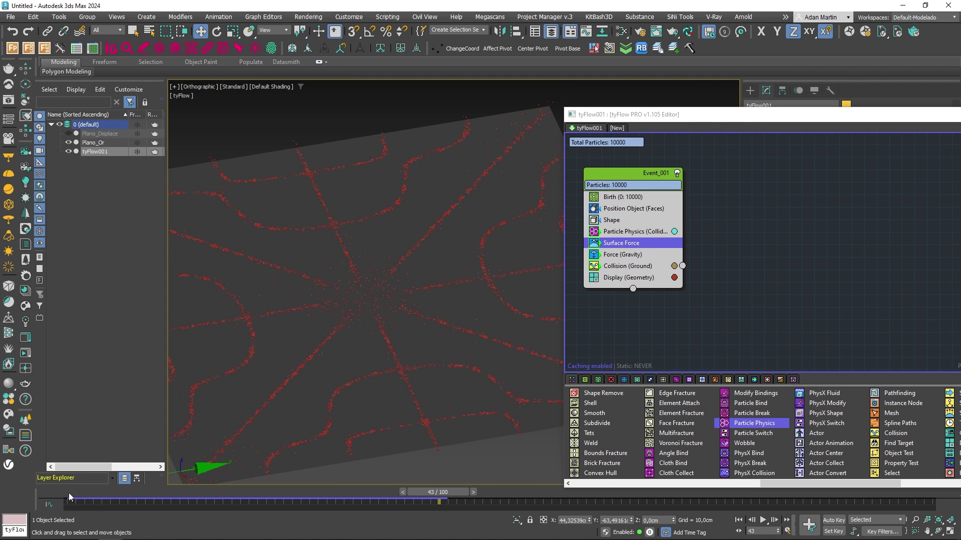
pyautogui.moveTo(69, 496); pyautogui.dragTo(317, 496)
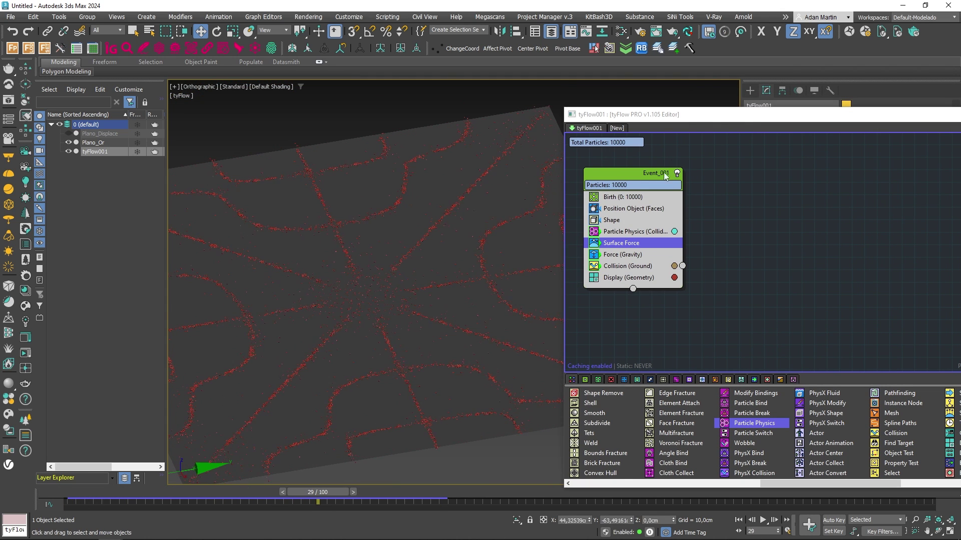
# Step: Set the Surface Force normals variation to 75% and close the tyFlow editor
pyautogui.moveTo(721, 118); pyautogui.dragTo(379, 99)
pyautogui.moveTo(771, 232); pyautogui.dragTo(704, 225)
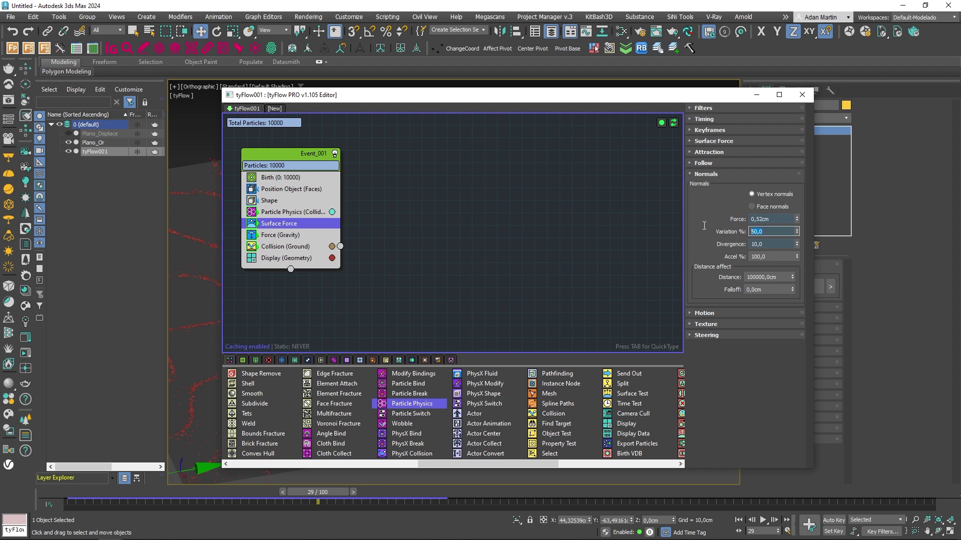
pyautogui.write('75')
pyautogui.press('Return')
pyautogui.click(802, 95)
# Step: Scrub the simulation to frame 46 and examine the complete particle pattern from above in wireframe
pyautogui.scroll(5, 370, 363)
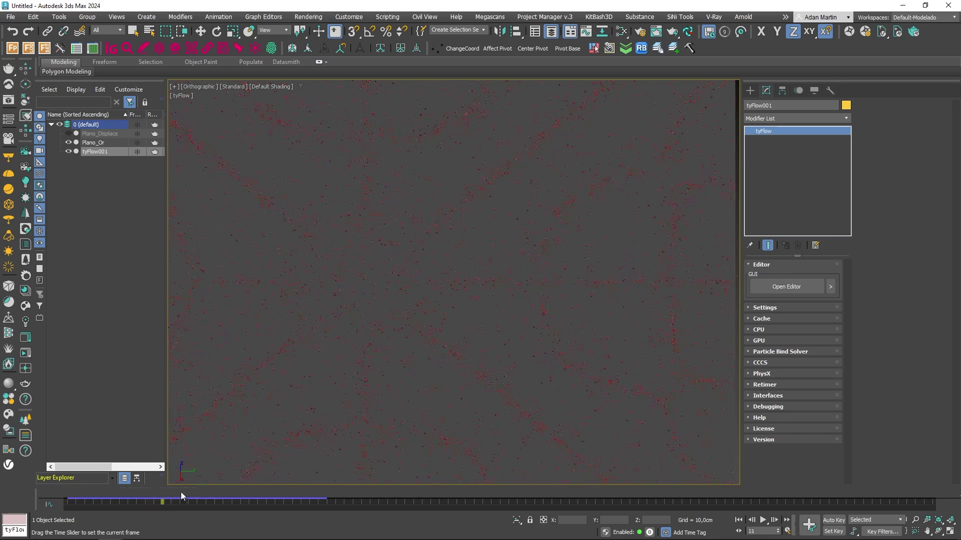
pyautogui.moveTo(342, 491); pyautogui.dragTo(574, 498)
pyautogui.keyDown('alt'); pyautogui.moveTo(476, 412); pyautogui.dragTo(450, 405, button='middle'); pyautogui.keyUp('alt')
pyautogui.scroll(-4, 483, 418)
pyautogui.moveTo(472, 493); pyautogui.dragTo(472, 523)
pyautogui.keyDown('alt'); pyautogui.moveTo(422, 454); pyautogui.dragTo(414, 450, button='middle'); pyautogui.keyUp('alt')
pyautogui.moveTo(414, 450)
pyautogui.mouseDown(button='middle')
pyautogui.moveTo(346, 429)
pyautogui.moveTo(352, 446)
pyautogui.moveTo(360, 429)
pyautogui.moveTo(343, 408)
pyautogui.mouseUp(button='middle')
pyautogui.scroll(-3, 353, 452)
pyautogui.press('F3')
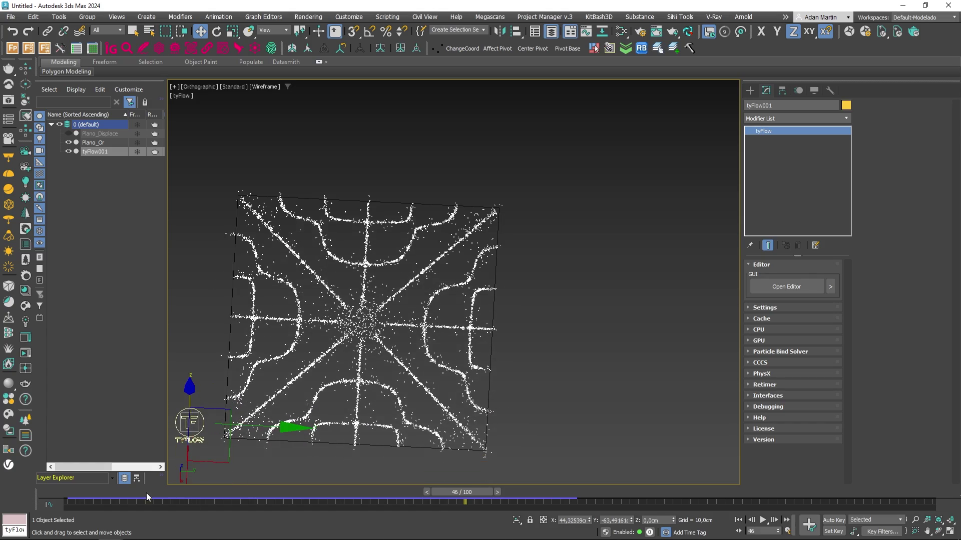
# Step: Examine the particle pattern along the plane's borders at frame 63, close up and from the top in wireframe
pyautogui.moveTo(146, 493); pyautogui.dragTo(614, 494)
pyautogui.press('w')
pyautogui.scroll(6, 504, 209)
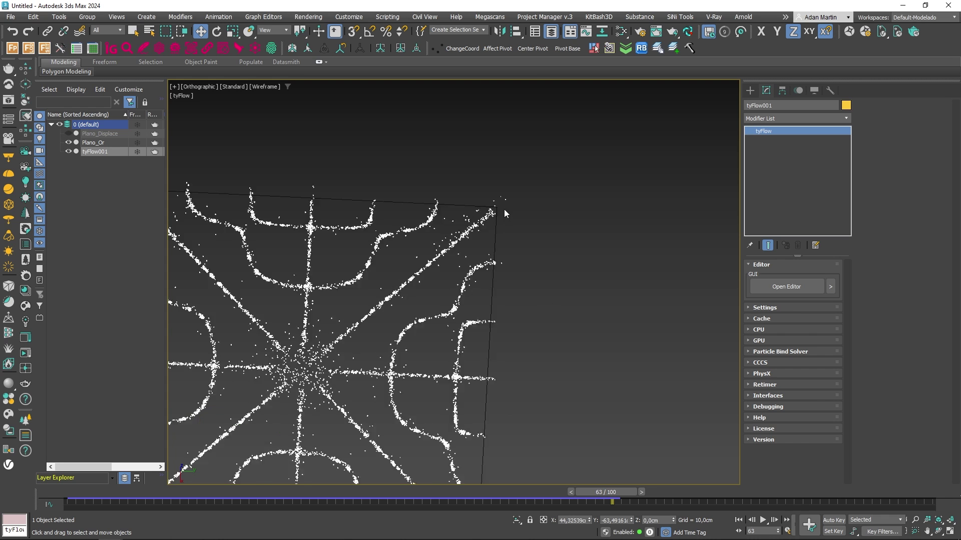
pyautogui.scroll(5, 490, 329)
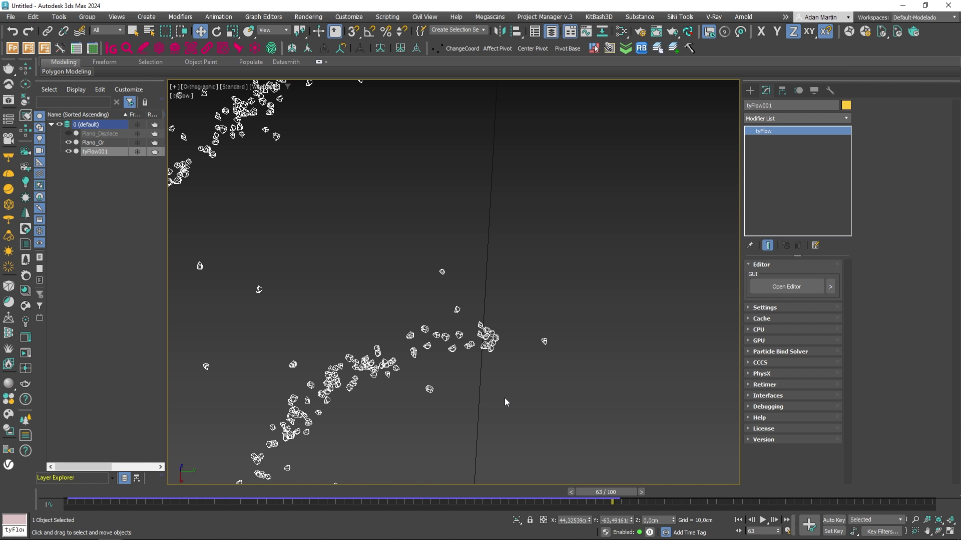
pyautogui.scroll(-10, 504, 398)
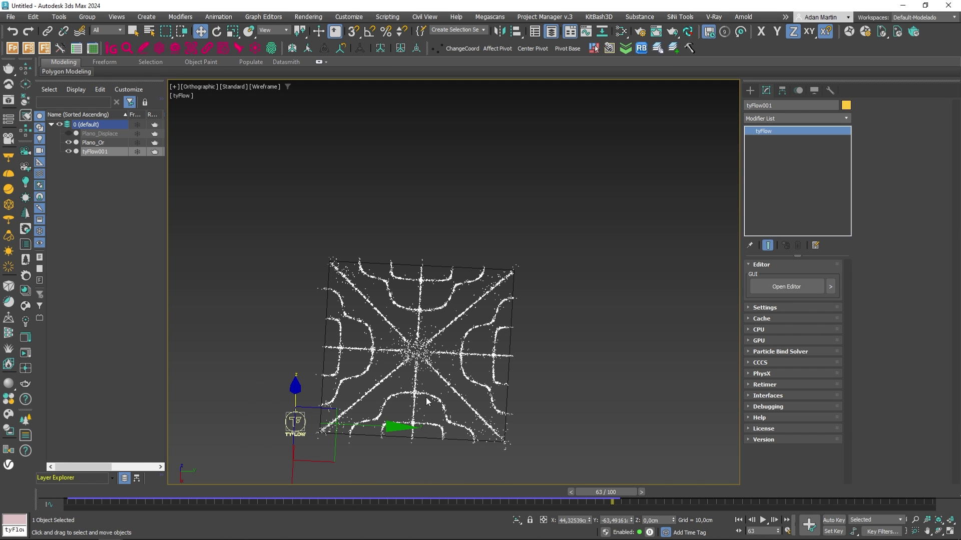
pyautogui.moveTo(469, 390); pyautogui.dragTo(452, 390, button='middle')
pyautogui.press('t')
pyautogui.scroll(5, 453, 392)
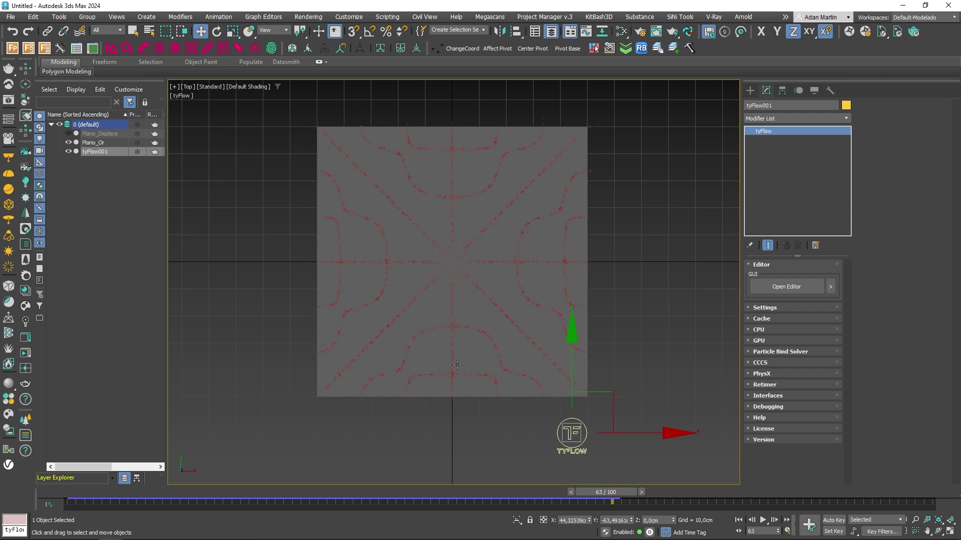
pyautogui.press('F3')
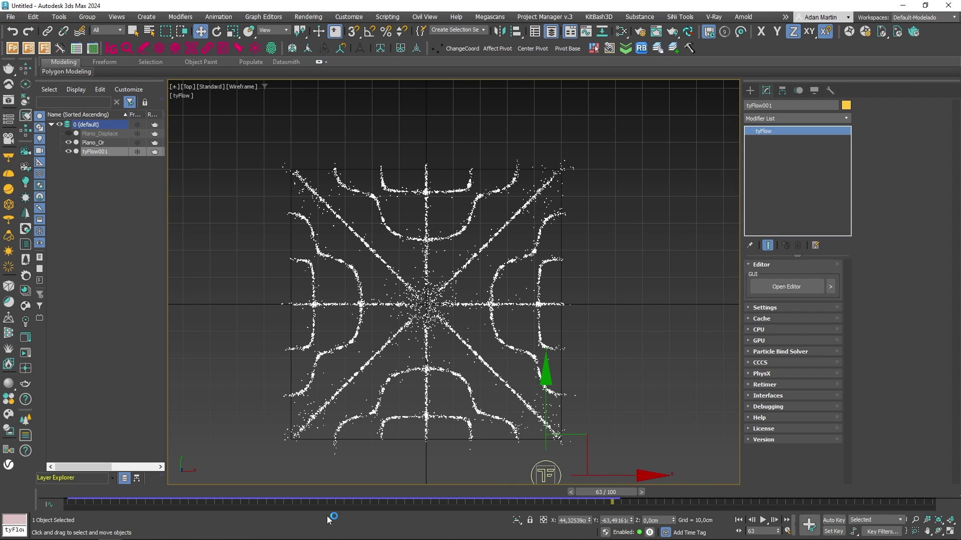
# Step: Return to frame 0 and create a box with snapping that covers the particle plane from corner to corner
pyautogui.click(98, 492)
pyautogui.click(750, 91)
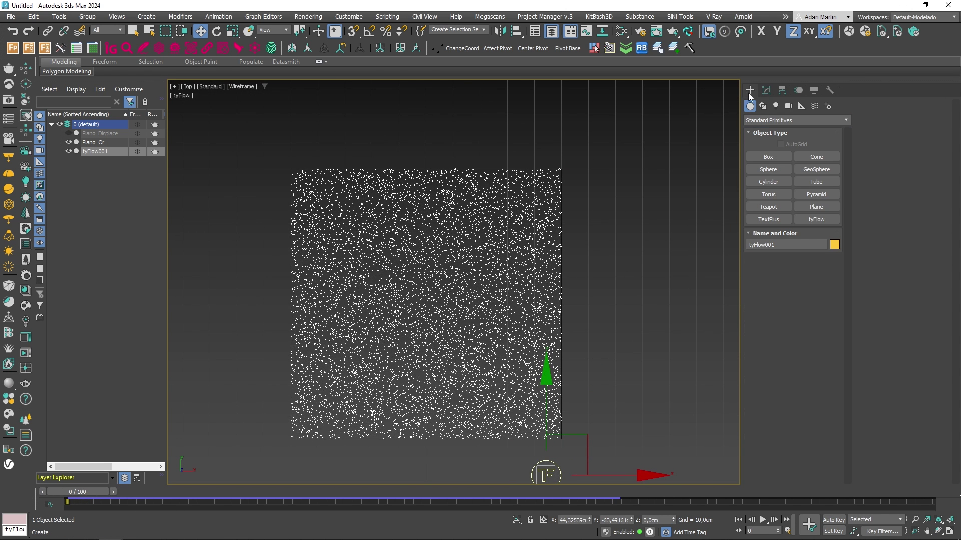
pyautogui.click(776, 157)
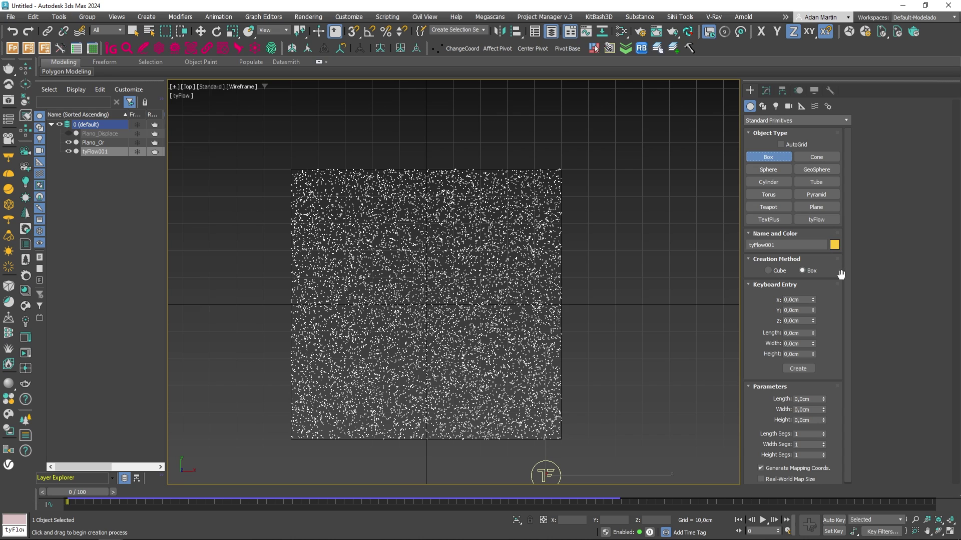
pyautogui.press('s')
pyautogui.moveTo(288, 164); pyautogui.dragTo(560, 439)
pyautogui.click(598, 392)
# Step: Lower the box to Z -10 cm so the plane sits at its mid-height, and convert it to Editable Poly
pyautogui.keyDown('alt'); pyautogui.moveTo(599, 399); pyautogui.dragTo(585, 319, button='middle'); pyautogui.keyUp('alt')
pyautogui.press('w')
pyautogui.moveTo(426, 261)
pyautogui.mouseDown()
pyautogui.moveTo(426, 241)
pyautogui.moveTo(427, 358)
pyautogui.moveTo(424, 261)
pyautogui.mouseUp()
pyautogui.moveTo(285, 311); pyautogui.dragTo(490, 304)
pyautogui.hotkey('ctrl', 'e')
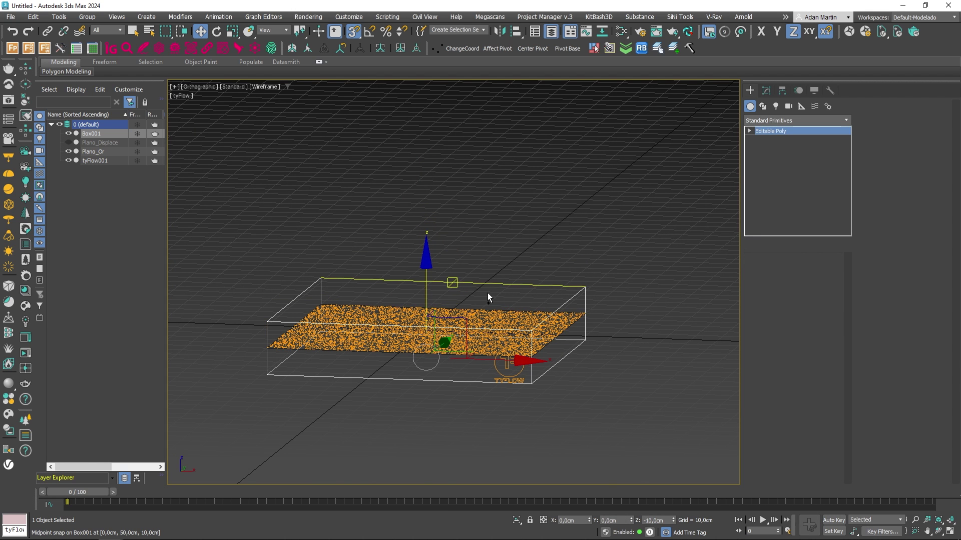
# Step: Delete the top and bottom polygons of the box, keeping only its four side walls
pyautogui.keyDown('alt'); pyautogui.moveTo(488, 293); pyautogui.dragTo(494, 302, button='middle'); pyautogui.keyUp('alt')
pyautogui.press('4')
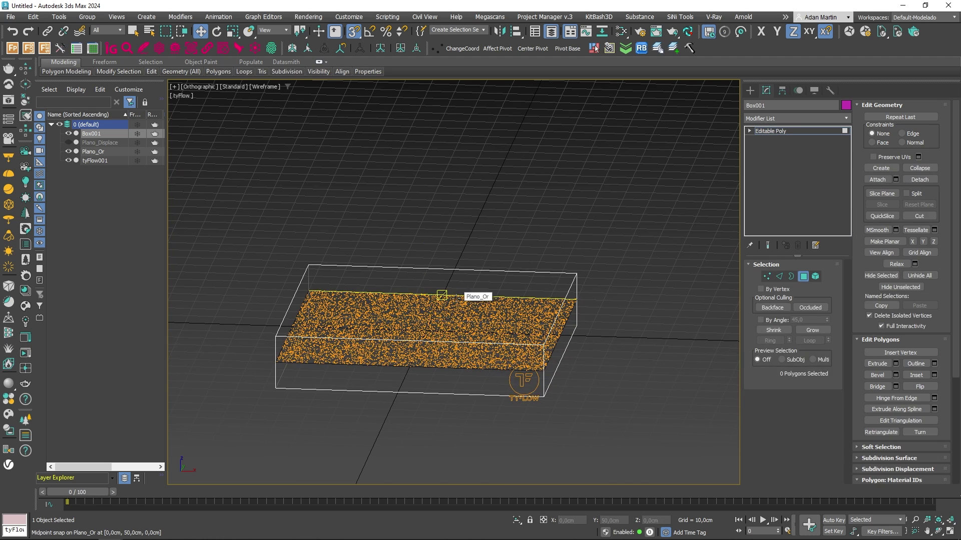
pyautogui.click(440, 295)
pyautogui.click(441, 311)
pyautogui.click(448, 323)
pyautogui.press('Delete')
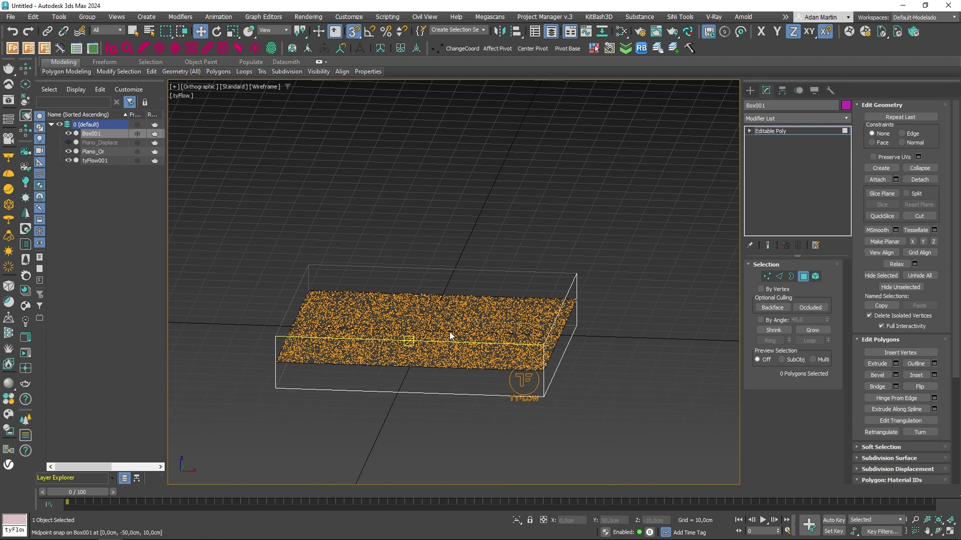
# Step: Flip all four wall polygons of the box so their normals face inward, and leave polygon editing
pyautogui.hotkey('ctrl', 'a')
pyautogui.press('F3')
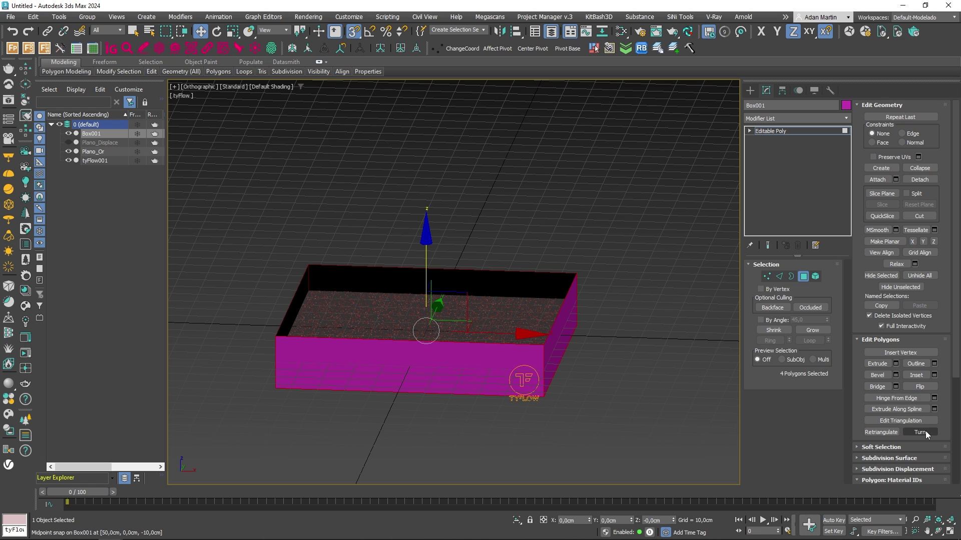
pyautogui.click(920, 387)
pyautogui.keyDown('alt'); pyautogui.moveTo(591, 380); pyautogui.dragTo(566, 296, button='middle'); pyautogui.keyUp('alt')
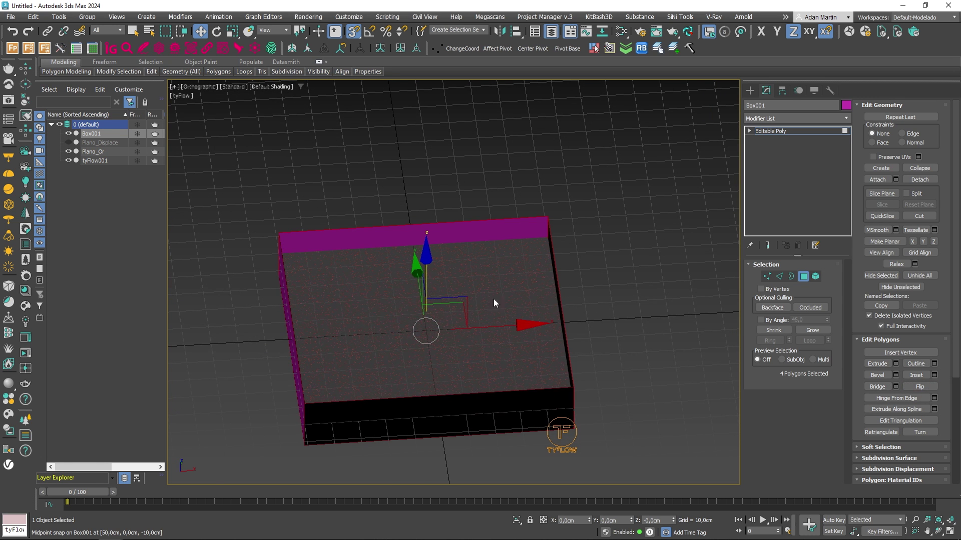
pyautogui.press('4')
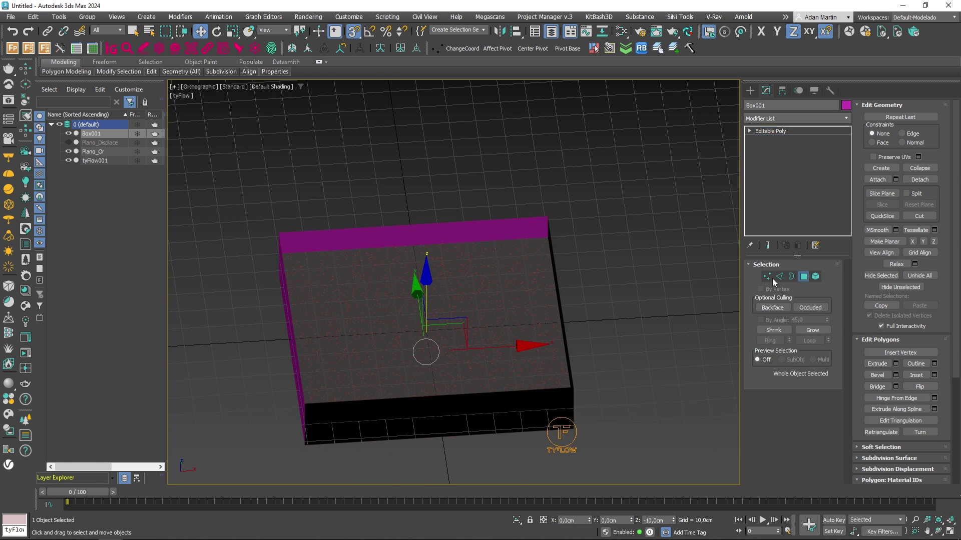
pyautogui.keyDown('alt'); pyautogui.moveTo(382, 254); pyautogui.dragTo(449, 318, button='middle'); pyautogui.keyUp('alt')
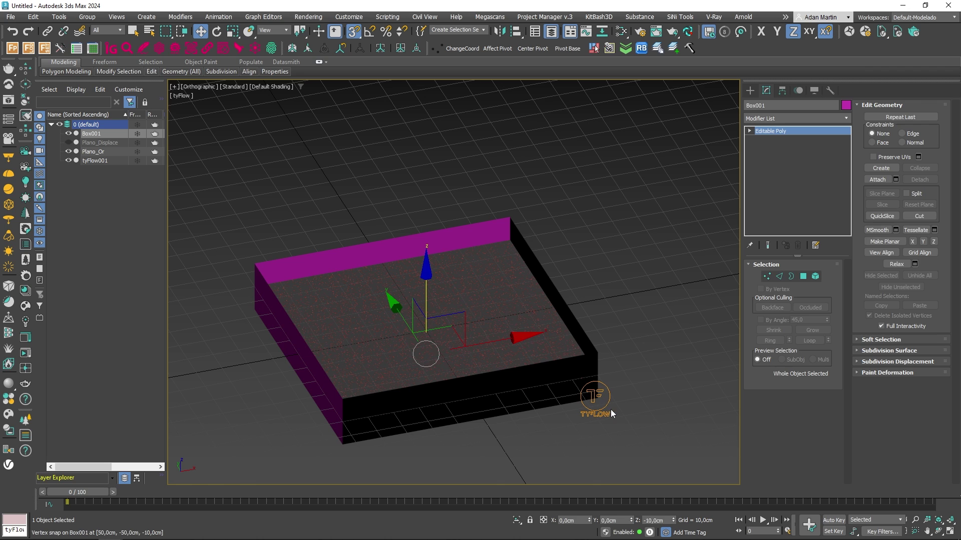
# Step: Add a second Surface Force operator to Event_001 of tyFlow001 and assign Box001 as its object
pyautogui.click(595, 401)
pyautogui.click(786, 286)
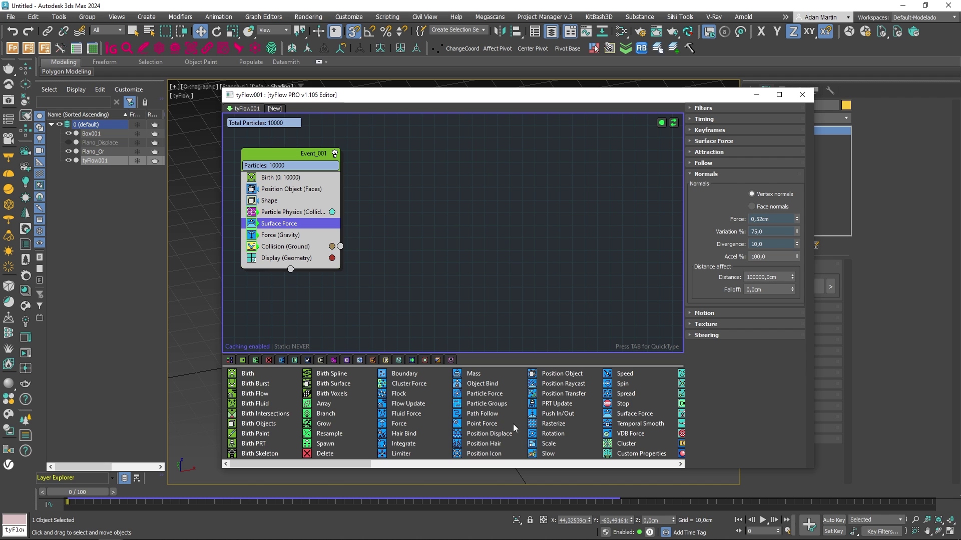
pyautogui.moveTo(633, 413); pyautogui.dragTo(283, 228)
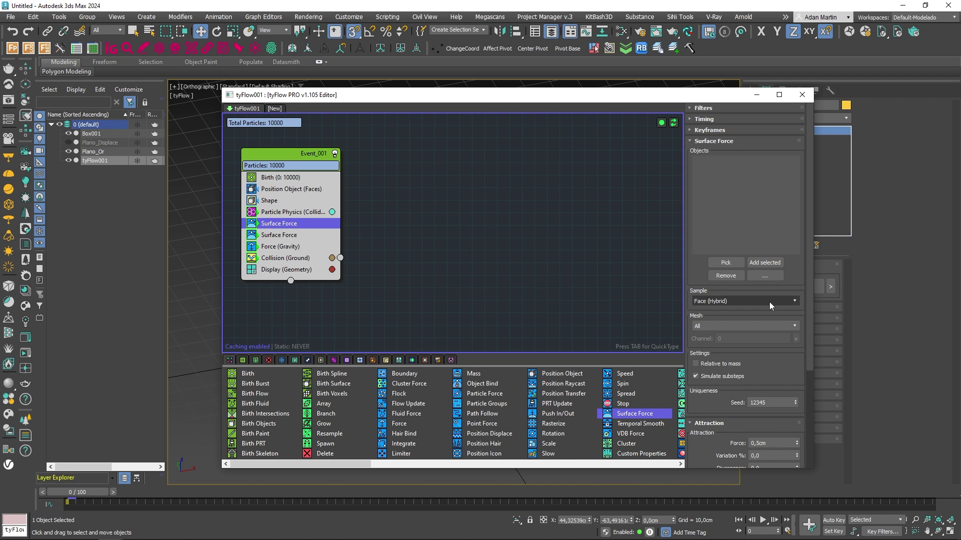
pyautogui.click(726, 263)
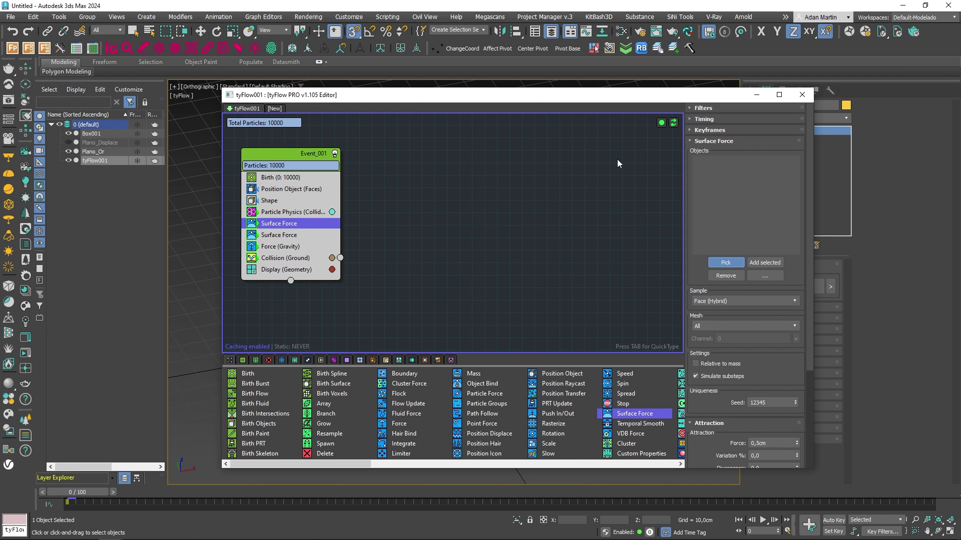
pyautogui.click(92, 133)
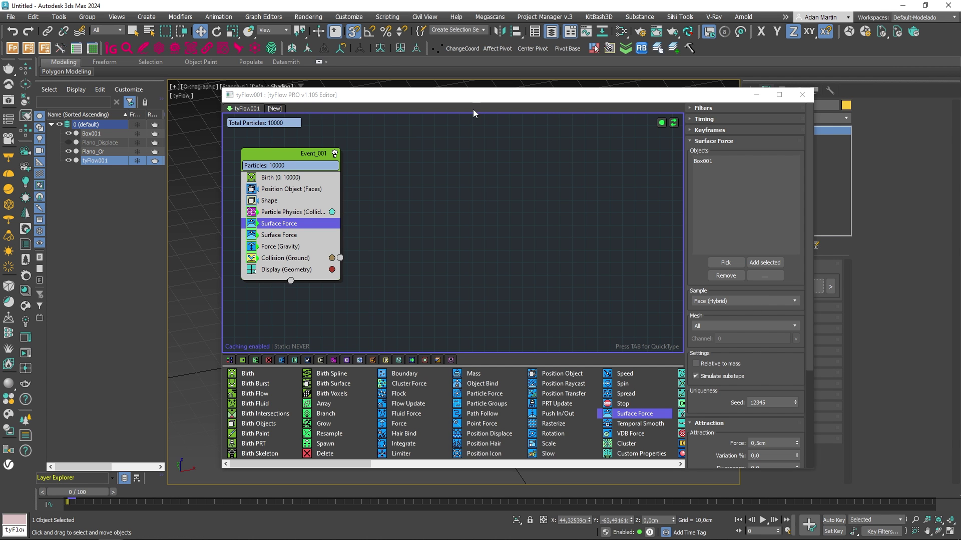
# Step: Preview the early frames of the simulation in the top wireframe view with the box's surface force active
pyautogui.moveTo(474, 95); pyautogui.dragTo(575, 87)
pyautogui.press('t')
pyautogui.scroll(3, 299, 334)
pyautogui.moveTo(278, 304); pyautogui.dragTo(212, 296, button='middle')
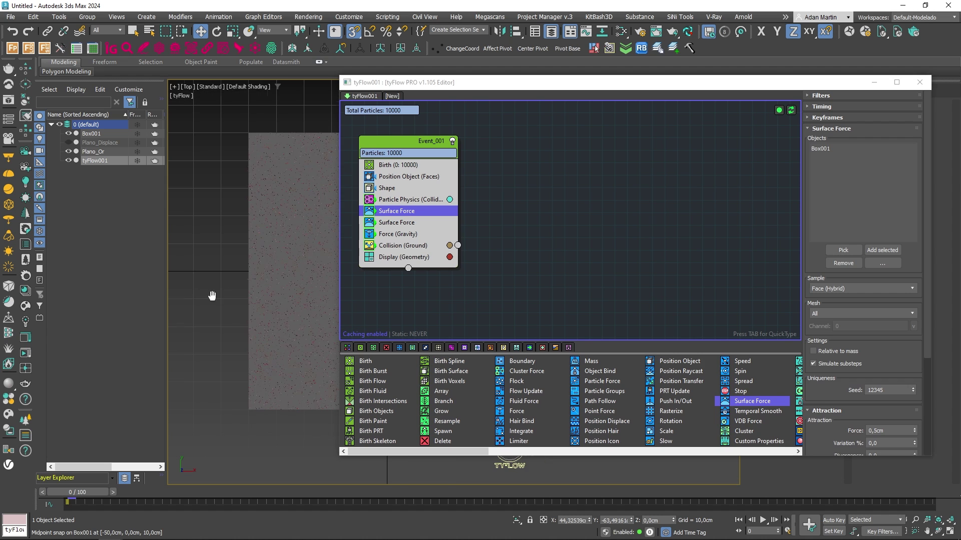
pyautogui.press('F3')
pyautogui.moveTo(74, 495); pyautogui.dragTo(226, 491)
pyautogui.moveTo(403, 84); pyautogui.dragTo(649, 90)
pyautogui.moveTo(201, 493)
pyautogui.mouseDown()
pyautogui.moveTo(686, 498)
pyautogui.moveTo(150, 495)
pyautogui.moveTo(198, 496)
pyautogui.moveTo(153, 509)
pyautogui.moveTo(212, 504)
pyautogui.moveTo(60, 501)
pyautogui.mouseUp()
pyautogui.press('F3')
pyautogui.press('F3')
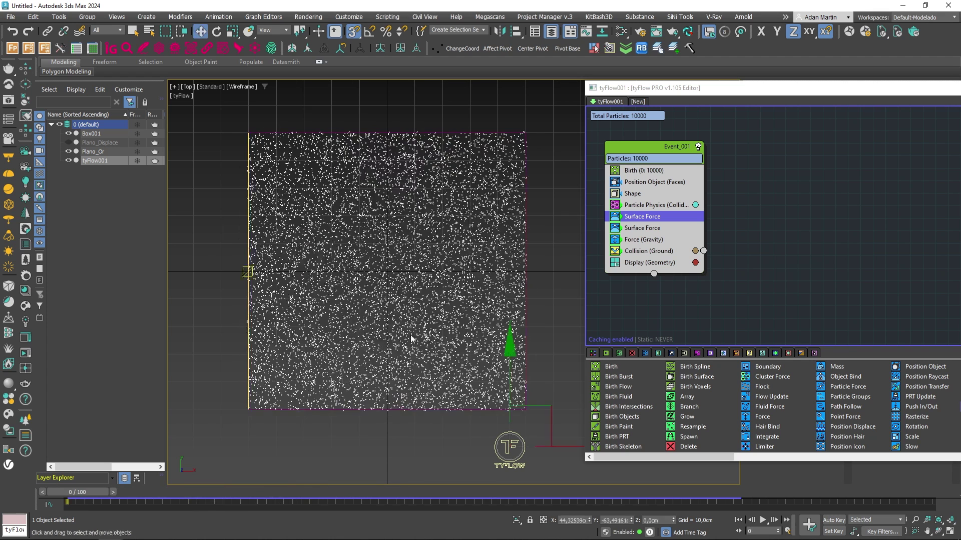
# Step: In the box's Surface Force, set the Attraction force to 0 cm and the Normals force to 0,25 cm
pyautogui.moveTo(741, 92); pyautogui.dragTo(429, 86)
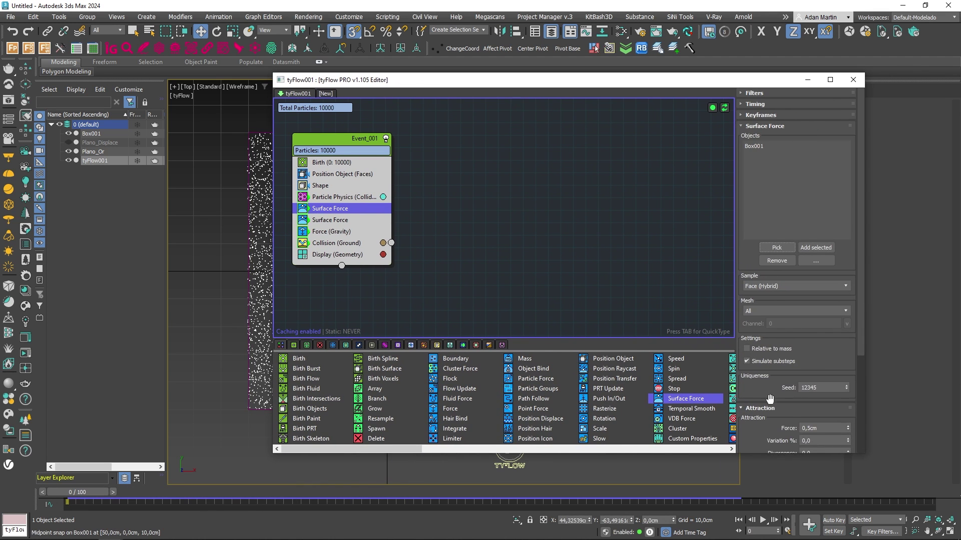
pyautogui.scroll(-3, 770, 398)
pyautogui.press('Return')
pyautogui.scroll(-1, 755, 322)
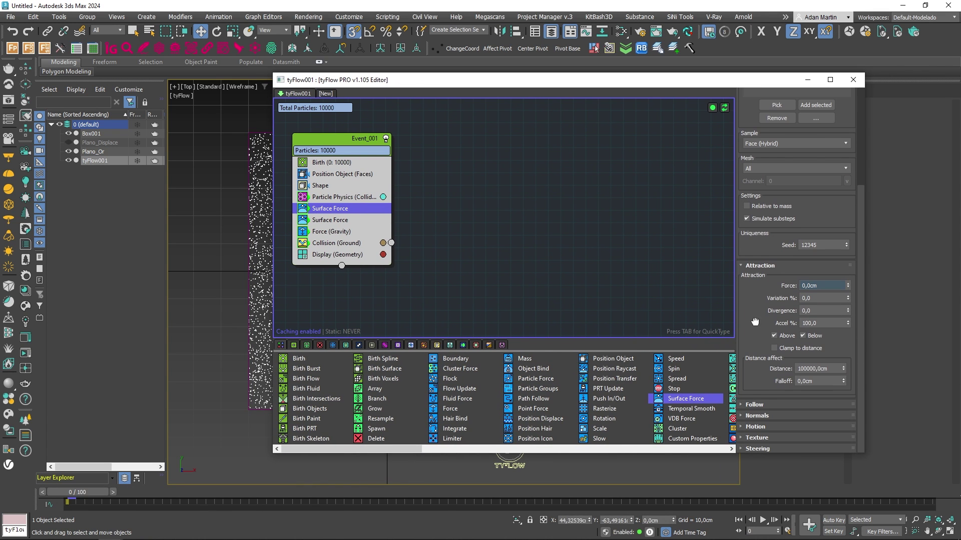
pyautogui.click(757, 416)
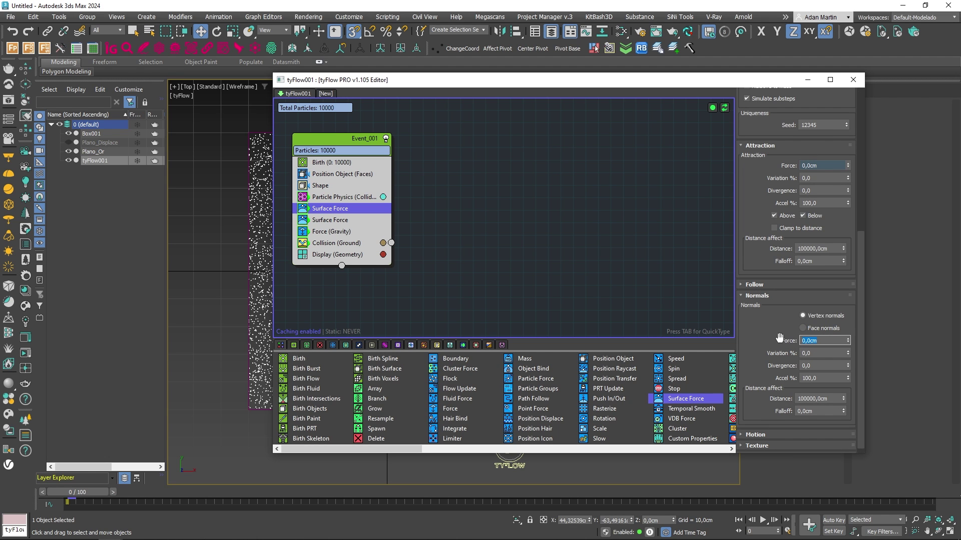
pyautogui.write('0,25')
pyautogui.press('Return')
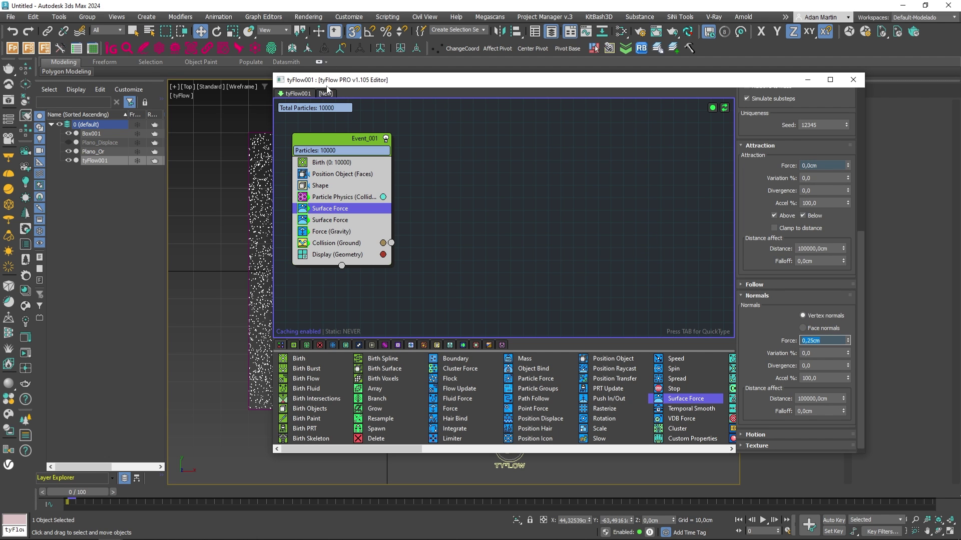
# Step: Run the simulation through to frame 100 and examine how the box walls push the particles inward
pyautogui.moveTo(326, 88); pyautogui.dragTo(550, 100)
pyautogui.moveTo(82, 493); pyautogui.dragTo(620, 502)
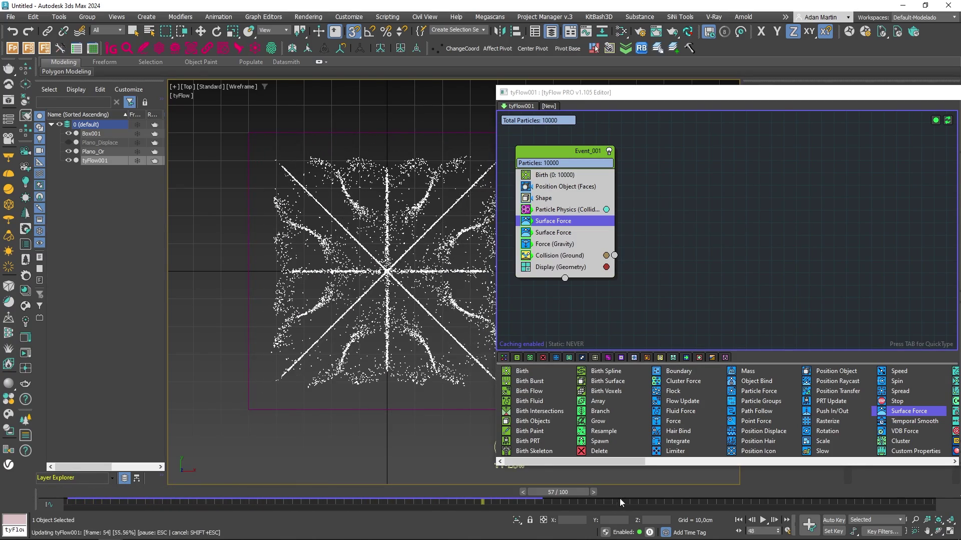
pyautogui.press('w')
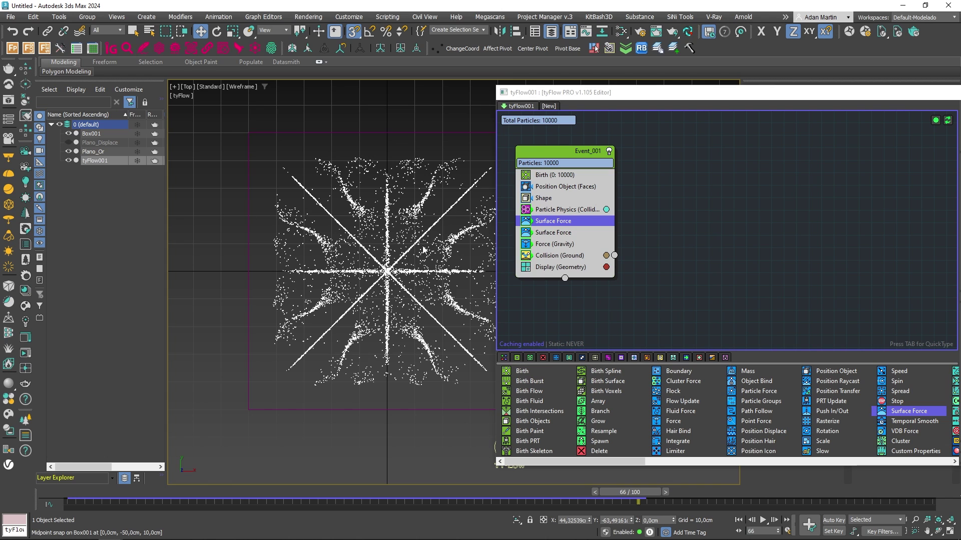
pyautogui.moveTo(605, 492); pyautogui.dragTo(916, 493)
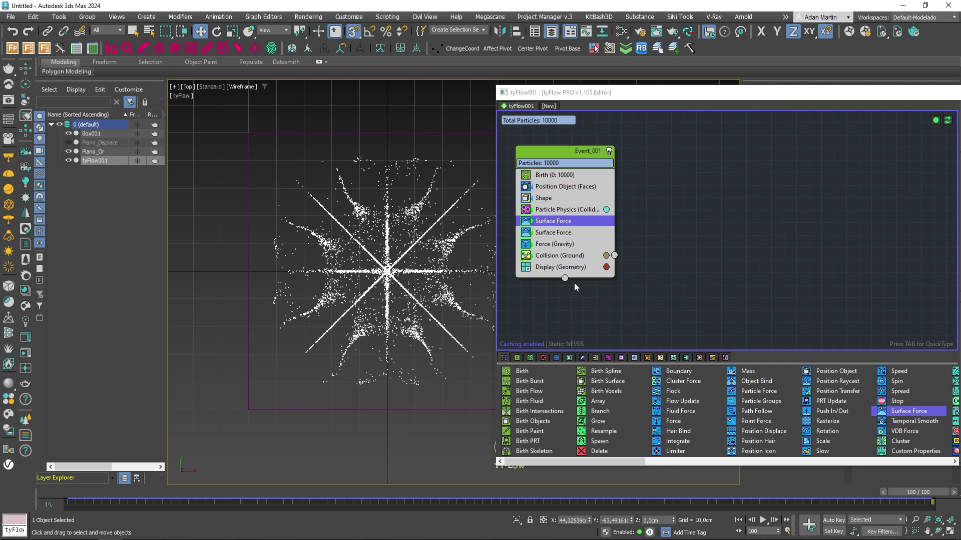
pyautogui.moveTo(951, 493); pyautogui.dragTo(945, 515)
pyautogui.scroll(4, 396, 304)
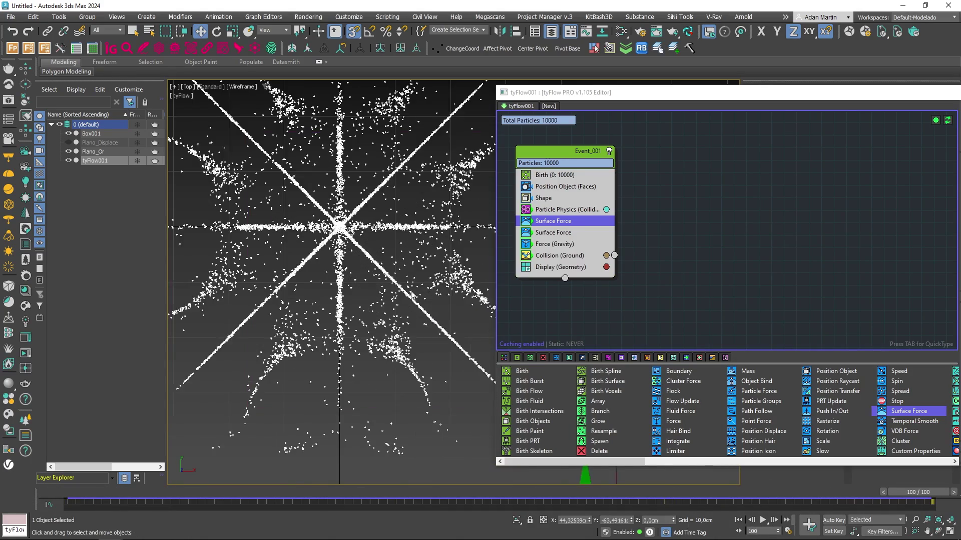
pyautogui.moveTo(349, 288)
pyautogui.mouseDown(button='middle')
pyautogui.moveTo(337, 338)
pyautogui.moveTo(357, 345)
pyautogui.moveTo(365, 296)
pyautogui.moveTo(407, 326)
pyautogui.moveTo(368, 308)
pyautogui.moveTo(371, 327)
pyautogui.mouseUp(button='middle')
pyautogui.press('F3')
pyautogui.scroll(-5, 407, 326)
pyautogui.scroll(3, 370, 281)
pyautogui.press('F3')
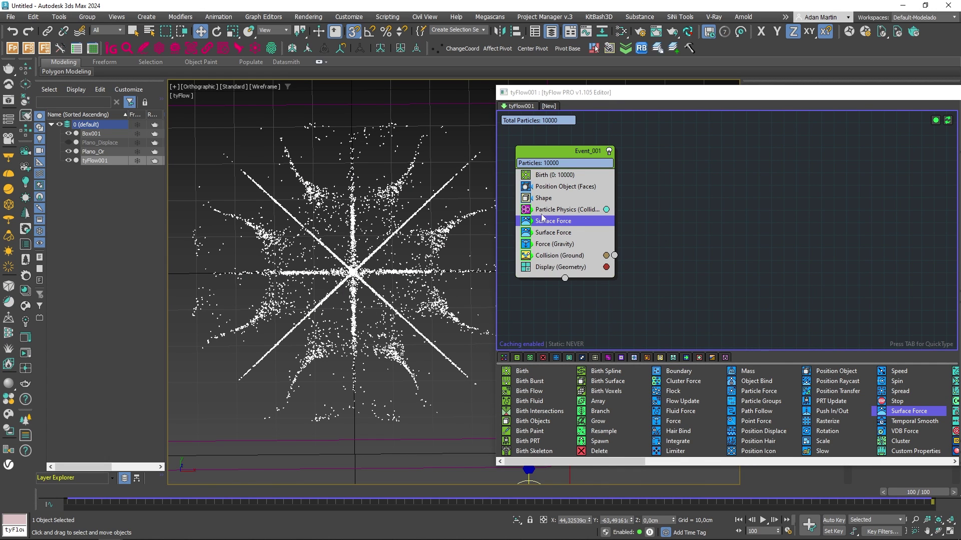
# Step: Limit the Normals force of the box's Surface Force to an affect distance of 0,25 cm
pyautogui.scroll(-4, 378, 308)
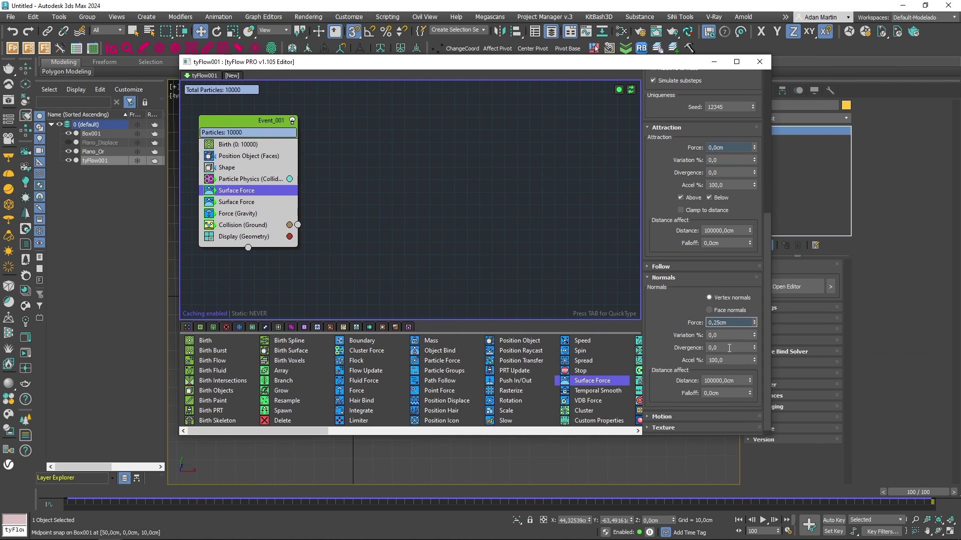
pyautogui.click(728, 381)
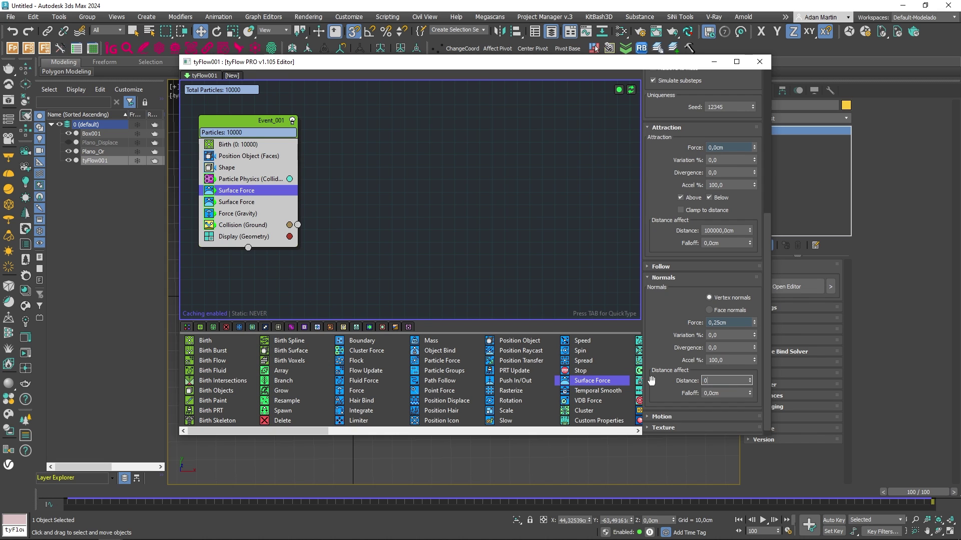
pyautogui.write('0,25')
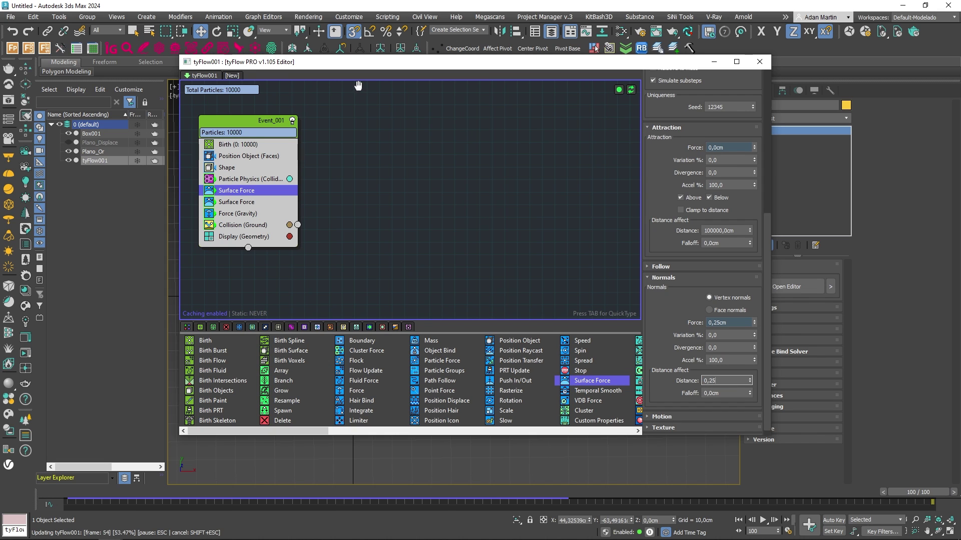
pyautogui.press('Return')
# Step: Inspect the particles near the box walls at frame 100 and the whole pattern at frame 38
pyautogui.moveTo(312, 66); pyautogui.dragTo(547, 77)
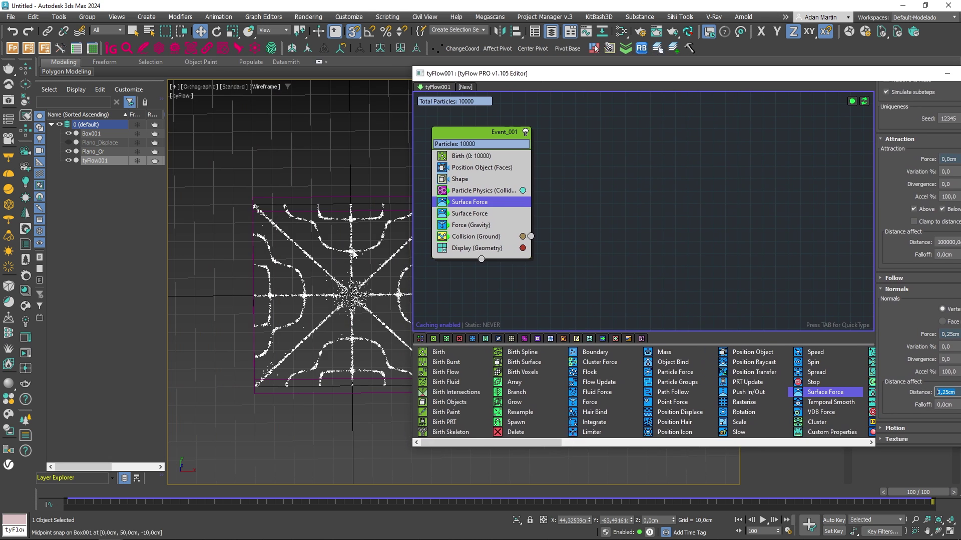
pyautogui.scroll(6, 299, 233)
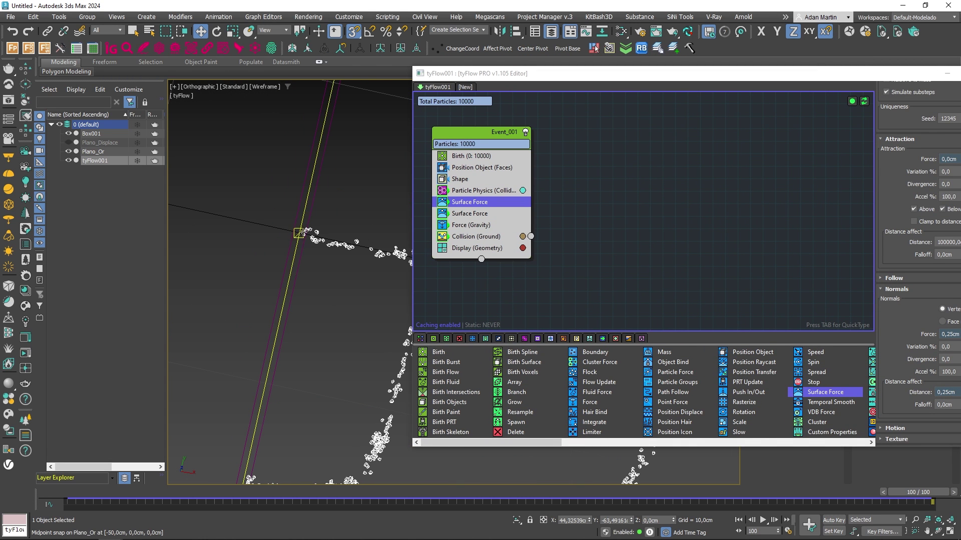
pyautogui.moveTo(341, 265); pyautogui.dragTo(282, 316, button='middle')
pyautogui.moveTo(76, 494); pyautogui.dragTo(393, 495)
pyautogui.scroll(-6, 270, 367)
pyautogui.moveTo(388, 414); pyautogui.dragTo(246, 346, button='middle')
pyautogui.scroll(-5, 246, 347)
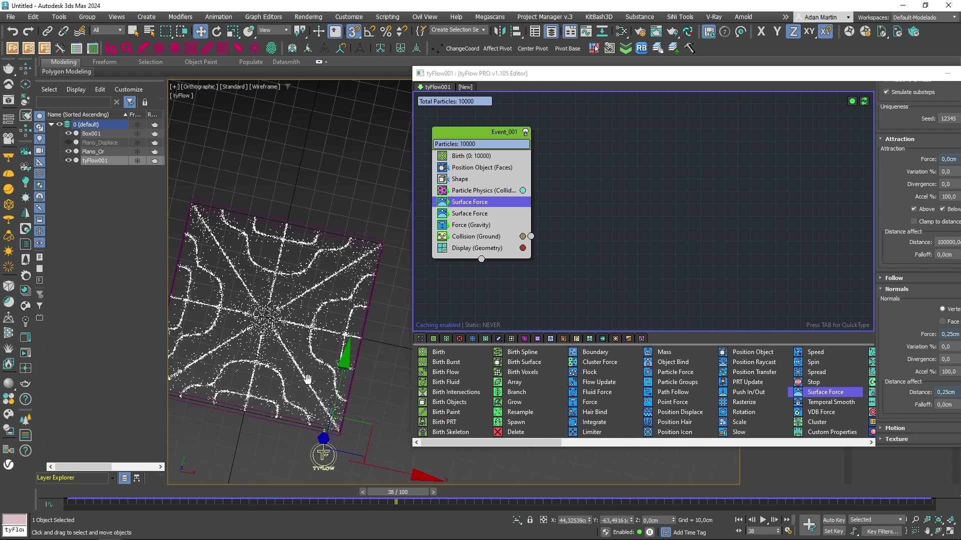
# Step: Try a falloff of 2 cm on the box's Normals force and check the particles near the wall around frame 28
pyautogui.scroll(8, 325, 375)
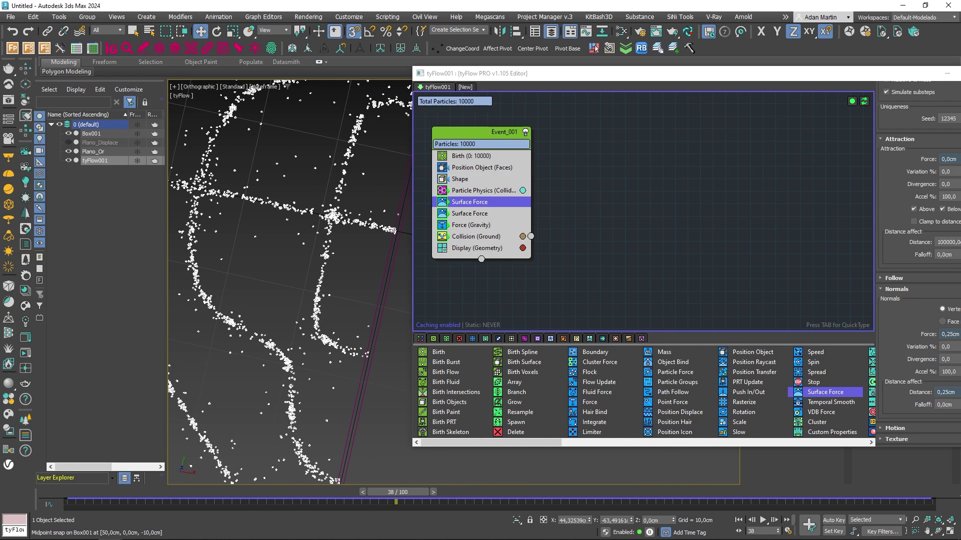
pyautogui.click(953, 392)
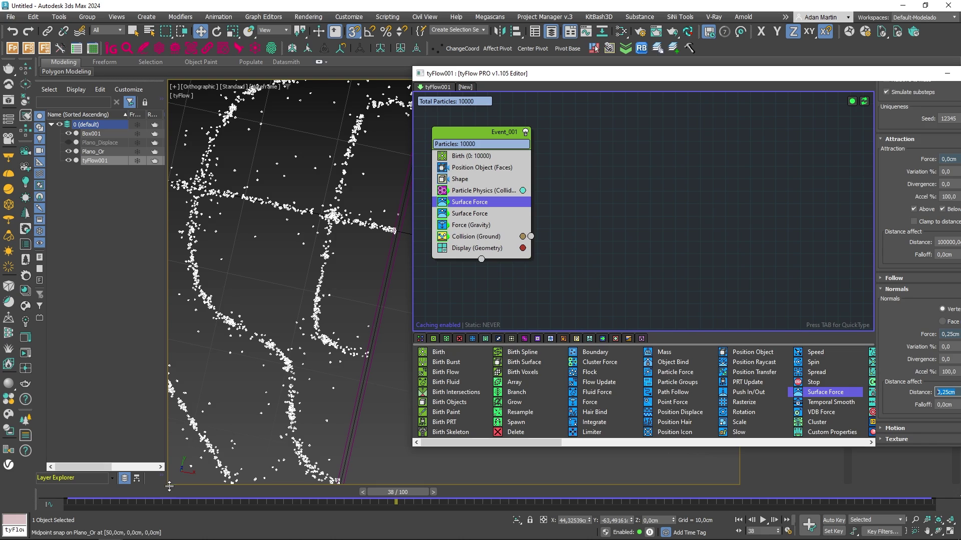
pyautogui.moveTo(133, 497); pyautogui.dragTo(495, 495)
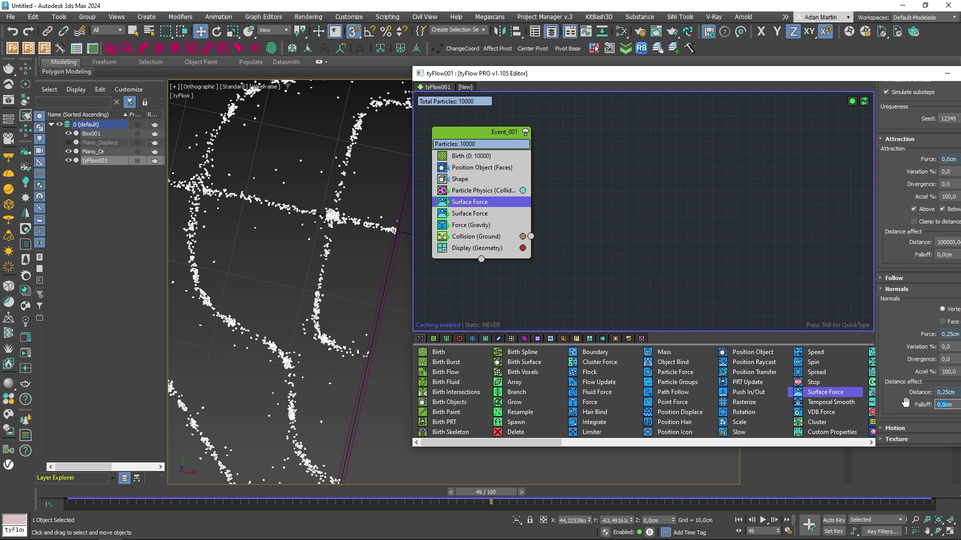
pyautogui.write('2')
pyautogui.press('Return')
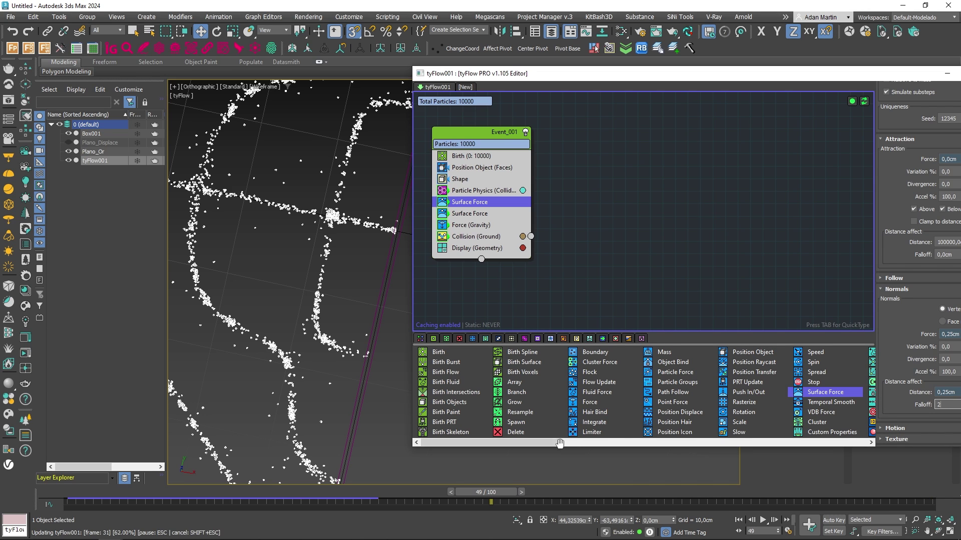
pyautogui.moveTo(478, 501); pyautogui.dragTo(309, 501)
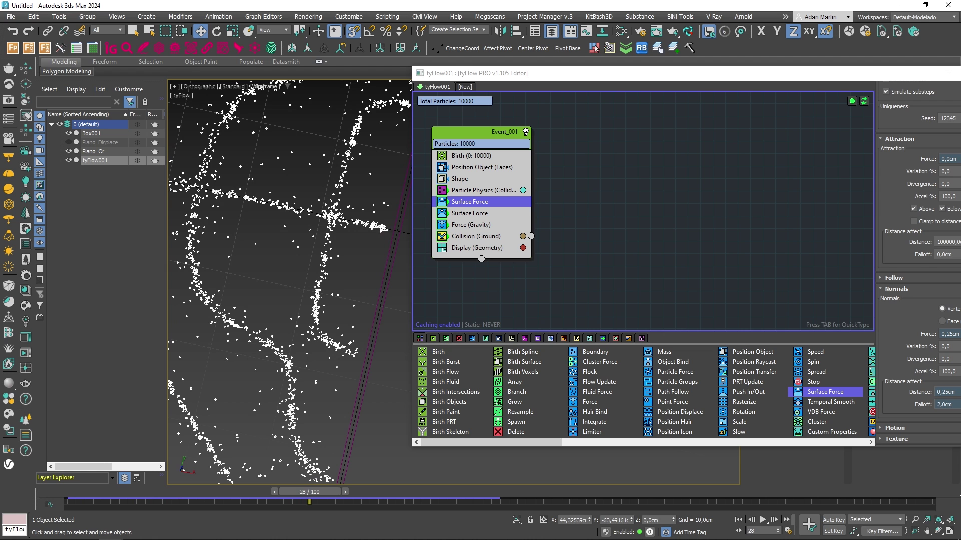
# Step: Set the distance falloff of the box's Normals force to 1 cm
pyautogui.moveTo(959, 405); pyautogui.dragTo(887, 402)
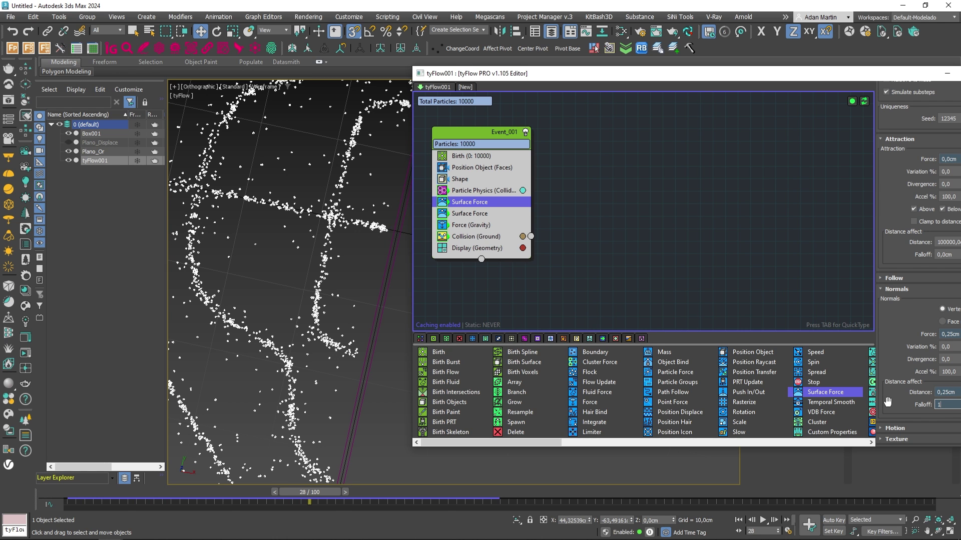
pyautogui.press('Return')
pyautogui.scroll(-6, 280, 350)
pyautogui.moveTo(298, 332); pyautogui.dragTo(412, 353, button='middle')
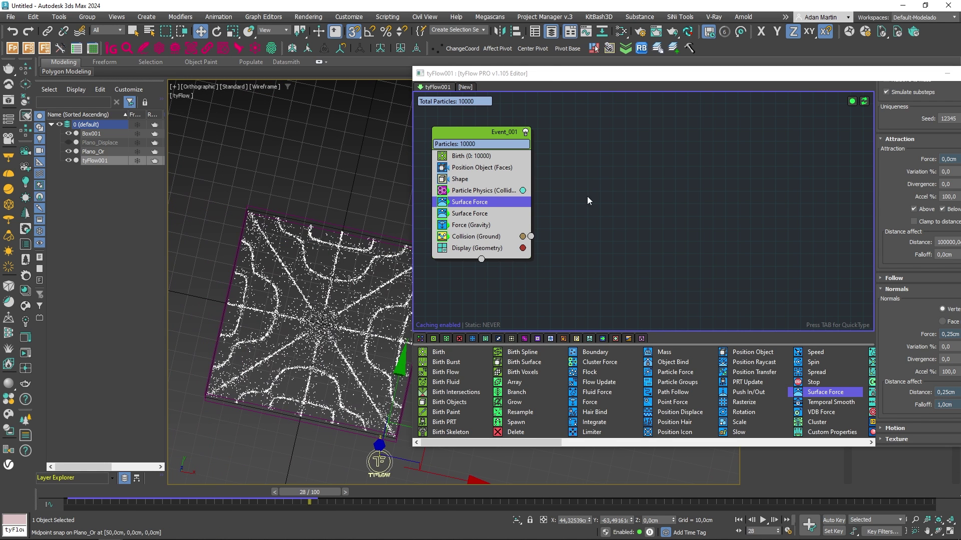
# Step: Close the tyFlow editor and display the scene in default shading with the whole plane in view
pyautogui.moveTo(550, 76); pyautogui.dragTo(458, 116)
pyautogui.click(871, 111)
pyautogui.scroll(4, 439, 319)
pyautogui.keyDown('alt'); pyautogui.moveTo(438, 318); pyautogui.dragTo(465, 305, button='middle'); pyautogui.keyUp('alt')
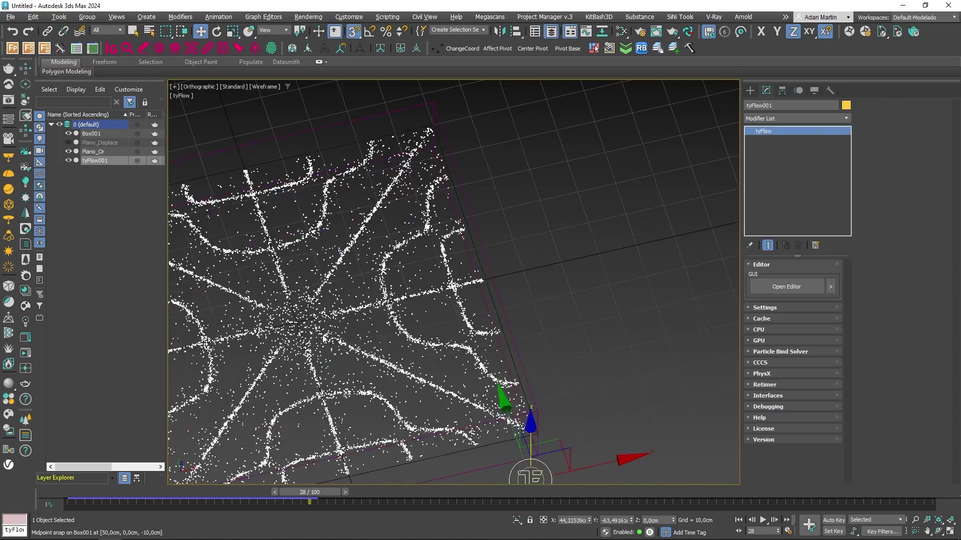
pyautogui.press('F3')
pyautogui.moveTo(371, 328)
pyautogui.mouseDown(button='middle')
pyautogui.moveTo(509, 328)
pyautogui.moveTo(531, 315)
pyautogui.mouseUp(button='middle')
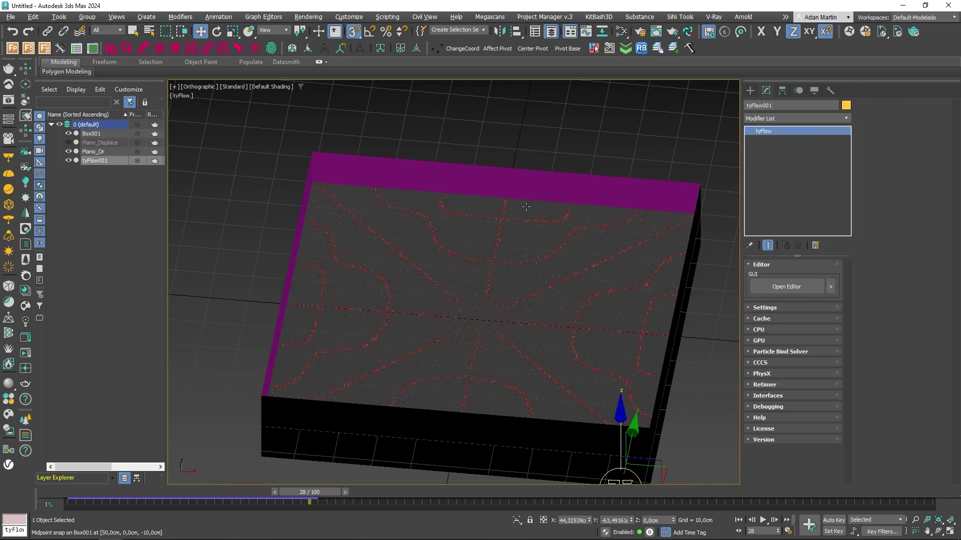
# Step: Hide Box001, unhide Plano_Displace and remove its Weighted Normals modifier
pyautogui.click(69, 134)
pyautogui.click(95, 143)
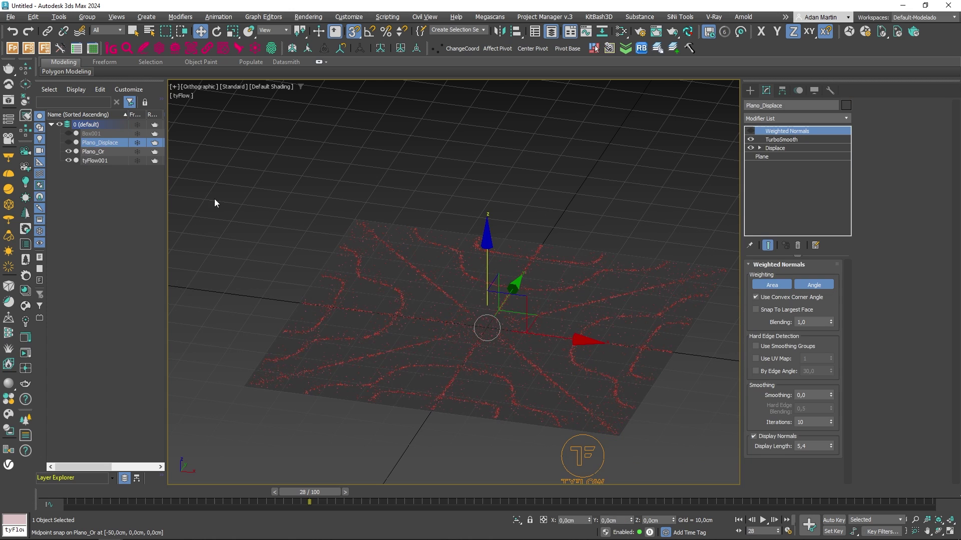
pyautogui.click(69, 143)
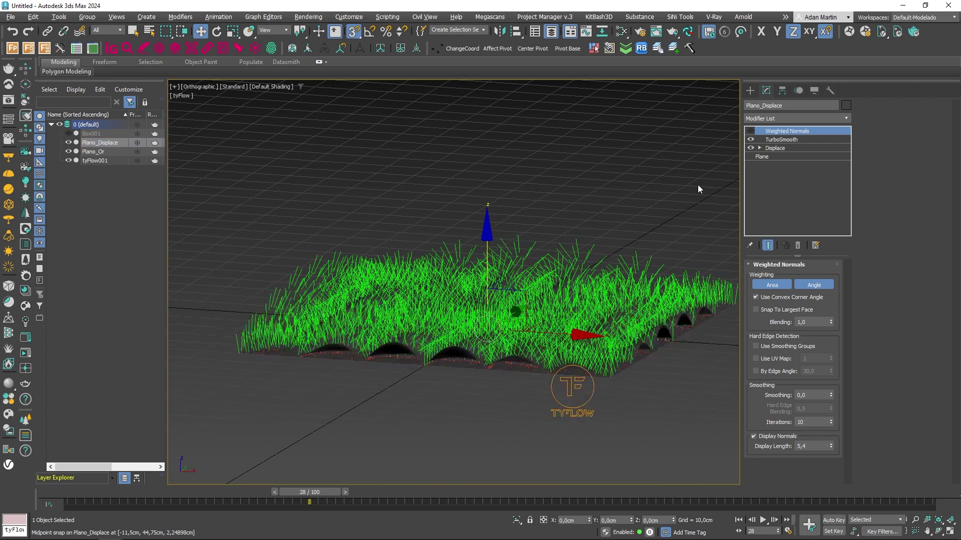
pyautogui.click(798, 245)
pyautogui.scroll(3, 488, 328)
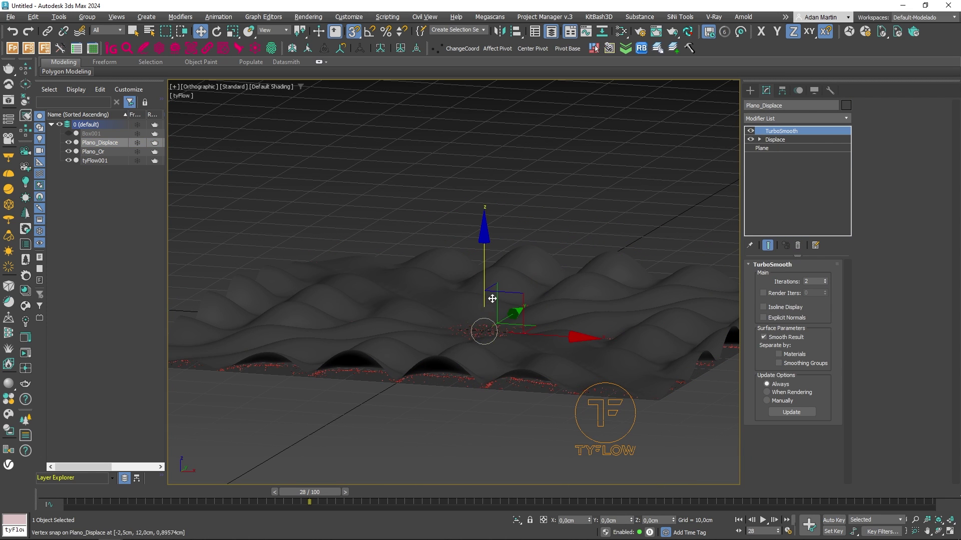
# Step: Lower Plano_Displace beneath the flat plane to about Z -7,64 cm and run the simulation to frame 98
pyautogui.moveTo(484, 270); pyautogui.dragTo(485, 311)
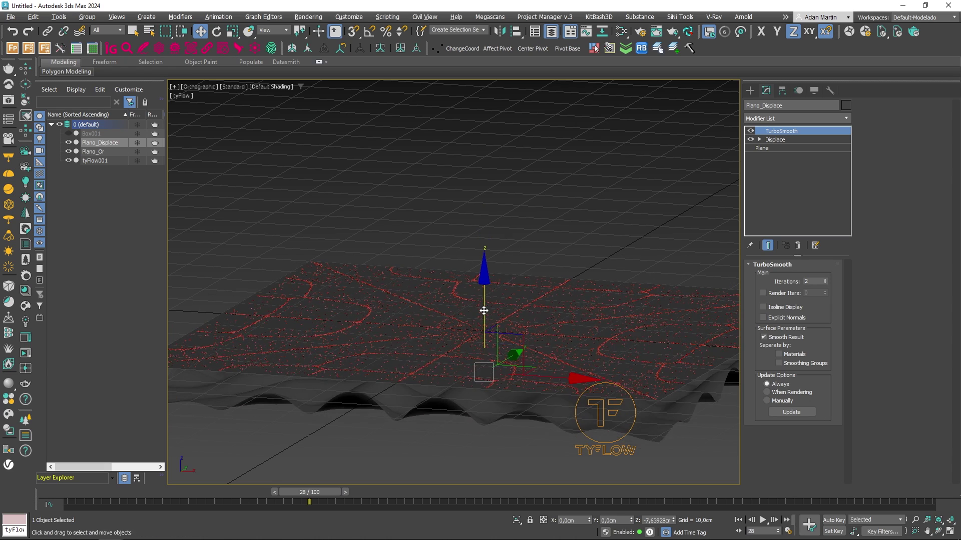
pyautogui.keyDown('alt'); pyautogui.moveTo(485, 310); pyautogui.dragTo(458, 297, button='middle'); pyautogui.keyUp('alt')
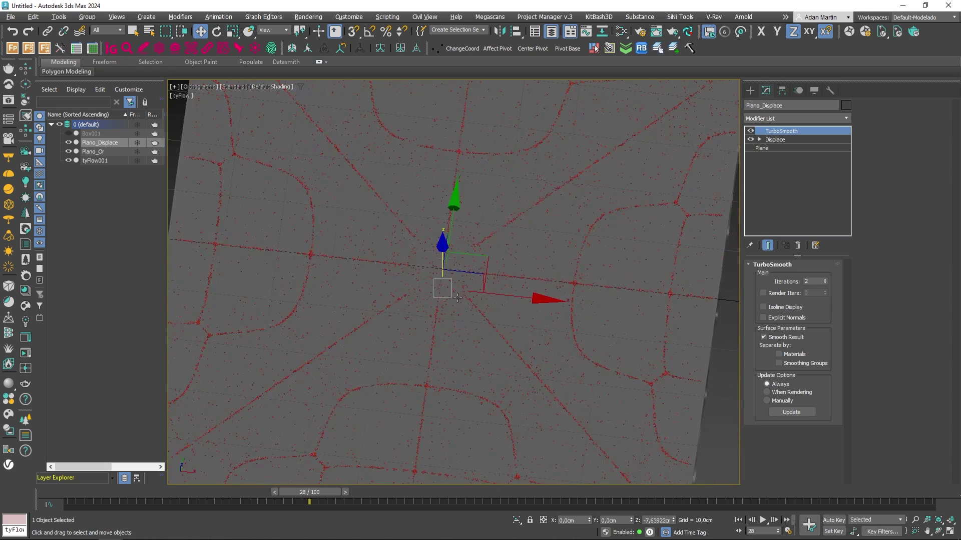
pyautogui.moveTo(79, 492); pyautogui.dragTo(916, 500)
pyautogui.scroll(-2, 560, 310)
pyautogui.keyDown('alt'); pyautogui.moveTo(578, 345); pyautogui.dragTo(555, 291, button='middle'); pyautogui.keyUp('alt')
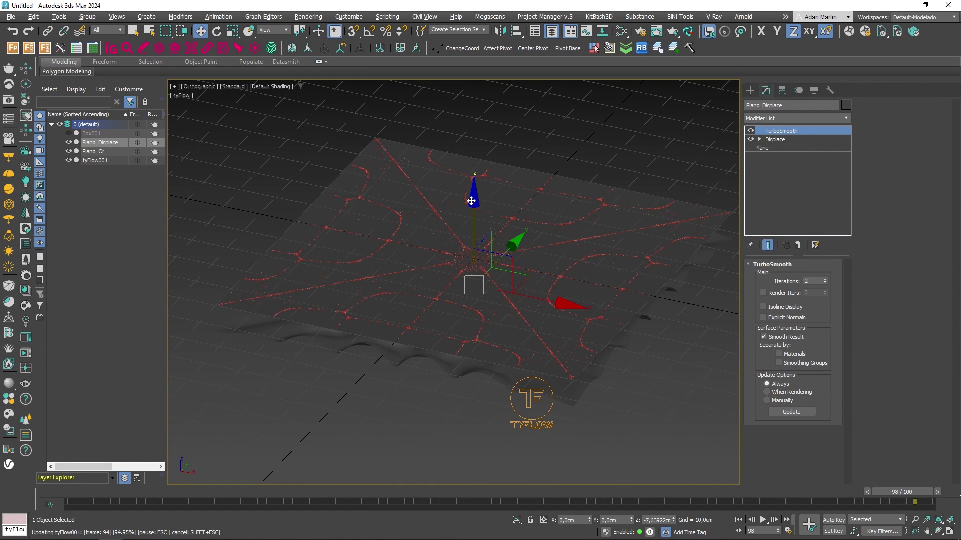
# Step: Raise Plano_Displace to about Z 2,15 cm above the flat plane and hide it
pyautogui.moveTo(479, 231); pyautogui.dragTo(477, 203)
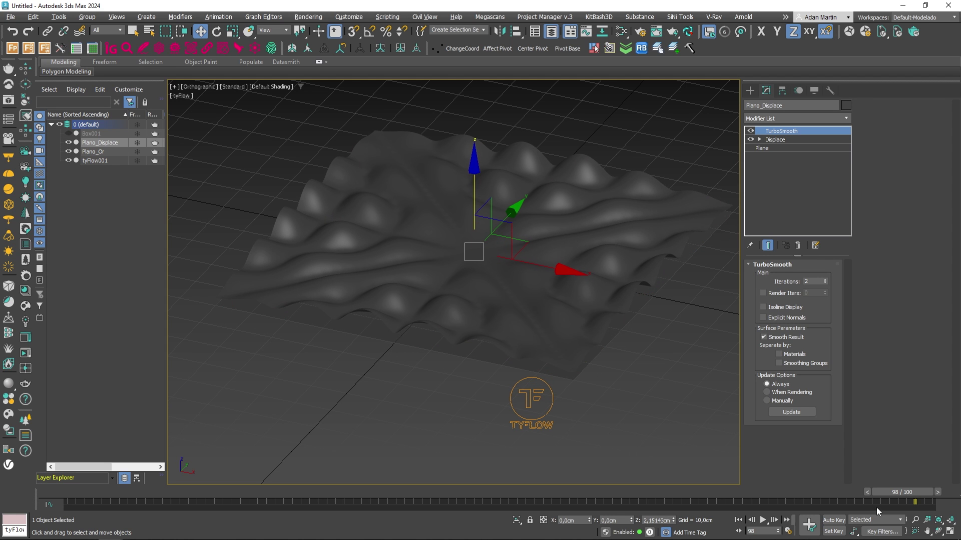
pyautogui.click(851, 496)
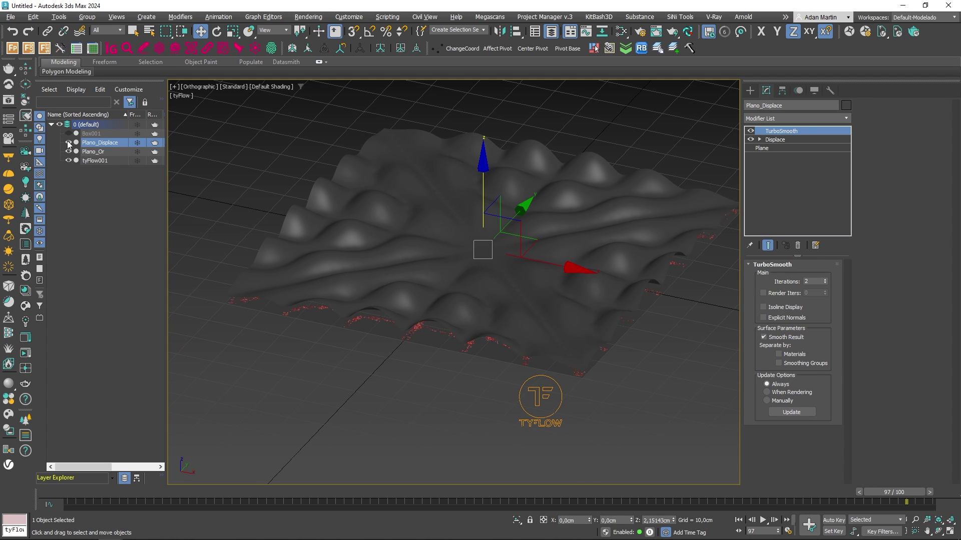
pyautogui.click(69, 143)
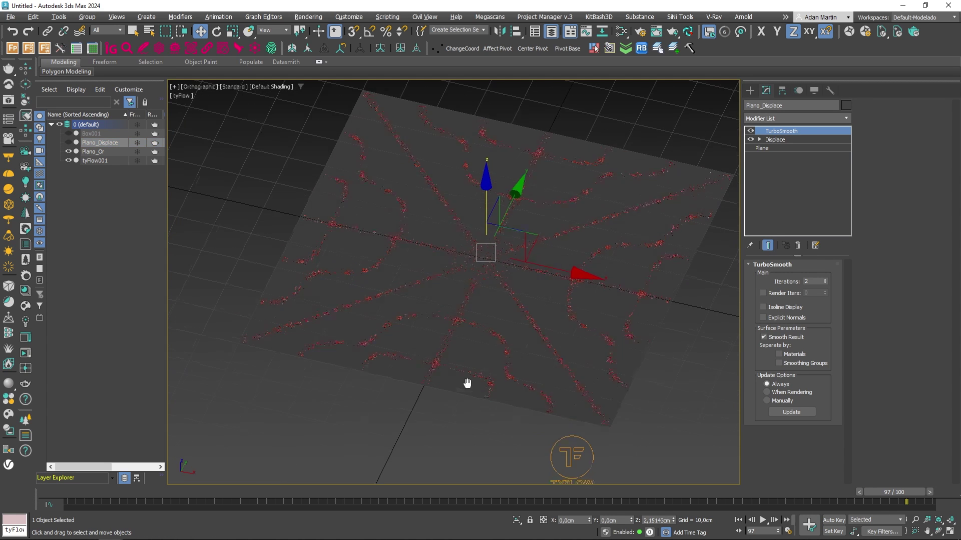
# Step: Examine the particle lines on the flat plane up close across the timeline, ending at frame 81
pyautogui.keyDown('alt'); pyautogui.moveTo(465, 382); pyautogui.dragTo(430, 377, button='middle'); pyautogui.keyUp('alt')
pyautogui.scroll(4, 430, 376)
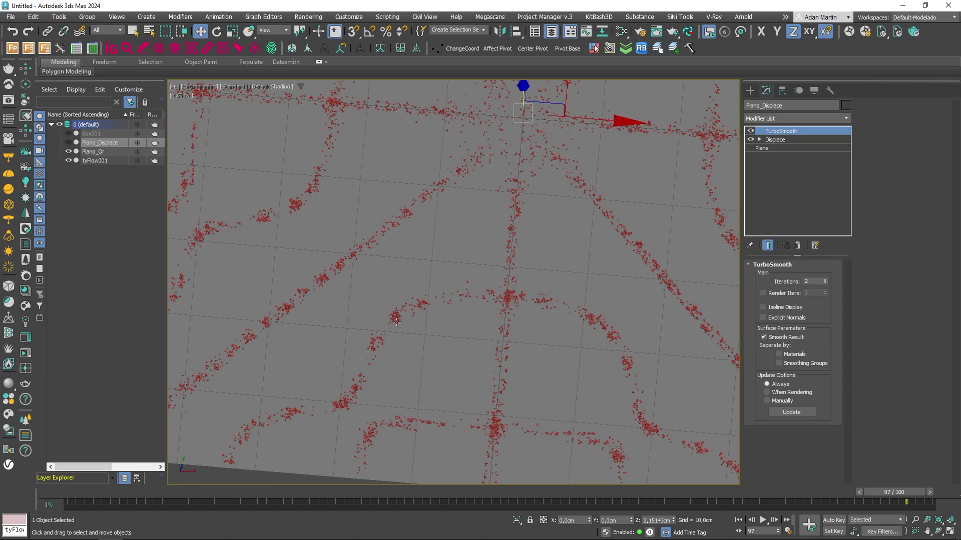
pyautogui.moveTo(90, 493); pyautogui.dragTo(795, 508)
pyautogui.press('w')
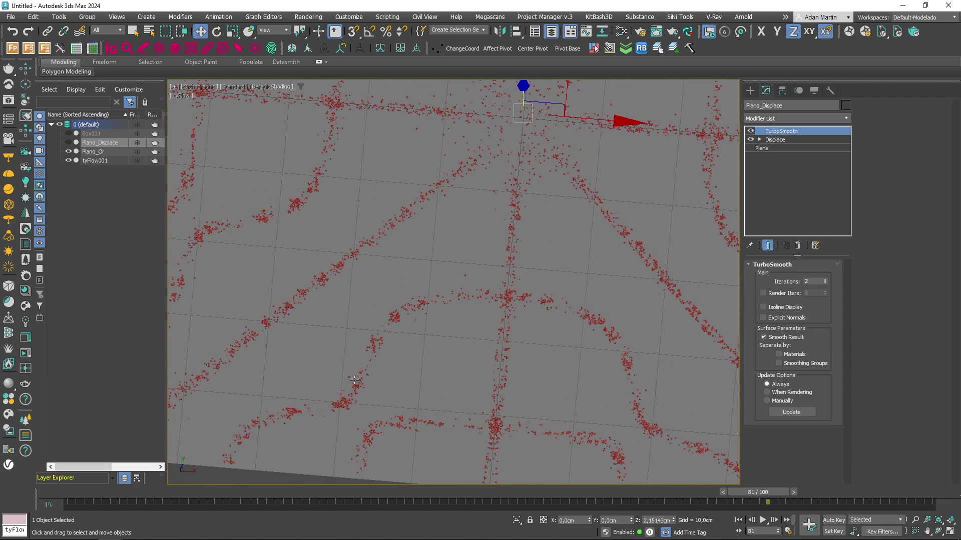
pyautogui.scroll(-5, 406, 307)
pyautogui.keyDown('alt'); pyautogui.moveTo(573, 333); pyautogui.dragTo(576, 320, button='middle'); pyautogui.keyUp('alt')
pyautogui.scroll(4, 576, 320)
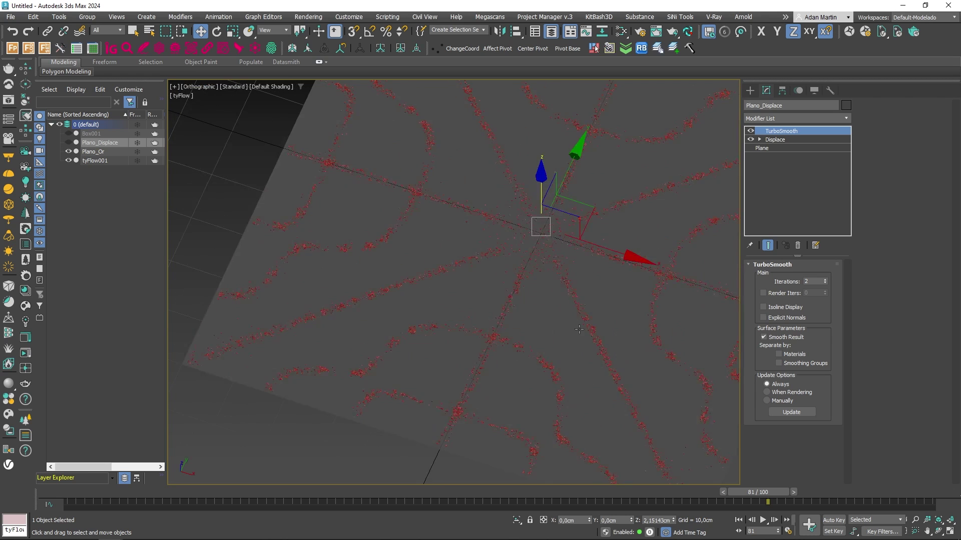
# Step: Unhide Plano_Displace and lower it to about Z -2,89 cm so it intersects the flat plane
pyautogui.click(69, 143)
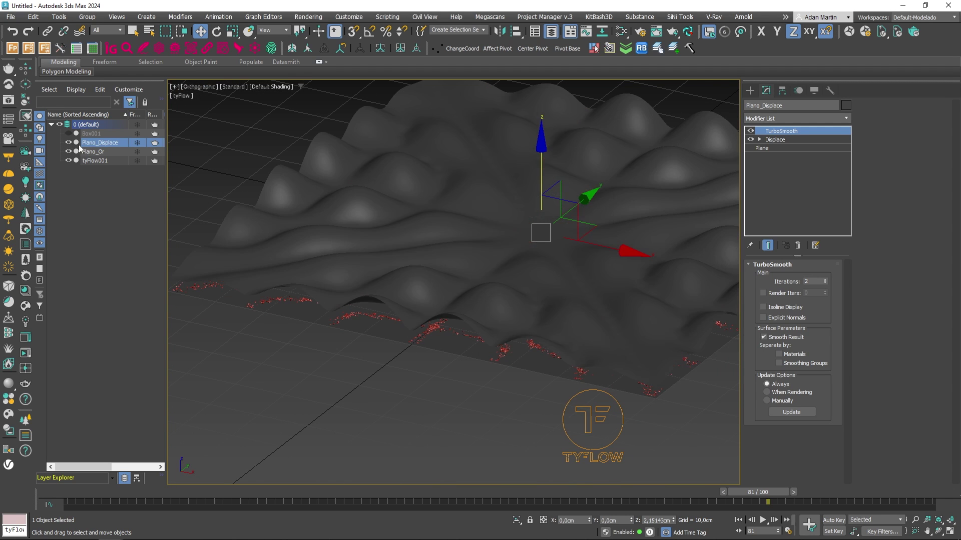
pyautogui.scroll(-3, 463, 202)
pyautogui.click(476, 357)
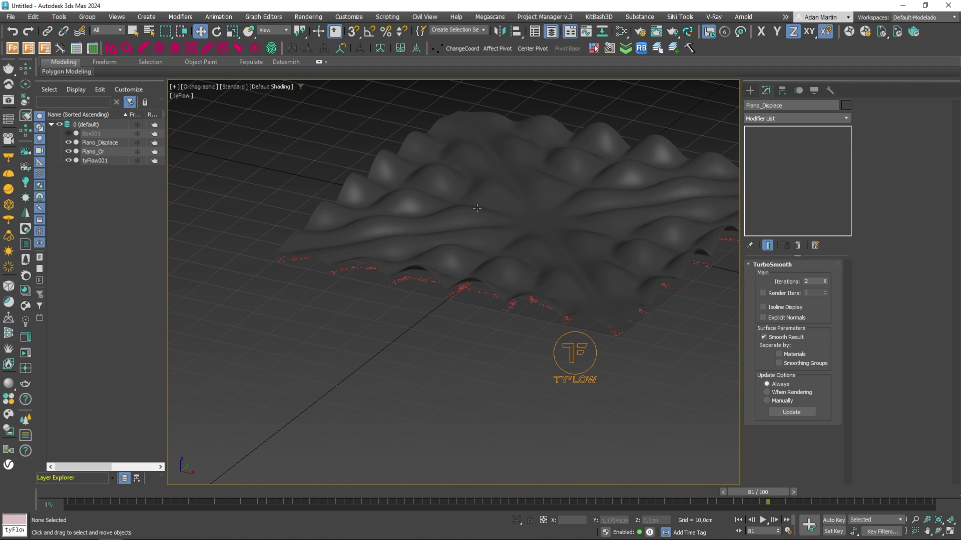
pyautogui.click(524, 152)
pyautogui.moveTo(539, 153); pyautogui.dragTo(539, 186)
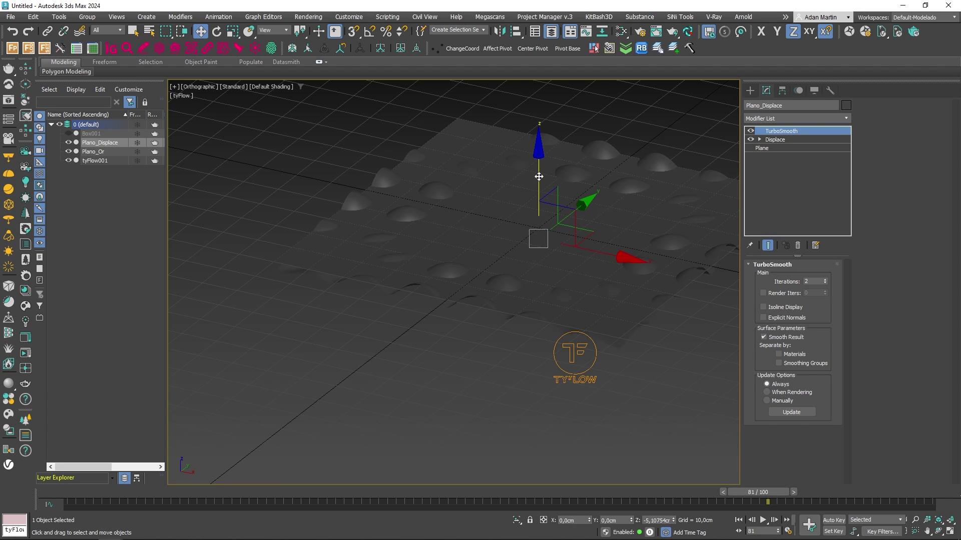
pyautogui.keyDown('alt'); pyautogui.moveTo(539, 176); pyautogui.dragTo(482, 270, button='middle'); pyautogui.keyUp('alt')
# Step: Hide Plano_Displace and review the particle pattern in wireframe at frame 30
pyautogui.click(69, 152)
pyautogui.click(68, 151)
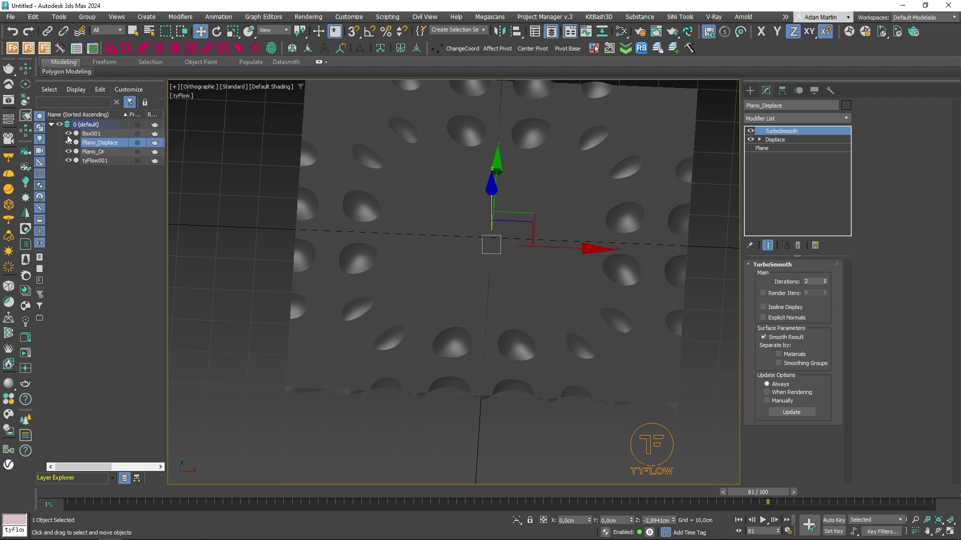
pyautogui.click(68, 143)
pyautogui.moveTo(344, 493)
pyautogui.mouseDown()
pyautogui.moveTo(353, 492)
pyautogui.moveTo(75, 492)
pyautogui.moveTo(336, 492)
pyautogui.mouseUp()
pyautogui.press('F3')
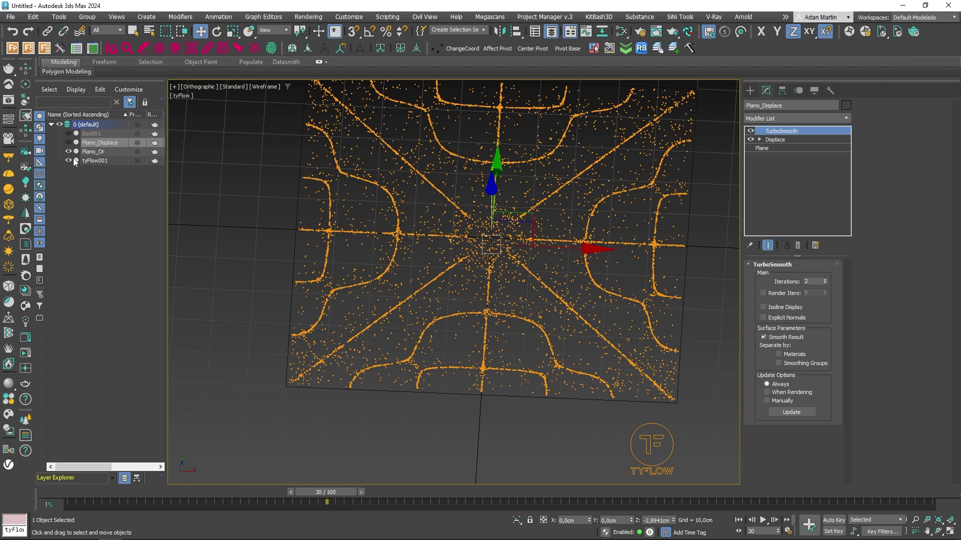
# Step: Unhide Plano_Displace and try a Displace strength of 10 cm on it
pyautogui.click(68, 142)
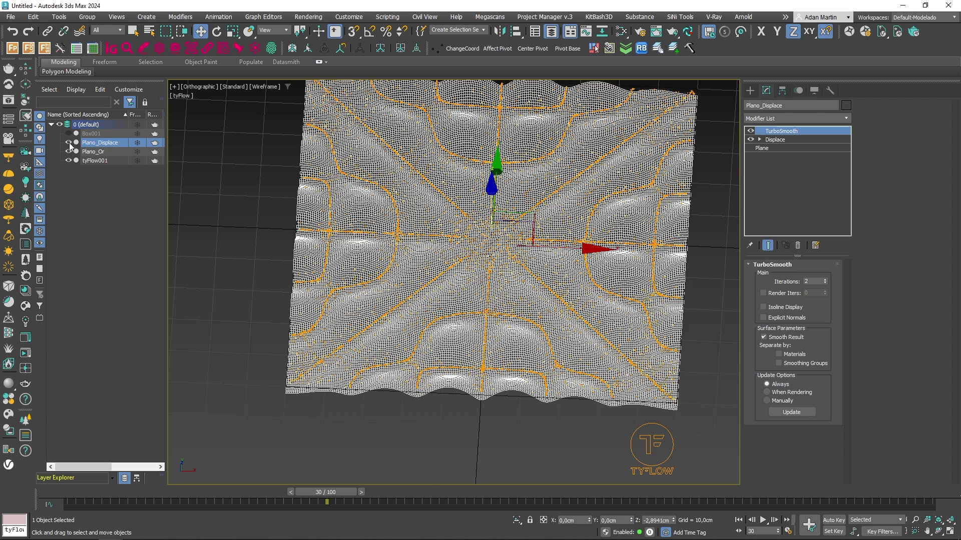
pyautogui.click(782, 141)
pyautogui.write('1')
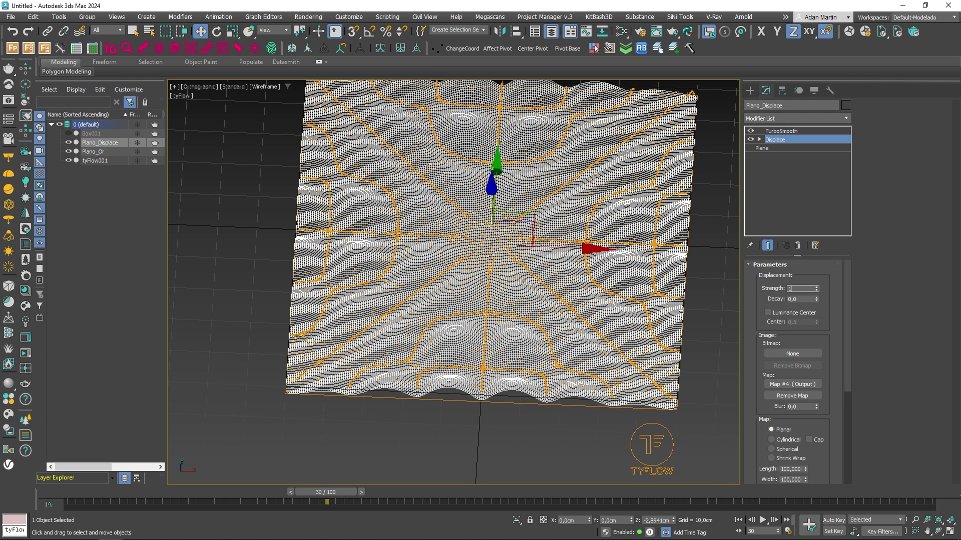
pyautogui.write('0,0cm')
pyautogui.press('Return')
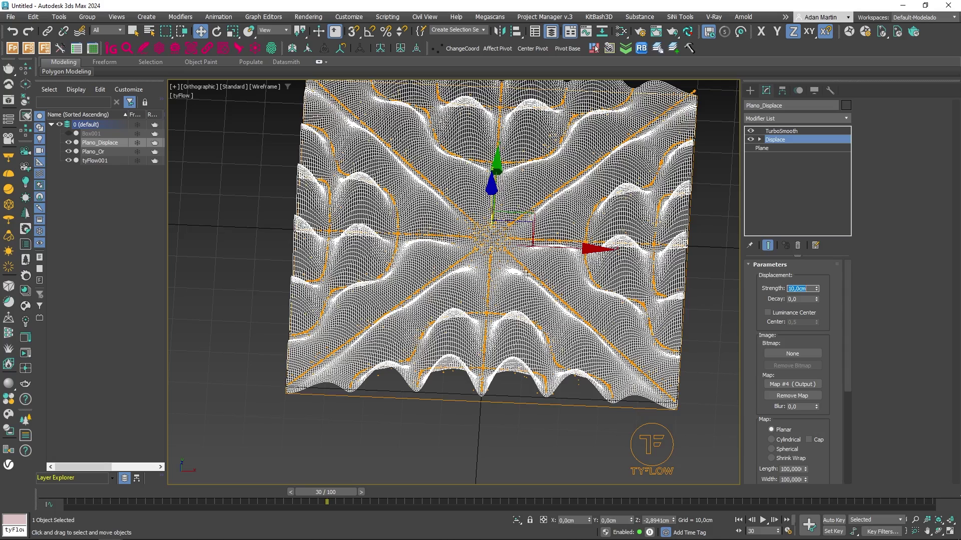
pyautogui.keyDown('alt'); pyautogui.moveTo(499, 262); pyautogui.dragTo(495, 253, button='middle'); pyautogui.keyUp('alt')
# Step: Hide Plano_Displace and inspect the particle lines in shaded view at frames 15 to 24
pyautogui.click(68, 142)
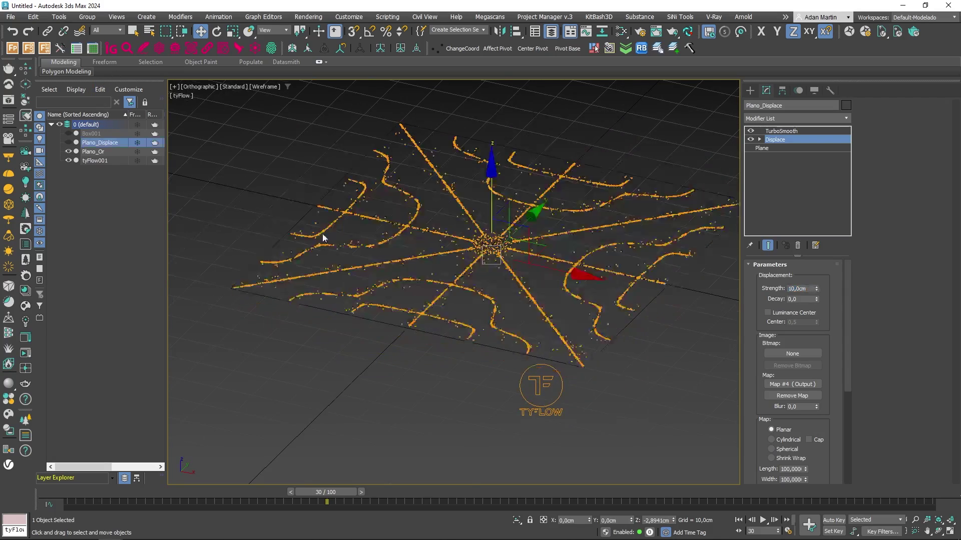
pyautogui.moveTo(324, 235); pyautogui.dragTo(332, 277, button='middle')
pyautogui.press('F3')
pyautogui.moveTo(127, 493); pyautogui.dragTo(199, 493)
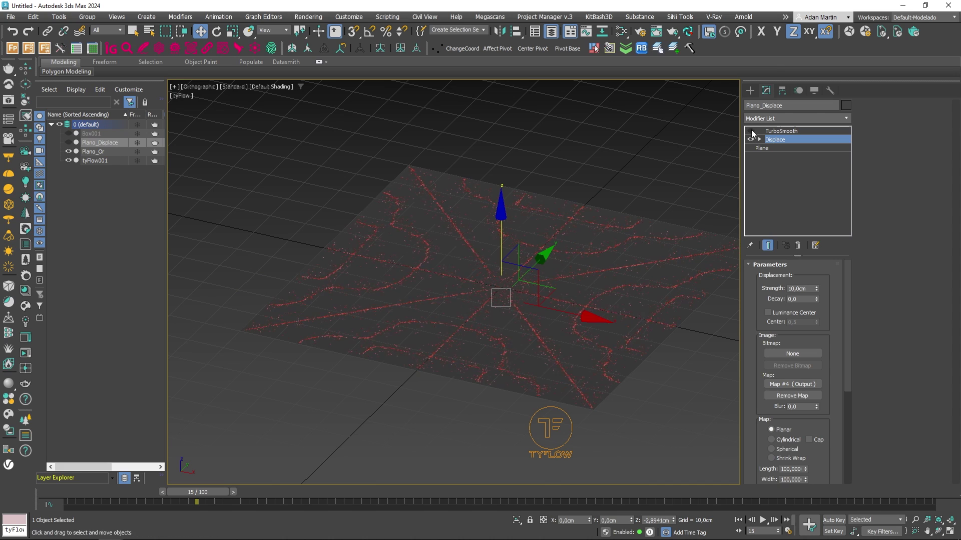
pyautogui.moveTo(202, 496); pyautogui.dragTo(275, 496)
pyautogui.press('w')
pyautogui.keyDown('alt'); pyautogui.moveTo(386, 382); pyautogui.dragTo(450, 350, button='middle'); pyautogui.keyUp('alt')
pyautogui.scroll(10, 500, 388)
pyautogui.keyDown('alt'); pyautogui.moveTo(500, 388); pyautogui.dragTo(491, 301, button='middle'); pyautogui.keyUp('alt')
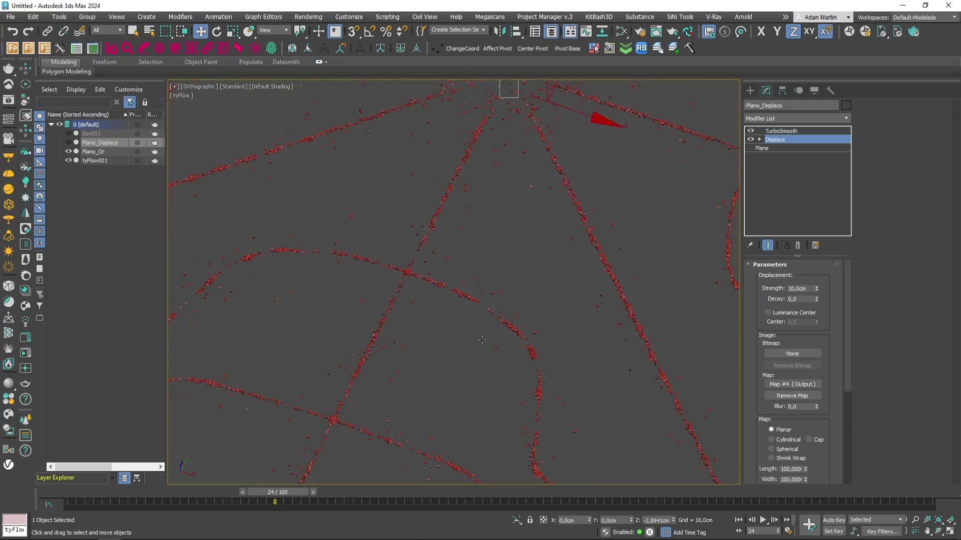
pyautogui.scroll(-6, 491, 302)
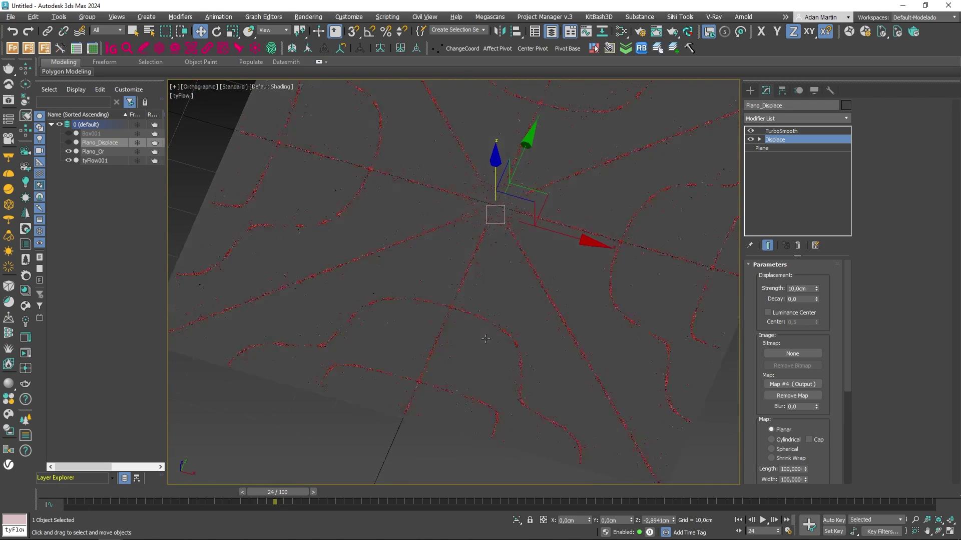
# Step: Unhide Plano_Displace and set its Displace strength to 3 cm
pyautogui.click(68, 143)
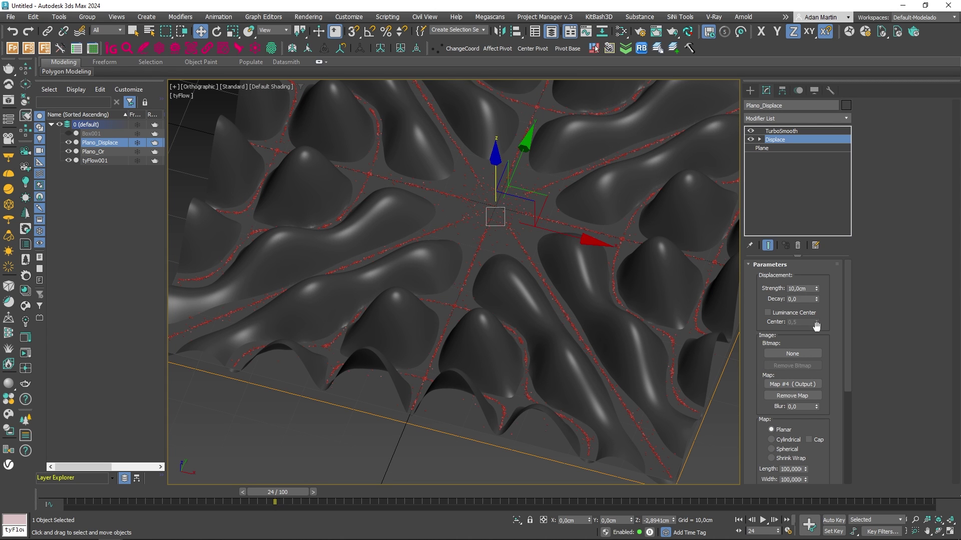
pyautogui.doubleClick(800, 289)
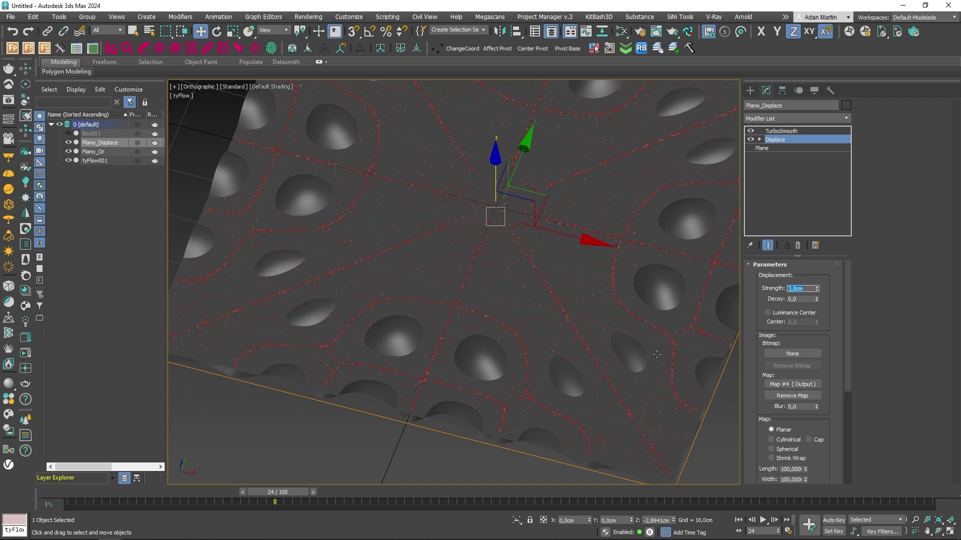
# Step: Enable the color map on the Output map and add a curve point at about 0.176, 0.006 to widen the dark lines
pyautogui.middleClick(511, 348)
pyautogui.press('F3')
pyautogui.press('F3')
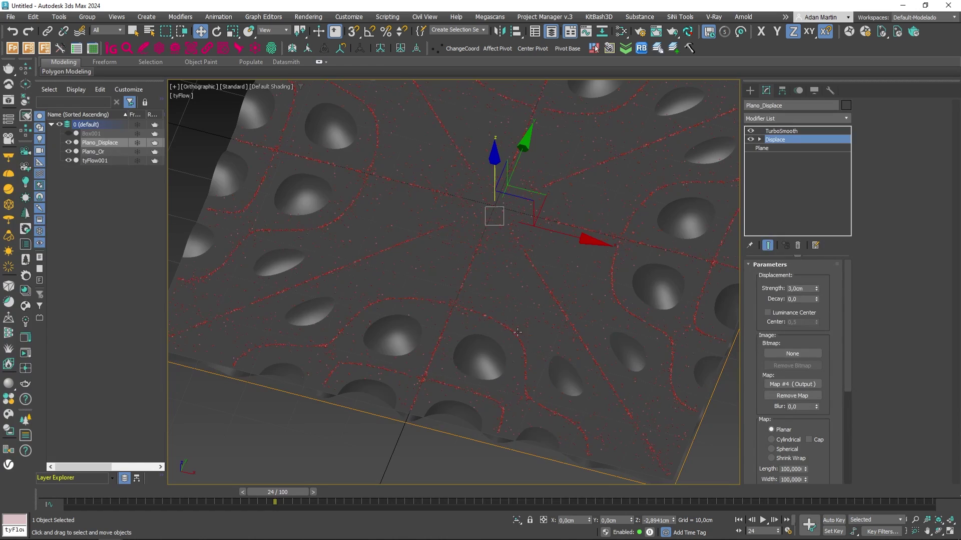
pyautogui.press('m')
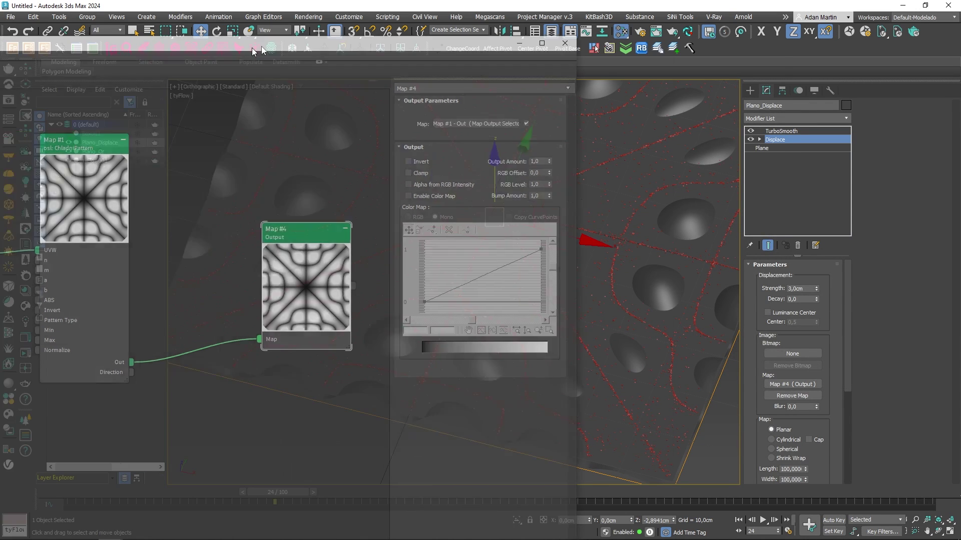
pyautogui.scroll(5, 450, 280)
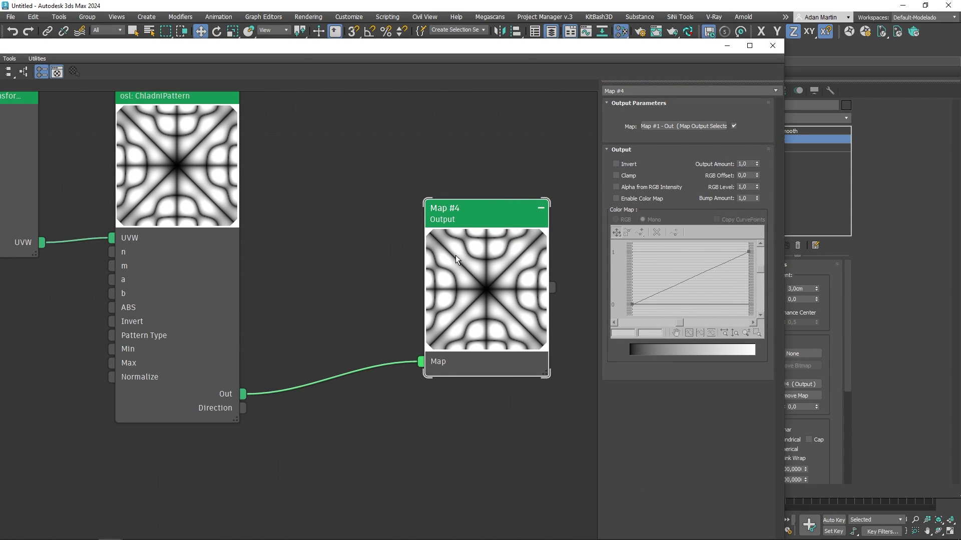
pyautogui.moveTo(473, 216); pyautogui.dragTo(448, 214)
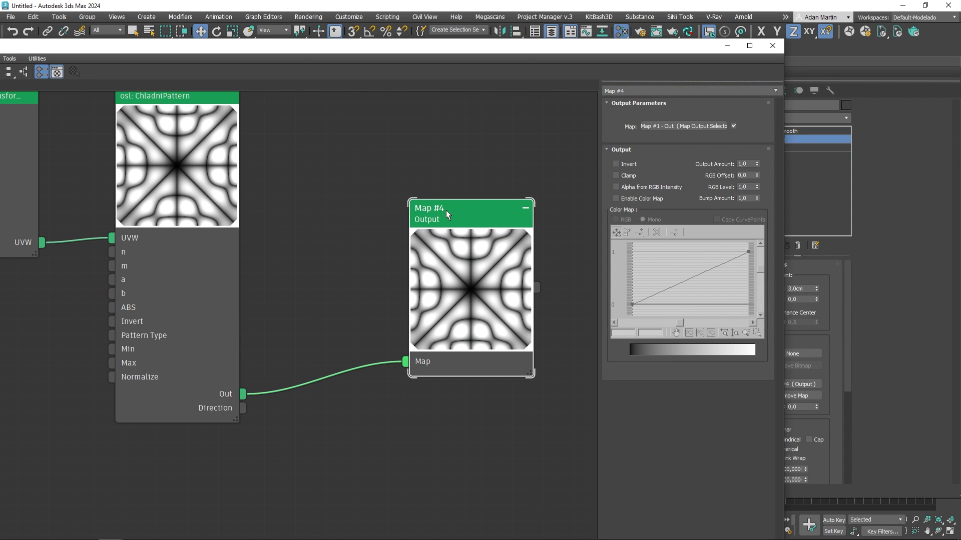
pyautogui.click(616, 198)
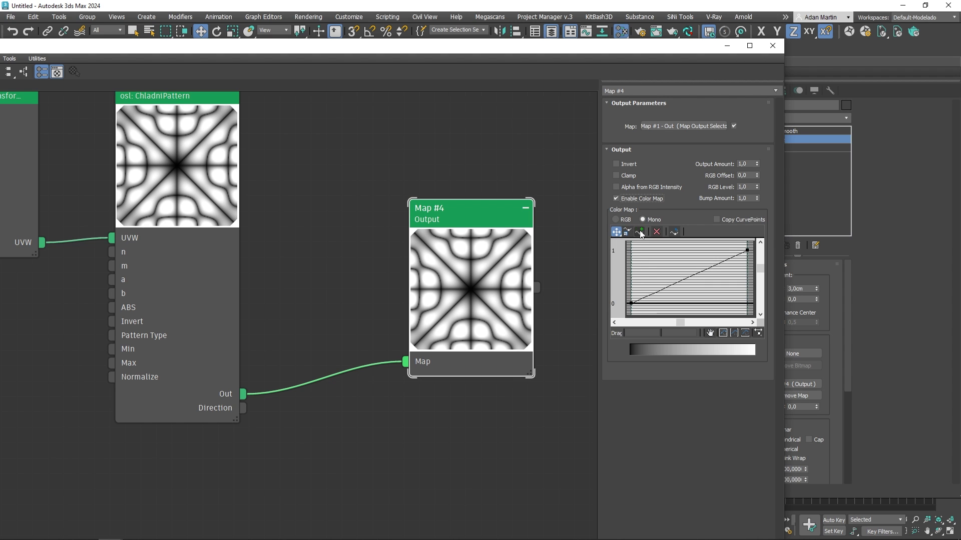
pyautogui.click(641, 232)
pyautogui.click(639, 298)
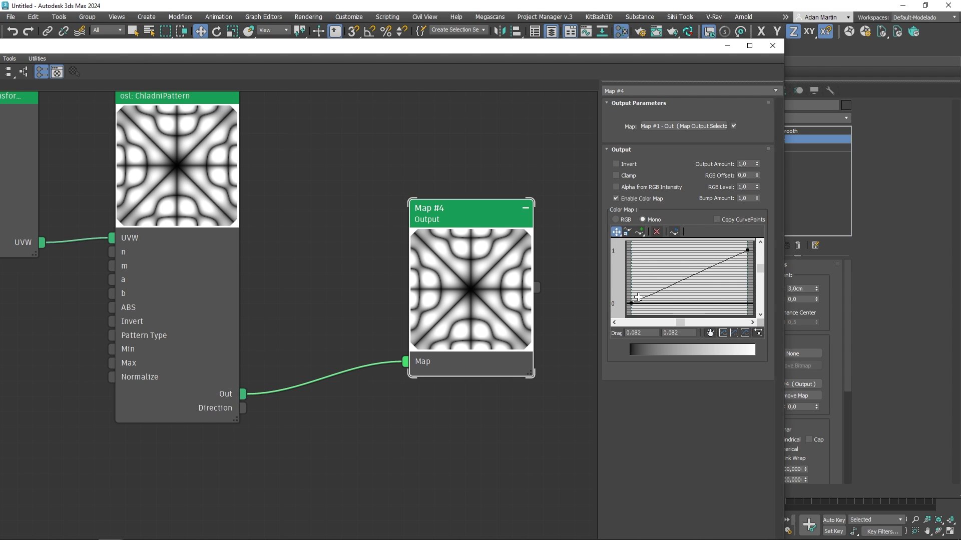
pyautogui.moveTo(639, 298); pyautogui.dragTo(649, 304)
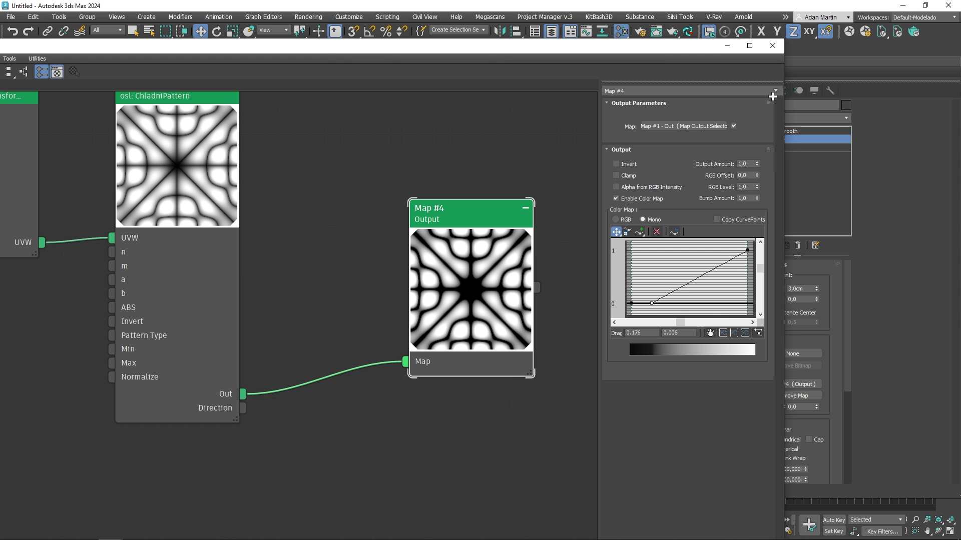
pyautogui.click(772, 45)
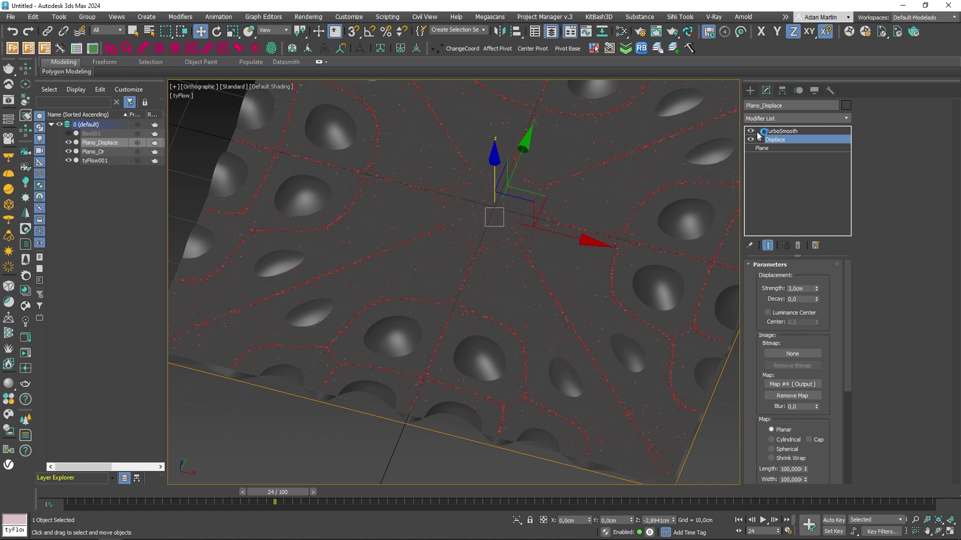
# Step: Hide Plano_Displace and inspect the particle lines between about frames 39 and 55
pyautogui.click(751, 130)
pyautogui.moveTo(173, 495); pyautogui.dragTo(502, 480)
pyautogui.press('w')
pyautogui.scroll(3, 501, 300)
pyautogui.scroll(4, 500, 302)
pyautogui.scroll(-5, 460, 346)
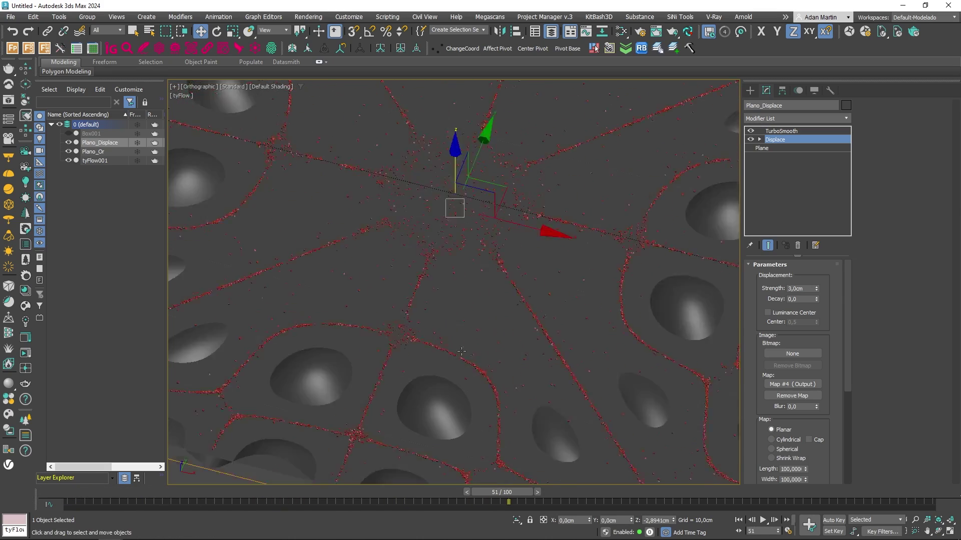
pyautogui.moveTo(512, 341); pyautogui.dragTo(503, 355, button='middle')
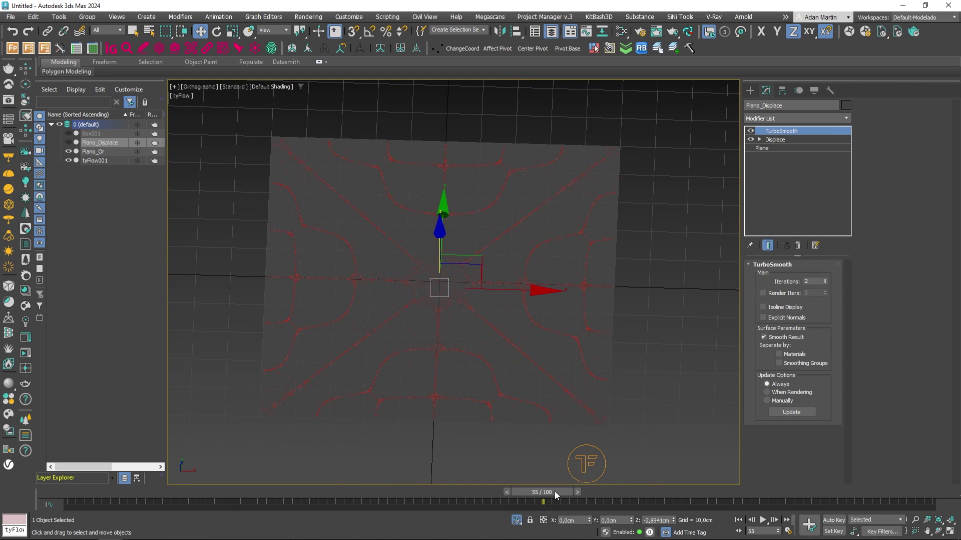
pyautogui.moveTo(554, 492); pyautogui.dragTo(414, 494)
# Step: Set the frame rate to Film and the animation end time to 200, and scrub to frame 90
pyautogui.rightClick(764, 521)
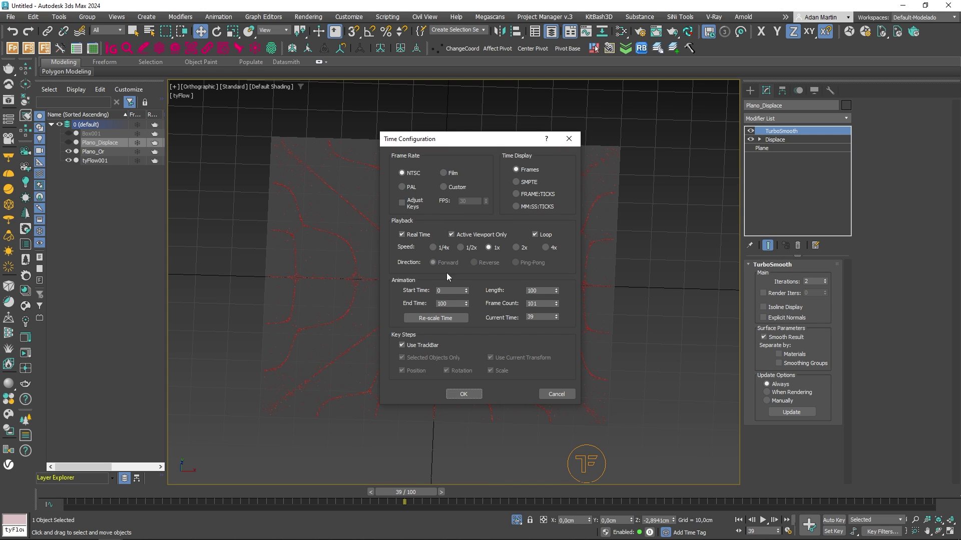
pyautogui.doubleClick(453, 303)
pyautogui.click(442, 172)
pyautogui.write('200')
pyautogui.press('Return')
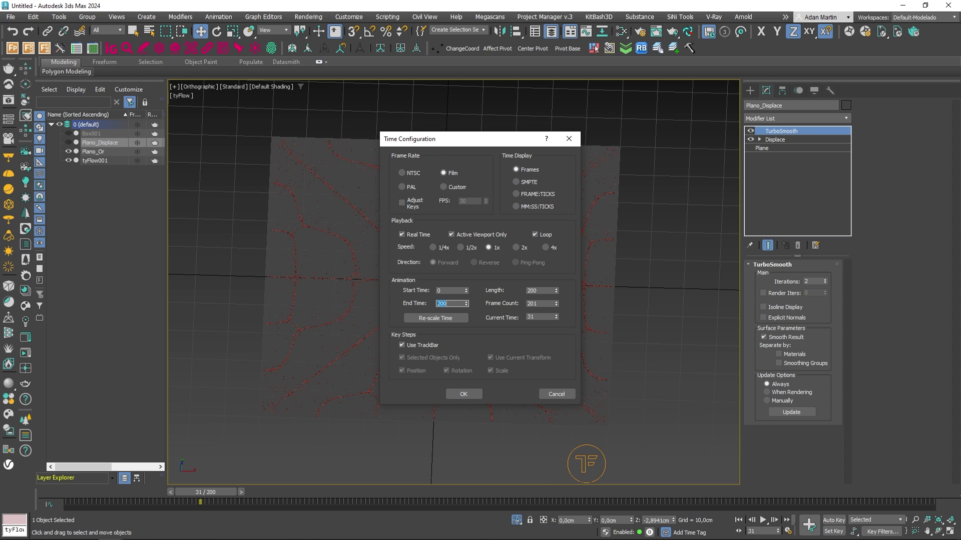
pyautogui.click(463, 394)
pyautogui.moveTo(208, 498); pyautogui.dragTo(454, 495)
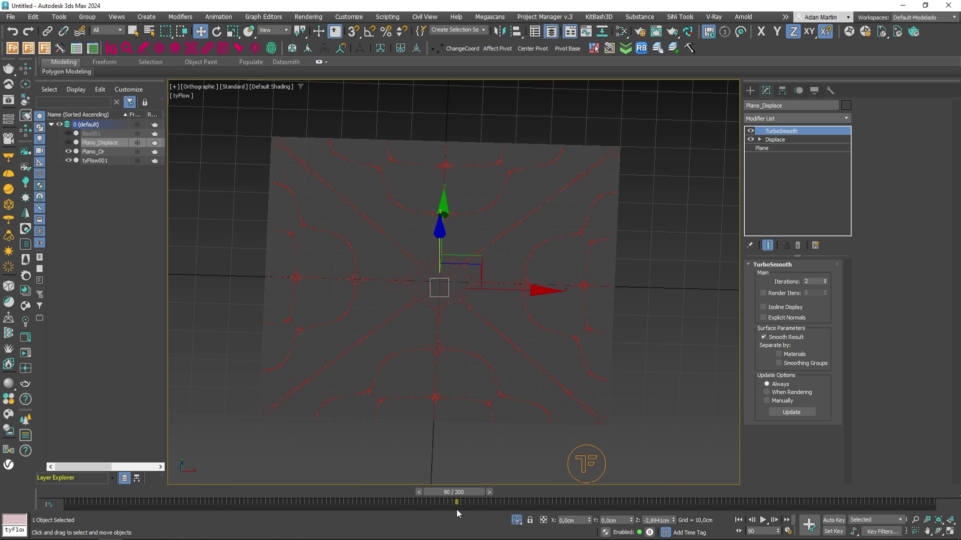
# Step: Show the ChladniPattern map's parameters in the Slate Material Editor and make room around its node
pyautogui.press('m')
pyautogui.moveTo(380, 298); pyautogui.dragTo(493, 277, button='middle')
pyautogui.scroll(-2, 493, 277)
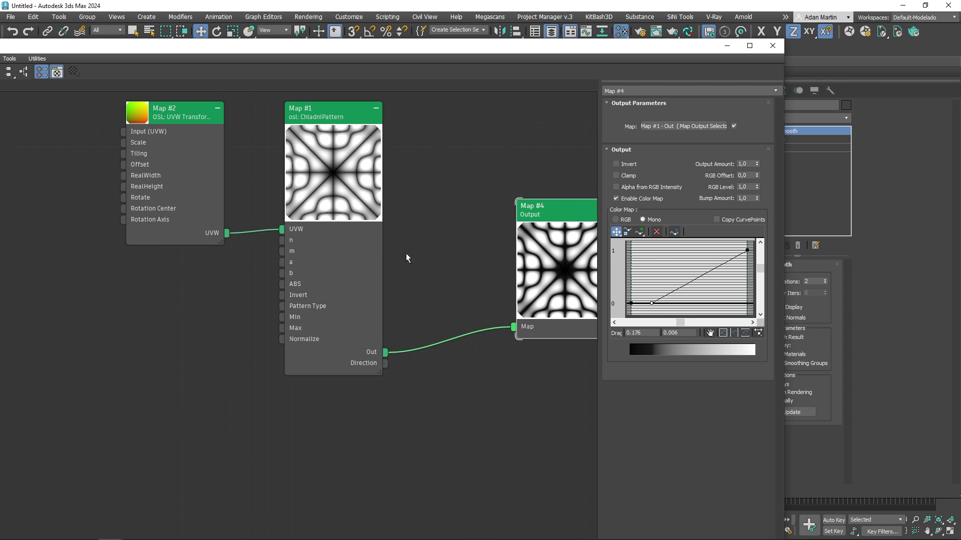
pyautogui.moveTo(339, 213); pyautogui.dragTo(388, 237)
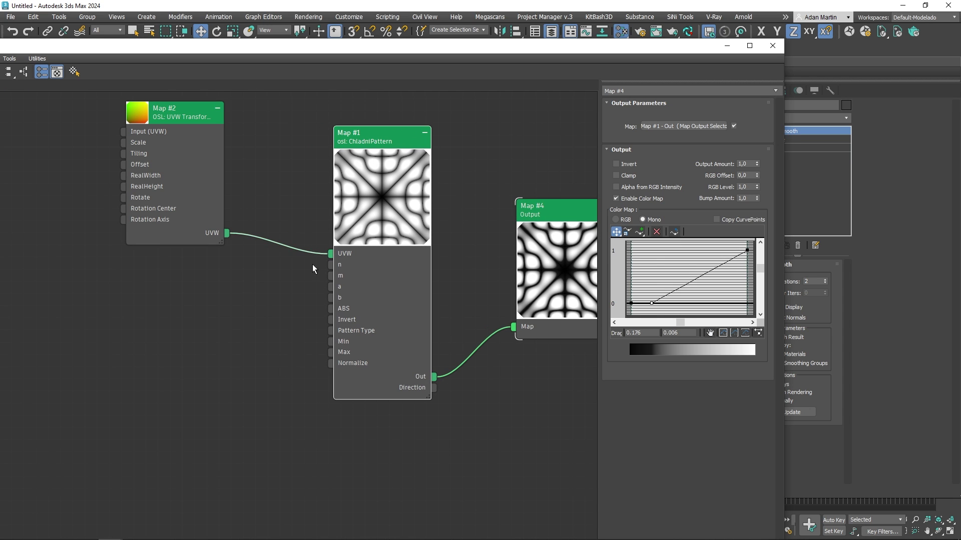
pyautogui.doubleClick(378, 141)
pyautogui.click(661, 182)
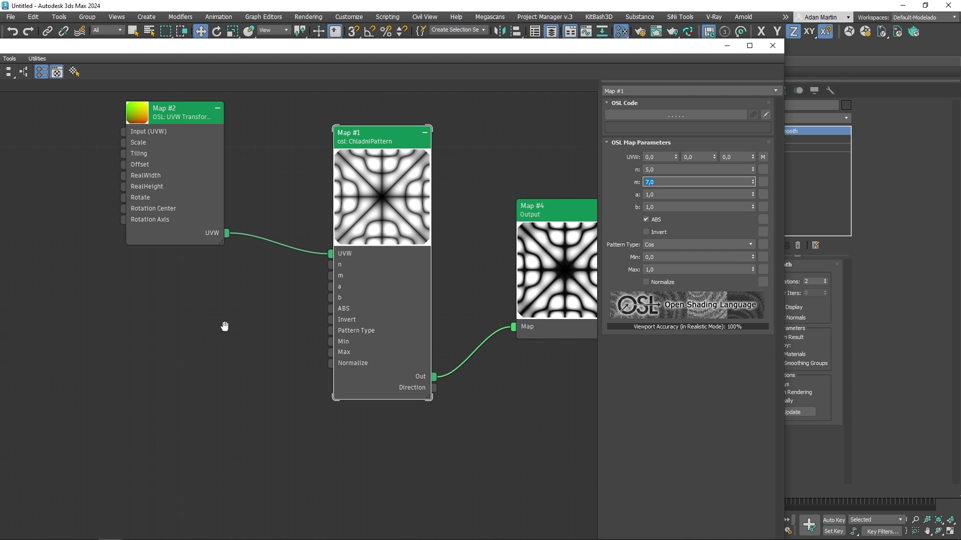
pyautogui.moveTo(224, 326); pyautogui.dragTo(269, 330, button='middle')
pyautogui.moveTo(36, 43); pyautogui.dragTo(225, 21)
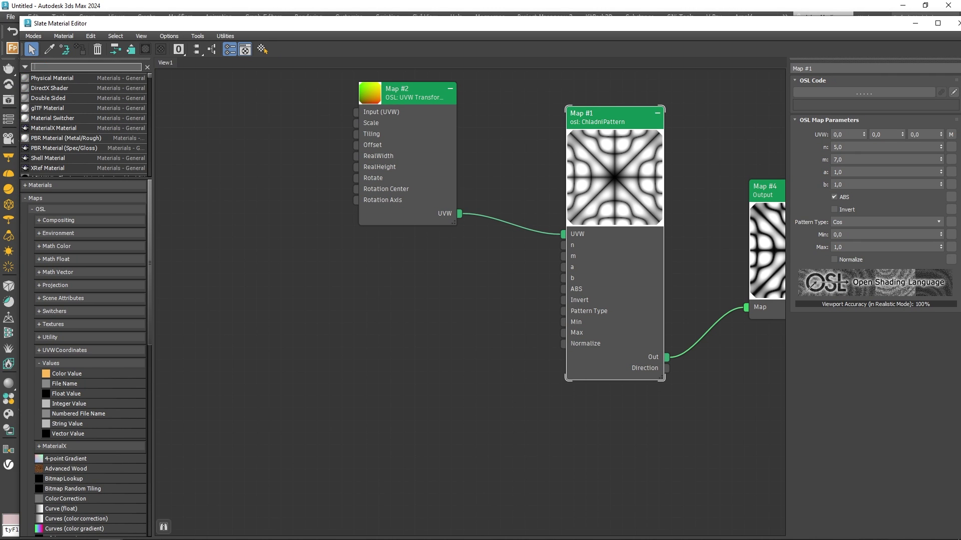
# Step: Search the map library for "fra" and add an OSL Frame Number map below the UVW Transform node
pyautogui.click(331, 273)
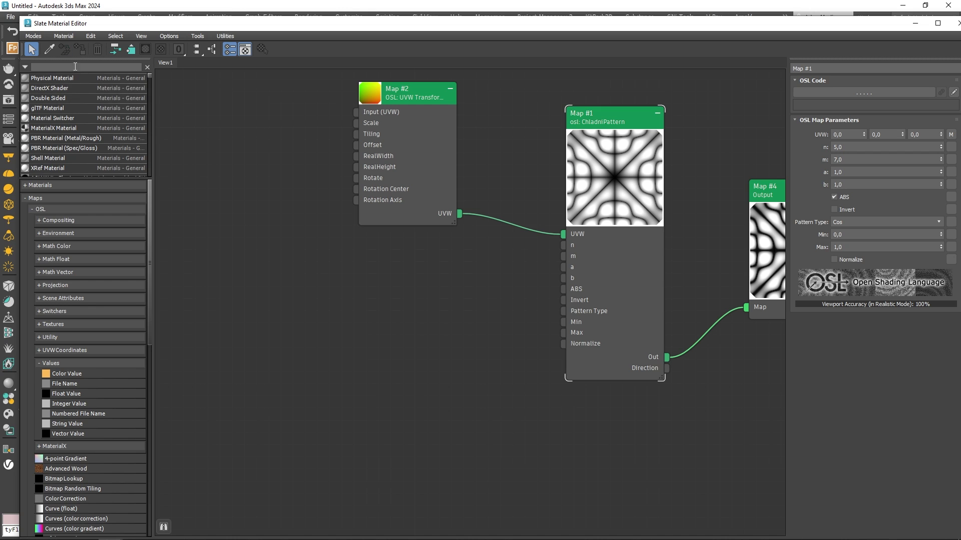
pyautogui.click(32, 93)
pyautogui.click(32, 93)
pyautogui.click(32, 94)
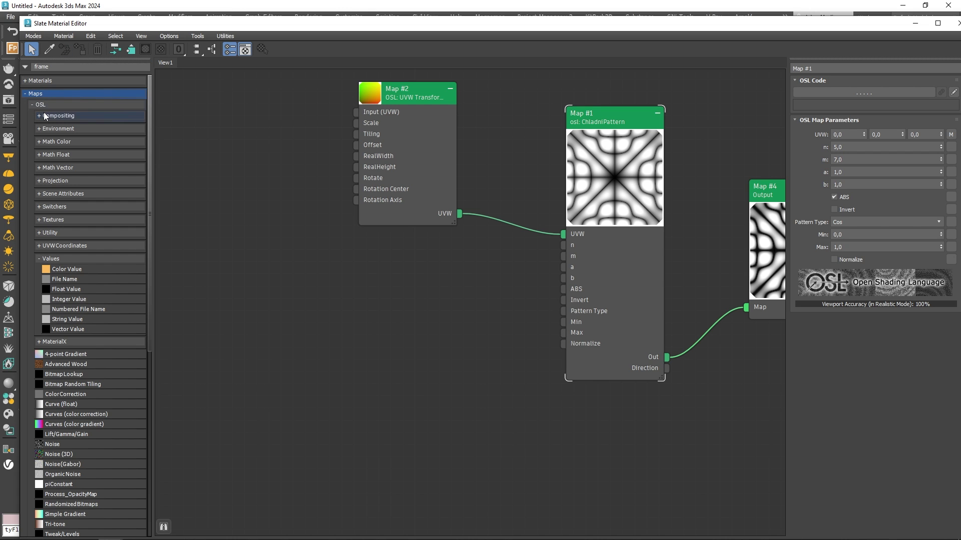
pyautogui.write('fra')
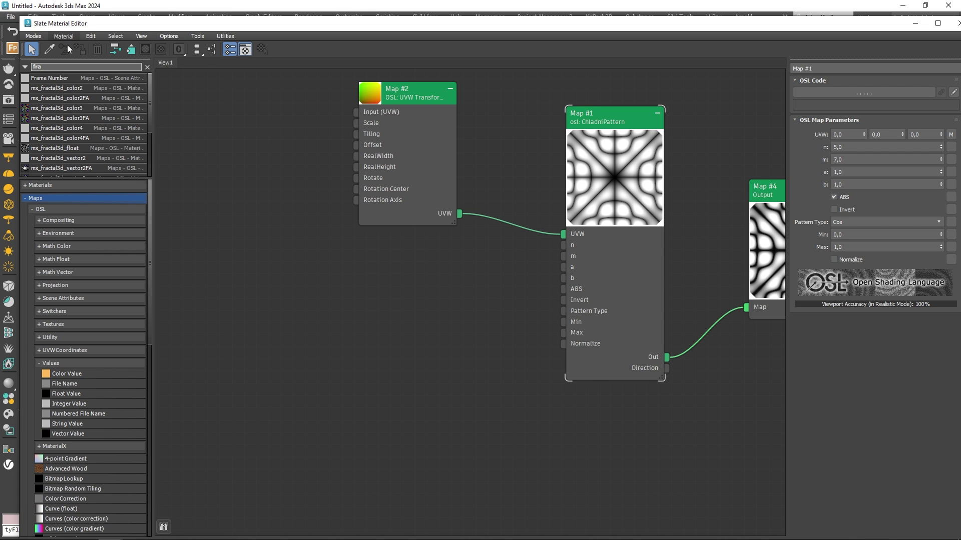
pyautogui.moveTo(108, 79); pyautogui.dragTo(273, 304)
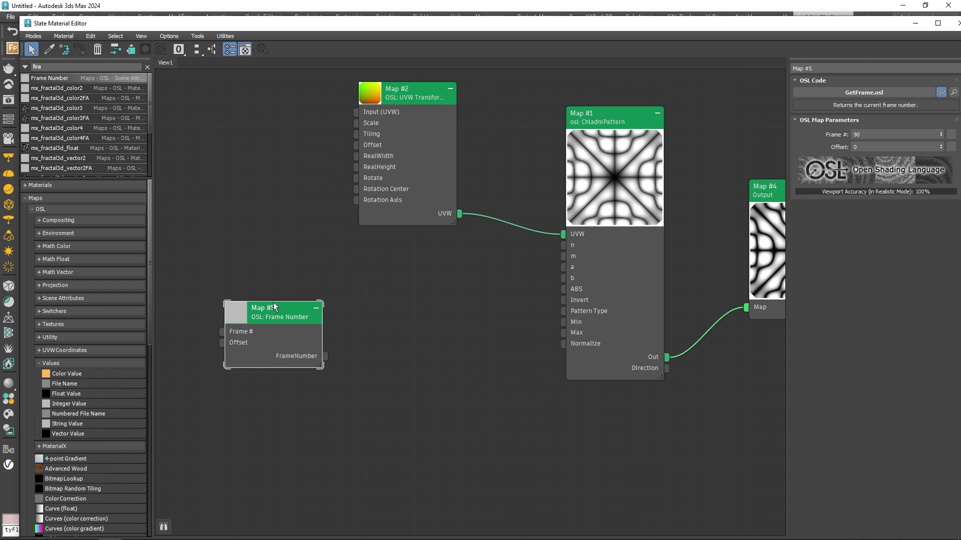
# Step: Add an OSL Divide (float) map, feed the frame number into its dividend and set the divisor to 50
pyautogui.click(65, 66)
pyautogui.write('divi')
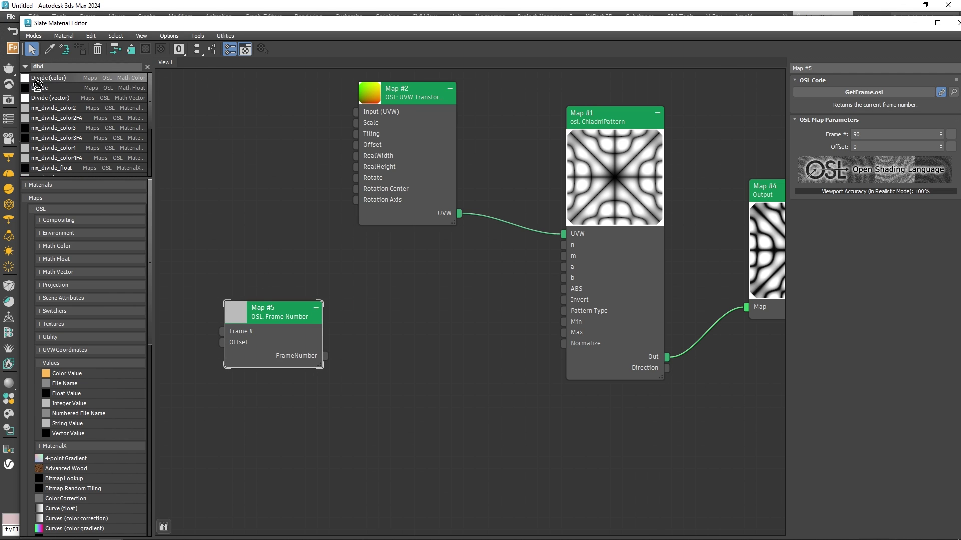
pyautogui.moveTo(38, 87); pyautogui.dragTo(444, 329)
pyautogui.moveTo(326, 357); pyautogui.dragTo(392, 355)
pyautogui.moveTo(872, 135); pyautogui.dragTo(814, 151)
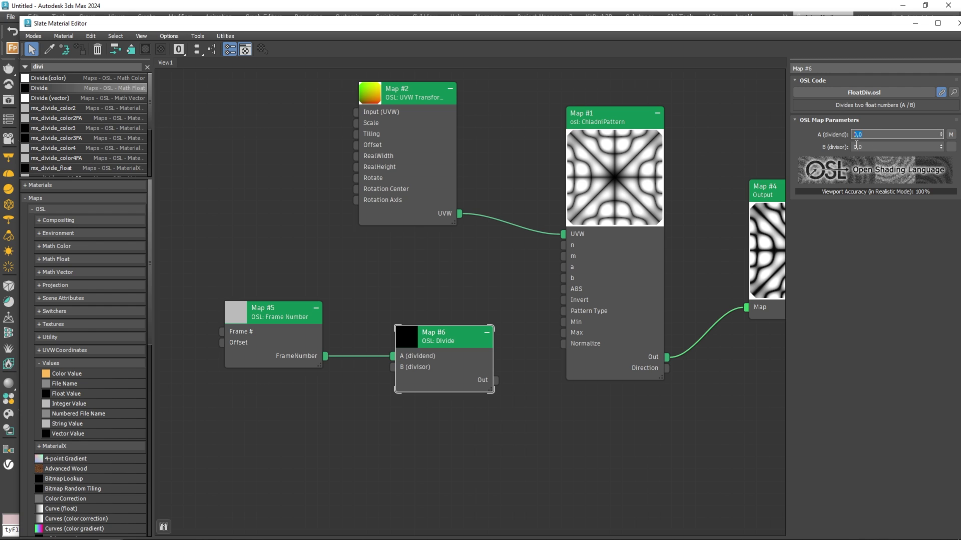
pyautogui.press('Tab')
pyautogui.write('50')
pyautogui.press('Return')
# Step: Add an OSL Float-to-Int map beside the Divide node and connect the Divide output to its input
pyautogui.moveTo(429, 359); pyautogui.dragTo(306, 395)
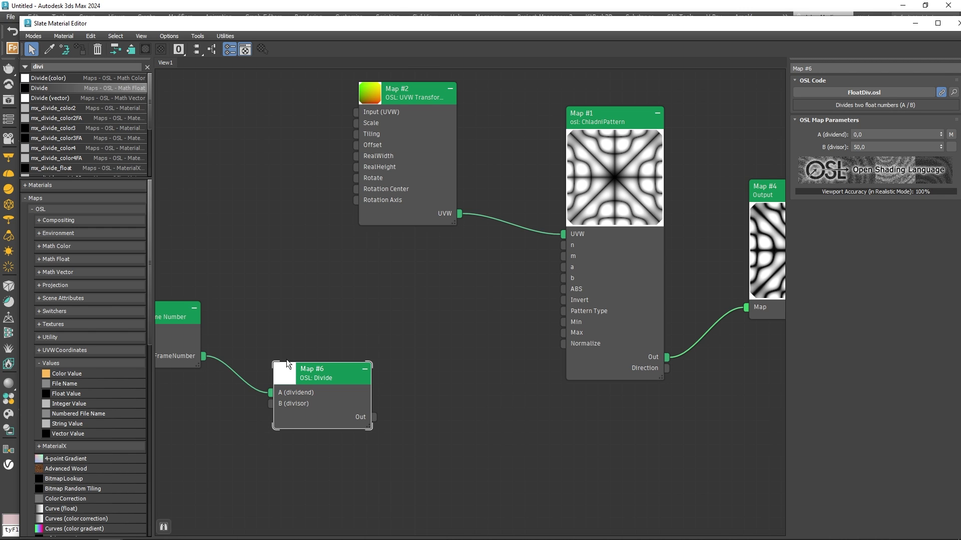
pyautogui.moveTo(307, 381); pyautogui.dragTo(299, 381)
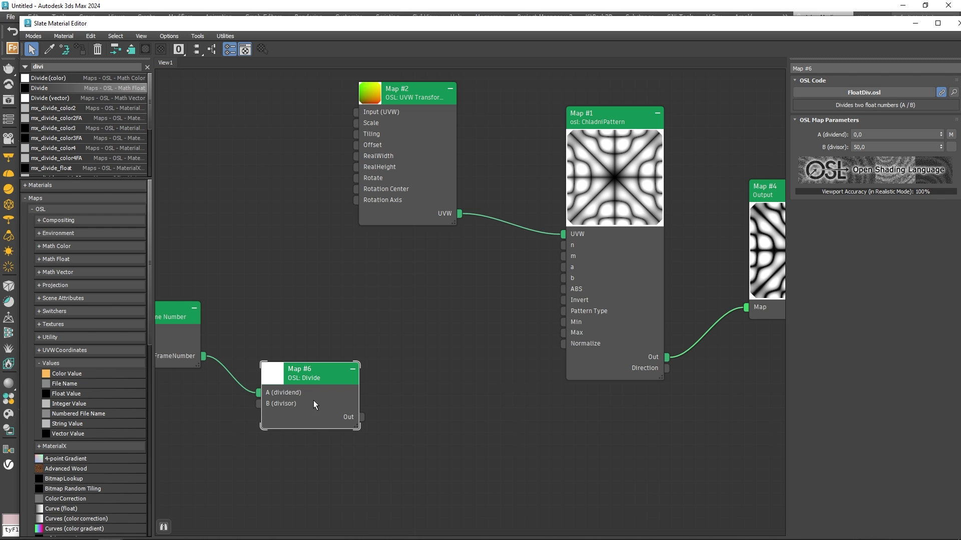
pyautogui.moveTo(329, 384); pyautogui.dragTo(326, 378)
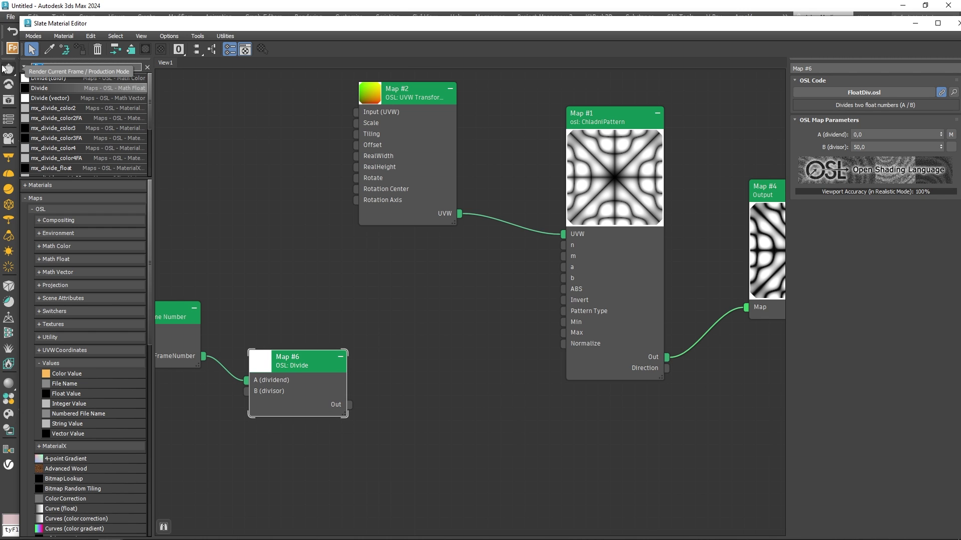
pyautogui.write('flo')
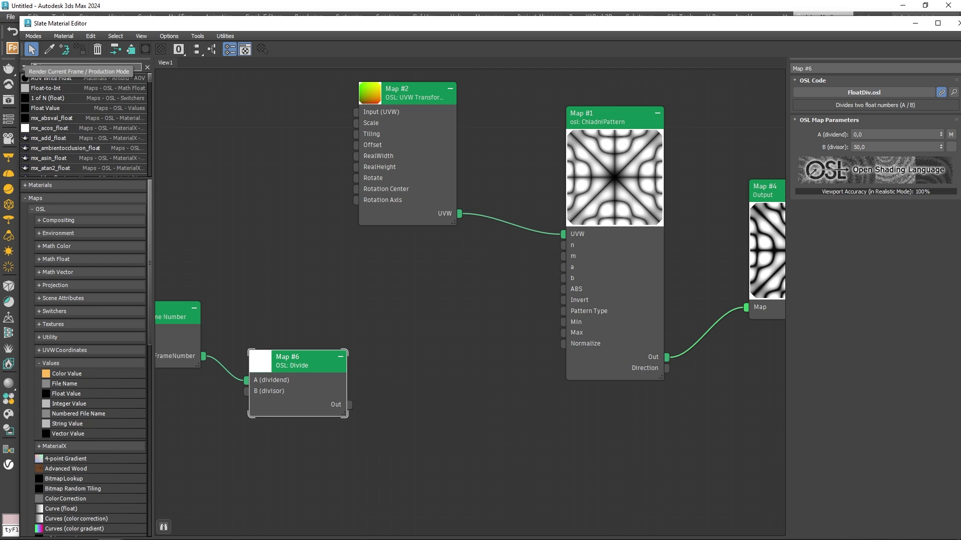
pyautogui.moveTo(418, 398); pyautogui.dragTo(420, 399)
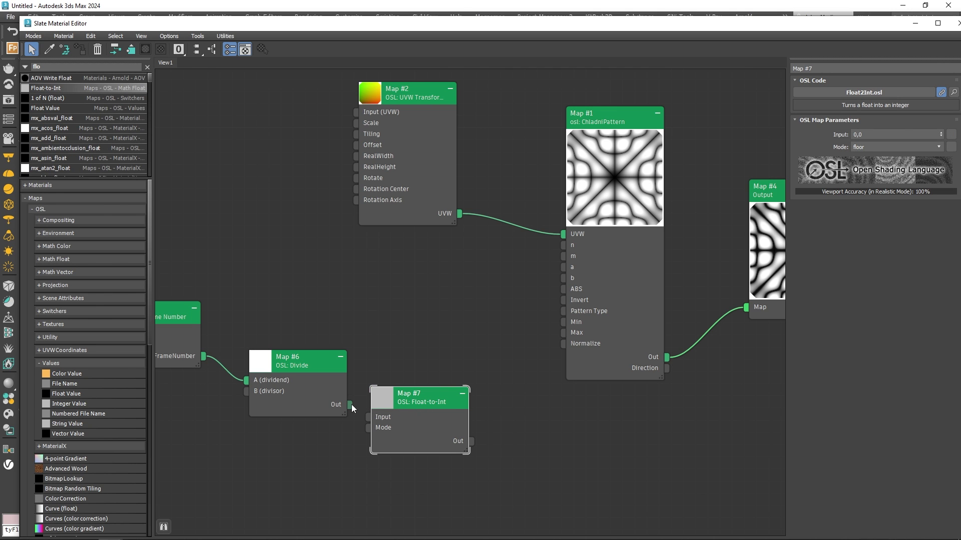
pyautogui.moveTo(351, 404); pyautogui.dragTo(368, 416)
# Step: Rearrange the Frame Number, Divide and Float-to-Int nodes to free space before the ChladniPattern node
pyautogui.moveTo(306, 384); pyautogui.dragTo(269, 384)
pyautogui.moveTo(397, 415); pyautogui.dragTo(384, 378)
pyautogui.moveTo(281, 384); pyautogui.dragTo(294, 371)
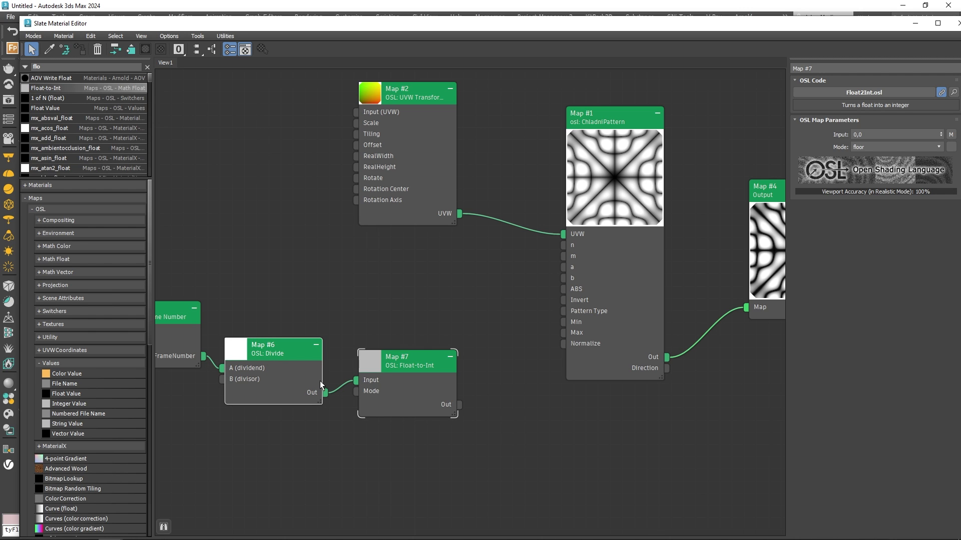
pyautogui.moveTo(408, 360); pyautogui.dragTo(397, 360)
pyautogui.moveTo(181, 324); pyautogui.dragTo(193, 359)
pyautogui.moveTo(186, 292); pyautogui.dragTo(349, 424)
# Step: Add an OSL Random Index by Number/Color map and set its Min to 7 and Max to 12
pyautogui.click(55, 66)
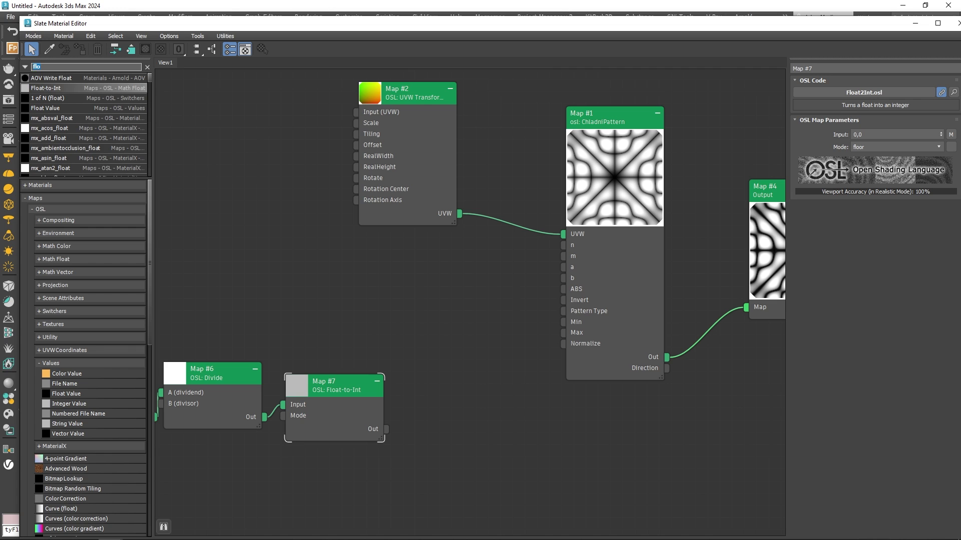
pyautogui.write('random')
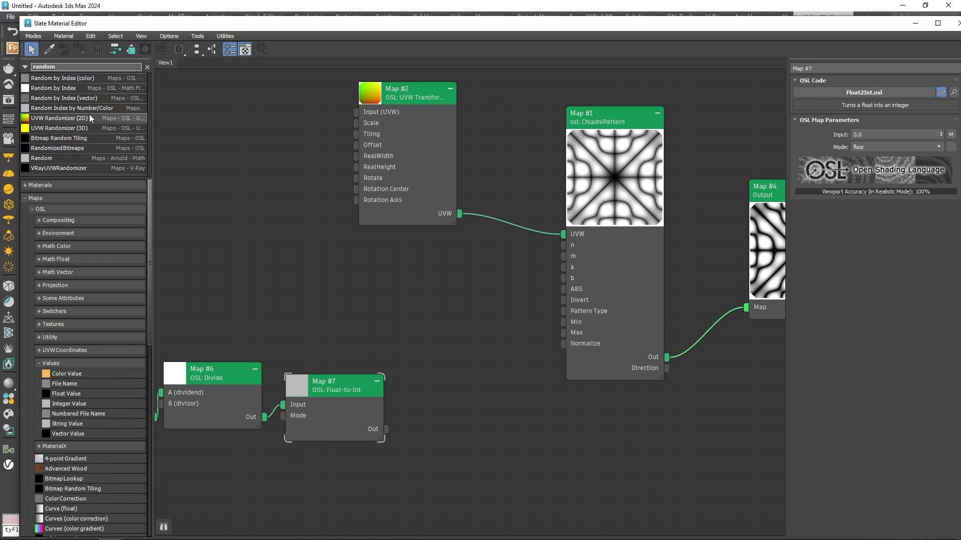
pyautogui.moveTo(461, 411); pyautogui.dragTo(481, 425)
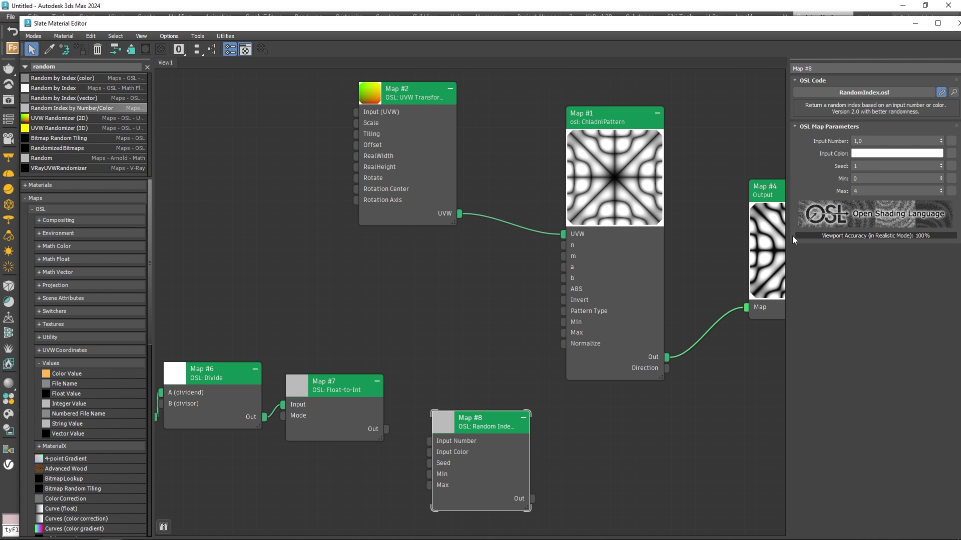
pyautogui.click(859, 178)
pyautogui.moveTo(857, 192); pyautogui.dragTo(828, 189)
pyautogui.write('12')
# Step: Connect Float-to-Int to the Random Index map's Input Color, and the Random Index output to ChladniPattern's m input
pyautogui.moveTo(476, 447); pyautogui.dragTo(476, 423)
pyautogui.moveTo(385, 429); pyautogui.dragTo(412, 421)
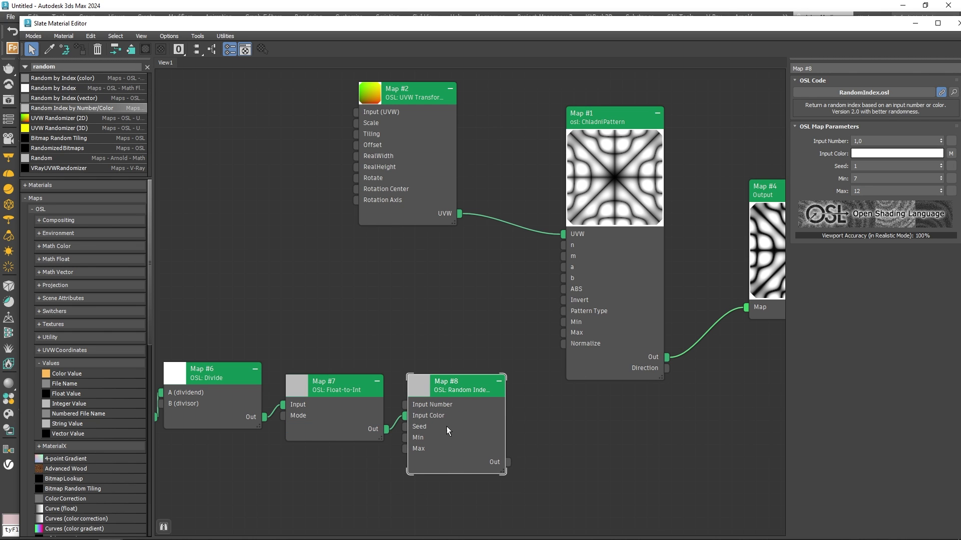
pyautogui.moveTo(508, 463); pyautogui.dragTo(563, 257)
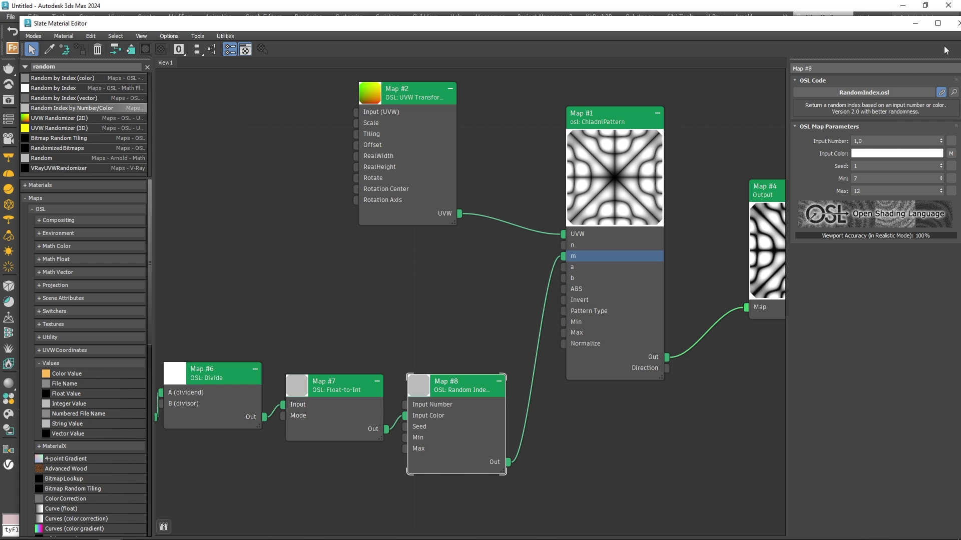
# Step: Close the material editor and review the changing particle pattern in wireframe up to about frame 68
pyautogui.click(958, 24)
pyautogui.moveTo(440, 350)
pyautogui.keyDown('alt'); pyautogui.mouseDown(button='middle')
pyautogui.moveTo(440, 397)
pyautogui.moveTo(444, 372)
pyautogui.mouseUp(button='middle'); pyautogui.keyUp('alt')
pyautogui.press('F3')
pyautogui.moveTo(254, 495); pyautogui.dragTo(369, 491)
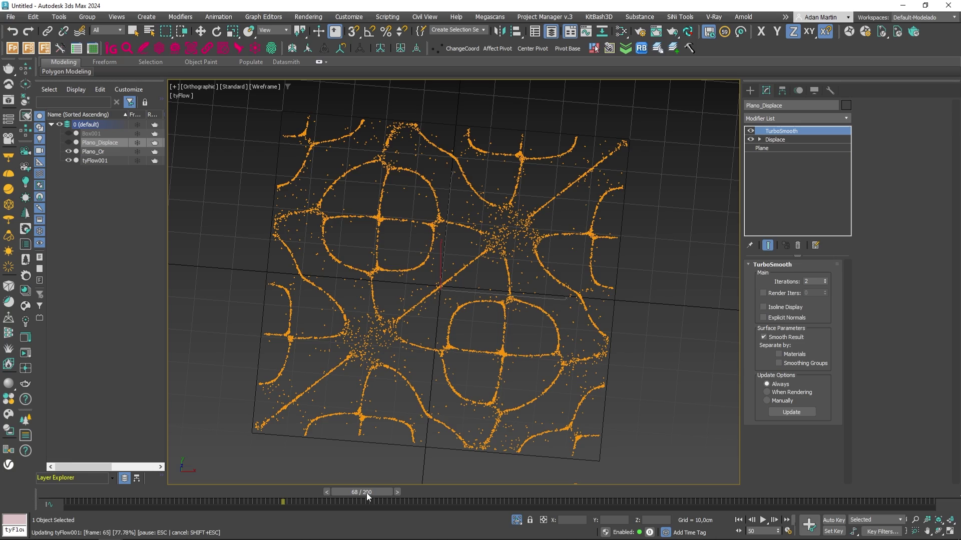
# Step: Scrub the timeline to about frame 97 to review the particle pattern, and inspect the Frame Number to Random Index node chain
pyautogui.moveTo(367, 493); pyautogui.dragTo(434, 482)
pyautogui.press('w')
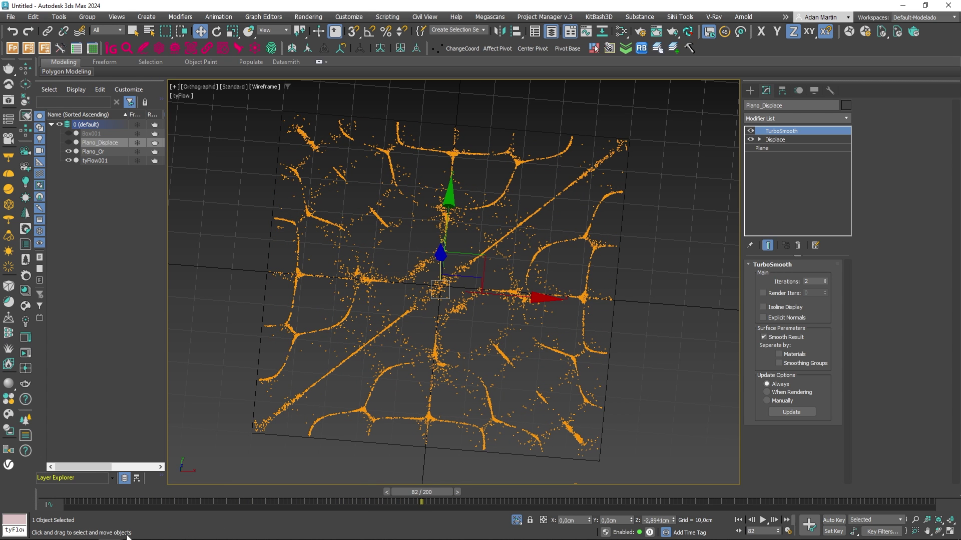
pyautogui.moveTo(304, 494); pyautogui.dragTo(485, 480)
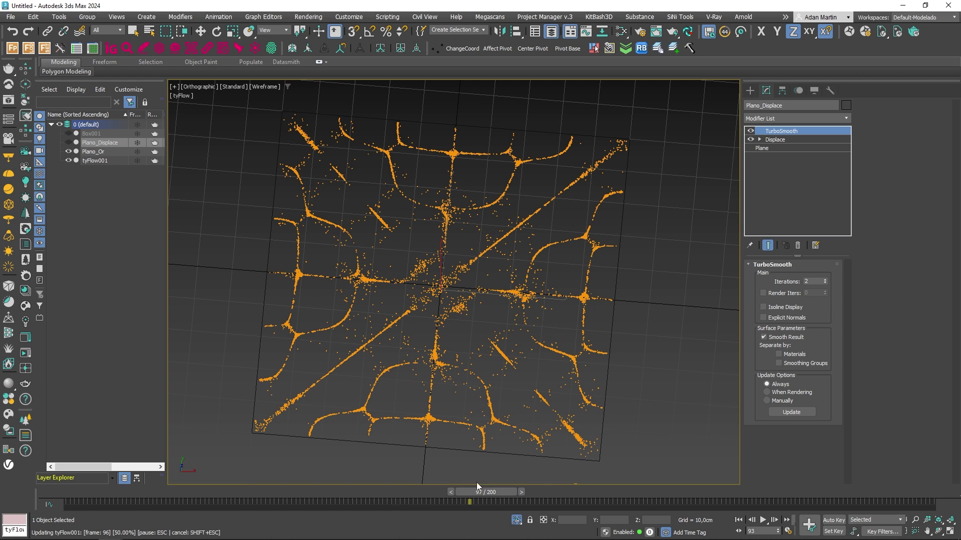
pyautogui.press('m')
pyautogui.moveTo(310, 313); pyautogui.dragTo(447, 291, button='middle')
pyautogui.moveTo(261, 361)
pyautogui.mouseDown()
pyautogui.moveTo(232, 327)
pyautogui.moveTo(231, 353)
pyautogui.moveTo(250, 367)
pyautogui.mouseUp()
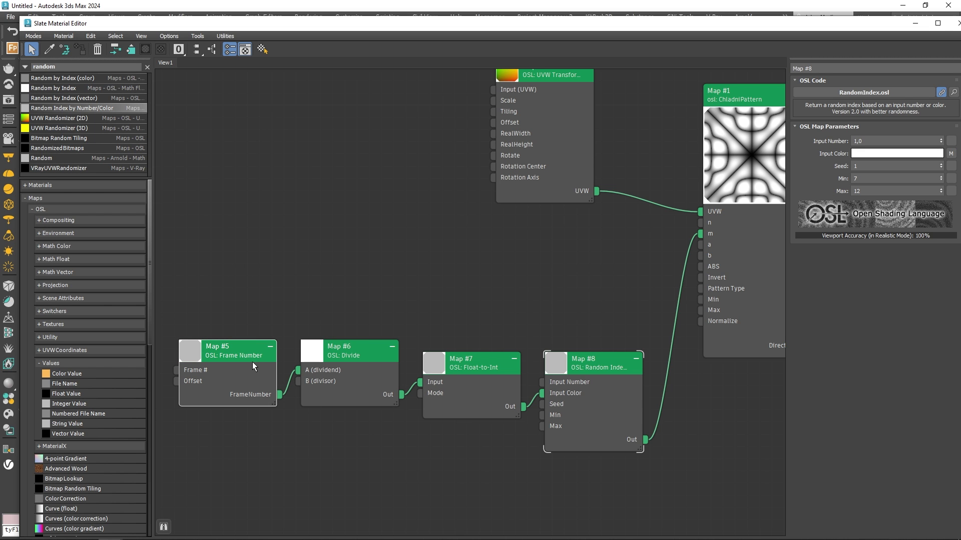
pyautogui.scroll(-1, 520, 321)
pyautogui.moveTo(525, 334); pyautogui.dragTo(482, 353, button='middle')
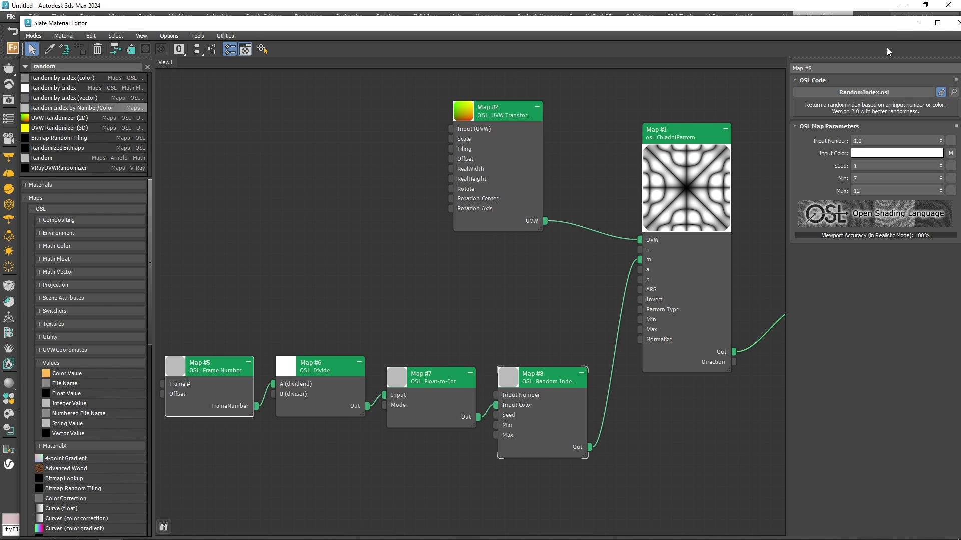
pyautogui.click(957, 23)
# Step: Scrub forward to frame 114, back to frame 41 and to frame 4, comparing the particle pattern with the material editor's map previews
pyautogui.moveTo(280, 492); pyautogui.dragTo(563, 488)
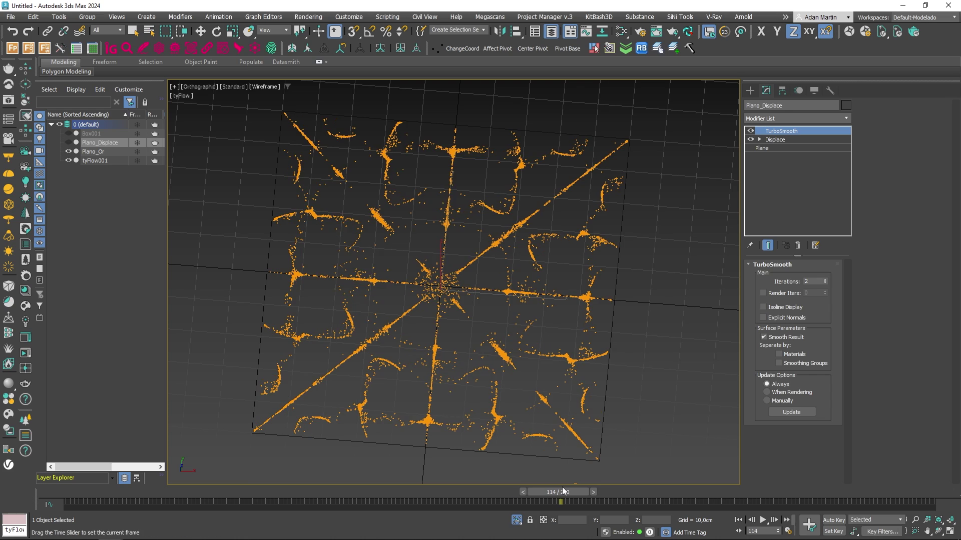
pyautogui.moveTo(553, 491); pyautogui.dragTo(244, 491)
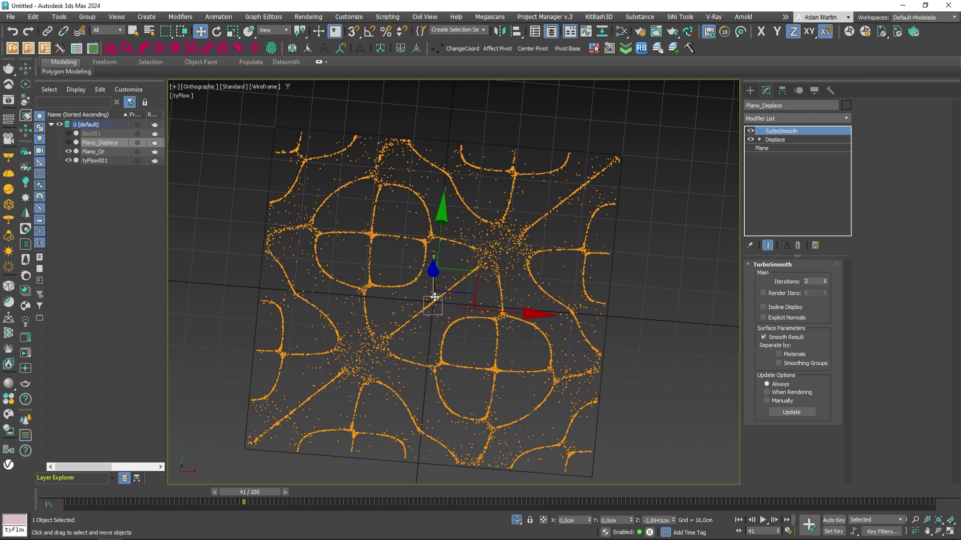
pyautogui.press('m')
pyautogui.scroll(-2, 400, 347)
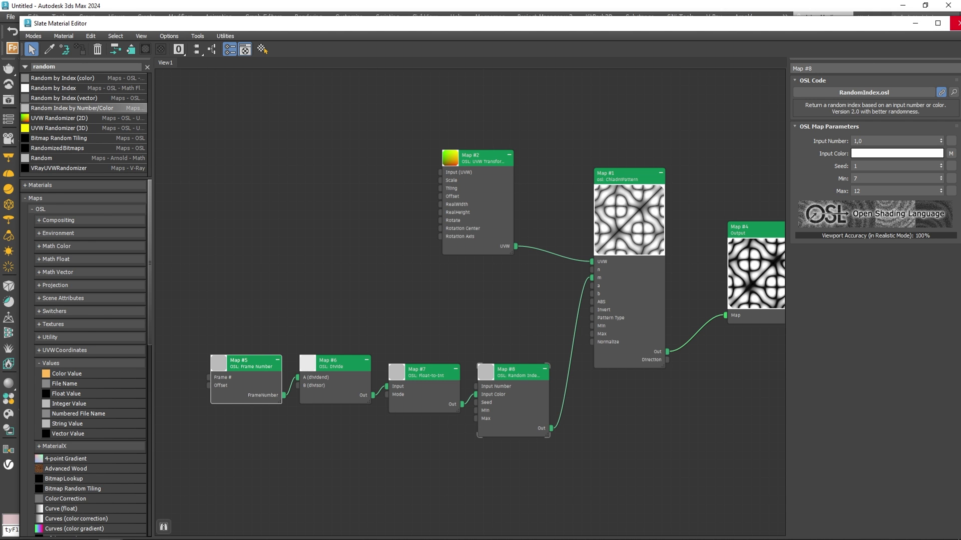
pyautogui.click(956, 23)
pyautogui.click(94, 493)
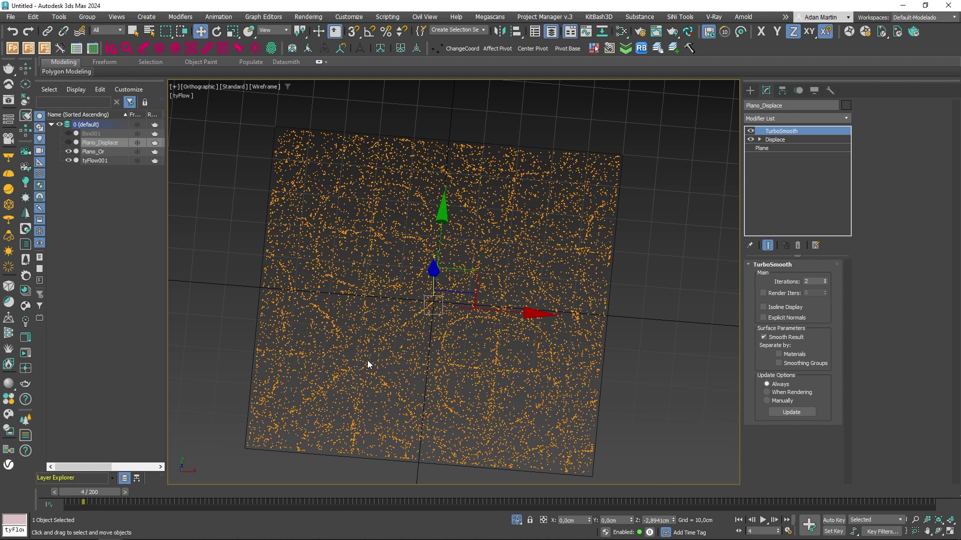
# Step: Delete the Frame Number, Divide, Float-to-Int and Random Index nodes, and move the Output node farther from ChladniPattern
pyautogui.press('m')
pyautogui.moveTo(226, 342); pyautogui.dragTo(550, 448)
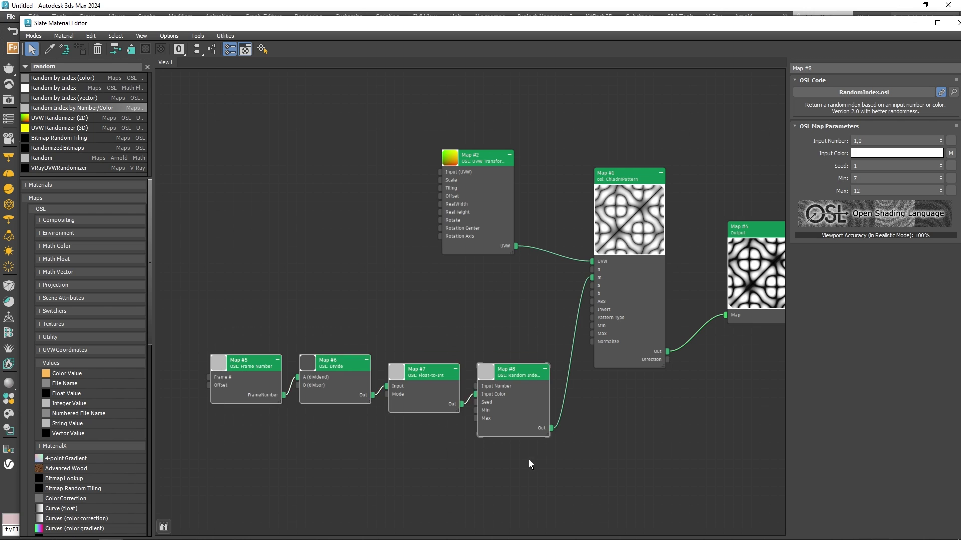
pyautogui.press('Delete')
pyautogui.moveTo(743, 293); pyautogui.dragTo(575, 308, button='middle')
pyautogui.moveTo(575, 308); pyautogui.dragTo(674, 328)
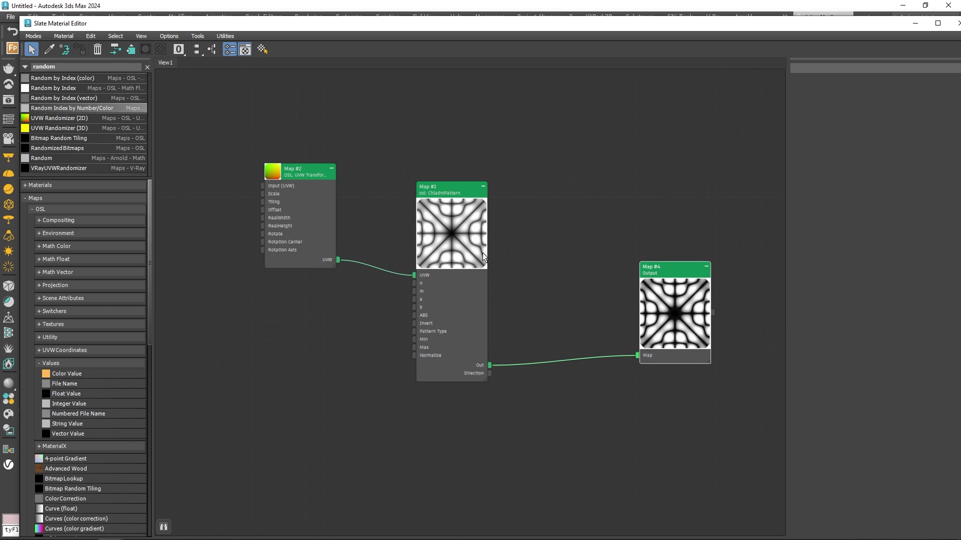
# Step: Set the ChladniPattern map's m parameter to 8
pyautogui.scroll(2, 482, 253)
pyautogui.doubleClick(446, 178)
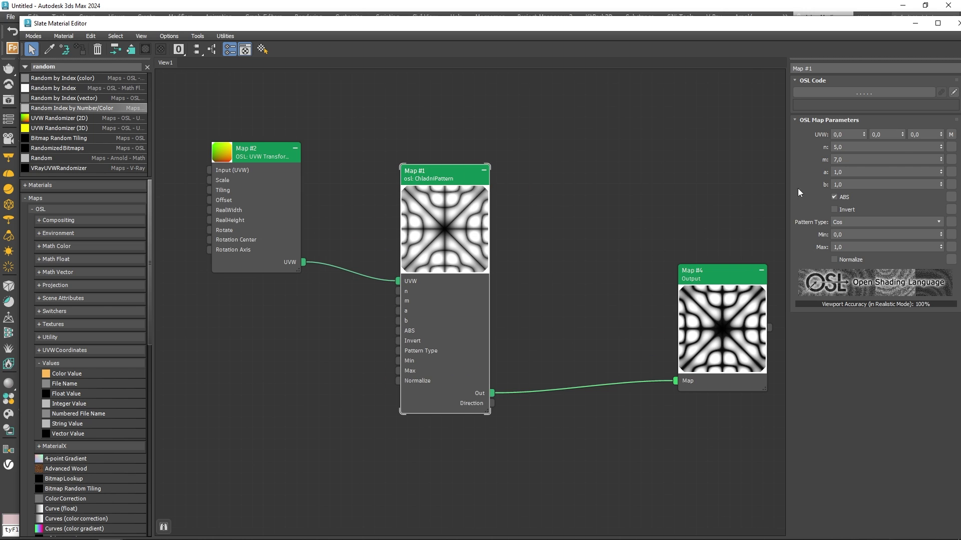
pyautogui.doubleClick(870, 160)
pyautogui.write('8')
pyautogui.press('Return')
# Step: Duplicate the ChladniPattern node below the original, keeping its UVW connection, and move the Output node farther away
pyautogui.moveTo(420, 246); pyautogui.dragTo(420, 181)
pyautogui.scroll(-2, 420, 180)
pyautogui.keyDown('shift'); pyautogui.moveTo(433, 141); pyautogui.dragTo(436, 381); pyautogui.keyUp('shift')
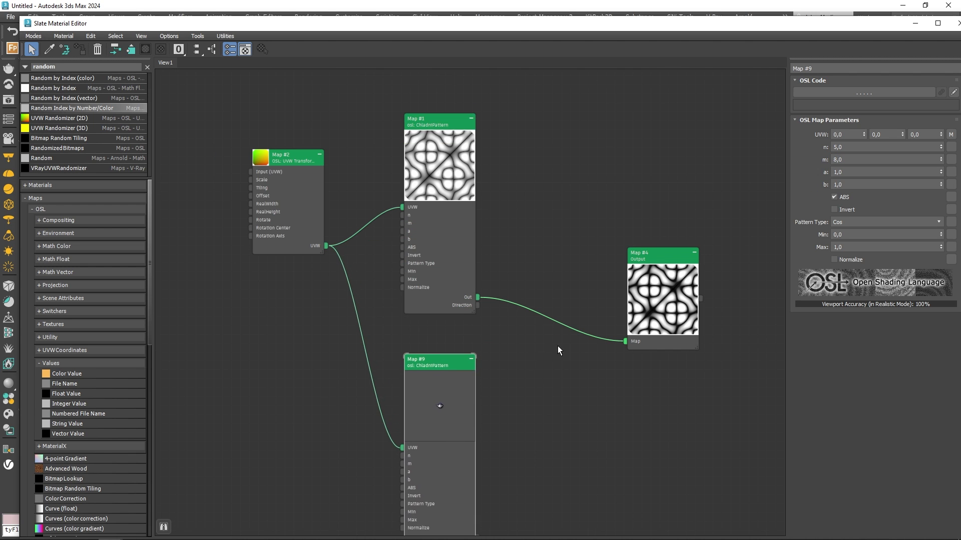
pyautogui.moveTo(557, 347); pyautogui.dragTo(525, 267, button='middle')
pyautogui.moveTo(617, 236); pyautogui.dragTo(733, 234)
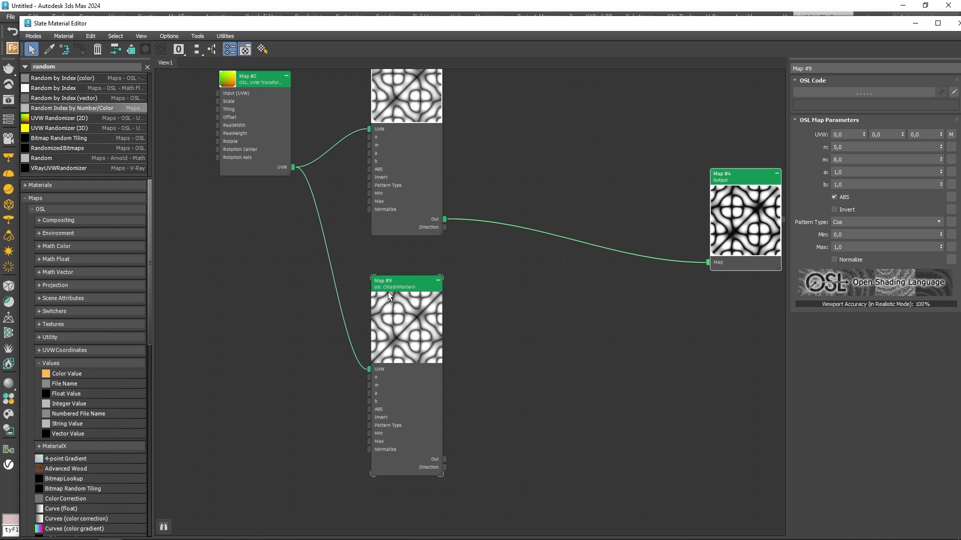
# Step: Try m values of 9 and 10 on the duplicated ChladniPattern map, and settle on 11
pyautogui.click(389, 292)
pyautogui.doubleClick(853, 160)
pyautogui.write('9')
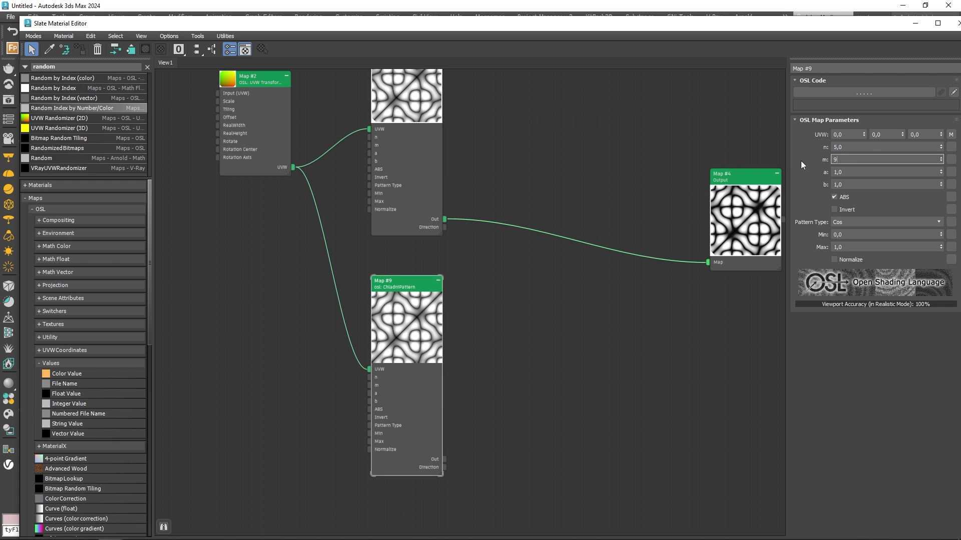
pyautogui.press('Return')
pyautogui.write('1')
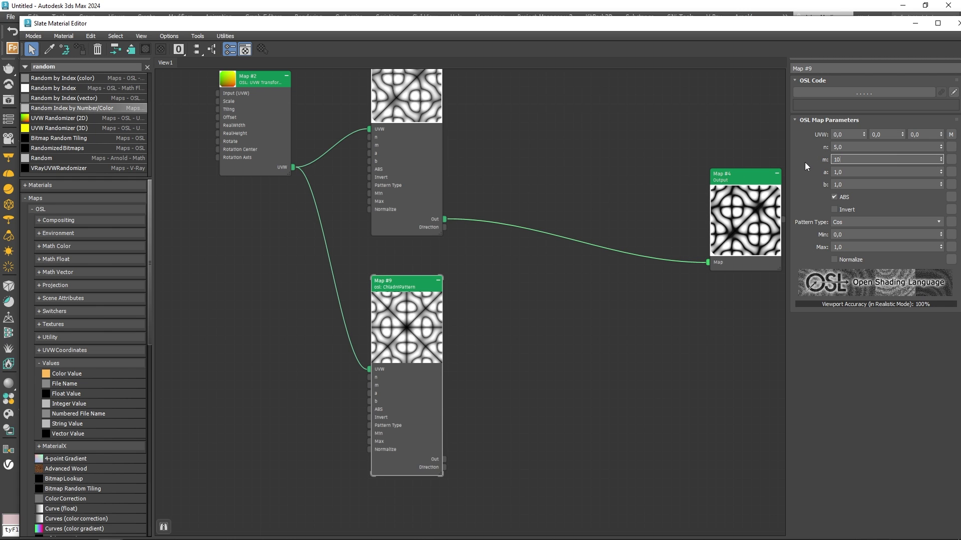
pyautogui.write('1,')
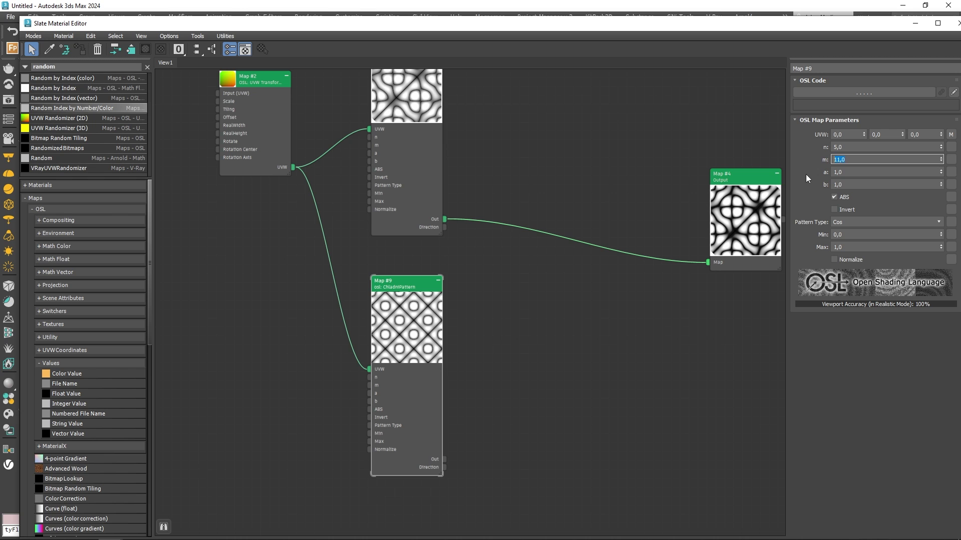
pyautogui.press('Return')
pyautogui.press('z')
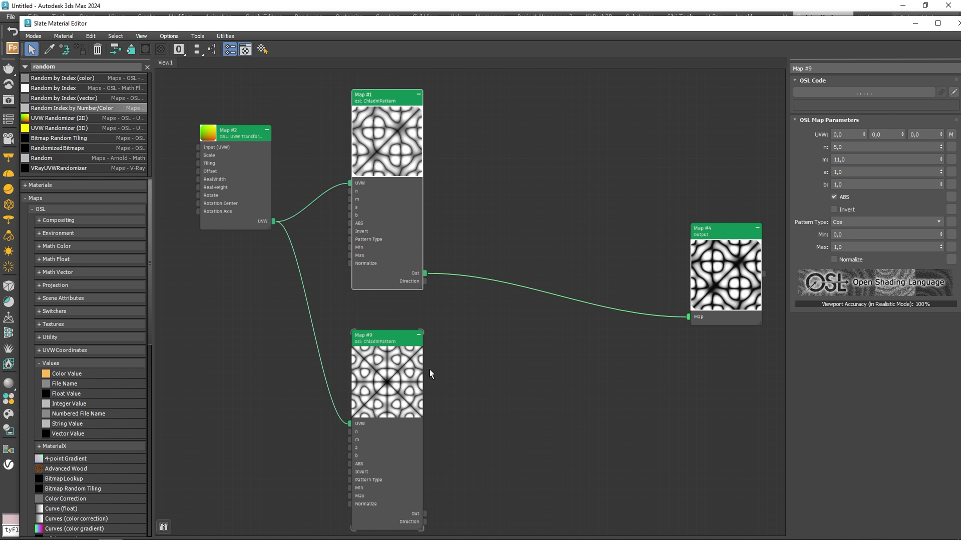
# Step: Tidy the node spacing and duplicate the second ChladniPattern node to place a third one beneath it
pyautogui.moveTo(383, 437); pyautogui.dragTo(383, 418)
pyautogui.moveTo(523, 368); pyautogui.dragTo(453, 314, button='middle')
pyautogui.moveTo(643, 244); pyautogui.dragTo(654, 207)
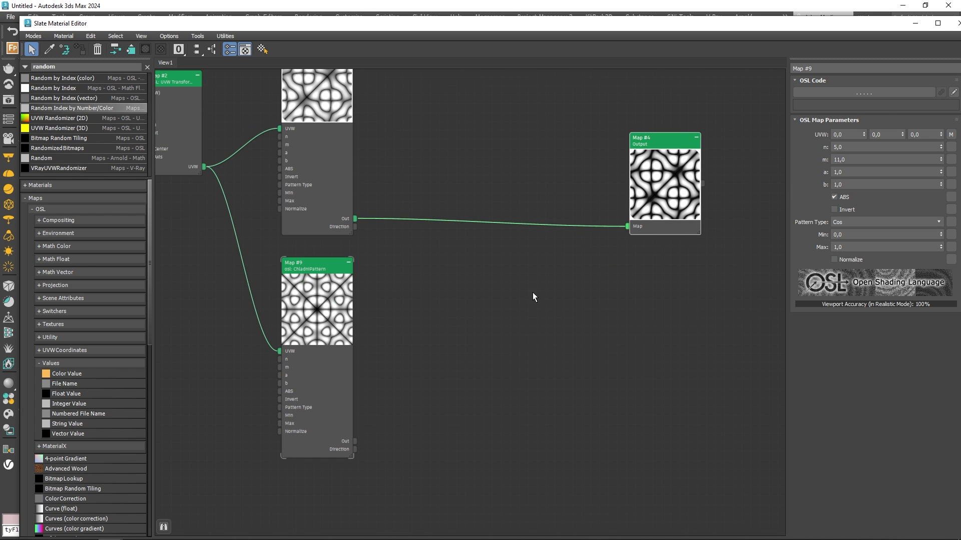
pyautogui.moveTo(326, 316); pyautogui.dragTo(326, 298)
pyautogui.scroll(-2, 327, 299)
pyautogui.moveTo(331, 294); pyautogui.dragTo(370, 246, button='middle')
pyautogui.moveTo(370, 250); pyautogui.dragTo(364, 387)
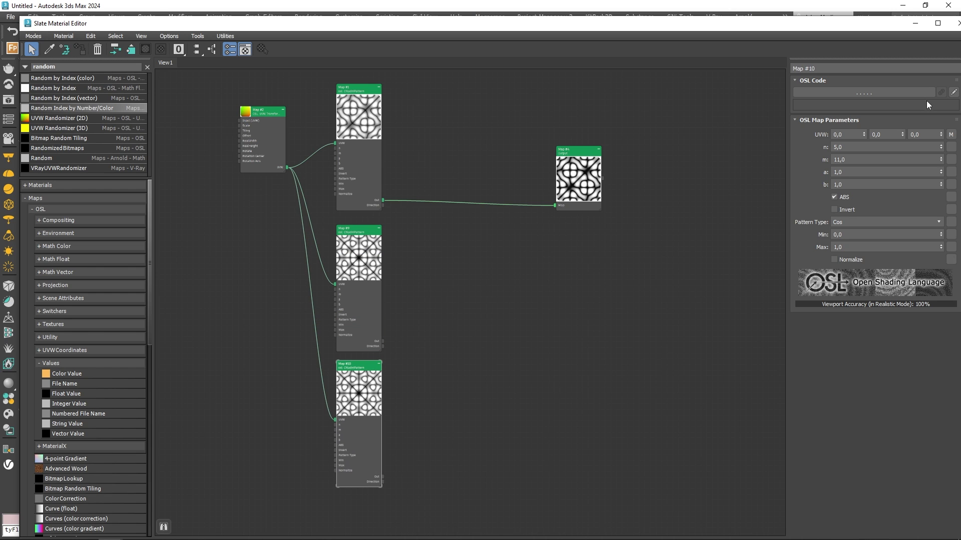
# Step: Try several m values on the third ChladniPattern map, including 13 and 14, and settle on 2
pyautogui.moveTo(851, 163); pyautogui.dragTo(816, 158)
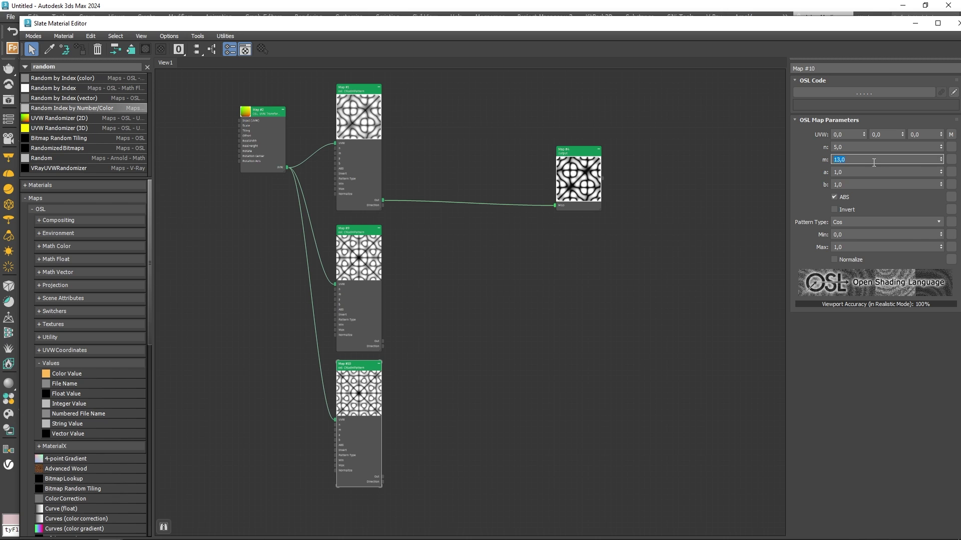
pyautogui.write('14')
pyautogui.press('Return')
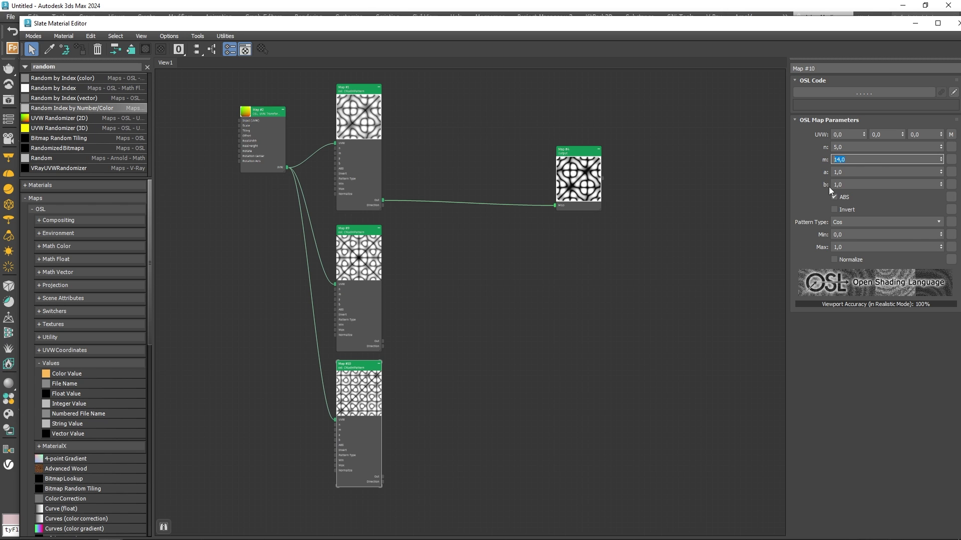
pyautogui.write('z1')
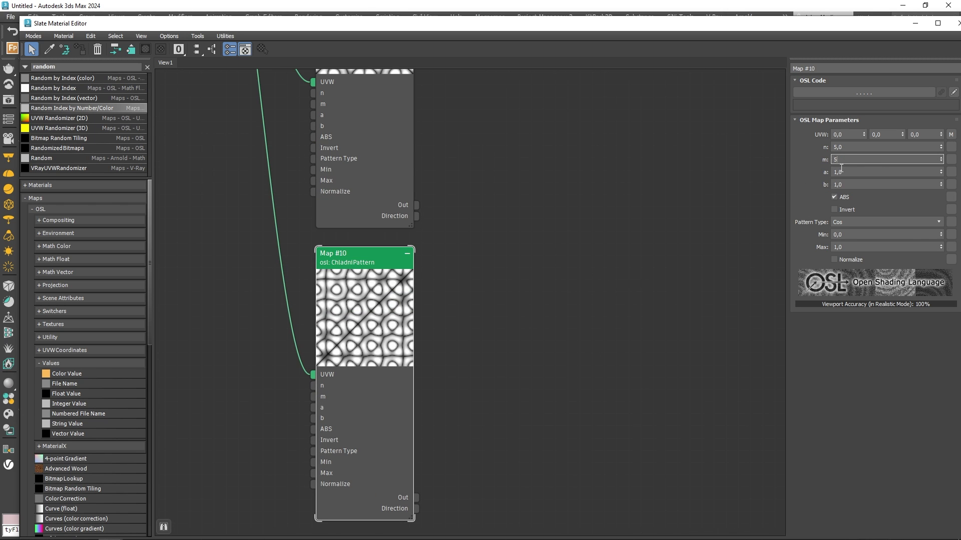
pyautogui.press('Return')
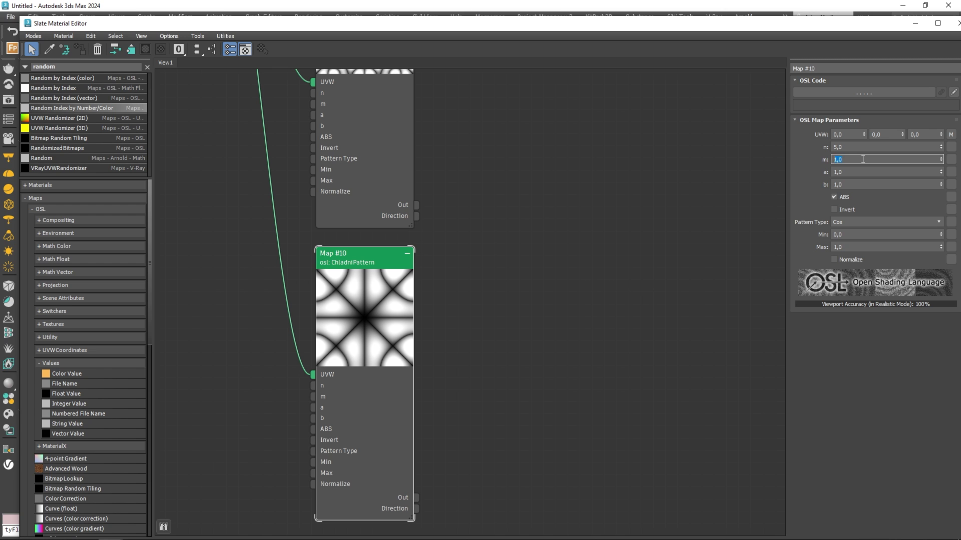
pyautogui.write('2')
pyautogui.press('Return')
pyautogui.scroll(-5, 477, 338)
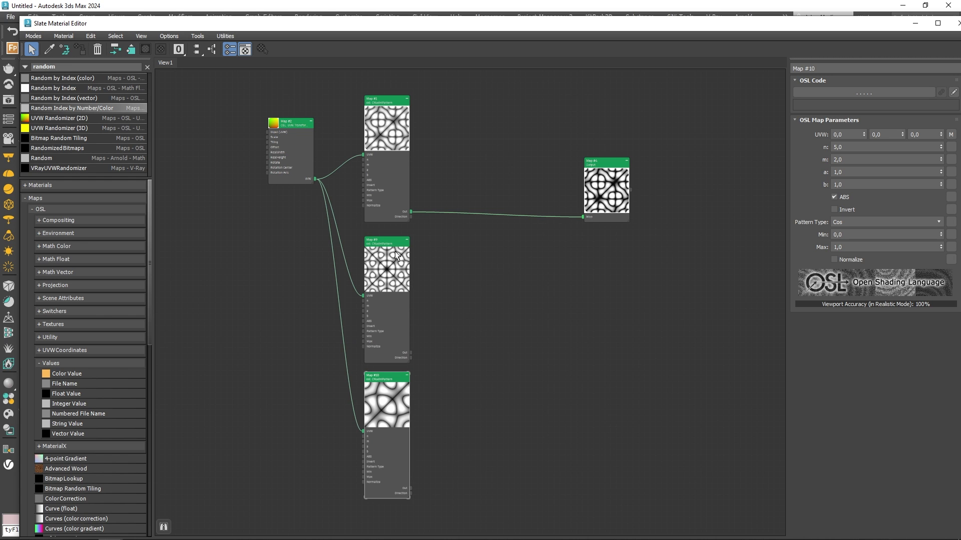
# Step: Compare the ChladniPattern previews and set the second map's Pattern Type to Sen
pyautogui.scroll(3, 392, 130)
pyautogui.scroll(2, 400, 122)
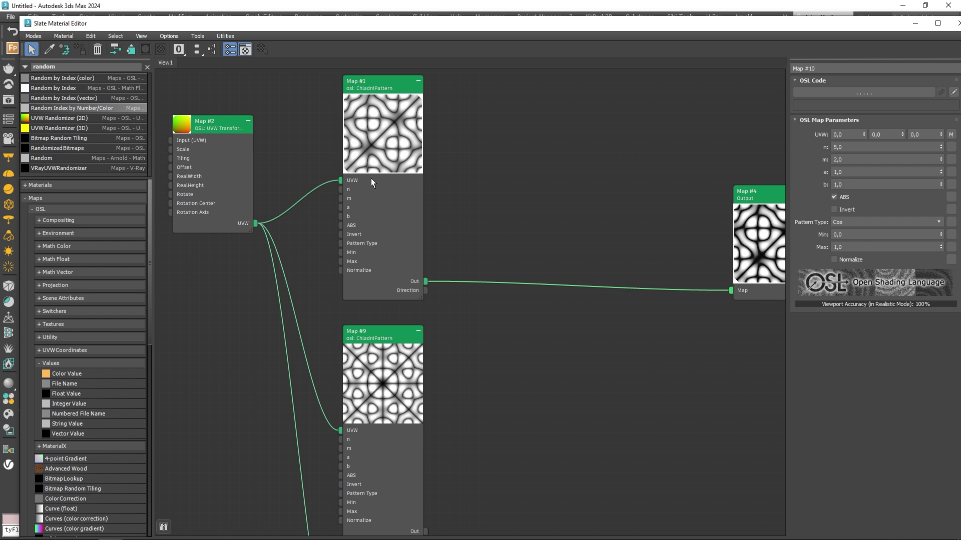
pyautogui.click(380, 383)
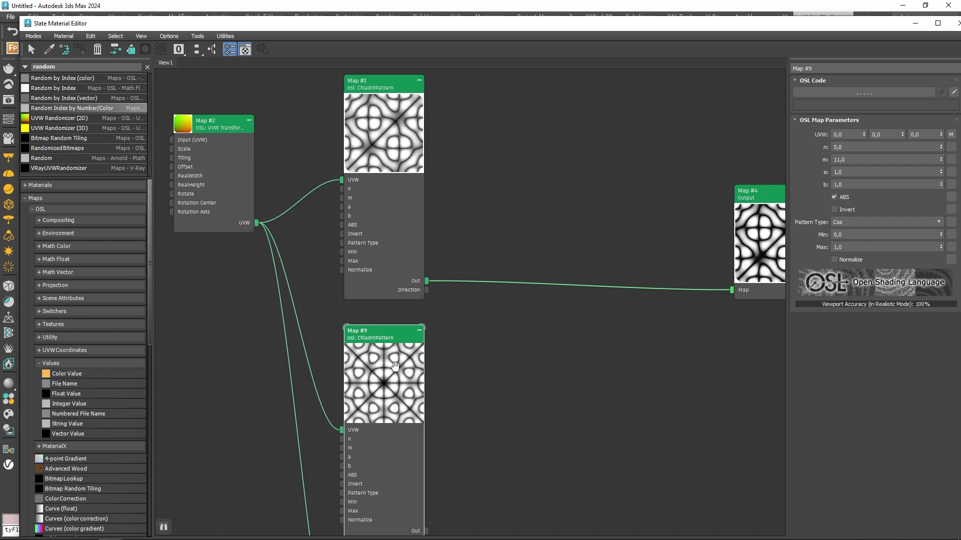
pyautogui.moveTo(412, 353); pyautogui.dragTo(424, 269, button='middle')
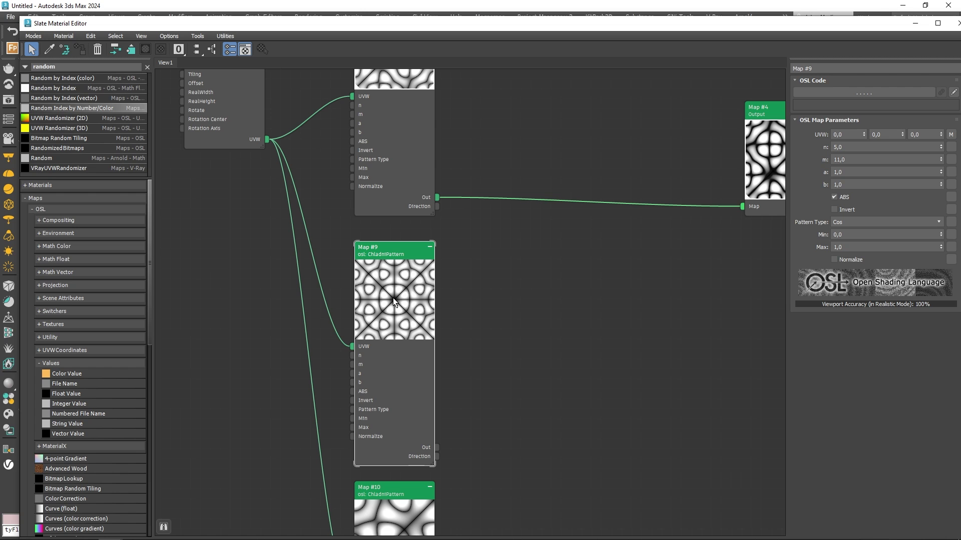
pyautogui.press('z')
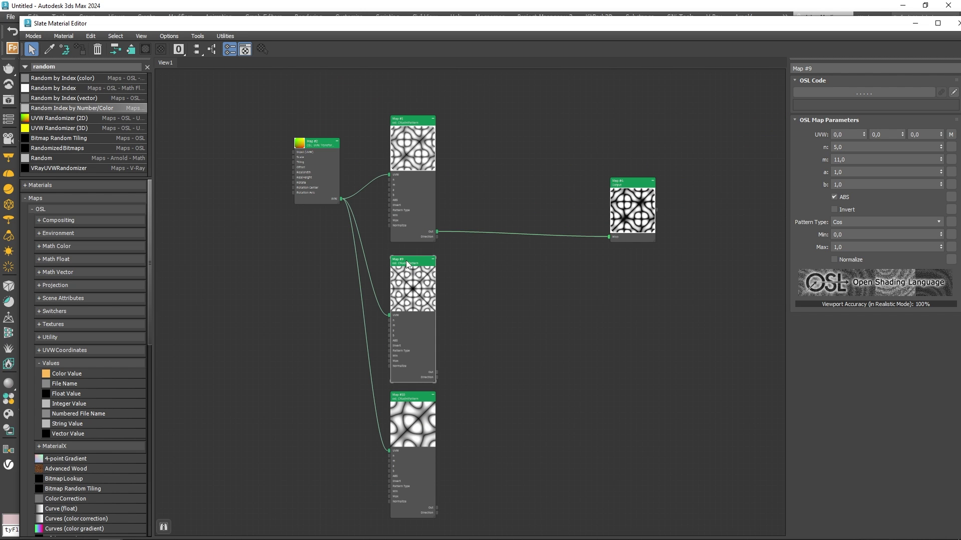
pyautogui.click(843, 221)
pyautogui.click(845, 242)
pyautogui.scroll(2, 434, 302)
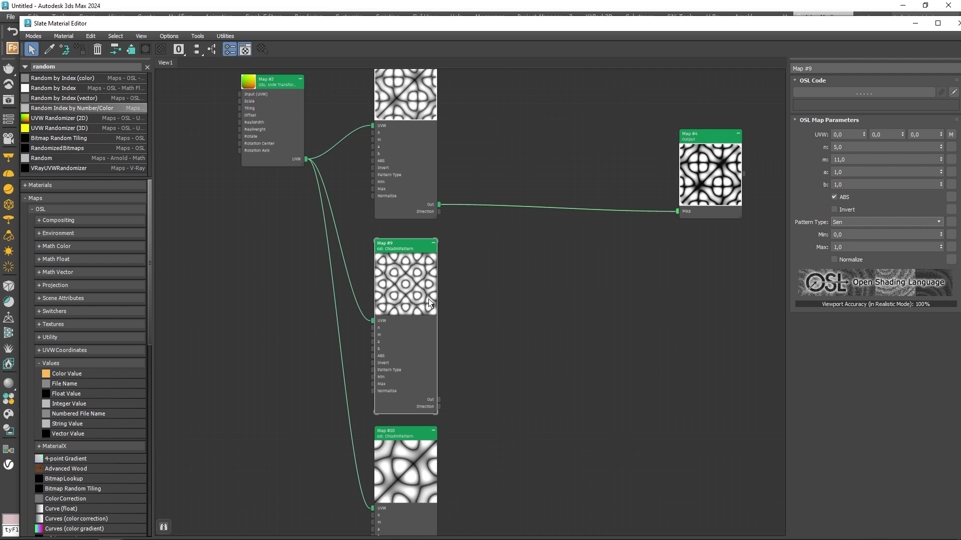
# Step: Stack the three ChladniPattern nodes closely, move the Output node farther away, and lower the UVW Transform node beside the middle pattern
pyautogui.moveTo(460, 420); pyautogui.dragTo(439, 332, button='middle')
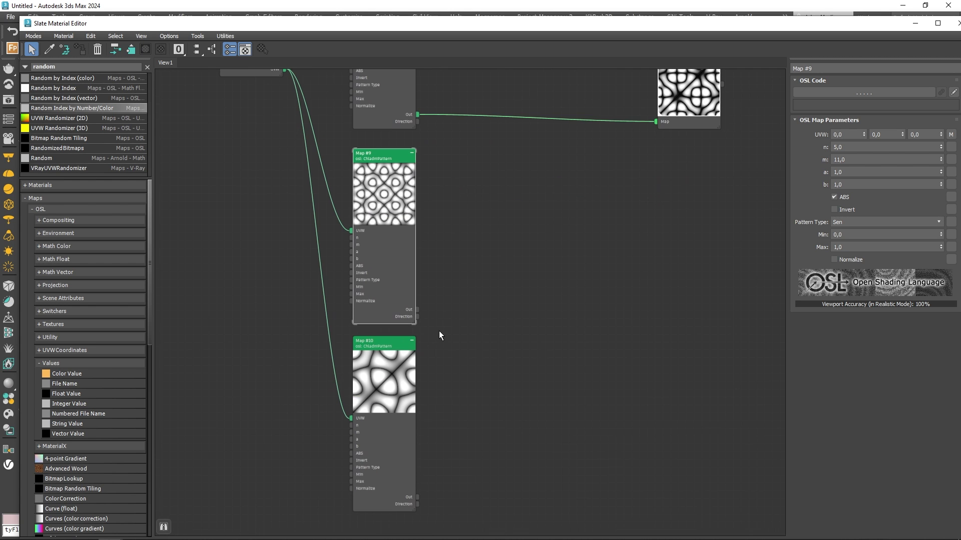
pyautogui.click(389, 344)
pyautogui.scroll(-3, 409, 323)
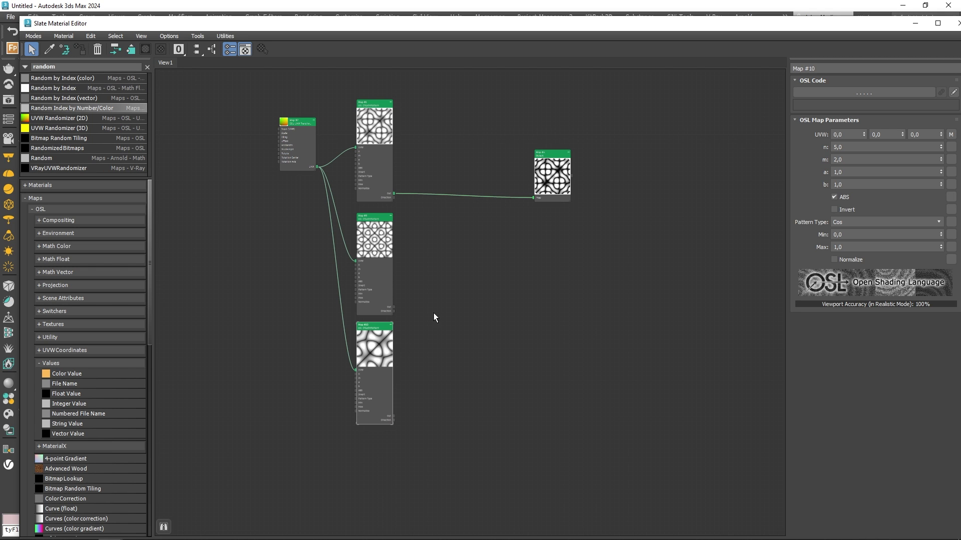
pyautogui.scroll(2, 482, 228)
pyautogui.moveTo(482, 229); pyautogui.dragTo(483, 269, button='middle')
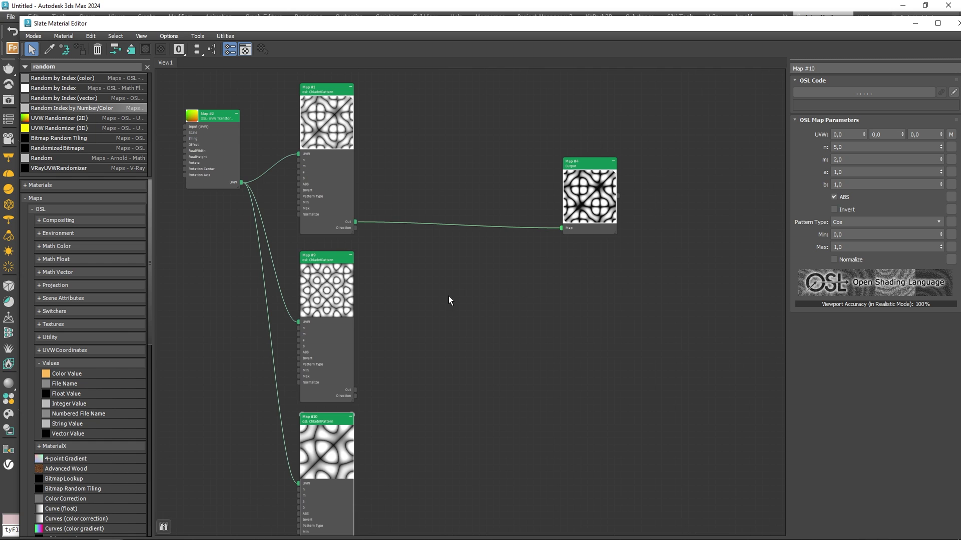
pyautogui.moveTo(574, 228); pyautogui.dragTo(681, 227)
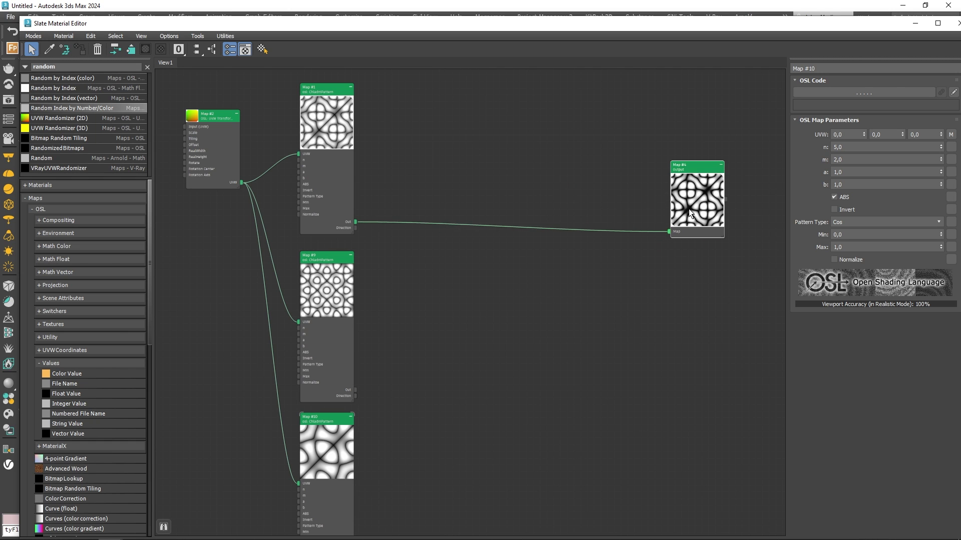
pyautogui.moveTo(335, 299); pyautogui.dragTo(335, 285)
pyautogui.moveTo(327, 424); pyautogui.dragTo(327, 404)
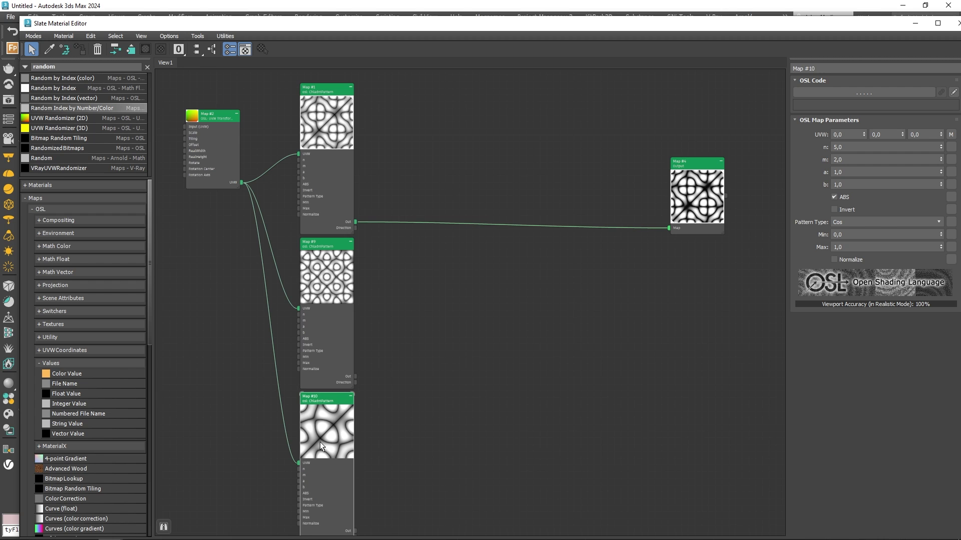
pyautogui.moveTo(202, 158); pyautogui.dragTo(188, 307)
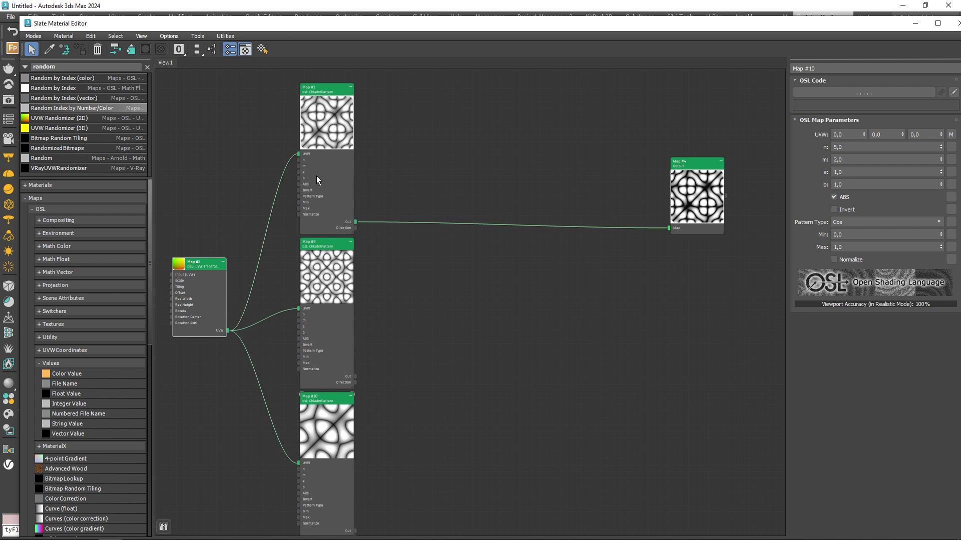
# Step: Add a 1 of N (float) map beside the ChladniPattern nodes and remove its last two inputs, keeping Input 0 to Input 2
pyautogui.click(483, 319)
pyautogui.moveTo(70, 67); pyautogui.dragTo(2, 66)
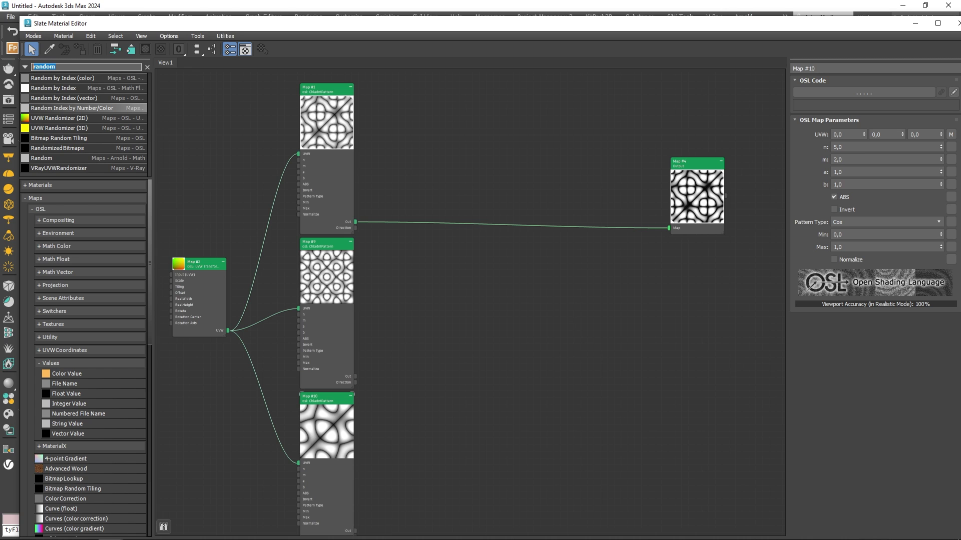
pyautogui.write('1 of')
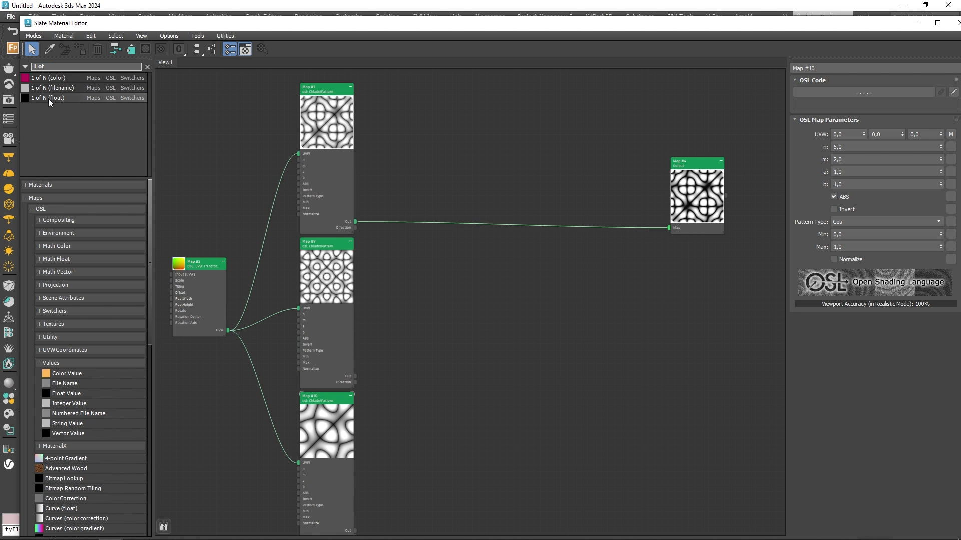
pyautogui.moveTo(39, 98); pyautogui.dragTo(468, 293)
pyautogui.scroll(4, 460, 292)
pyautogui.scroll(-2, 338, 260)
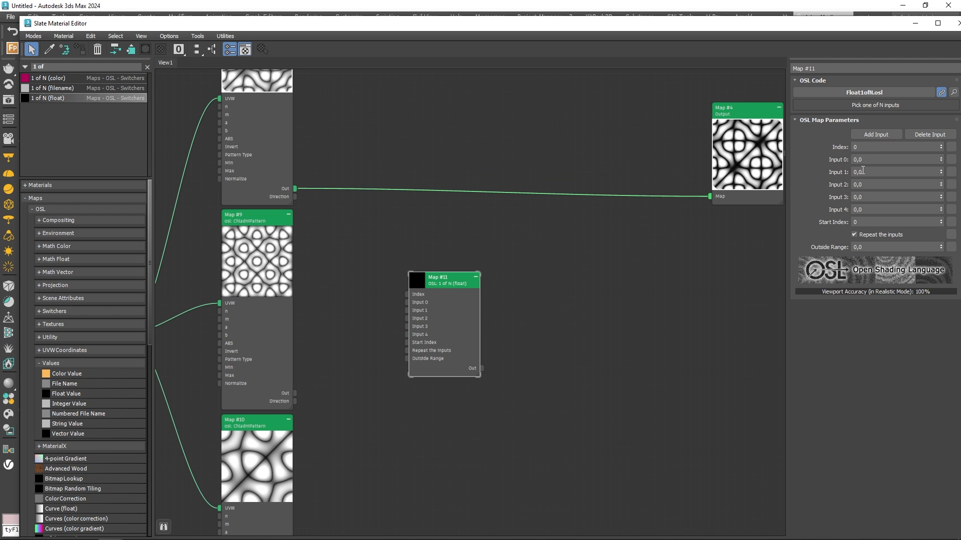
pyautogui.click(932, 134)
pyautogui.click(934, 135)
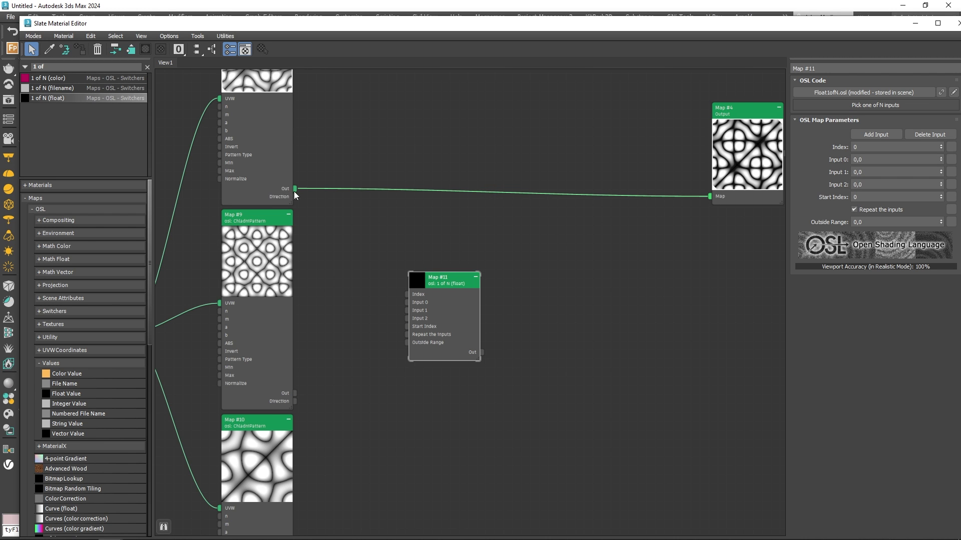
# Step: Connect the Out of the first, second and third ChladniPattern maps to Input 0, Input 1 and Input 2 of the 1 of N map
pyautogui.moveTo(295, 188); pyautogui.dragTo(406, 302)
pyautogui.moveTo(295, 393); pyautogui.dragTo(407, 311)
pyautogui.moveTo(302, 529); pyautogui.dragTo(298, 445, button='middle')
pyautogui.moveTo(291, 511); pyautogui.dragTo(406, 238)
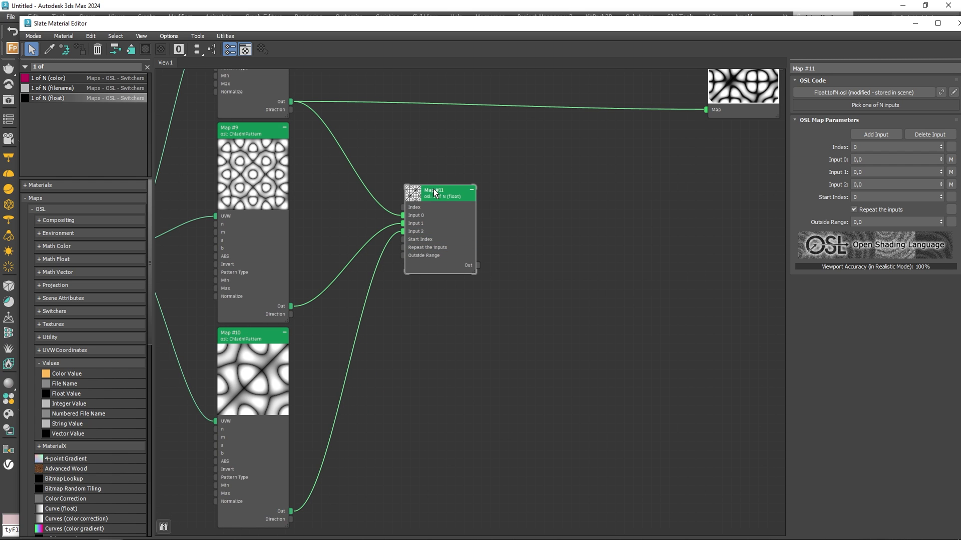
# Step: Feed the 1 of N map into the Output map in place of the first pattern, and align the two nodes side by side
pyautogui.moveTo(434, 194); pyautogui.dragTo(460, 184)
pyautogui.moveTo(513, 208); pyautogui.dragTo(442, 296, button='middle')
pyautogui.moveTo(434, 344); pyautogui.dragTo(635, 197)
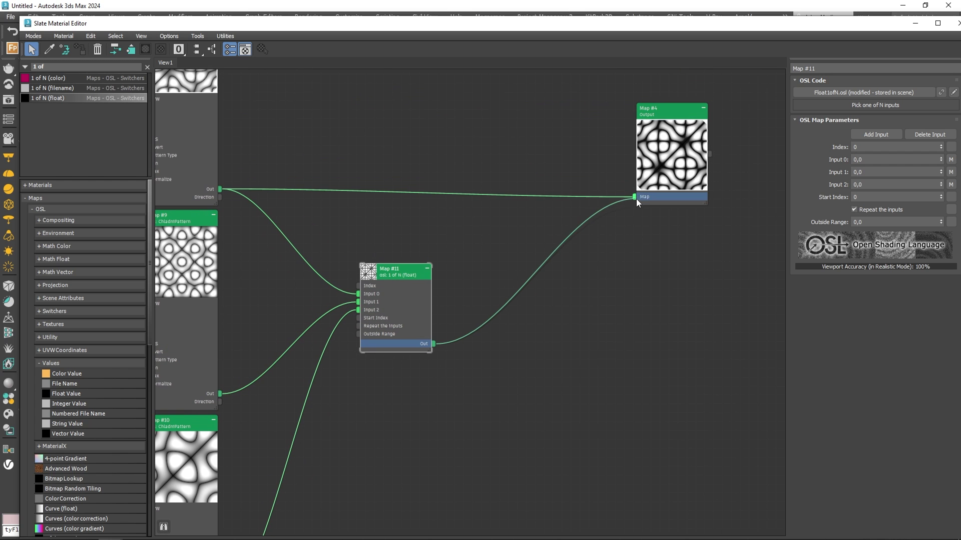
pyautogui.moveTo(663, 159); pyautogui.dragTo(707, 312)
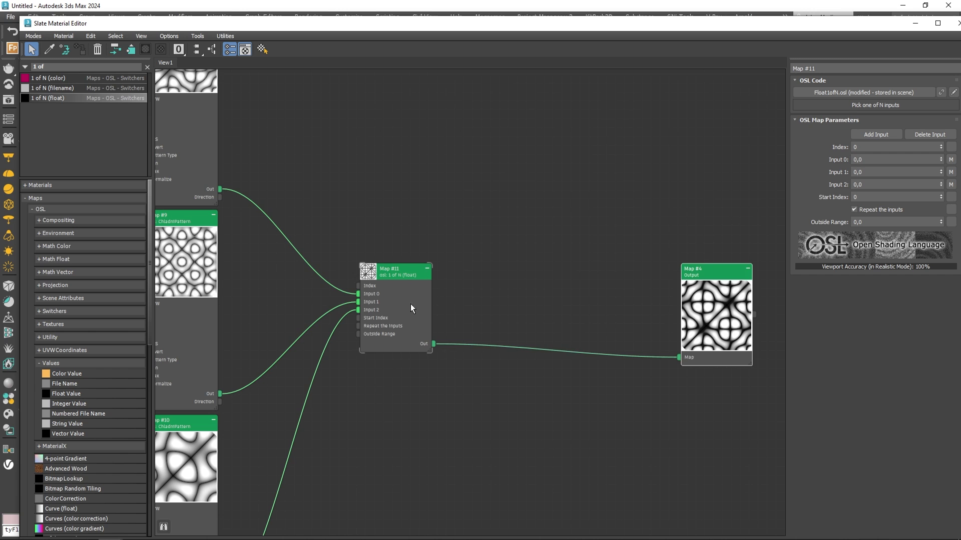
pyautogui.moveTo(410, 304); pyautogui.dragTo(482, 313)
pyautogui.moveTo(717, 332); pyautogui.dragTo(648, 342)
pyautogui.moveTo(485, 306); pyautogui.dragTo(503, 298)
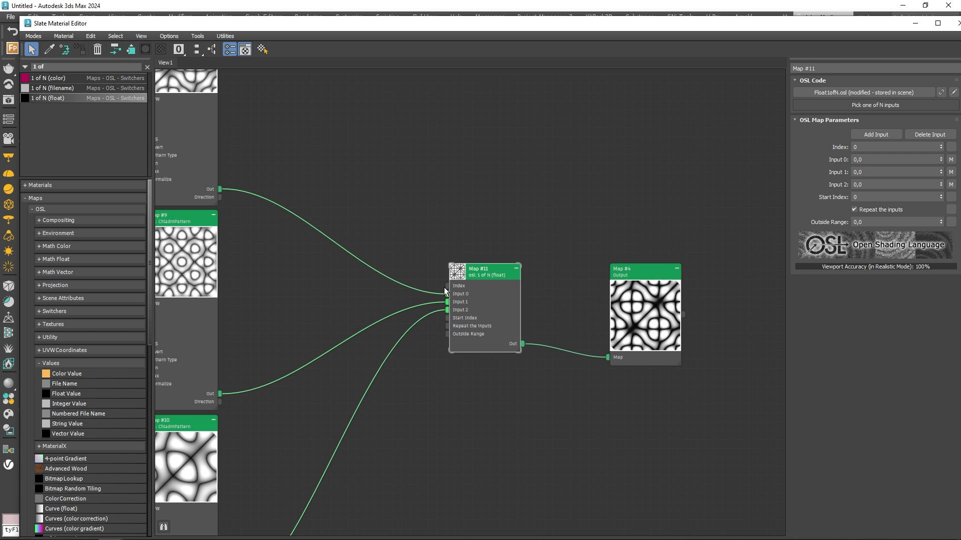
# Step: Add an Integer Value map above the 1 of N node and connect it to the Index input
pyautogui.moveTo(64, 68); pyautogui.dragTo(19, 69)
pyautogui.write('inte')
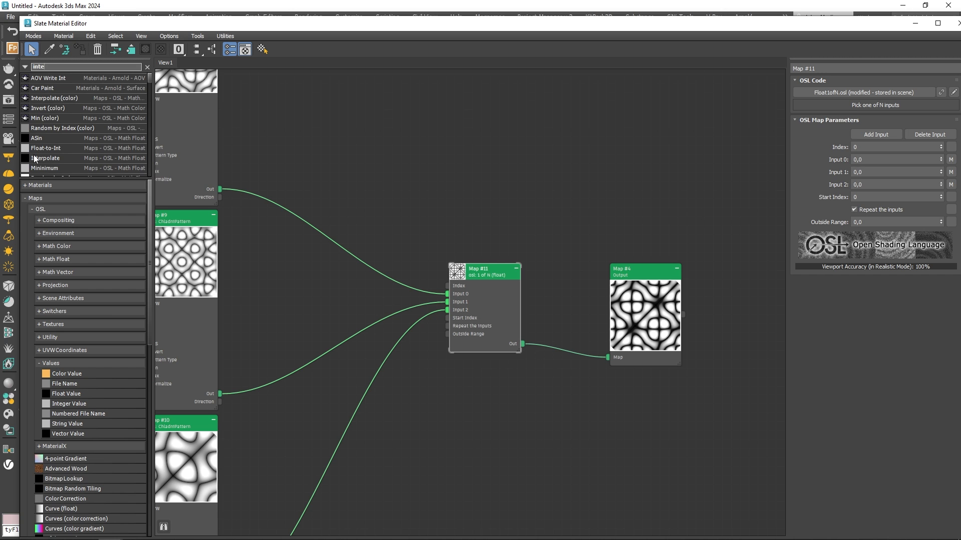
pyautogui.moveTo(353, 198); pyautogui.dragTo(447, 287)
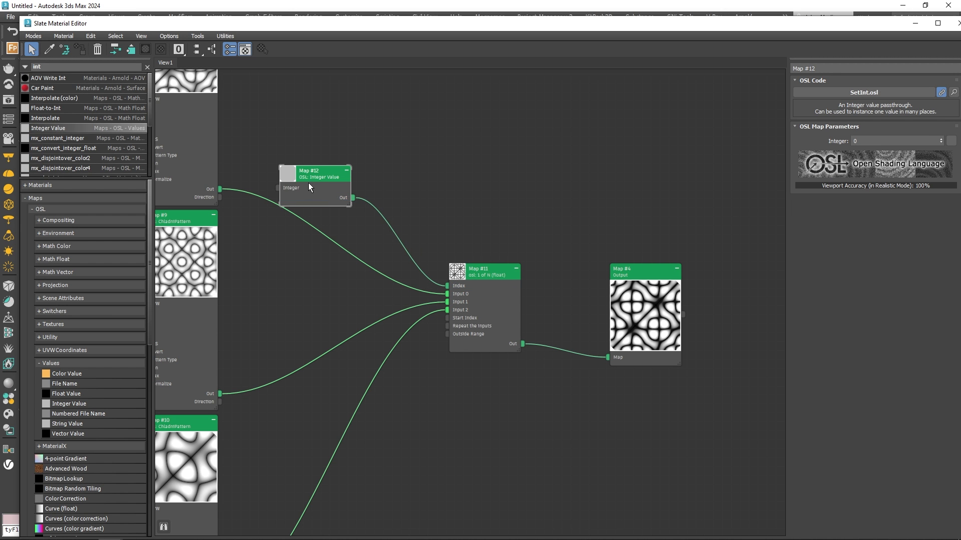
pyautogui.moveTo(309, 187); pyautogui.dragTo(309, 178)
# Step: Uncover the animation controls, turn on Auto Key and choose the default tangent type for new keys
pyautogui.moveTo(834, 29); pyautogui.dragTo(240, 58)
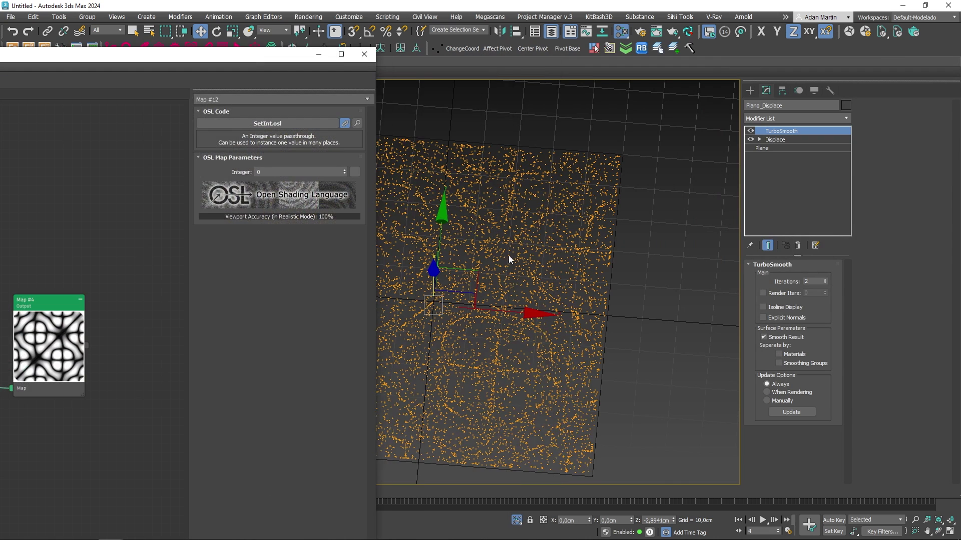
pyautogui.moveTo(519, 277); pyautogui.dragTo(563, 267, button='middle')
pyautogui.press('n')
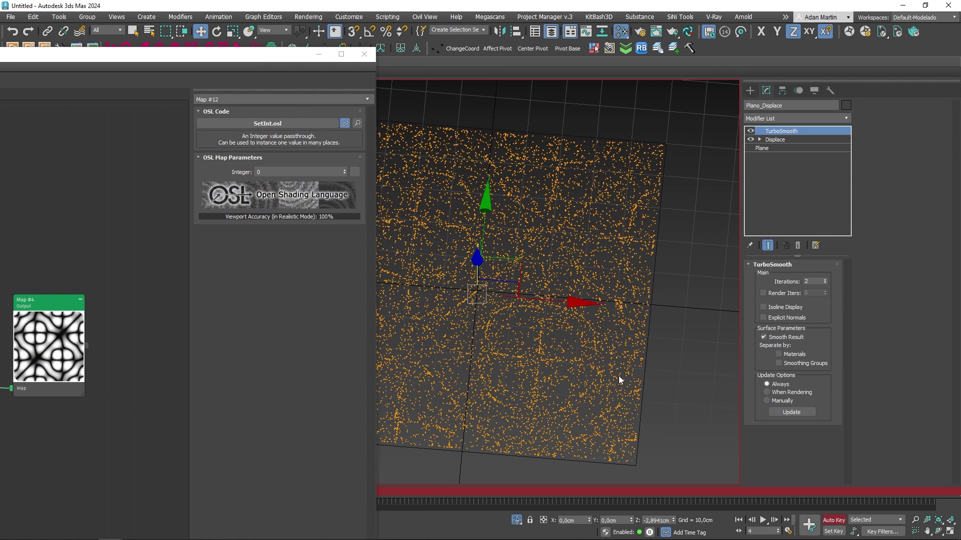
pyautogui.moveTo(854, 532); pyautogui.dragTo(855, 481)
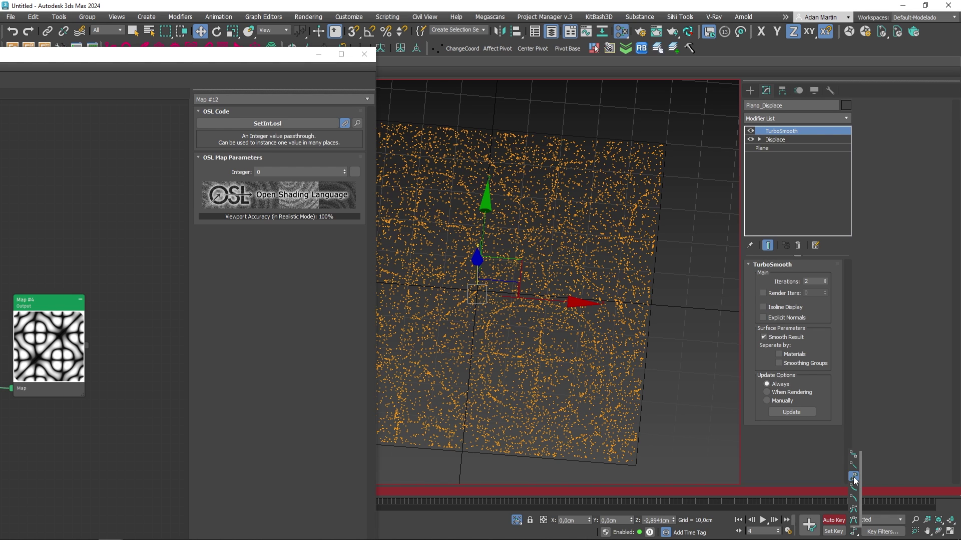
pyautogui.moveTo(855, 481); pyautogui.dragTo(853, 478)
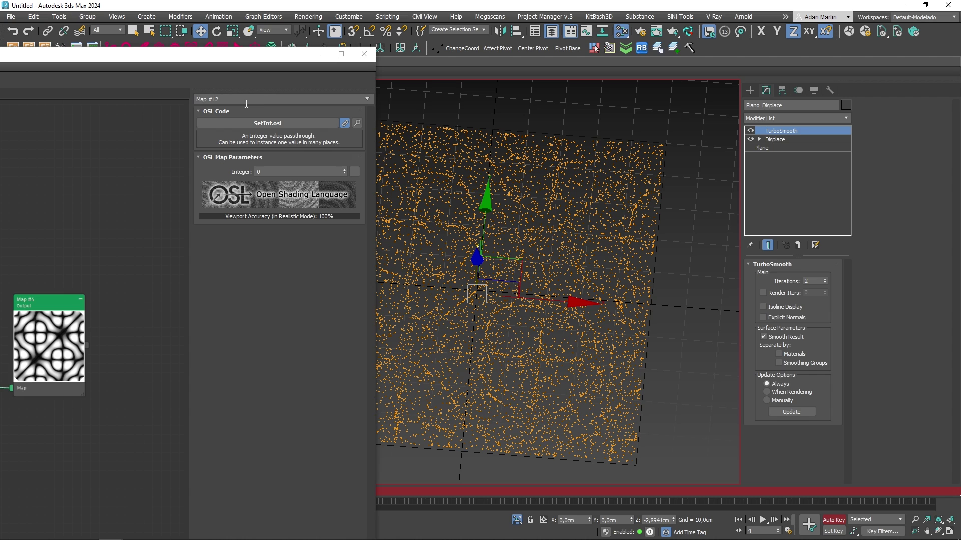
# Step: Reposition the Slate Material Editor above the timeline and key the Integer Value map at 2 on frame 113
pyautogui.moveTo(227, 54)
pyautogui.mouseDown()
pyautogui.moveTo(61, 33)
pyautogui.moveTo(346, 53)
pyautogui.moveTo(164, 42)
pyautogui.moveTo(124, 109)
pyautogui.moveTo(470, 37)
pyautogui.moveTo(479, 69)
pyautogui.mouseUp()
pyautogui.moveTo(627, 58); pyautogui.dragTo(494, 166)
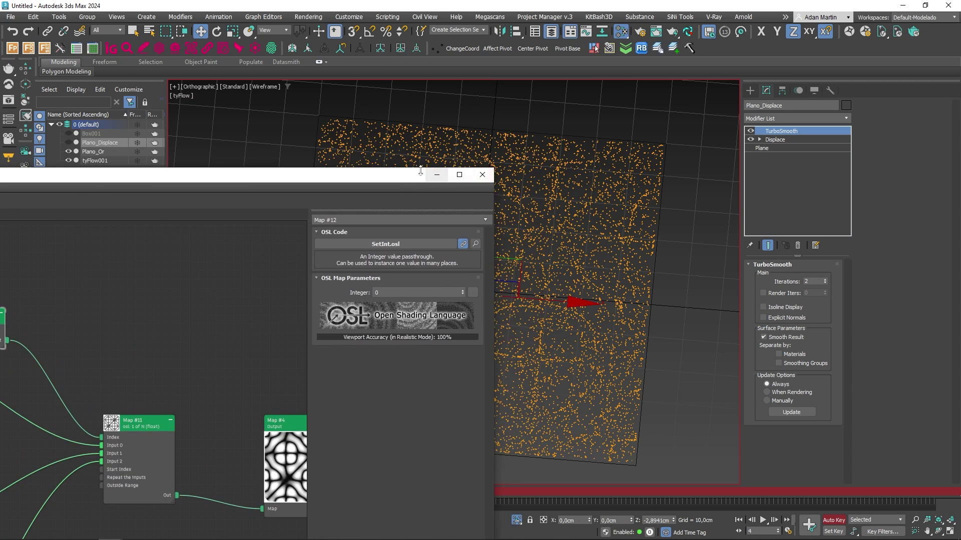
pyautogui.moveTo(393, 174); pyautogui.dragTo(718, 49)
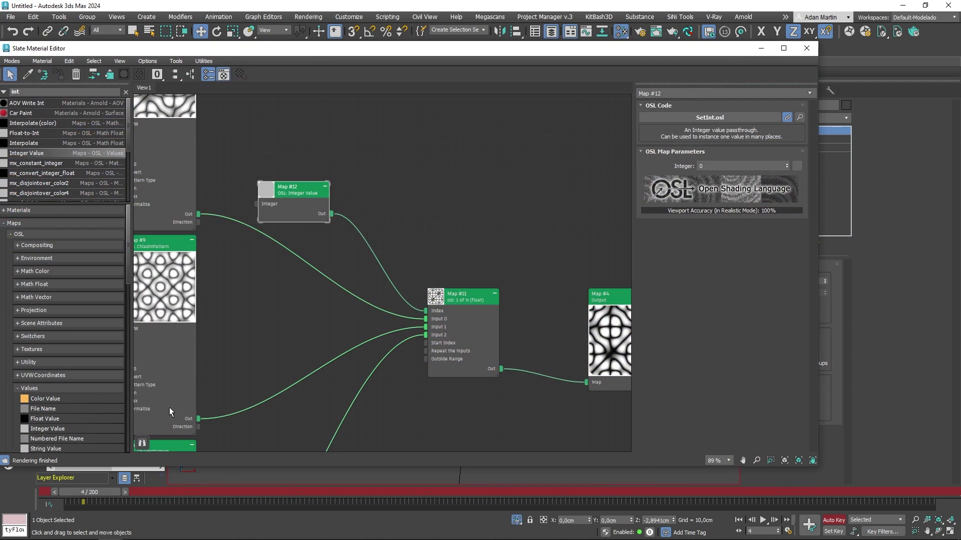
pyautogui.moveTo(92, 492); pyautogui.dragTo(293, 493)
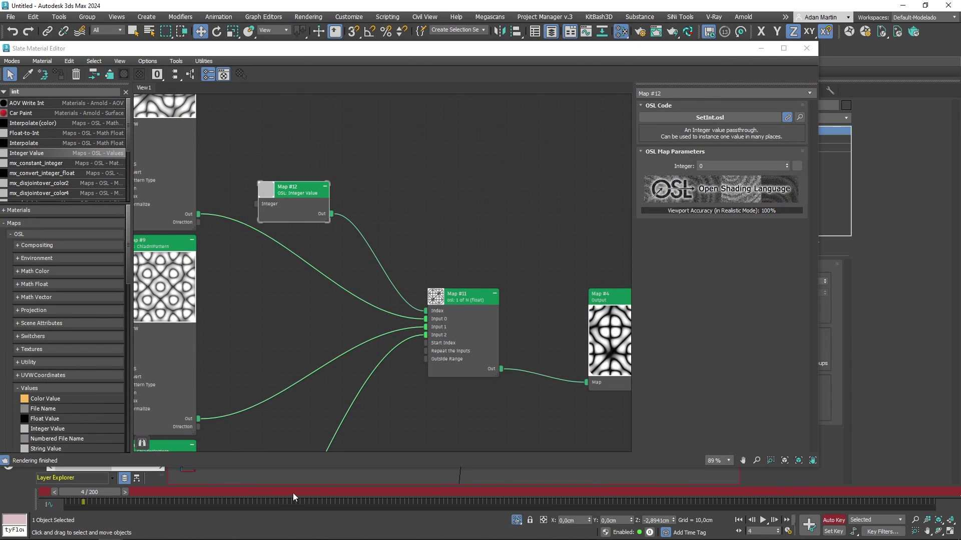
pyautogui.click(710, 166)
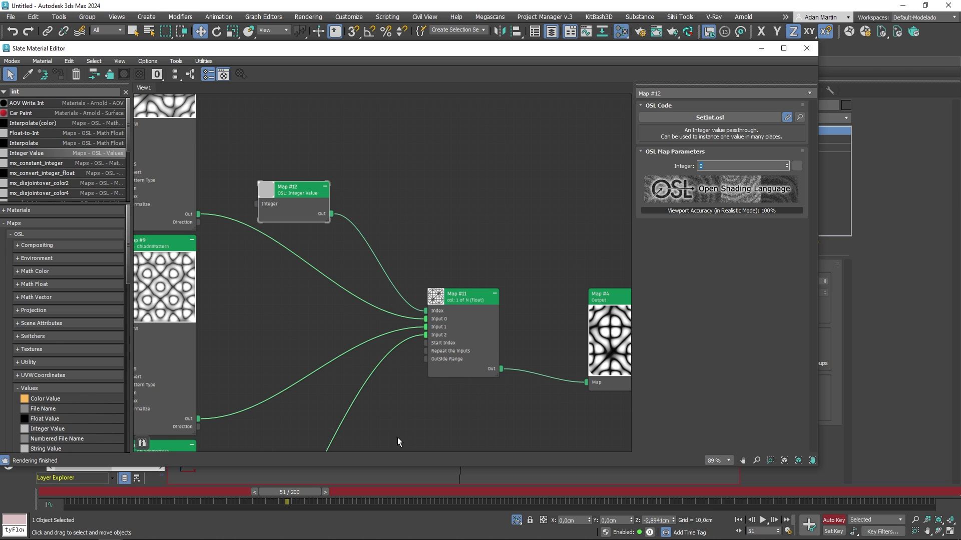
pyautogui.moveTo(585, 488); pyautogui.dragTo(555, 494)
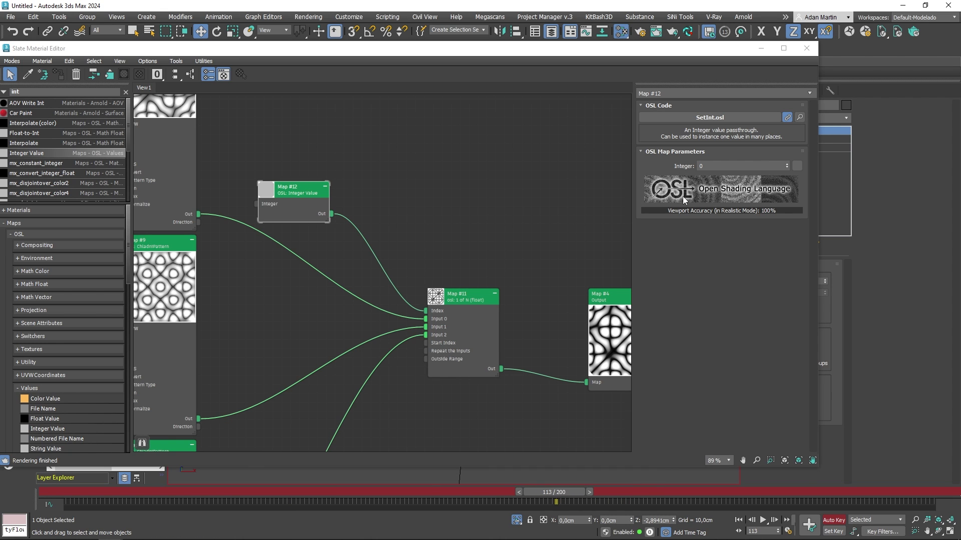
pyautogui.click(715, 167)
pyautogui.press('Return')
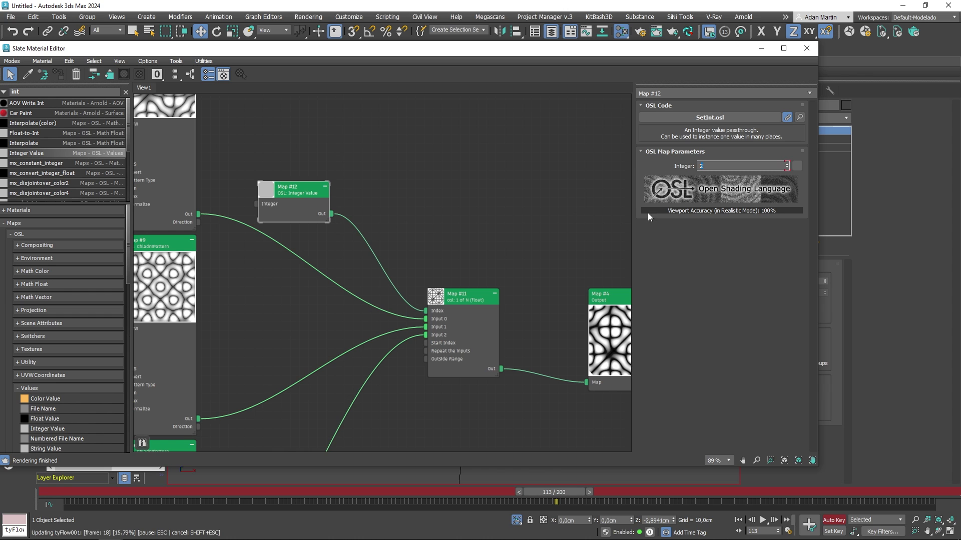
# Step: Go to frame 56 and key the Integer Value map at 1
pyautogui.click(519, 492)
pyautogui.moveTo(556, 494); pyautogui.dragTo(324, 493)
pyautogui.press('n')
pyautogui.moveTo(726, 166); pyautogui.dragTo(662, 164)
pyautogui.write('1')
pyautogui.press('Return')
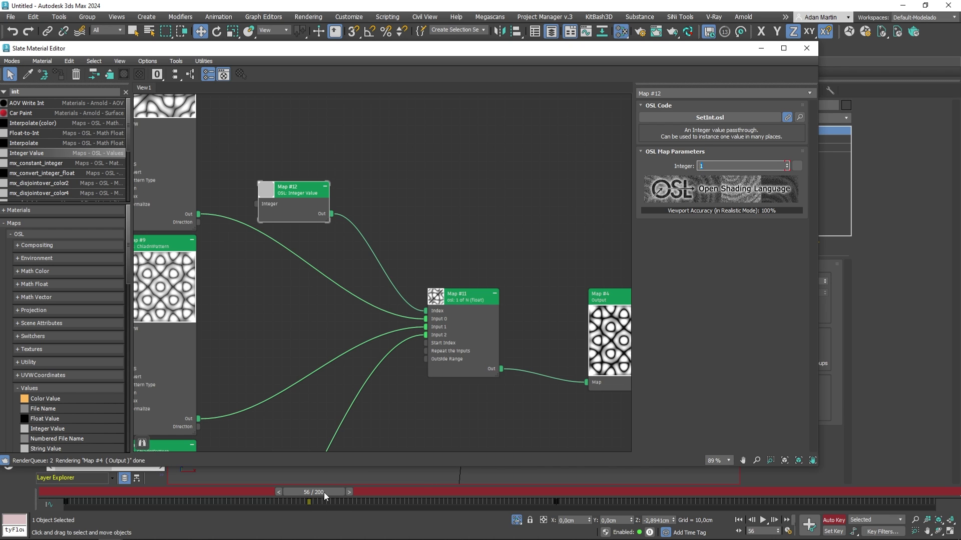
# Step: Close the Slate Material Editor, turn off Auto Key and scrub the particle simulation through to frame 200
pyautogui.moveTo(323, 493); pyautogui.dragTo(646, 497)
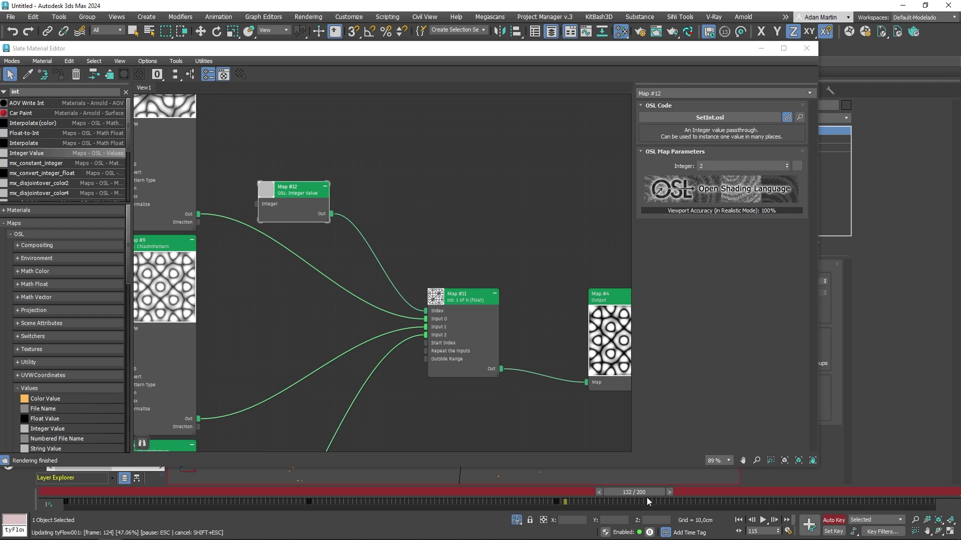
pyautogui.click(807, 48)
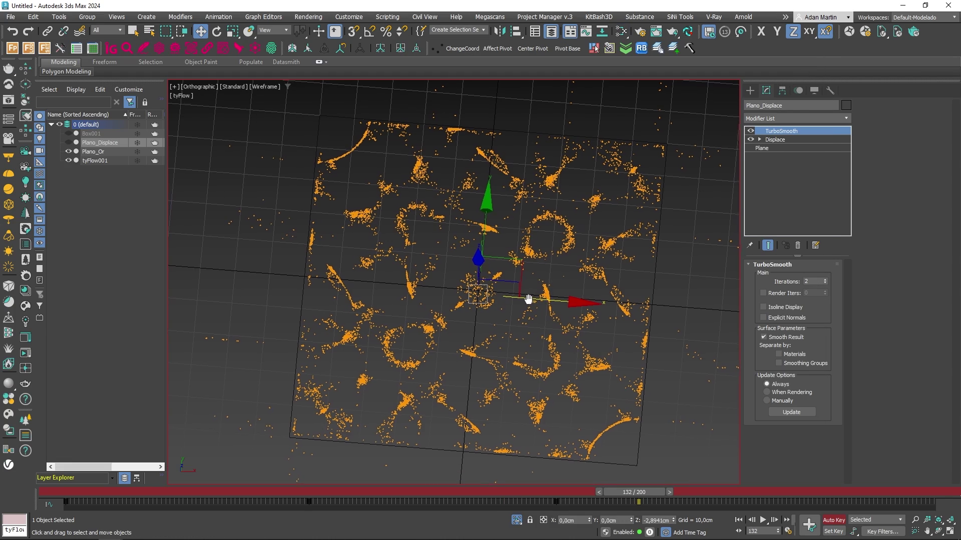
pyautogui.press('n')
pyautogui.moveTo(551, 495); pyautogui.dragTo(952, 479)
pyautogui.press('w')
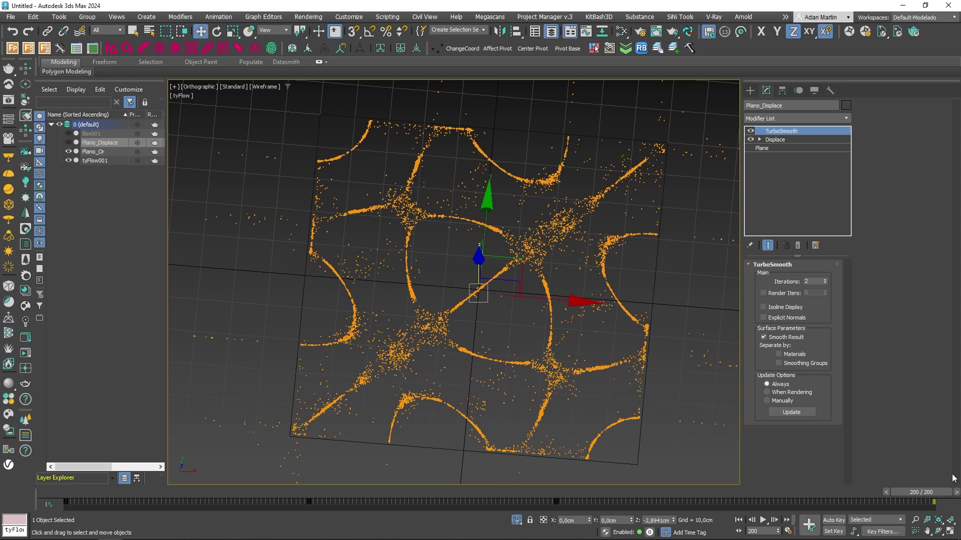
# Step: Play the animation from the start and scrub to frame 67 to examine the pattern transition
pyautogui.click(763, 520)
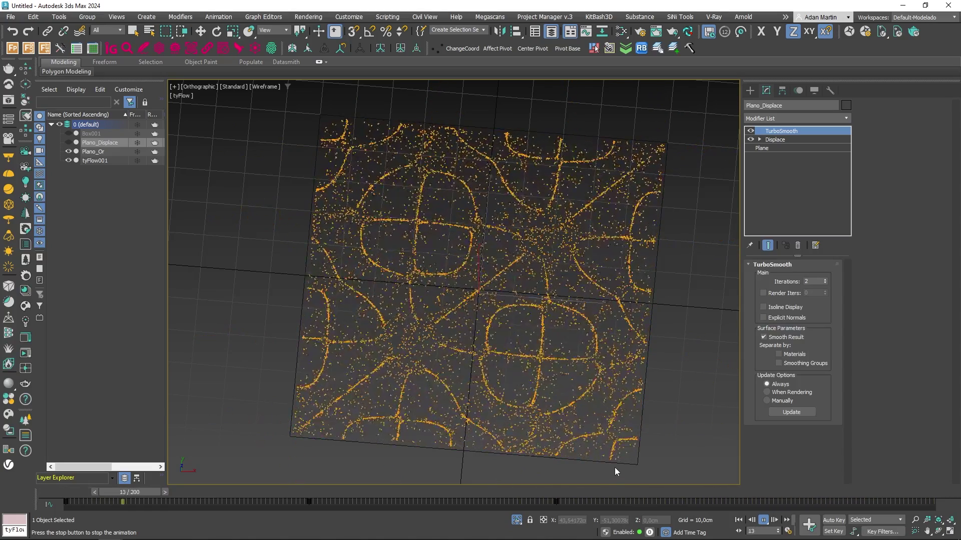
pyautogui.moveTo(180, 492); pyautogui.dragTo(357, 508)
pyautogui.press('w')
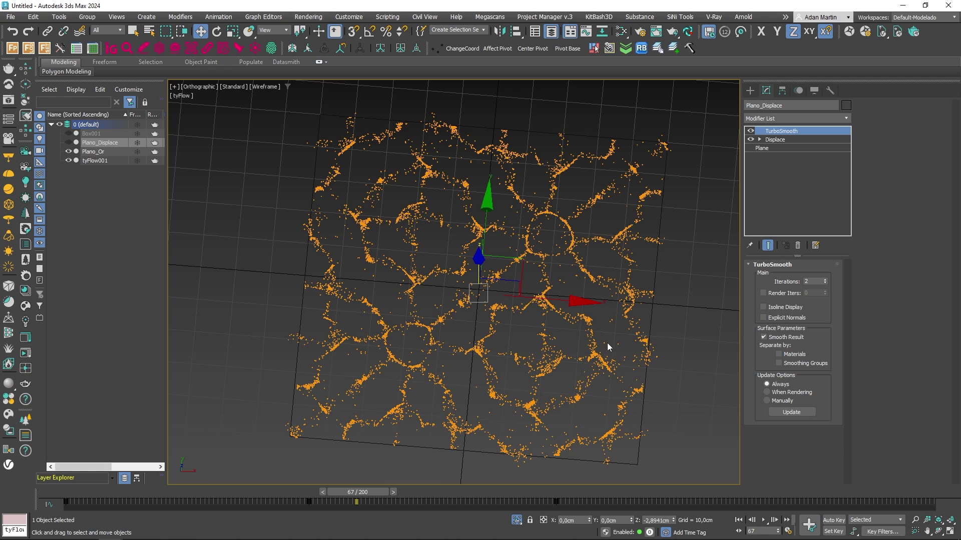
# Step: Set the Normals Force of tyFlow001's first Surface Force operator, the one using Box001, to 0,5 cm and close the editor
pyautogui.scroll(-3, 608, 347)
pyautogui.click(558, 368)
pyautogui.click(792, 281)
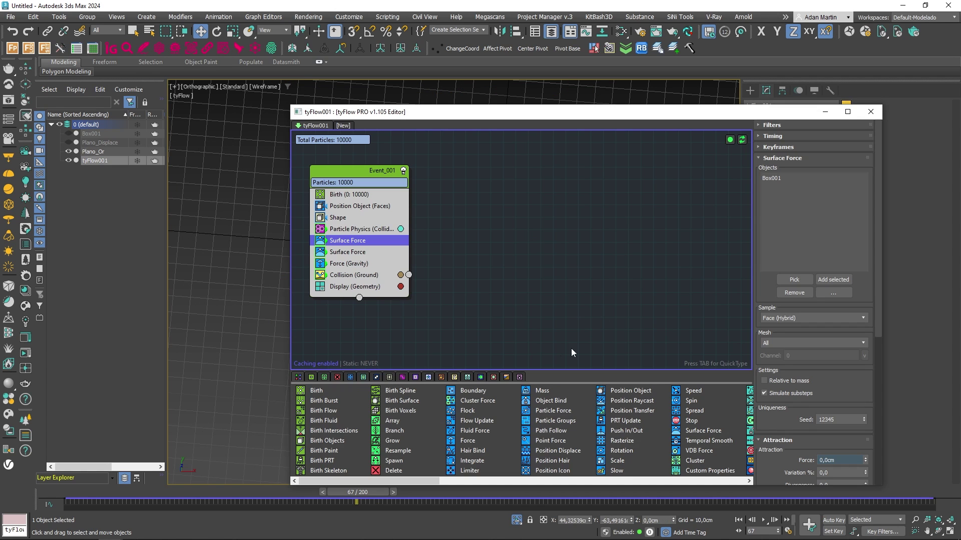
pyautogui.scroll(-5, 798, 447)
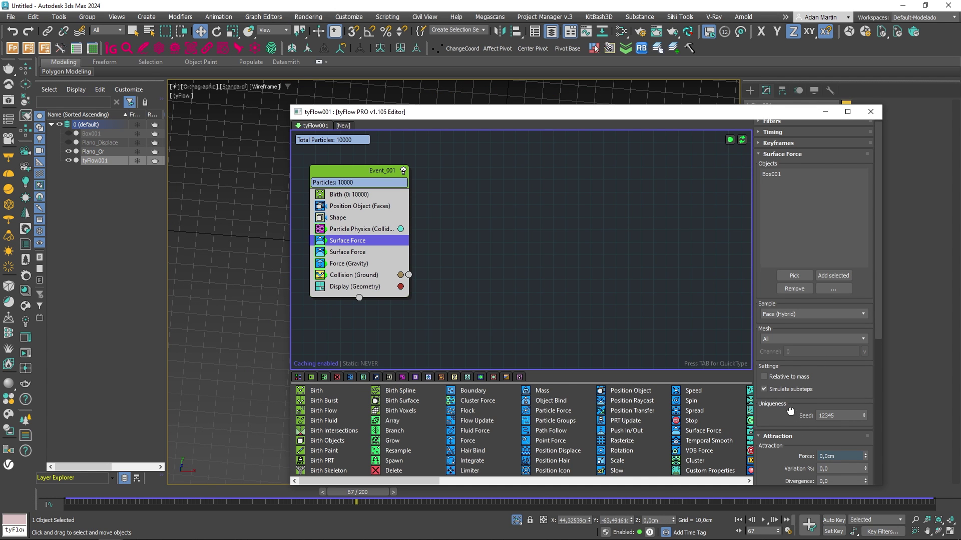
pyautogui.click(342, 253)
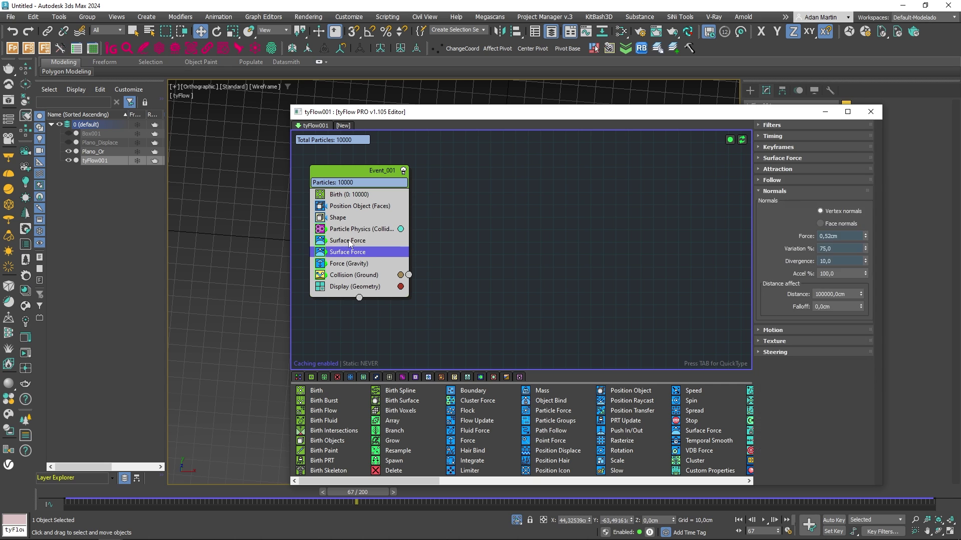
pyautogui.click(342, 241)
pyautogui.moveTo(764, 423); pyautogui.dragTo(778, 268)
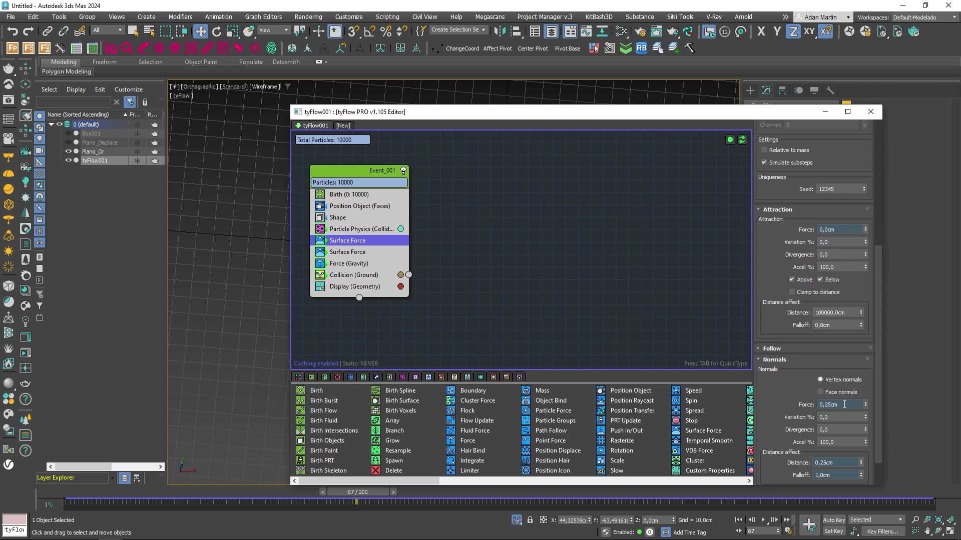
pyautogui.moveTo(844, 404); pyautogui.dragTo(803, 403)
pyautogui.write('0,5')
pyautogui.press('Return')
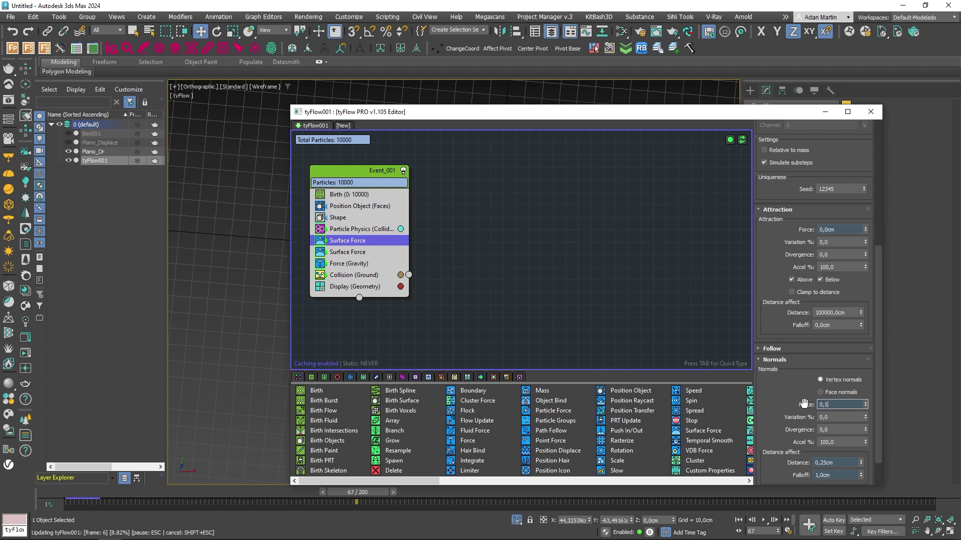
pyautogui.click(870, 112)
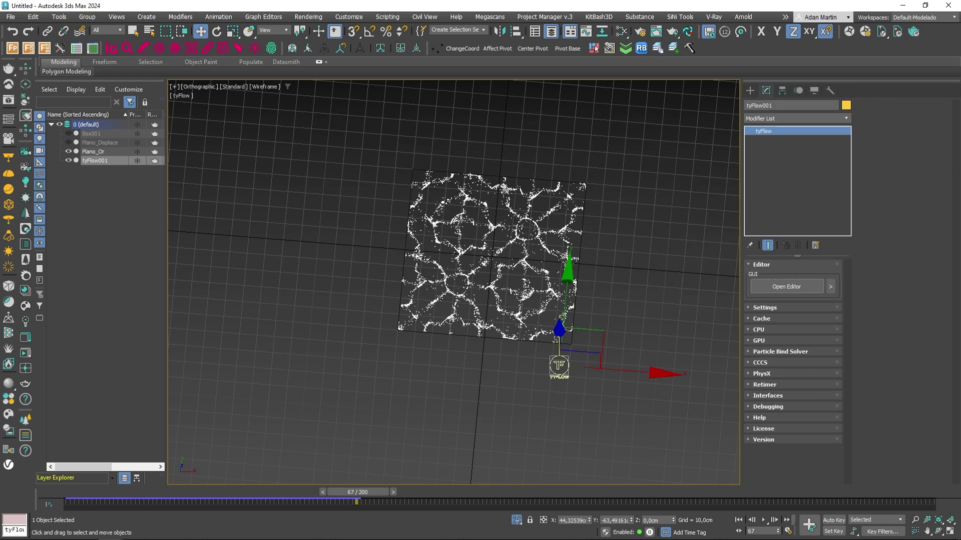
# Step: Scrub the recalculated simulation up to frame 67 to check how the particles gather with the new force
pyautogui.moveTo(436, 419); pyautogui.dragTo(349, 454, button='middle')
pyautogui.moveTo(267, 495); pyautogui.dragTo(361, 505)
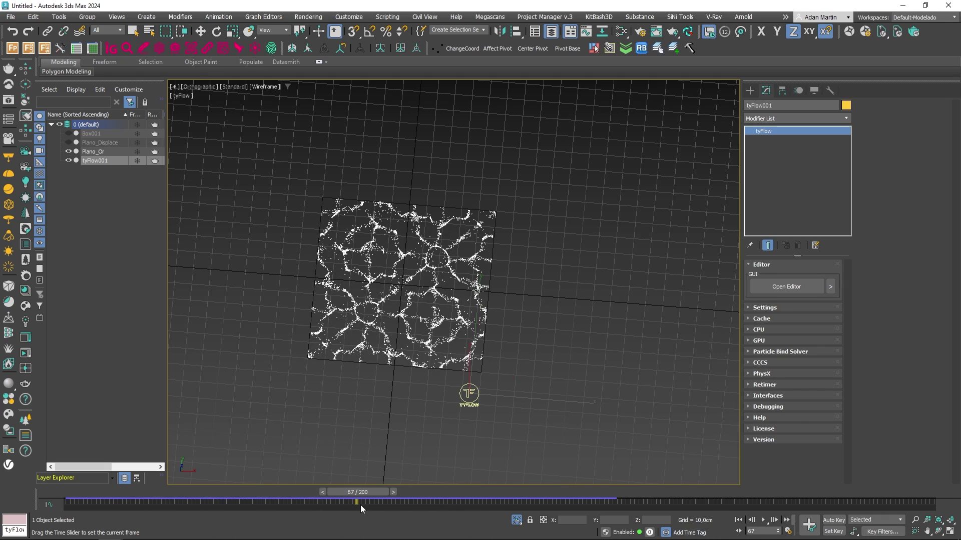
pyautogui.press('w')
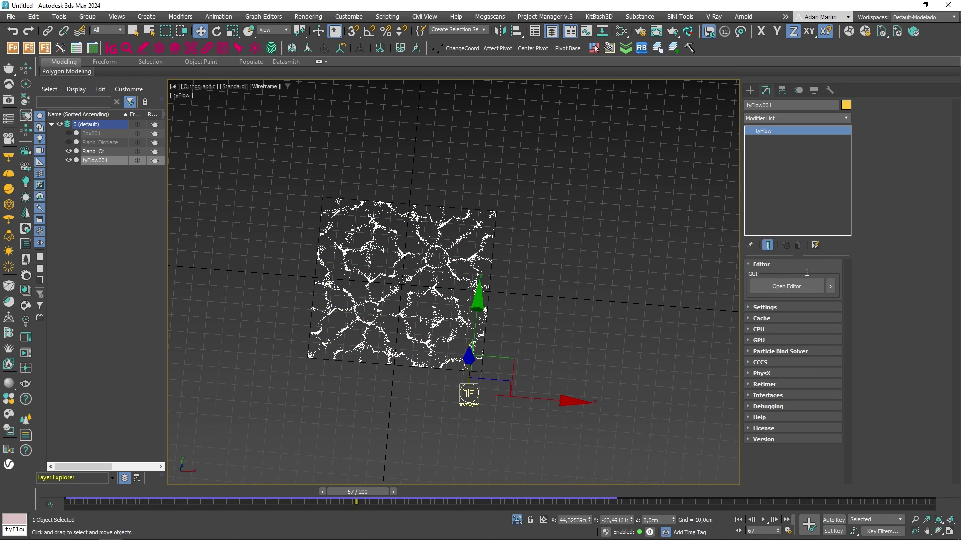
# Step: Set the simulation time step of tyFlow001 to 1/2 frame
pyautogui.click(765, 307)
pyautogui.click(773, 403)
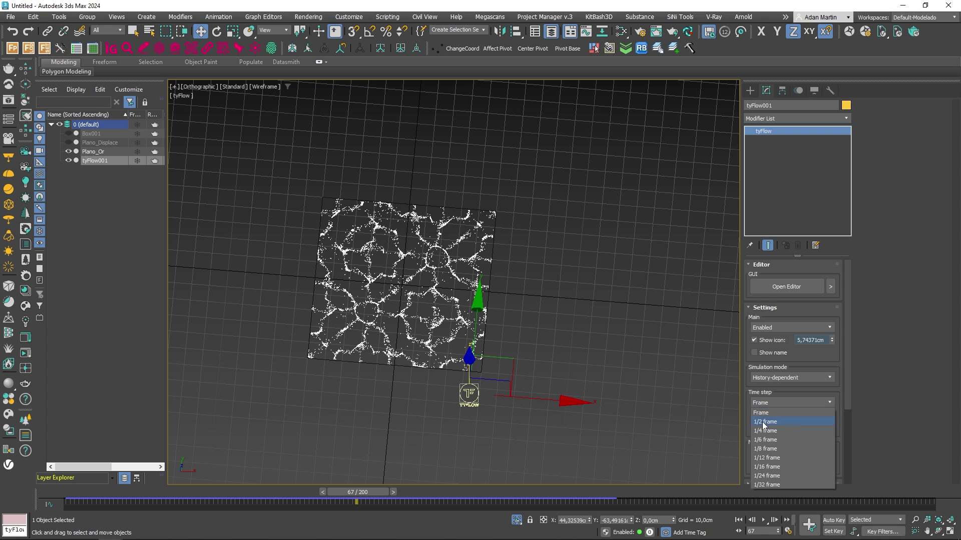
pyautogui.click(765, 413)
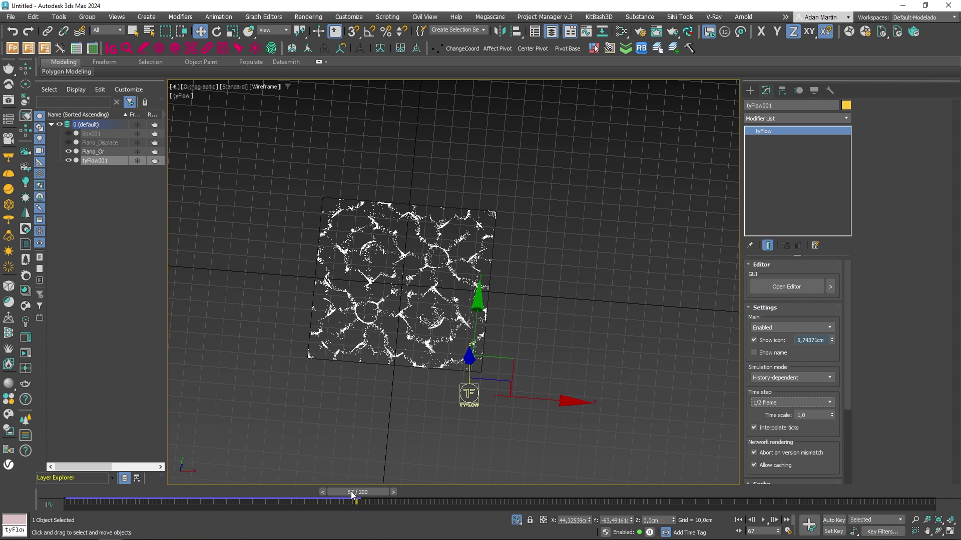
# Step: Scrub the recalculated simulation through its later frames and back to frame 54, checking the particle pattern in wireframe and shaded display
pyautogui.moveTo(351, 490); pyautogui.dragTo(927, 504)
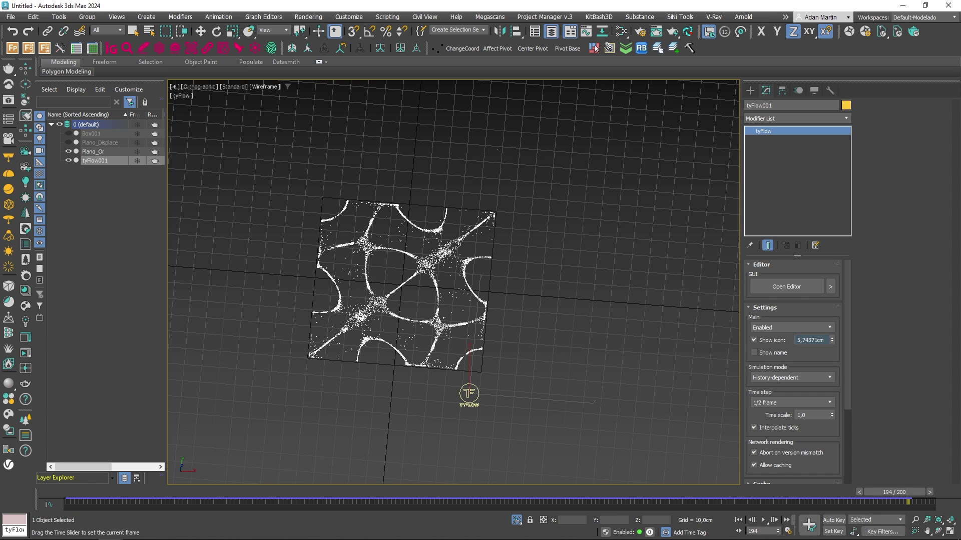
pyautogui.press('w')
pyautogui.moveTo(444, 495)
pyautogui.mouseDown()
pyautogui.moveTo(75, 498)
pyautogui.moveTo(876, 496)
pyautogui.moveTo(199, 497)
pyautogui.moveTo(59, 521)
pyautogui.moveTo(307, 517)
pyautogui.mouseUp()
pyautogui.press('F3')
pyautogui.press('F3')
pyautogui.press('w')
pyautogui.scroll(4, 396, 346)
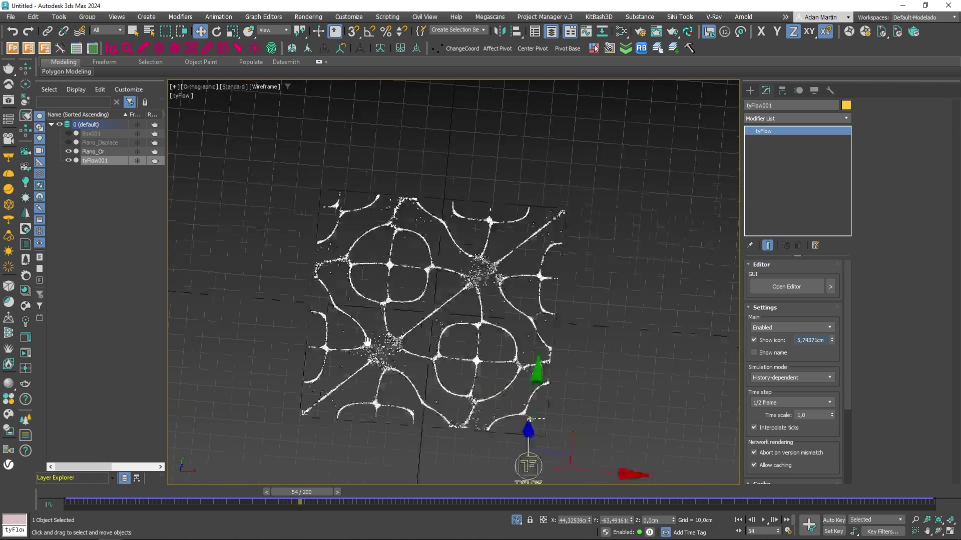
pyautogui.moveTo(405, 350)
pyautogui.keyDown('alt'); pyautogui.mouseDown(button='middle')
pyautogui.moveTo(466, 347)
pyautogui.moveTo(417, 352)
pyautogui.mouseUp(button='middle'); pyautogui.keyUp('alt')
pyautogui.press('F3')
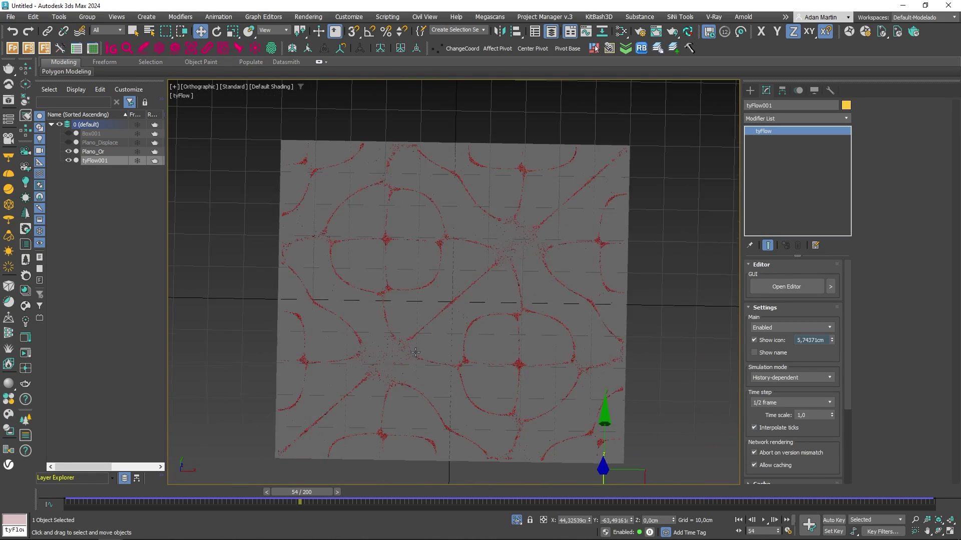
pyautogui.press('F3')
pyautogui.moveTo(541, 404); pyautogui.dragTo(495, 373, button='middle')
# Step: Open the tyFlow001 editor, select the Shape operator and examine the chunk particles up close in shaded display
pyautogui.click(793, 286)
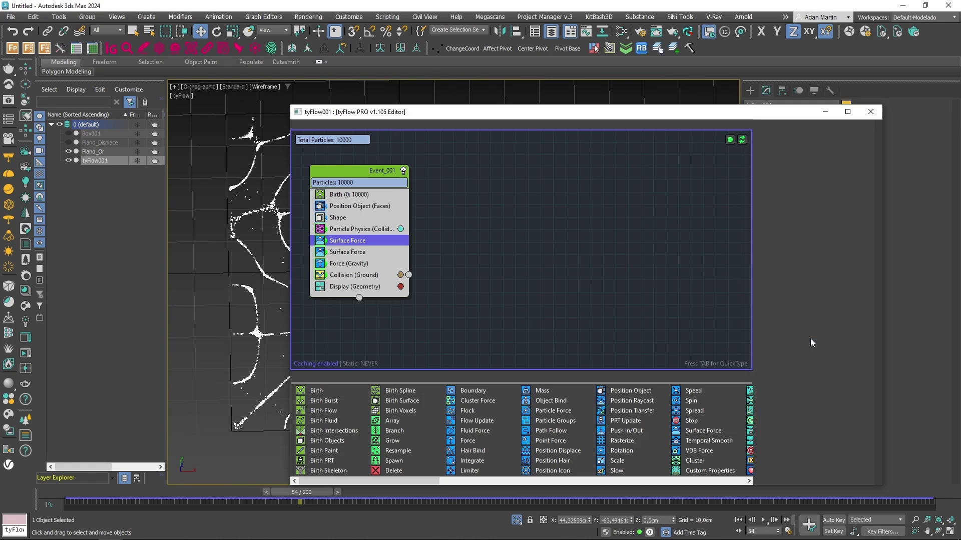
pyautogui.click(342, 220)
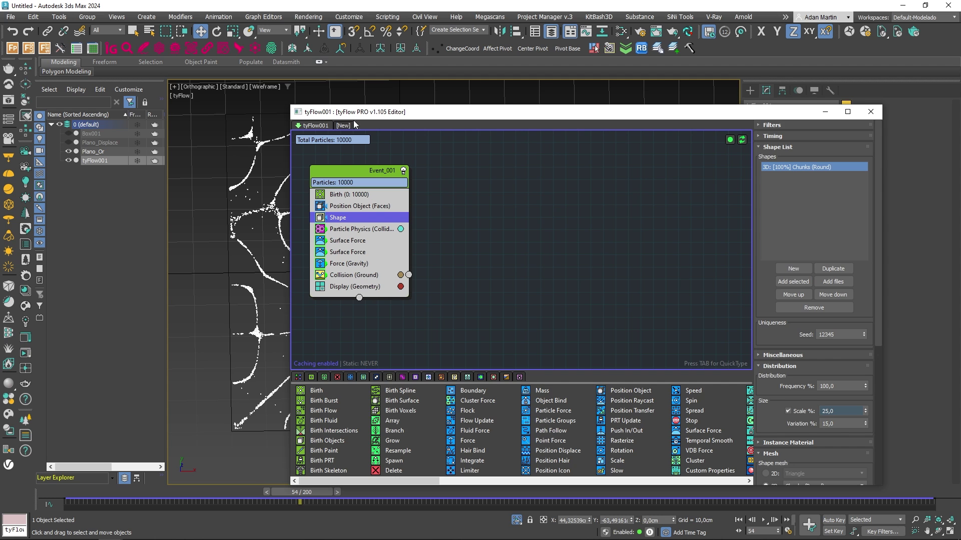
pyautogui.moveTo(360, 113); pyautogui.dragTo(598, 113)
pyautogui.moveTo(403, 297)
pyautogui.mouseDown(button='middle')
pyautogui.moveTo(298, 320)
pyautogui.moveTo(389, 301)
pyautogui.mouseUp(button='middle')
pyautogui.press('F3')
pyautogui.scroll(2, 388, 302)
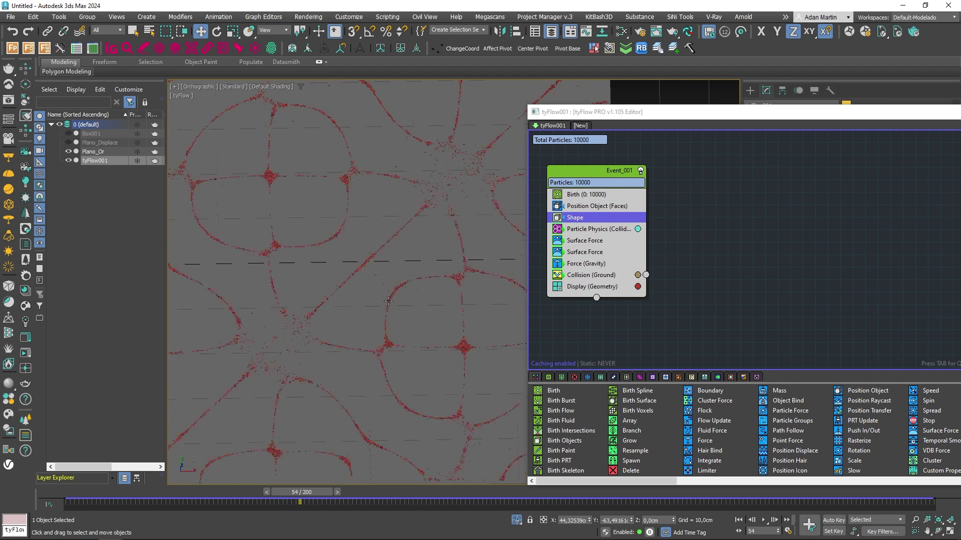
pyautogui.scroll(5, 389, 302)
pyautogui.moveTo(325, 313); pyautogui.dragTo(303, 321, button='middle')
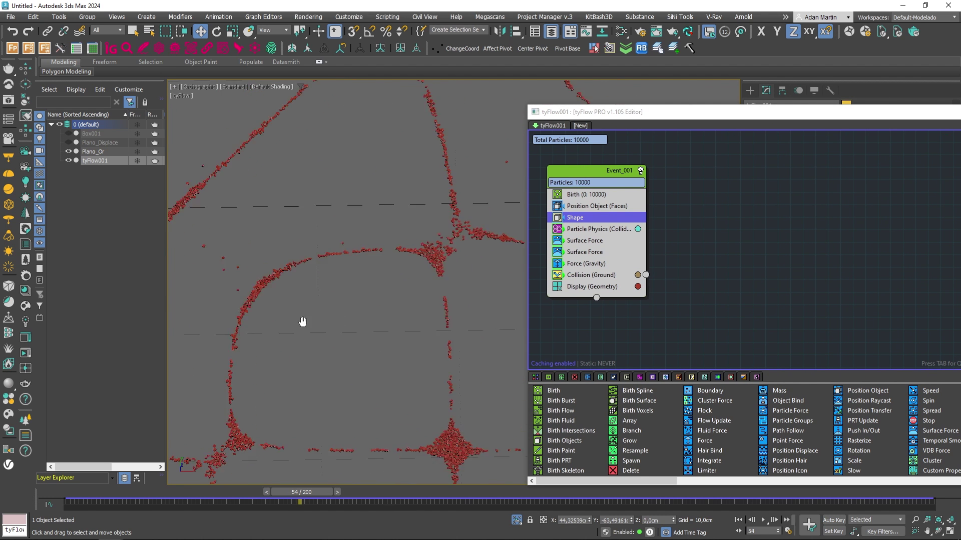
pyautogui.scroll(8, 395, 325)
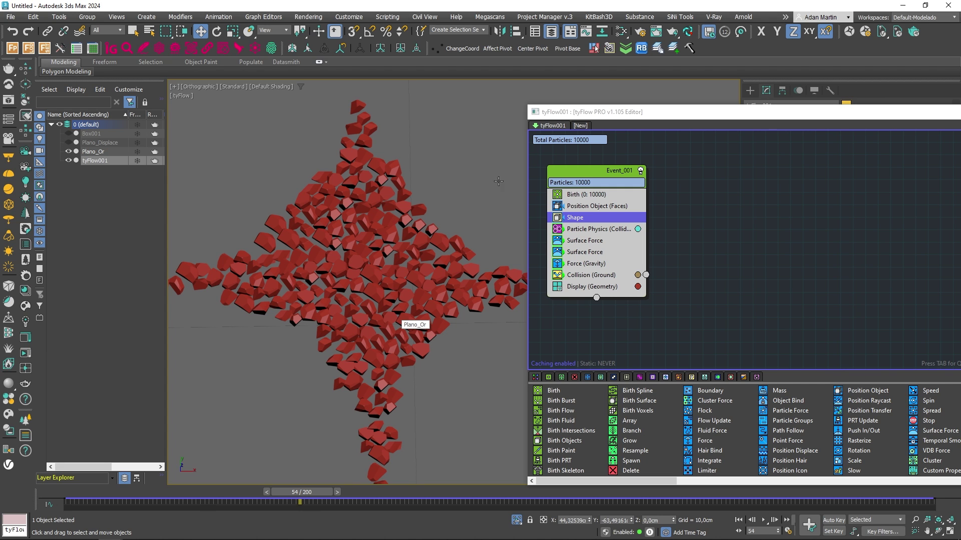
# Step: Set the Shape operator's size variation to 90 %
pyautogui.moveTo(647, 111); pyautogui.dragTo(440, 81)
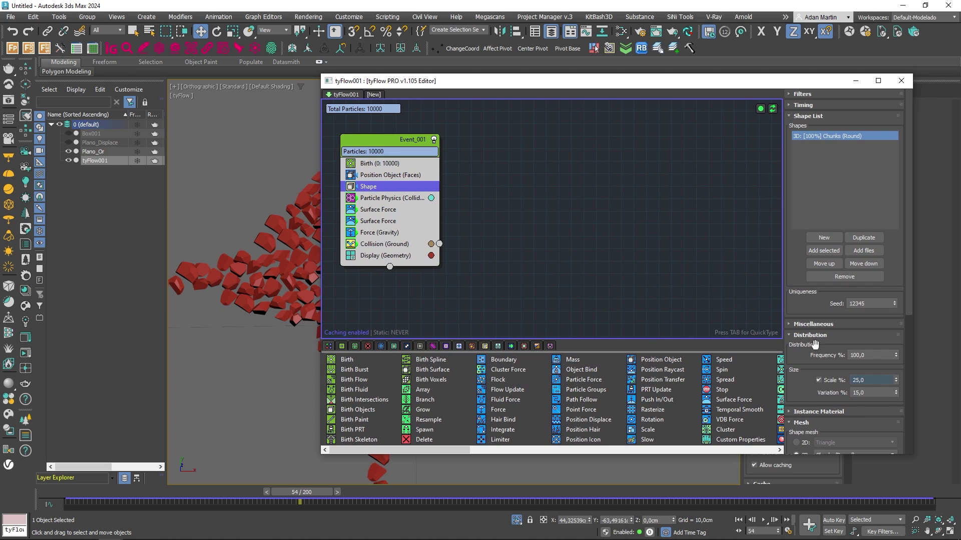
pyautogui.scroll(-2, 810, 351)
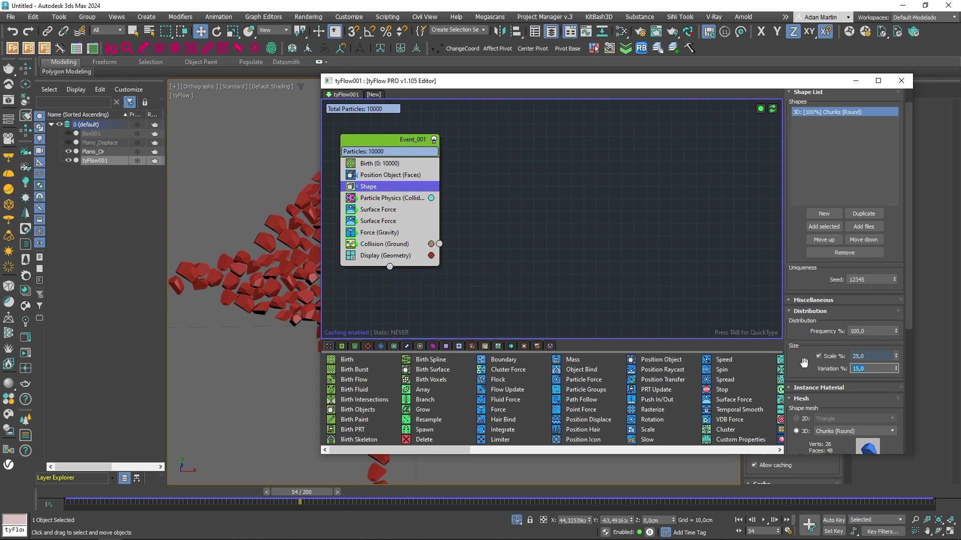
pyautogui.write('90')
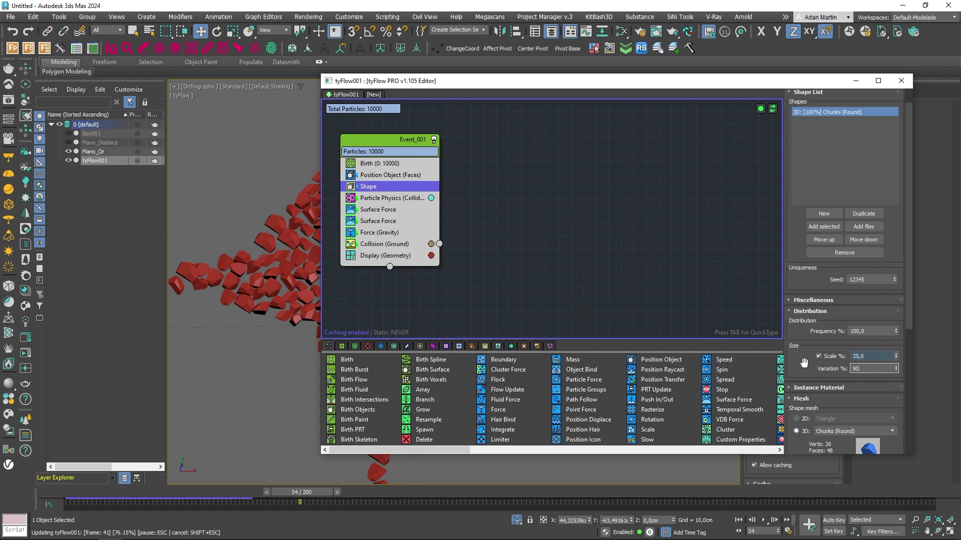
pyautogui.press('Return')
# Step: Scrub to frame 31 and examine the size differences between the chunk particles
pyautogui.moveTo(301, 505); pyautogui.dragTo(201, 503)
pyautogui.moveTo(409, 83); pyautogui.dragTo(645, 88)
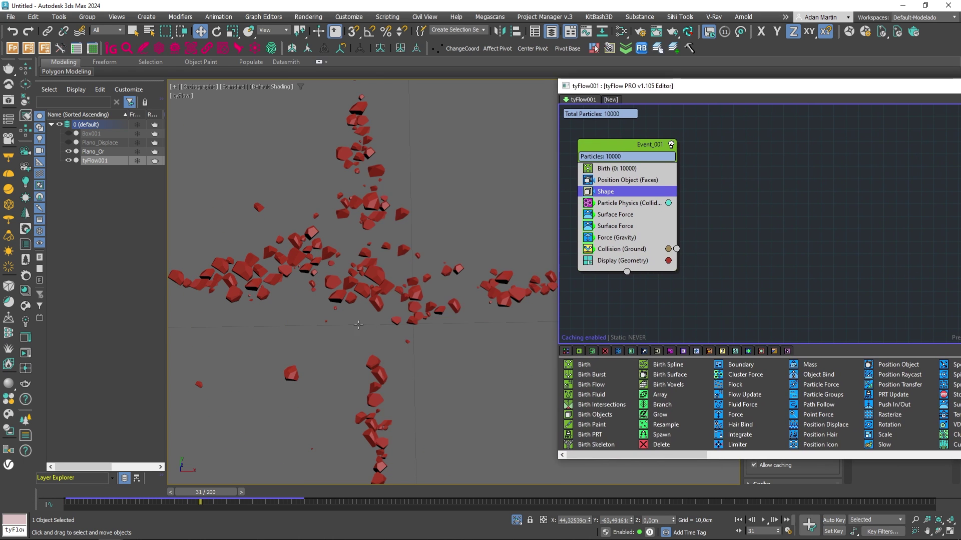
pyautogui.scroll(5, 344, 307)
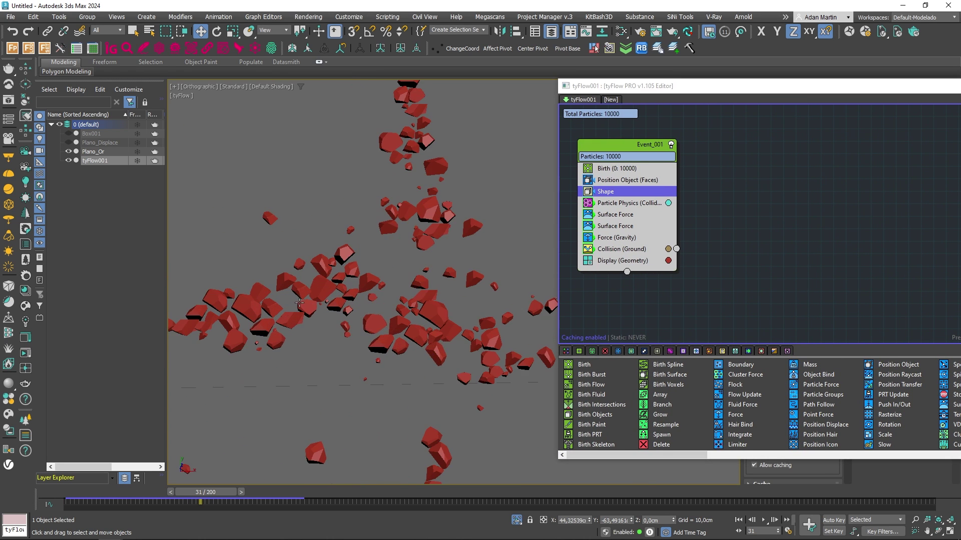
pyautogui.scroll(-5, 301, 303)
pyautogui.scroll(5, 307, 300)
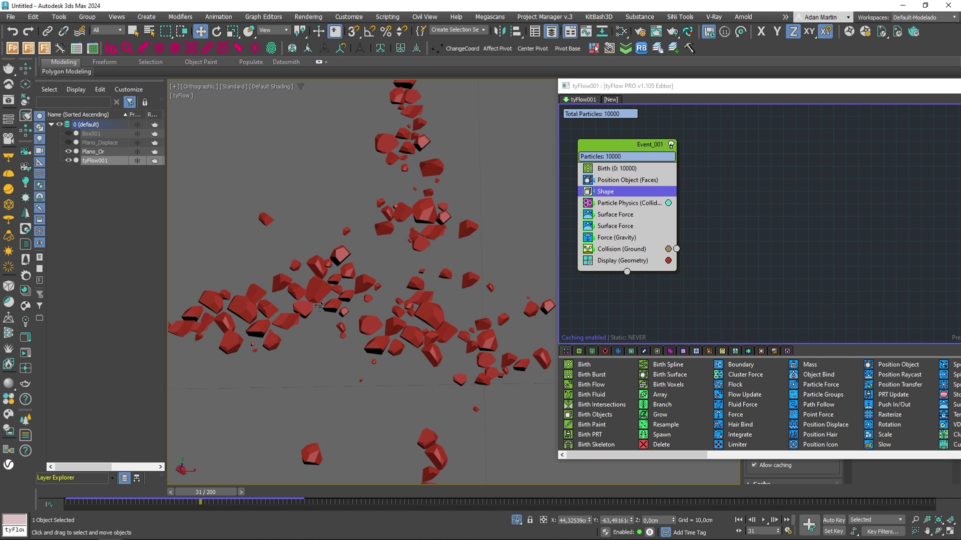
pyautogui.scroll(-5, 320, 306)
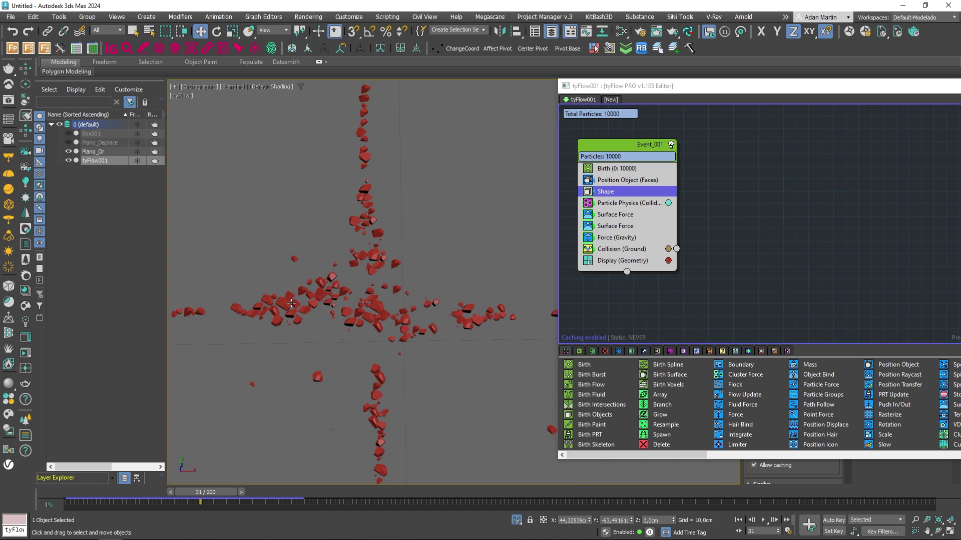
pyautogui.scroll(-5, 291, 303)
pyautogui.moveTo(300, 320); pyautogui.dragTo(432, 322, button='middle')
pyautogui.scroll(8, 461, 326)
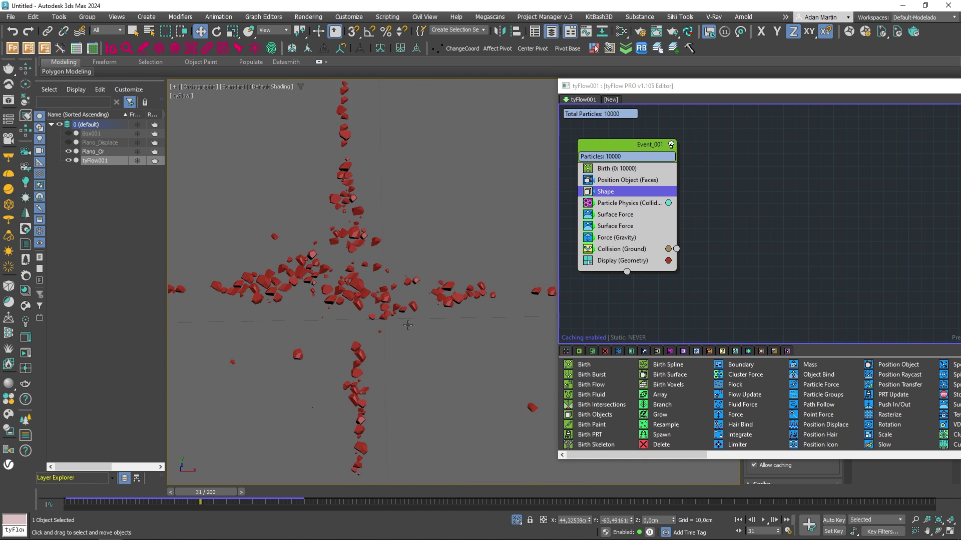
# Step: Set the Shape operator's size variation to 10 %
pyautogui.moveTo(717, 87); pyautogui.dragTo(393, 95)
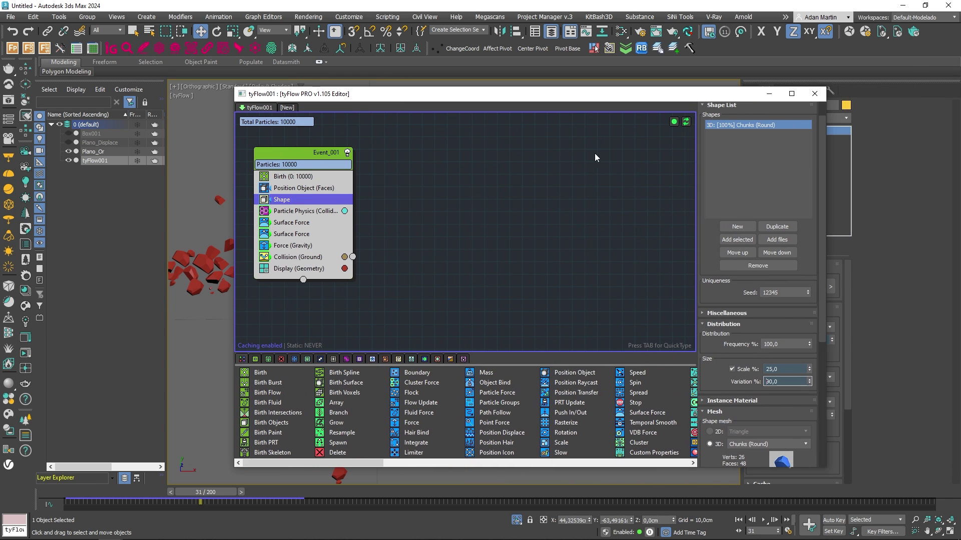
pyautogui.write('10')
pyautogui.press('Return')
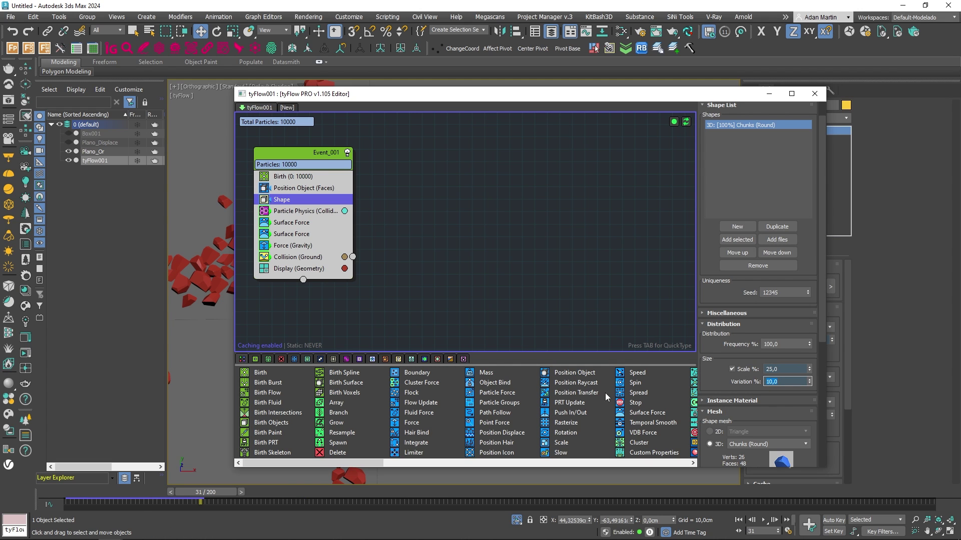
# Step: Add a Scale operator directly below Shape with a uniform scale variation of 60 % and scrub to frame 27
pyautogui.press('Tab')
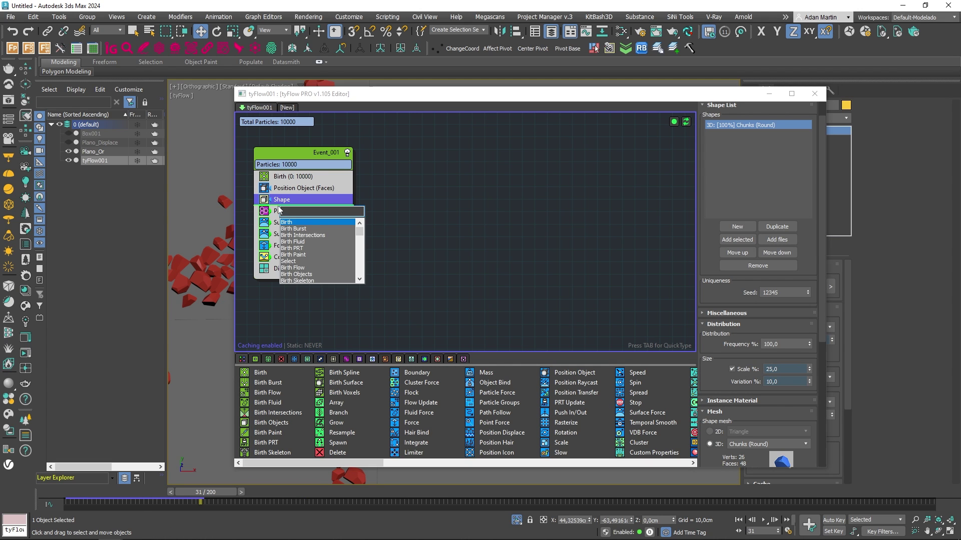
pyautogui.write('scal')
pyautogui.click(304, 224)
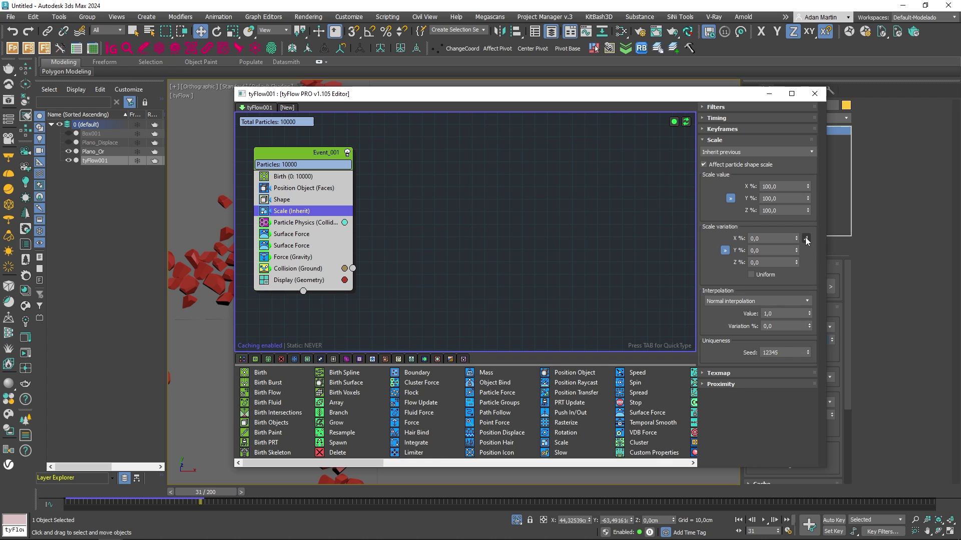
pyautogui.click(755, 276)
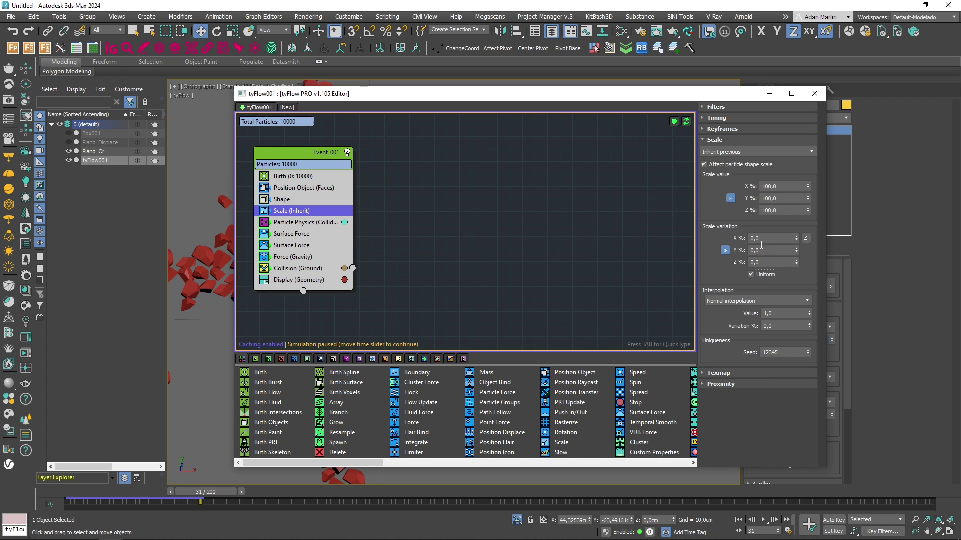
pyautogui.write('60')
pyautogui.press('Return')
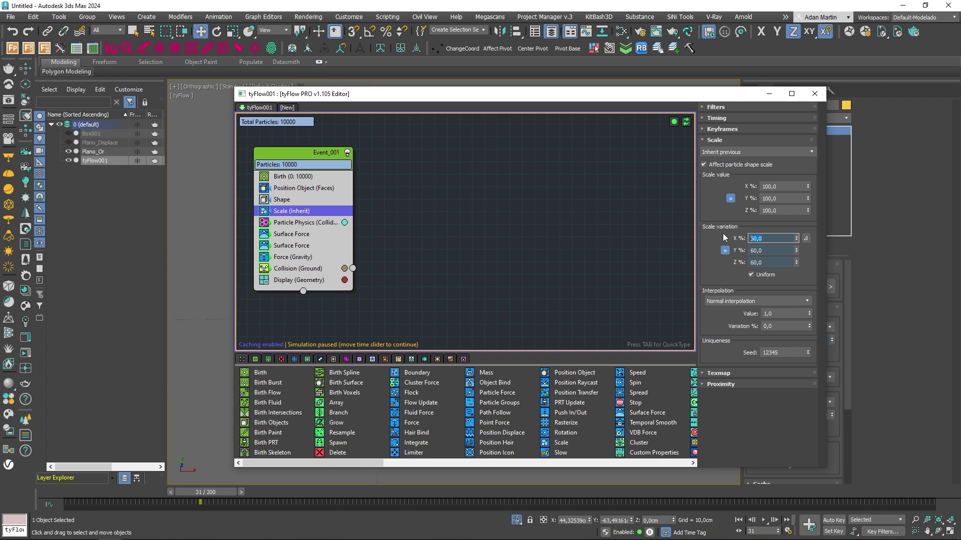
pyautogui.moveTo(133, 494); pyautogui.dragTo(190, 494)
pyautogui.moveTo(376, 102); pyautogui.dragTo(459, 106)
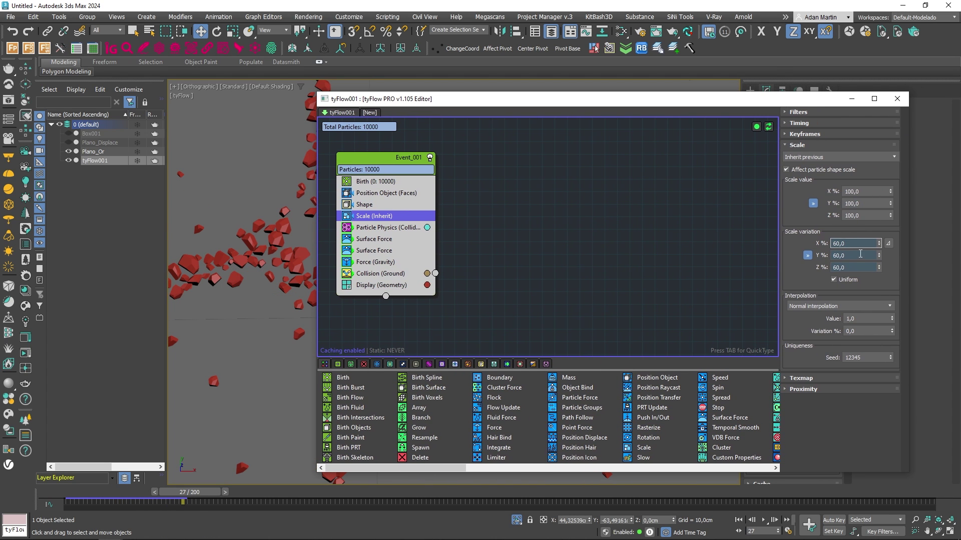
# Step: Enable the Scale operator's variation curve, return to frame 0 and raise an added middle point so the curve climbs early and flattens
pyautogui.click(888, 244)
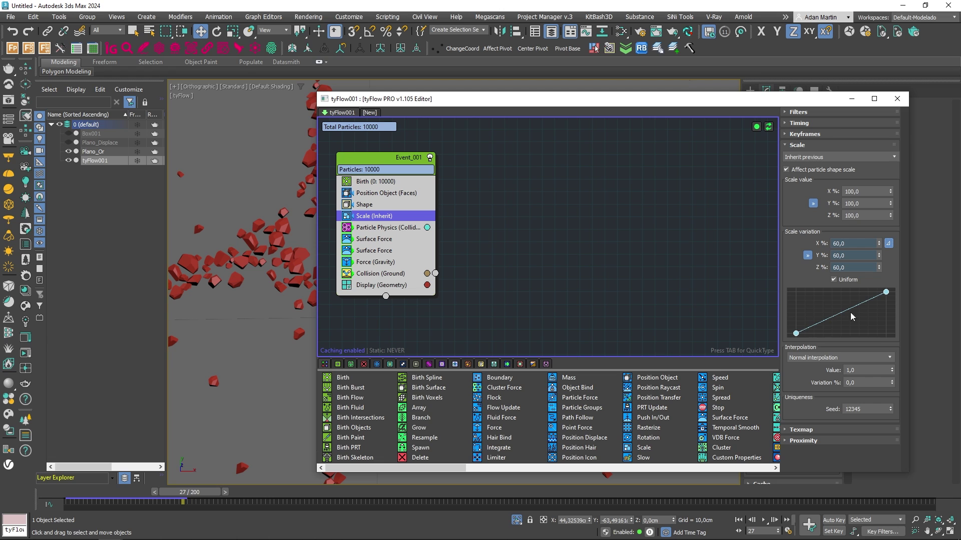
pyautogui.moveTo(84, 493); pyautogui.dragTo(53, 501)
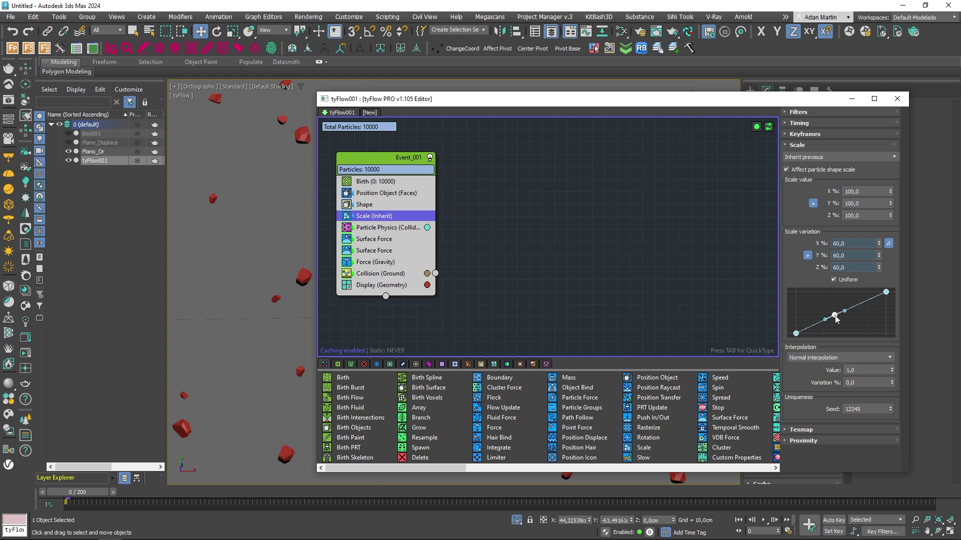
pyautogui.moveTo(835, 316); pyautogui.dragTo(813, 297)
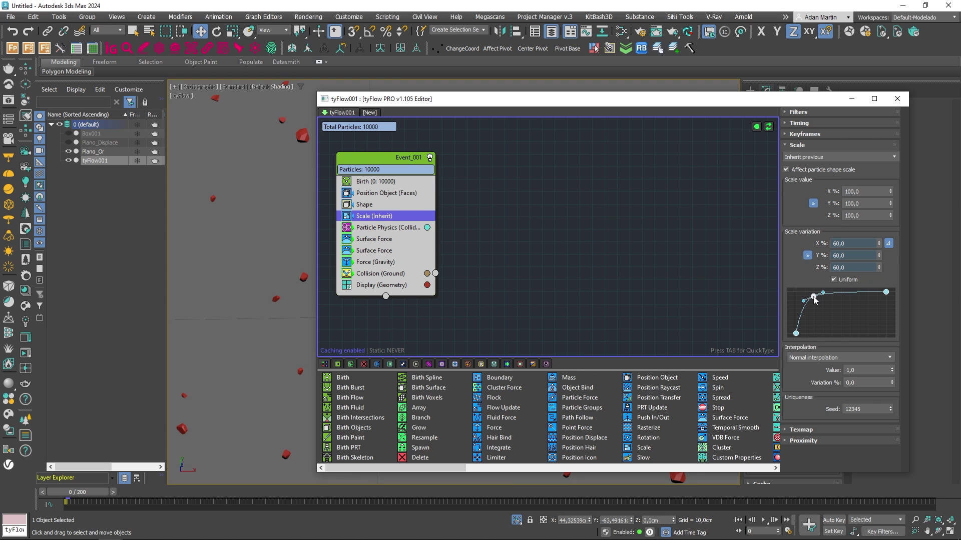
pyautogui.moveTo(442, 100); pyautogui.dragTo(629, 118)
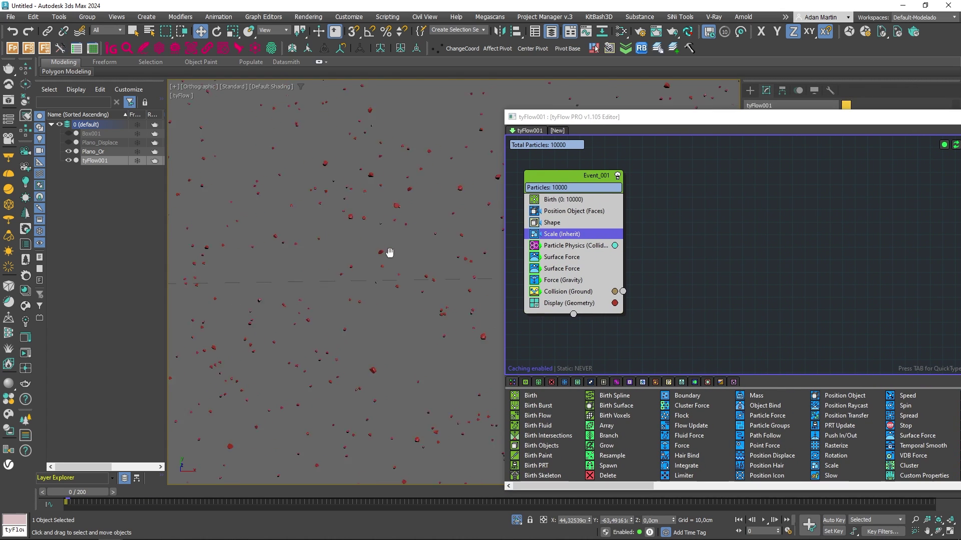
pyautogui.moveTo(436, 206); pyautogui.dragTo(366, 225, button='middle')
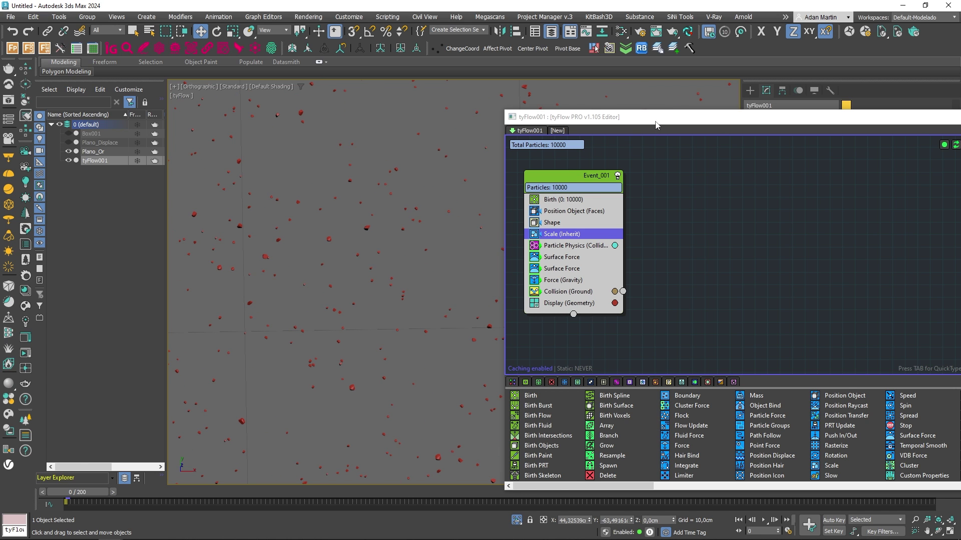
pyautogui.moveTo(656, 121); pyautogui.dragTo(379, 124)
pyautogui.moveTo(728, 316); pyautogui.dragTo(749, 312)
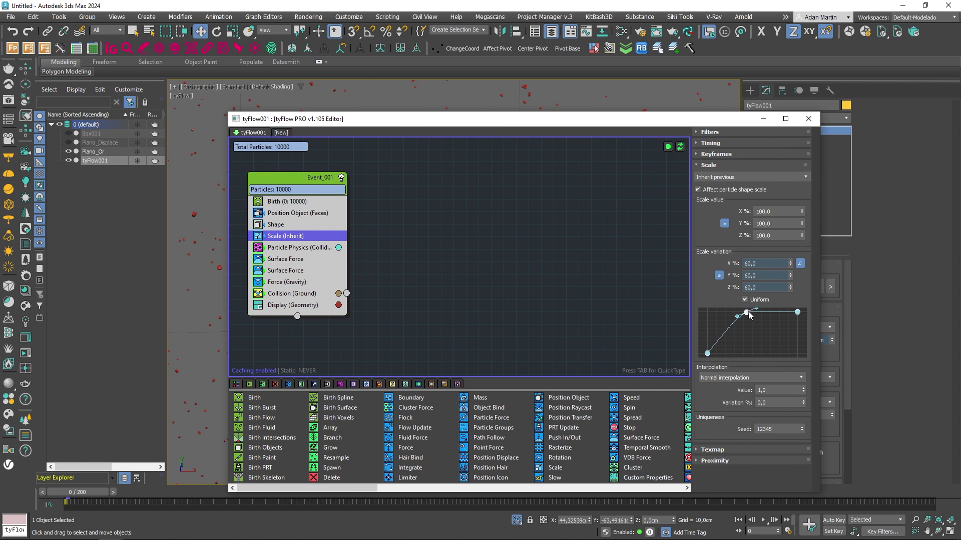
pyautogui.moveTo(403, 124); pyautogui.dragTo(459, 119)
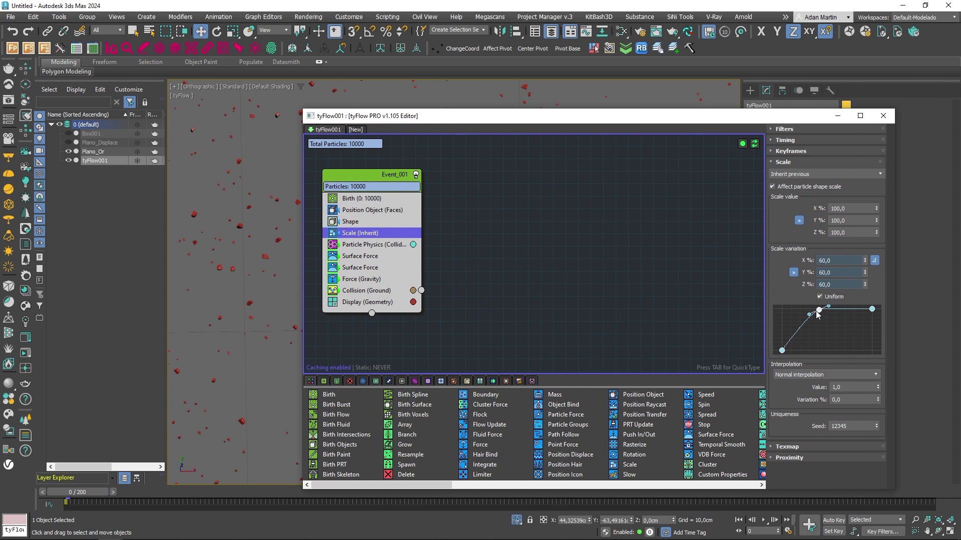
pyautogui.moveTo(817, 313)
pyautogui.mouseDown()
pyautogui.moveTo(806, 320)
pyautogui.moveTo(819, 309)
pyautogui.mouseUp()
# Step: Set the Shape operator's Scale to 15 %, reselect the Scale operator and uncover the viewport
pyautogui.click(356, 221)
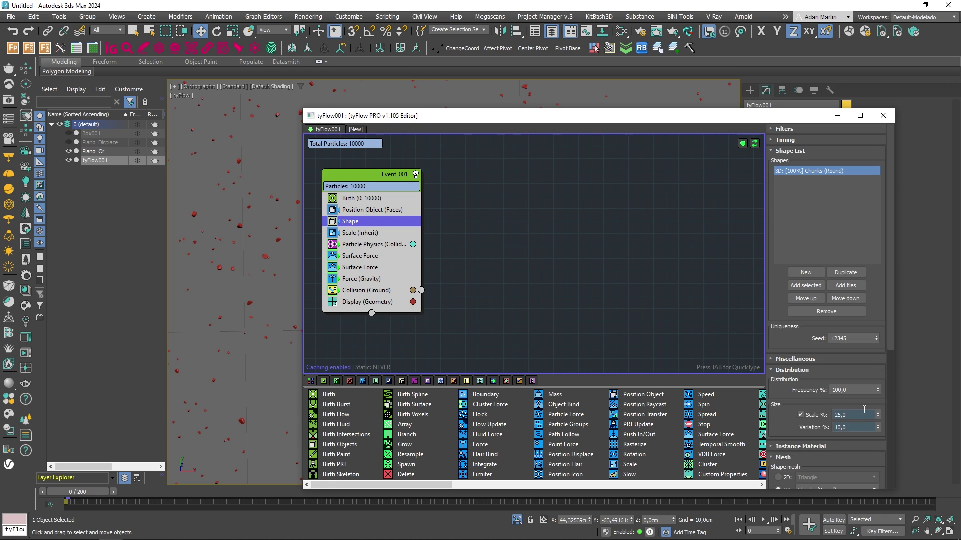
pyautogui.write('15')
pyautogui.press('Return')
pyautogui.click(356, 233)
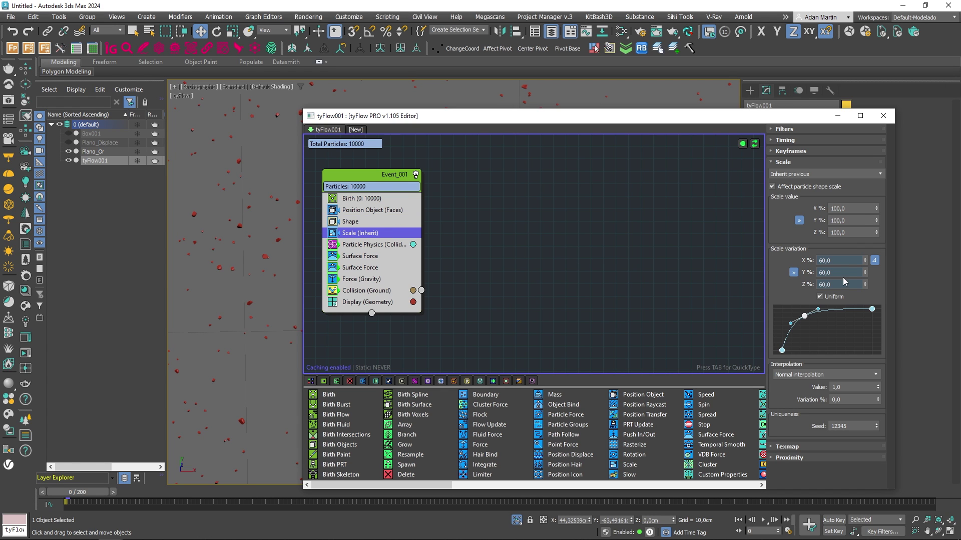
pyautogui.moveTo(474, 118); pyautogui.dragTo(792, 190)
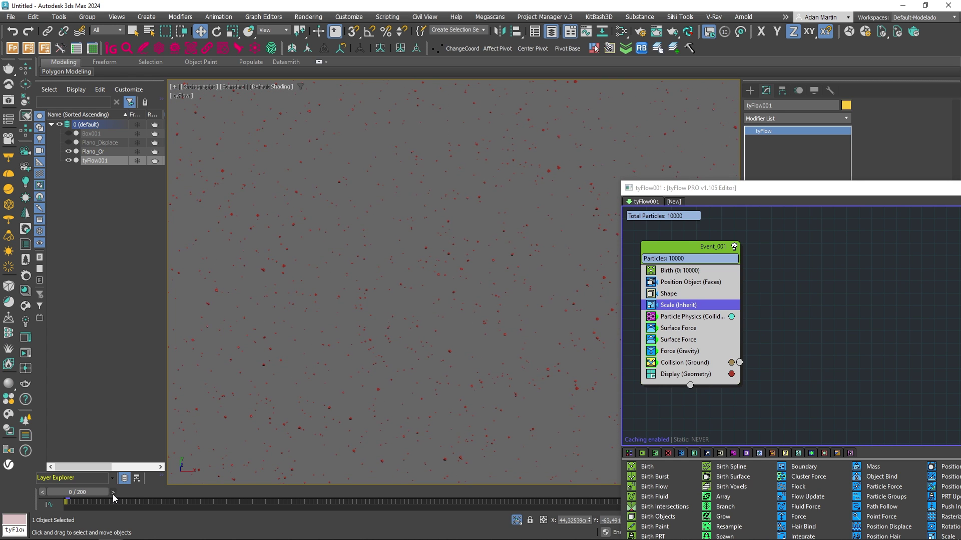
# Step: Scrub the simulation to frame 31 and examine the particle sizes along the pattern lines up close
pyautogui.moveTo(112, 493); pyautogui.dragTo(241, 491)
pyautogui.moveTo(390, 356); pyautogui.dragTo(373, 351, button='middle')
pyautogui.scroll(2, 373, 352)
pyautogui.scroll(2, 443, 278)
pyautogui.press('F3')
pyautogui.press('F3')
pyautogui.scroll(2, 470, 295)
pyautogui.moveTo(447, 265); pyautogui.dragTo(413, 342, button='middle')
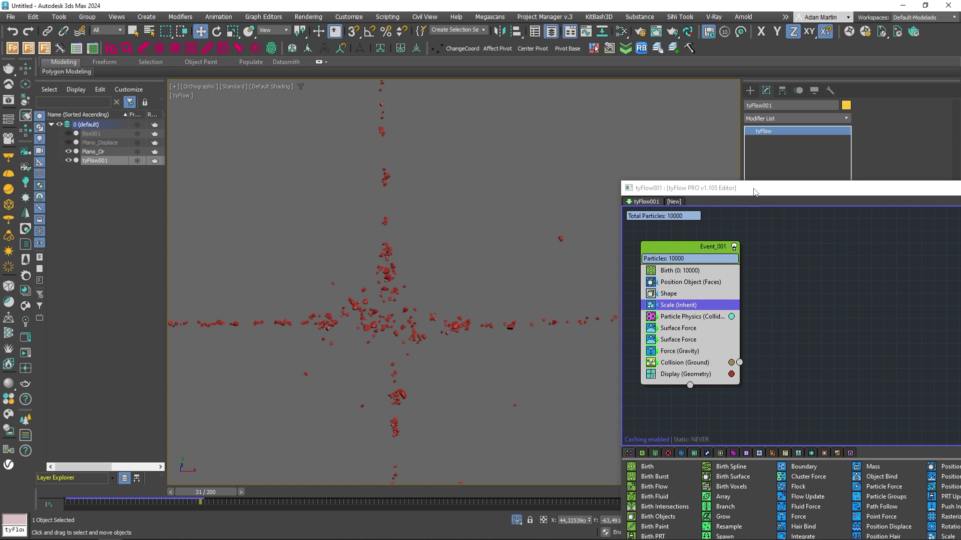
# Step: Set the Birth operator's total particle count to 50000 and close the flow editor
pyautogui.moveTo(755, 192); pyautogui.dragTo(467, 136)
pyautogui.click(431, 214)
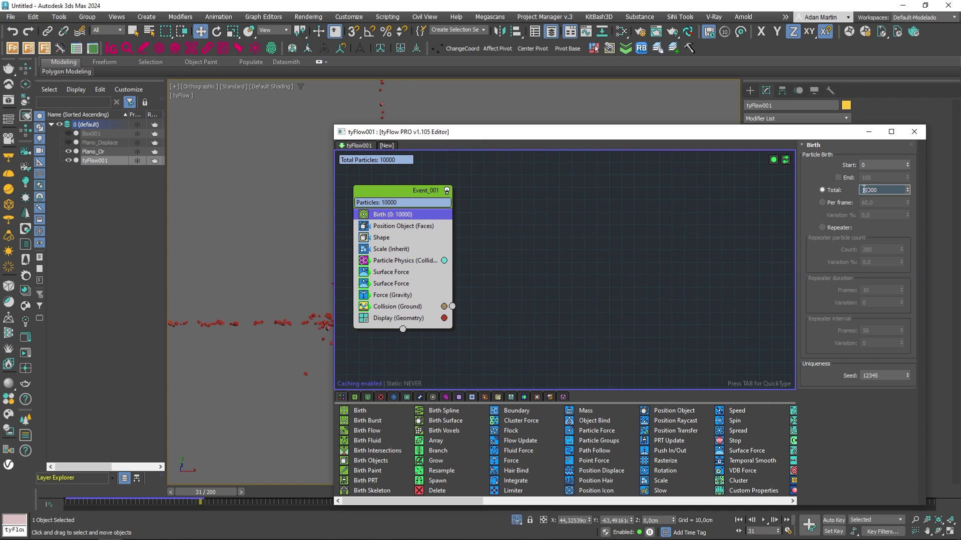
pyautogui.write('50000')
pyautogui.press('Return')
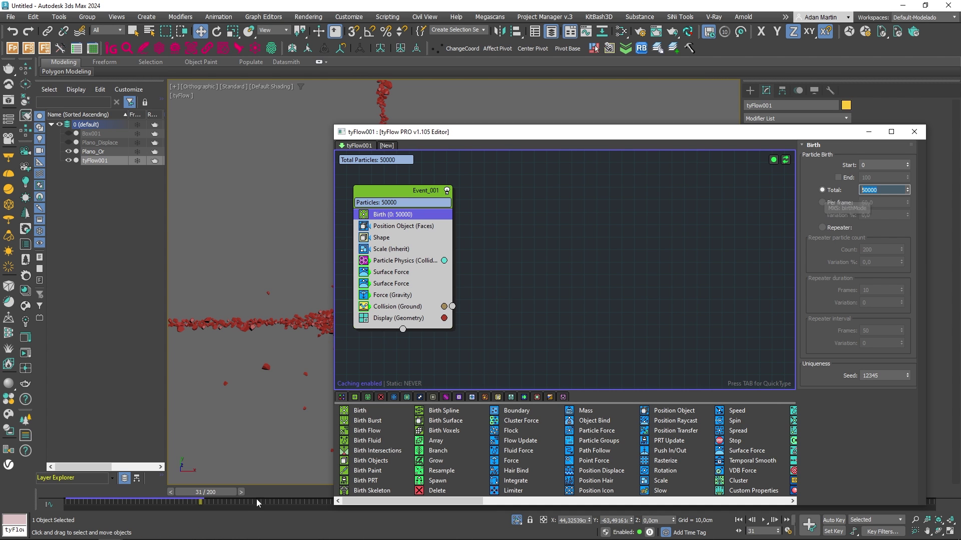
pyautogui.click(914, 132)
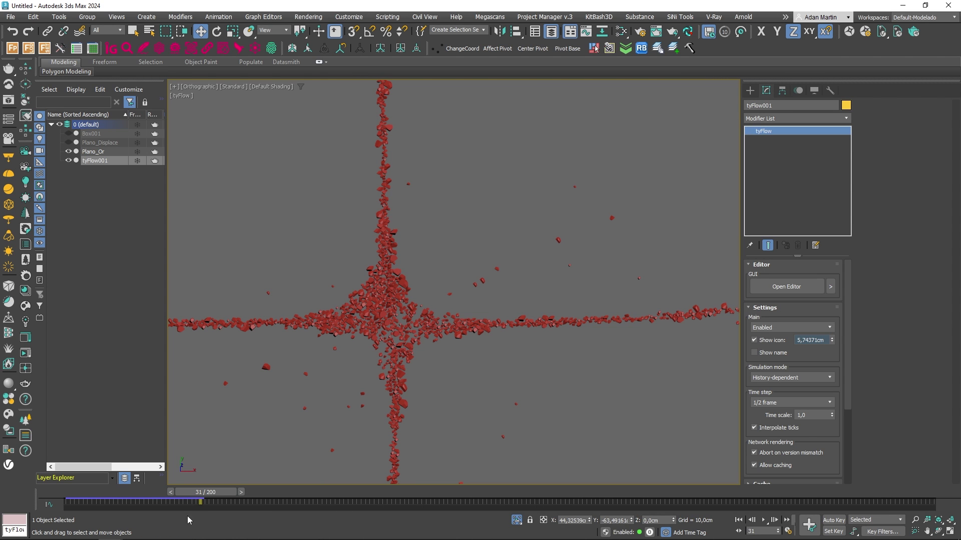
# Step: Scrub to frame 44 and examine the particles on the plate from the front and from an angled view
pyautogui.moveTo(193, 492); pyautogui.dragTo(267, 492)
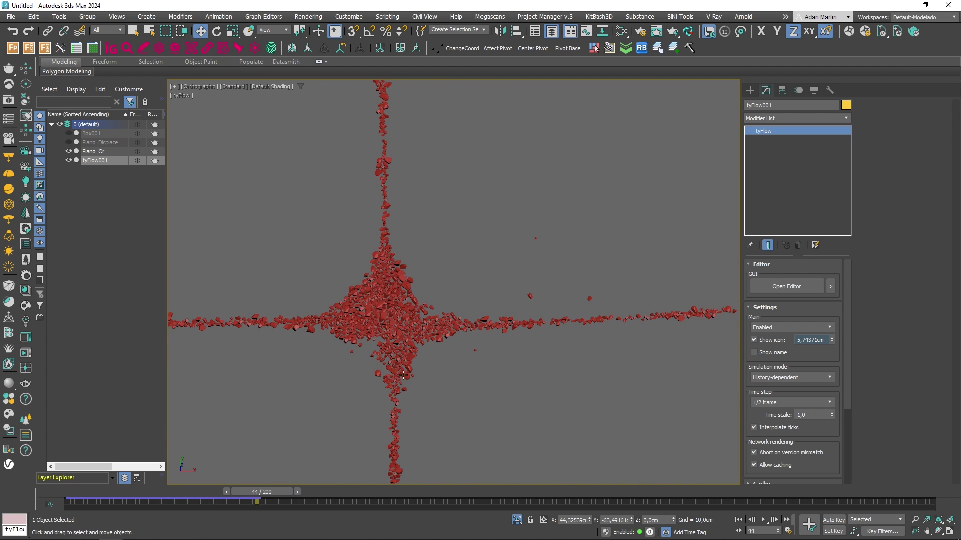
pyautogui.scroll(-4, 403, 375)
pyautogui.press('f')
pyautogui.scroll(4, 466, 316)
pyautogui.moveTo(665, 273); pyautogui.dragTo(346, 336, button='middle')
pyautogui.moveTo(595, 314); pyautogui.dragTo(479, 316, button='middle')
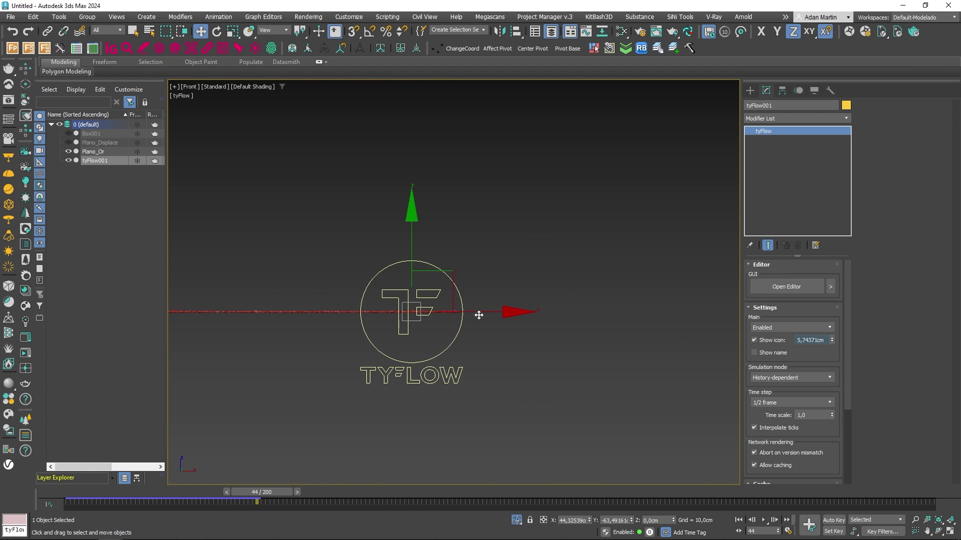
pyautogui.scroll(3, 446, 314)
pyautogui.moveTo(316, 309); pyautogui.dragTo(613, 318, button='middle')
pyautogui.scroll(-3, 353, 320)
pyautogui.moveTo(268, 314); pyautogui.dragTo(478, 424, button='middle')
pyautogui.moveTo(479, 424); pyautogui.dragTo(502, 404, button='middle')
pyautogui.scroll(3, 469, 394)
pyautogui.moveTo(501, 403); pyautogui.dragTo(470, 404, button='middle')
# Step: Add a Slow operator directly below the Force operator in Event_001 and close the flow editor
pyautogui.click(783, 289)
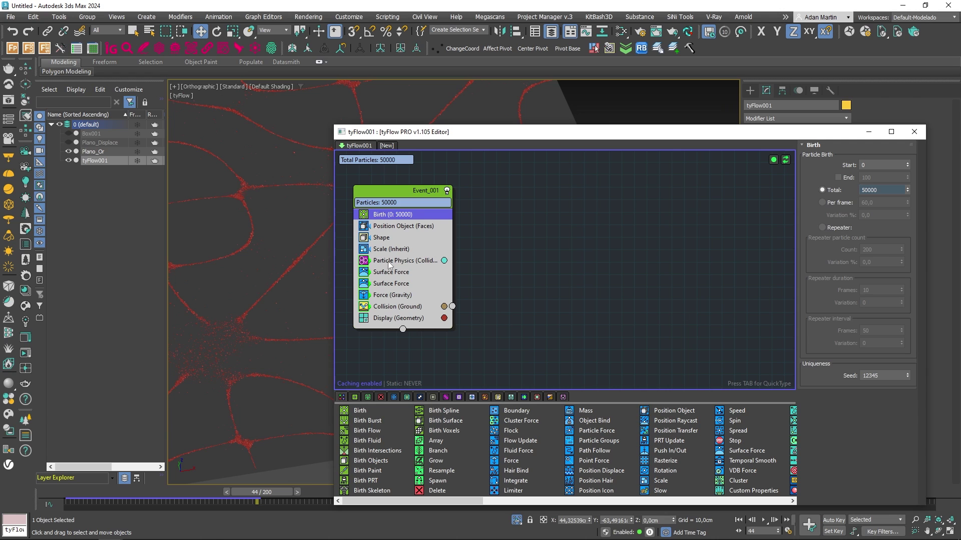
pyautogui.click(390, 296)
pyautogui.press('Tab')
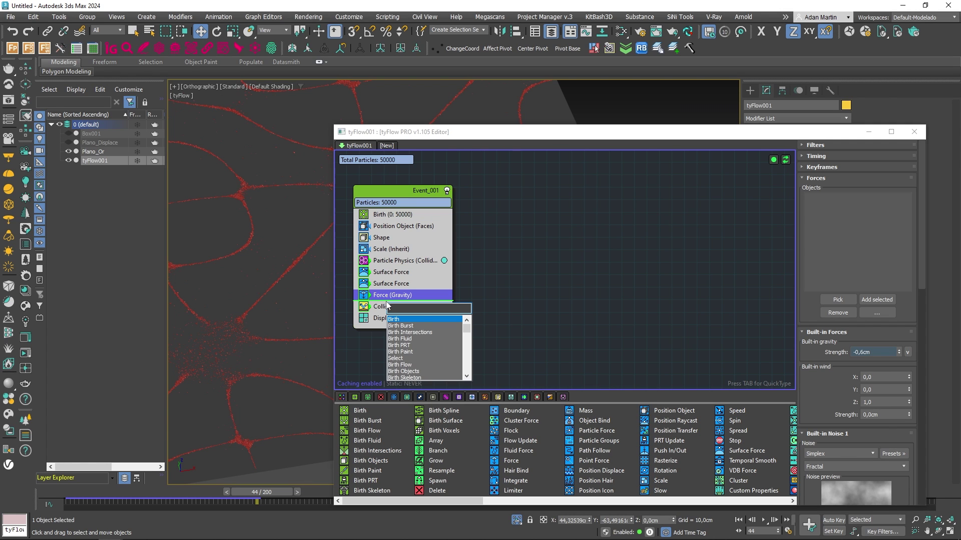
pyautogui.write('slow')
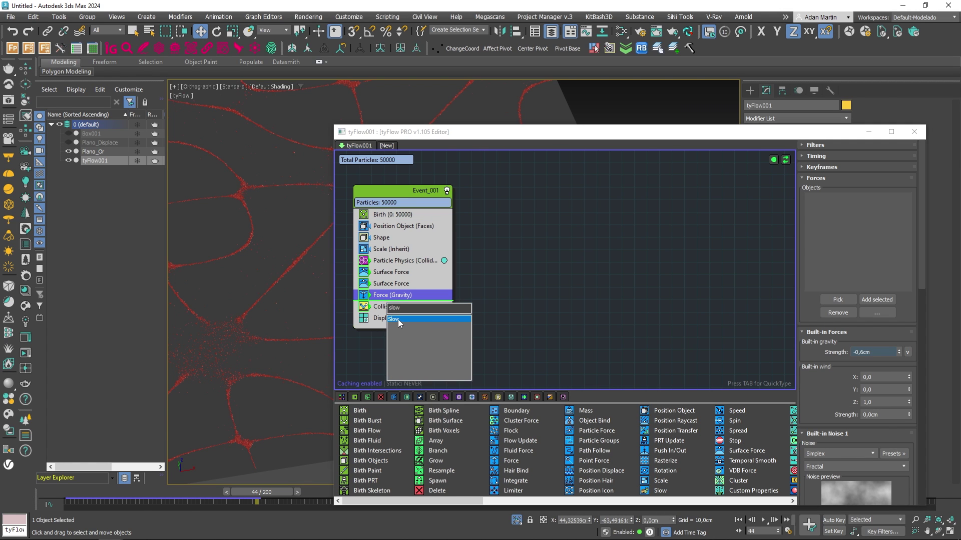
pyautogui.click(398, 320)
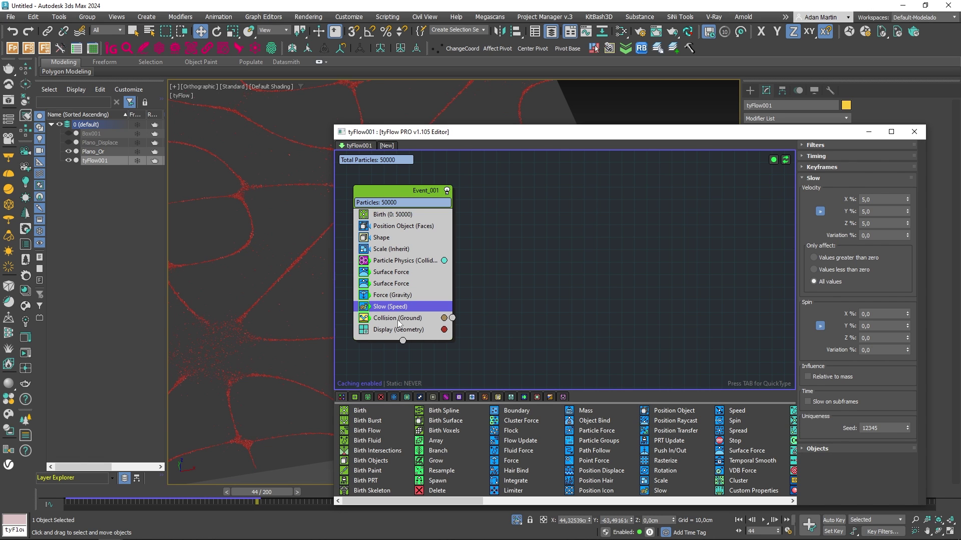
pyautogui.click(914, 132)
# Step: Try a gravity strength of -0,55 cm in the Force operator
pyautogui.scroll(-2, 500, 367)
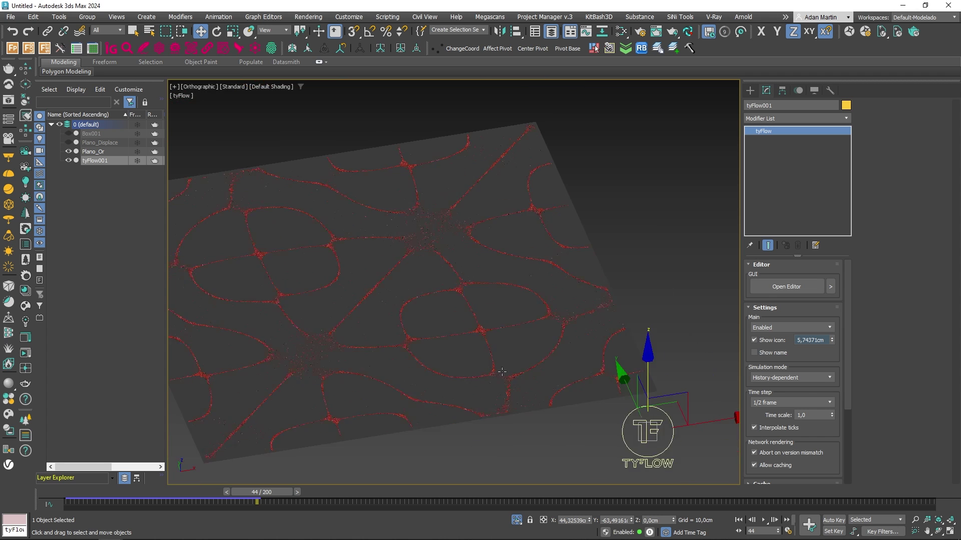
pyautogui.press('f')
pyautogui.scroll(6, 470, 284)
pyautogui.scroll(1, 544, 286)
pyautogui.moveTo(546, 295); pyautogui.dragTo(428, 409, button='middle')
pyautogui.scroll(-3, 398, 365)
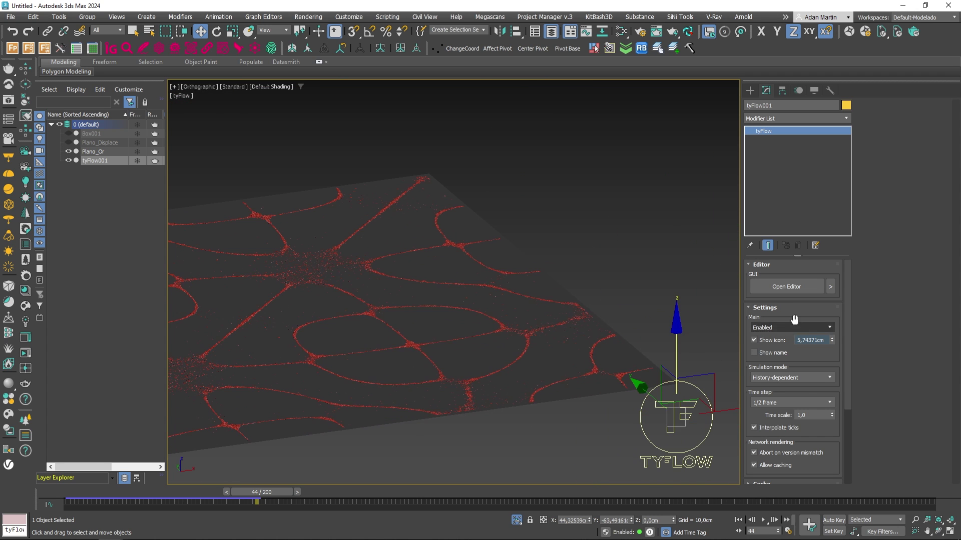
pyautogui.click(774, 289)
pyautogui.click(407, 295)
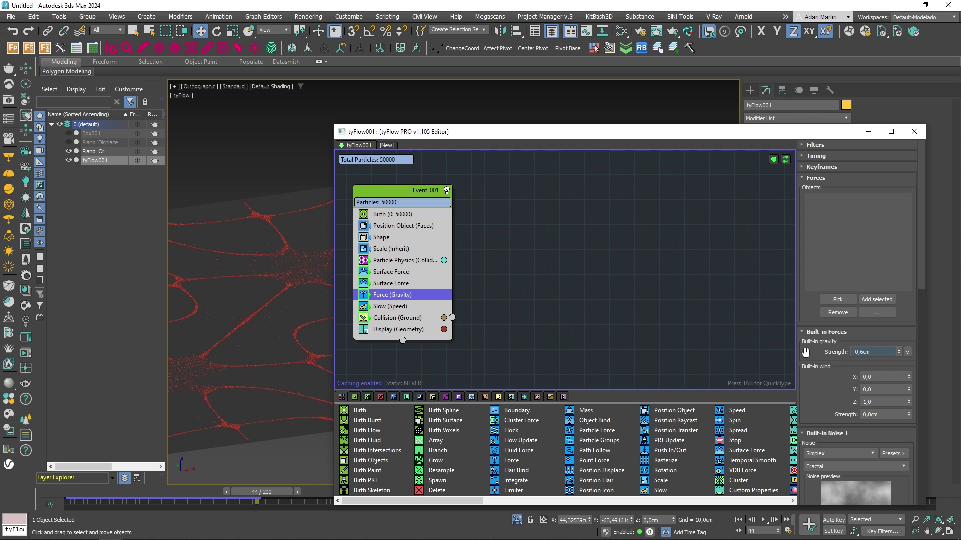
pyautogui.click(396, 284)
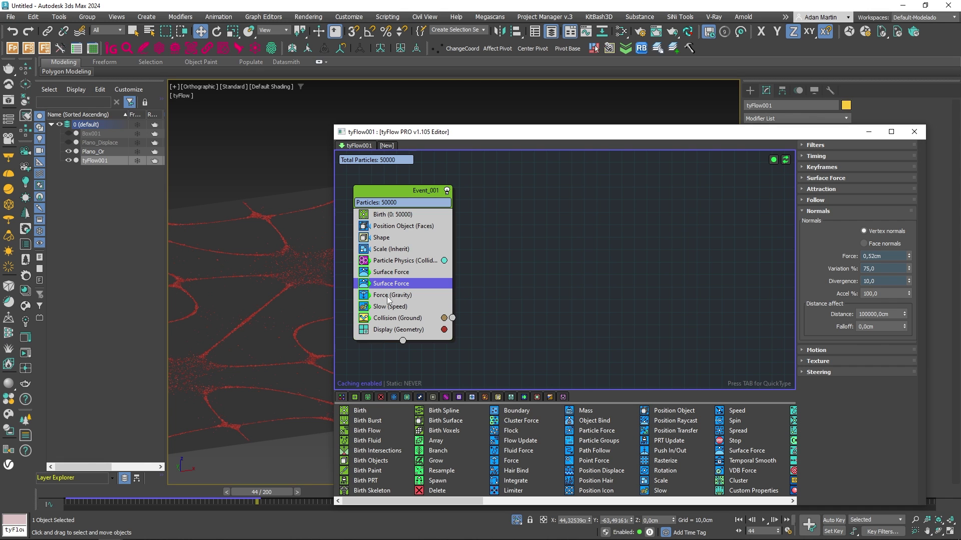
pyautogui.click(389, 295)
pyautogui.click(869, 352)
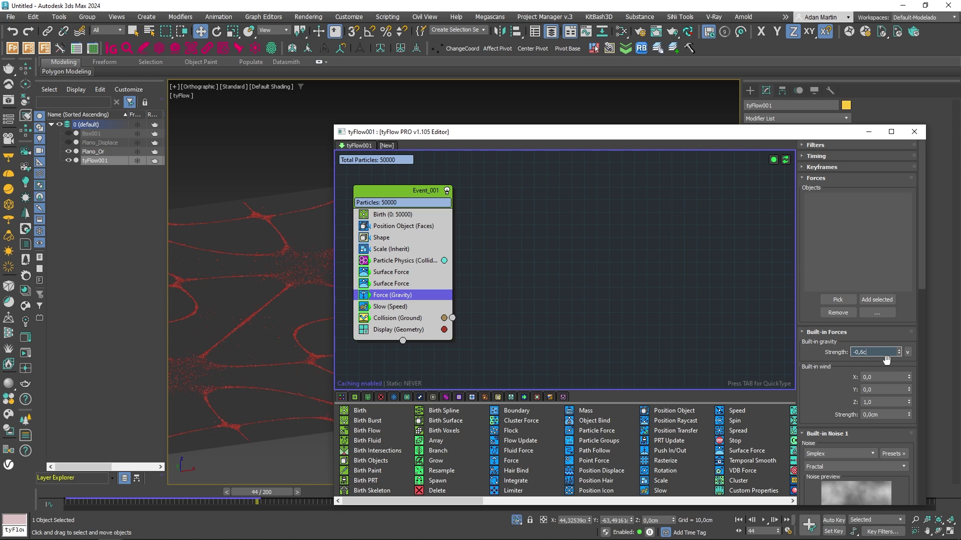
pyautogui.write('-0,55')
pyautogui.press('Return')
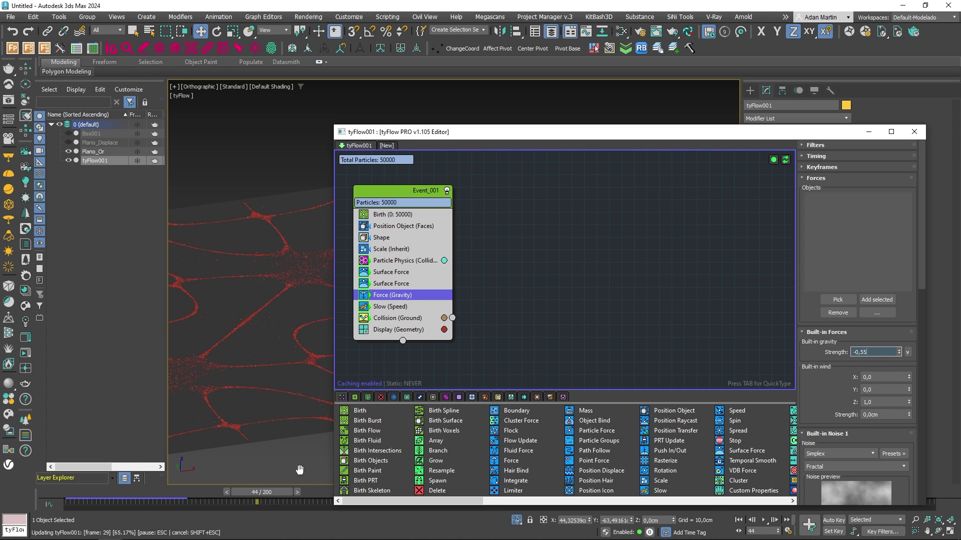
# Step: Check frames 15 and 39 in the front view, try a gravity strength of -0,45 cm and scrub to frame 16
pyautogui.moveTo(266, 497); pyautogui.dragTo(131, 497)
pyautogui.press('f')
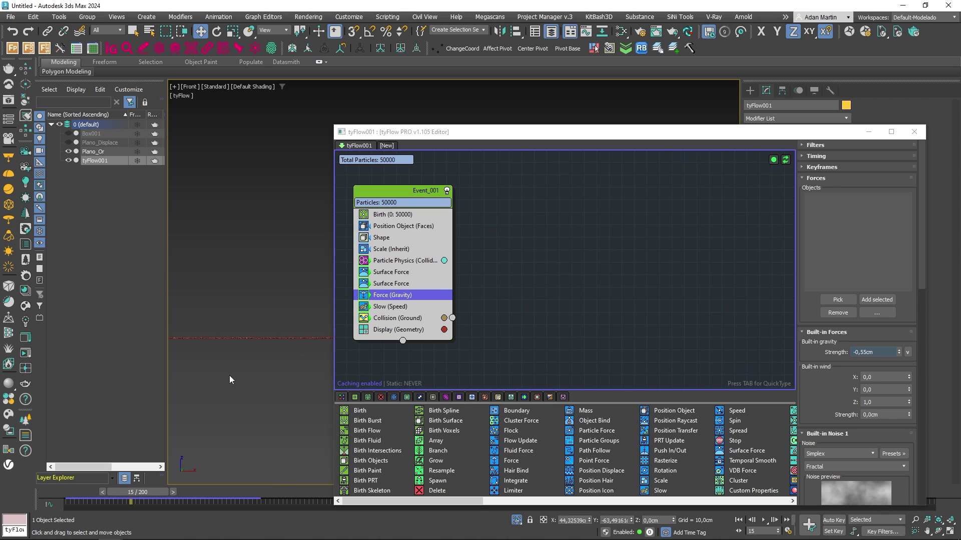
pyautogui.scroll(7, 227, 350)
pyautogui.moveTo(137, 491); pyautogui.dragTo(240, 493)
pyautogui.click(869, 352)
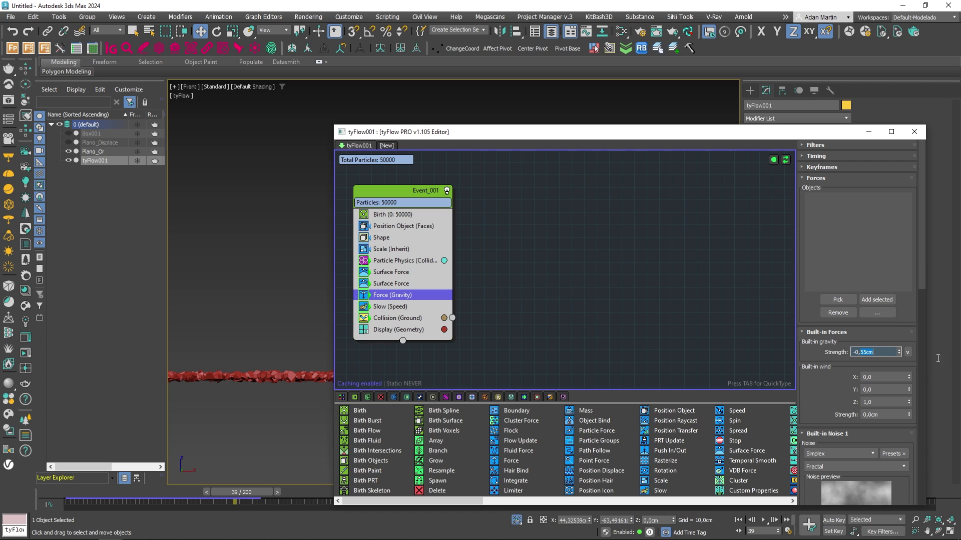
pyautogui.write('-0,45')
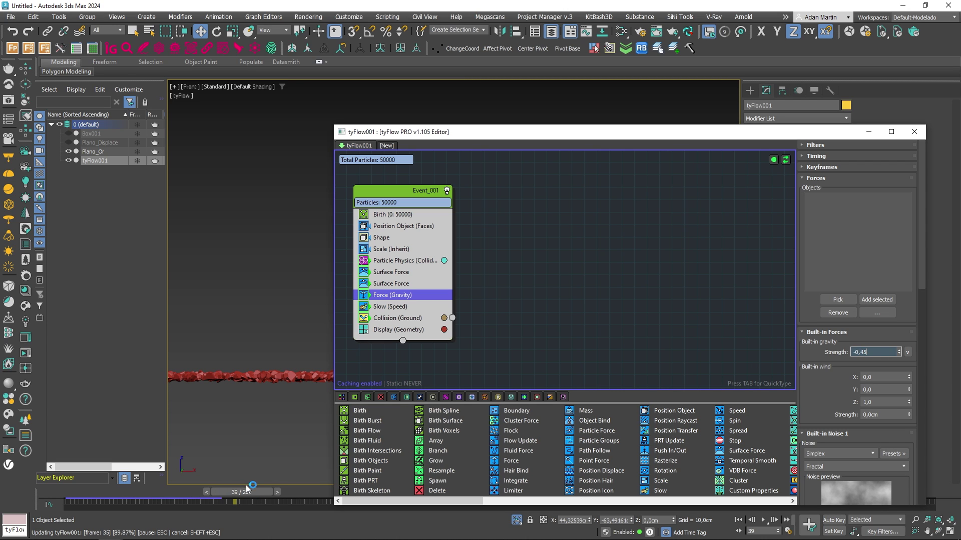
pyautogui.press('Return')
pyautogui.moveTo(239, 495); pyautogui.dragTo(140, 500)
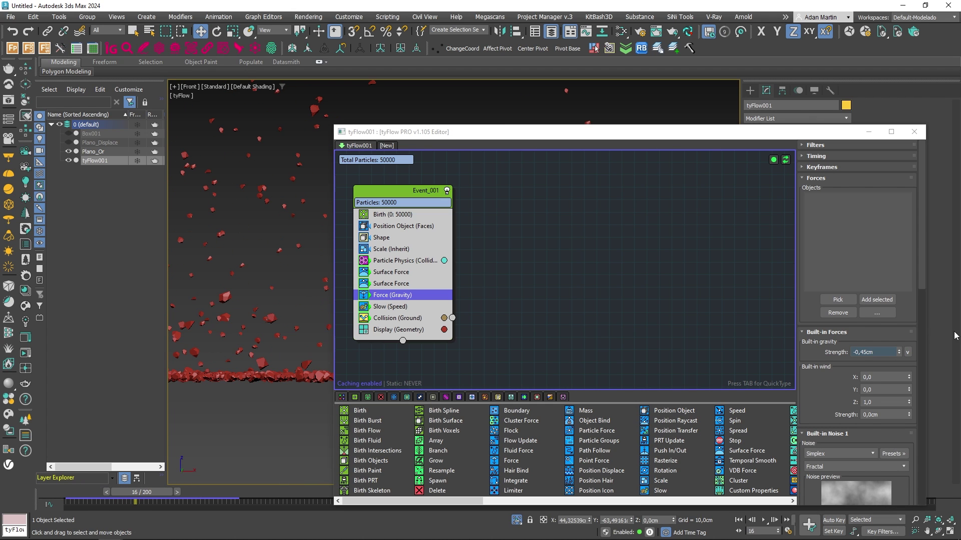
# Step: Try gravity strengths of -0,48 cm and -0,51 cm in the Force operator
pyautogui.click(867, 350)
pyautogui.write('8')
pyautogui.press('Return')
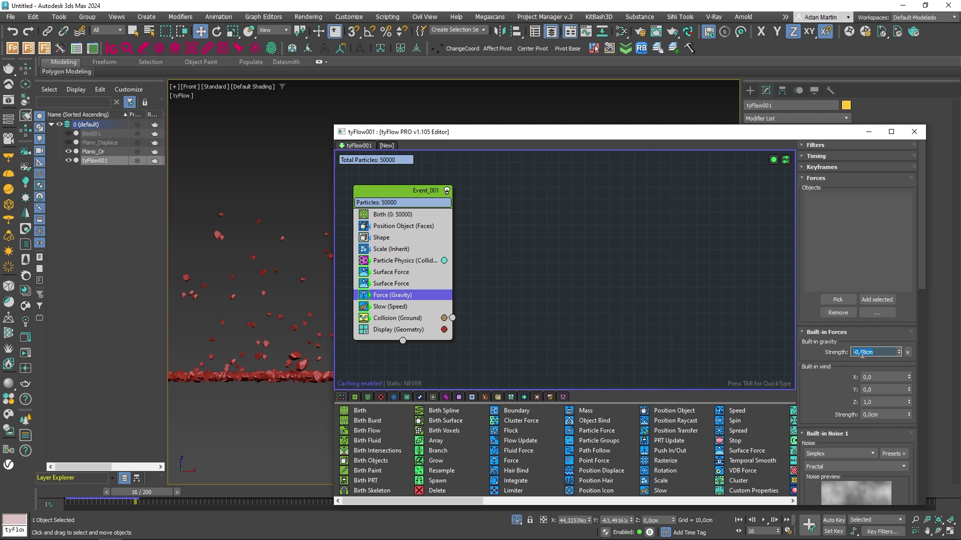
pyautogui.write('-0,51')
pyautogui.press('Return')
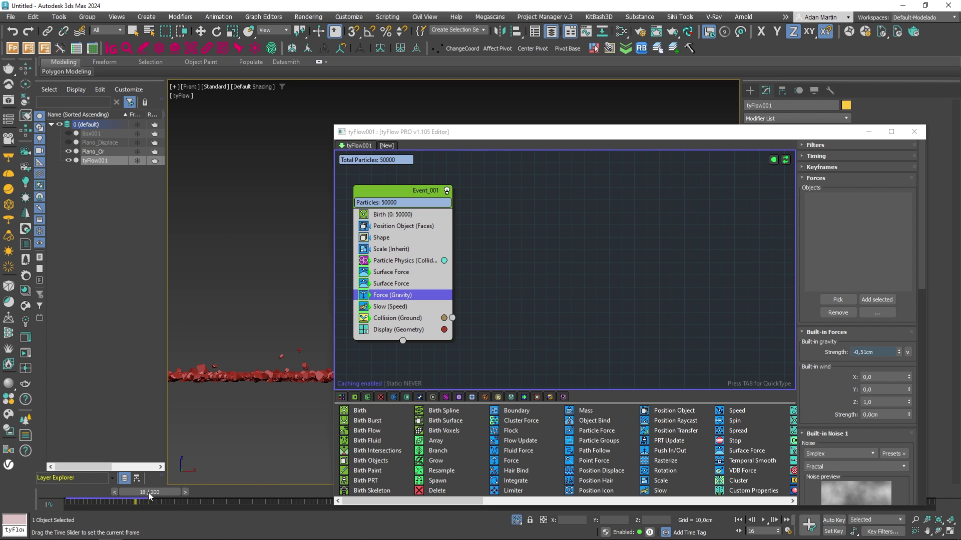
# Step: At frame 31, try a gravity strength of -0,52 cm, settle on -0,53 cm and close the flow editor
pyautogui.moveTo(125, 492); pyautogui.dragTo(205, 495)
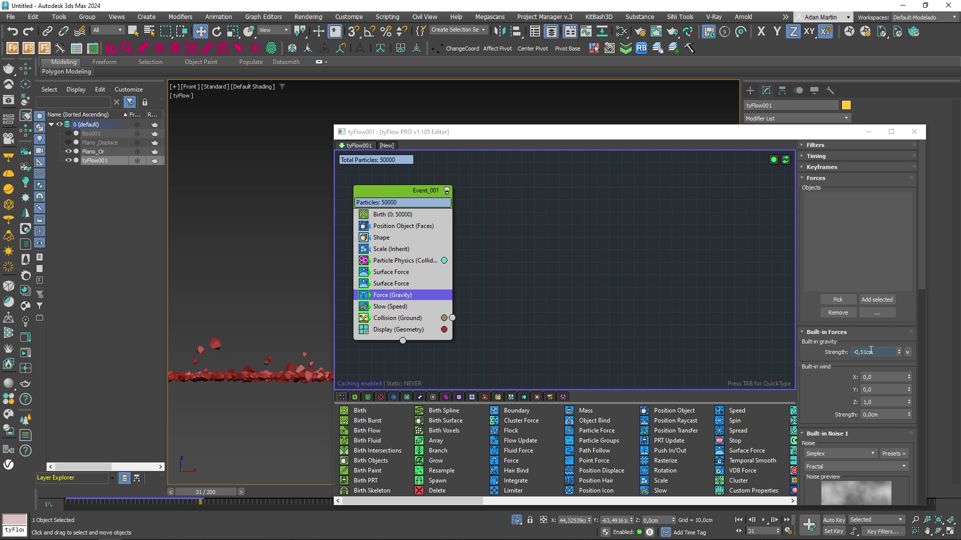
pyautogui.write('-0,52')
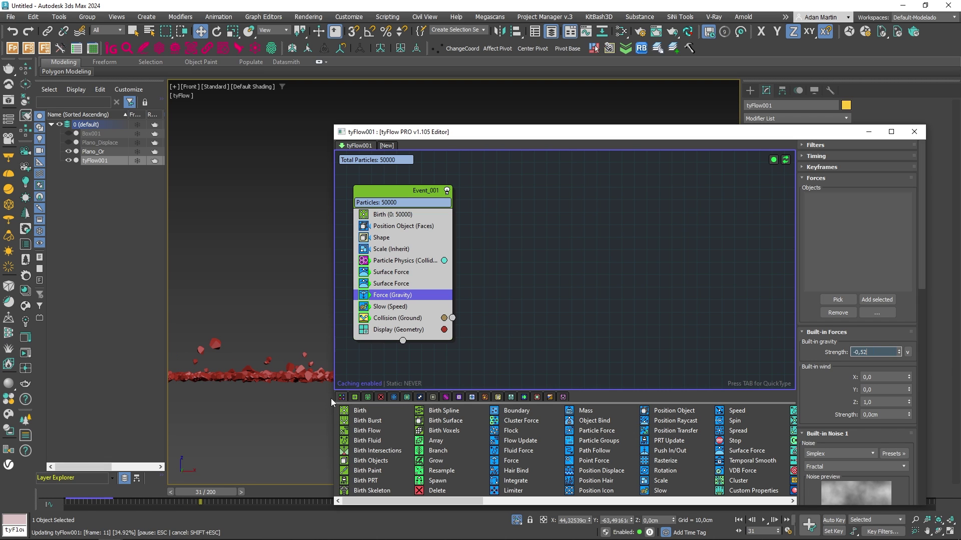
pyautogui.press('Return')
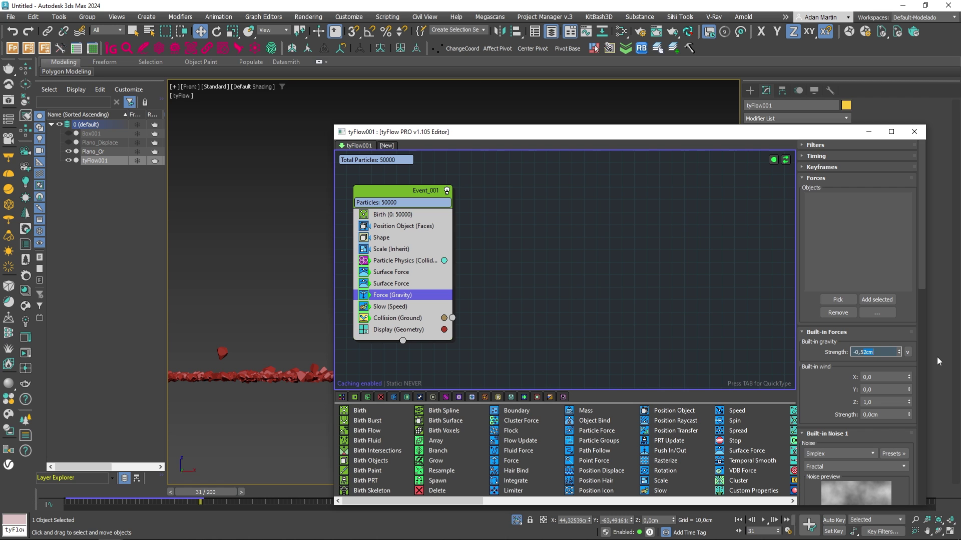
pyautogui.write('-0,53')
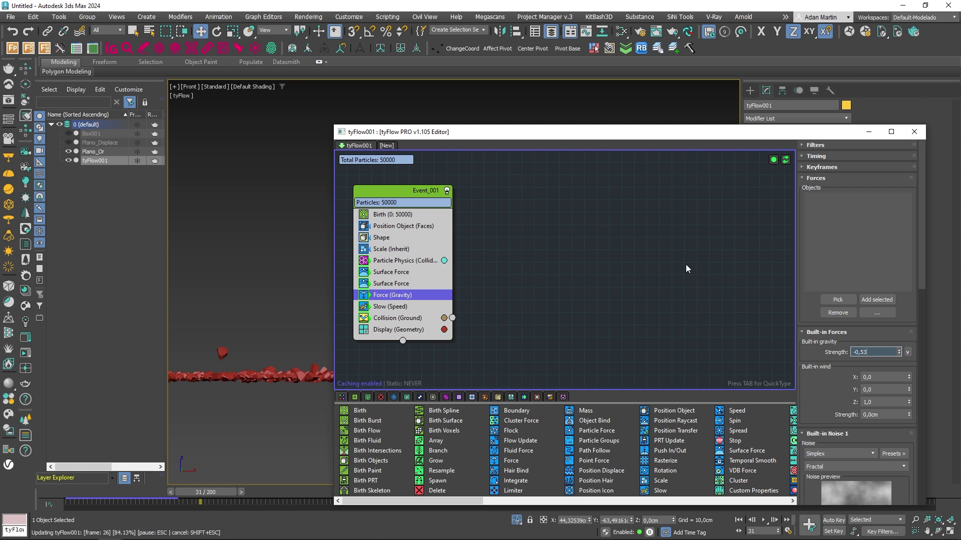
pyautogui.press('Return')
pyautogui.click(914, 132)
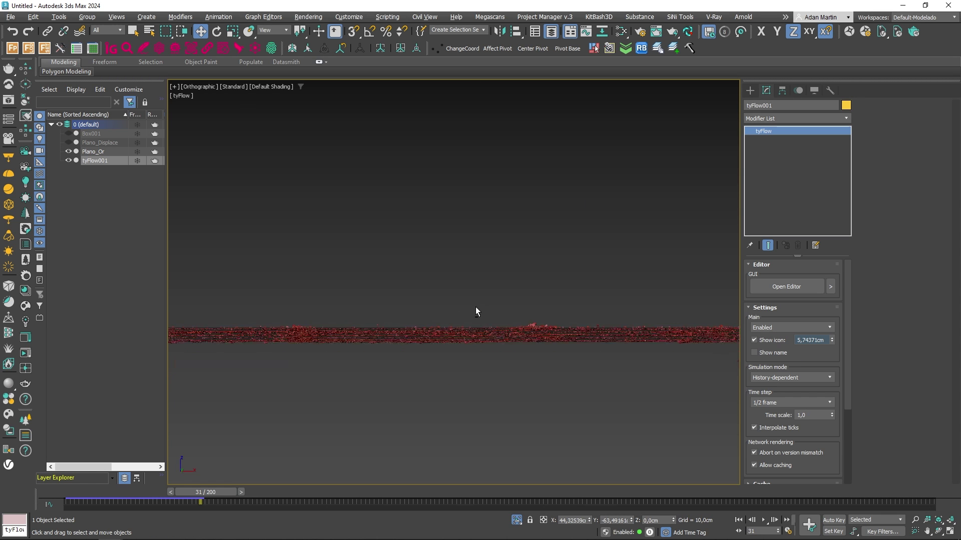
# Step: Scrub to frame 69 and examine the particle transition up close and across the whole plate
pyautogui.keyDown('alt'); pyautogui.moveTo(475, 307); pyautogui.dragTo(435, 332, button='middle'); pyautogui.keyUp('alt')
pyautogui.moveTo(220, 492); pyautogui.dragTo(403, 480)
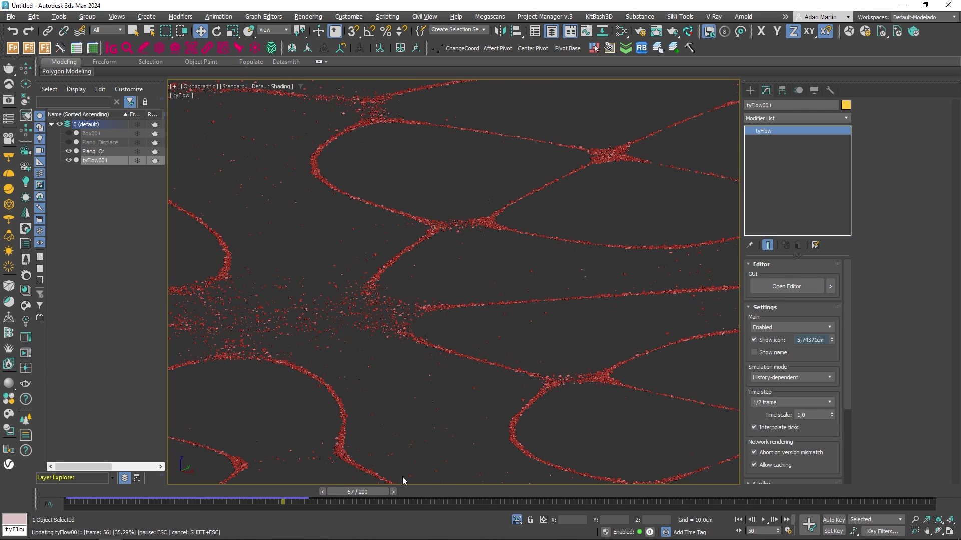
pyautogui.scroll(10, 527, 421)
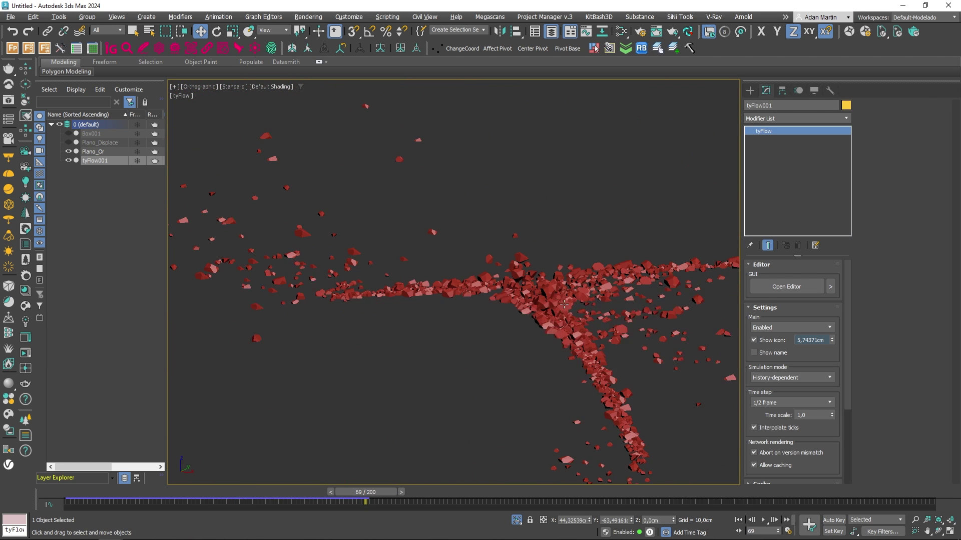
pyautogui.scroll(-8, 452, 290)
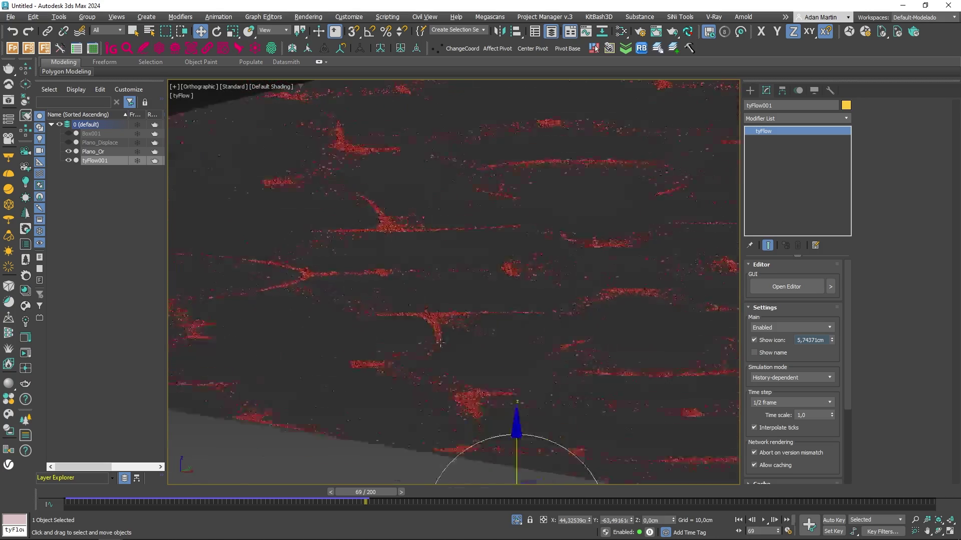
pyautogui.scroll(10, 438, 335)
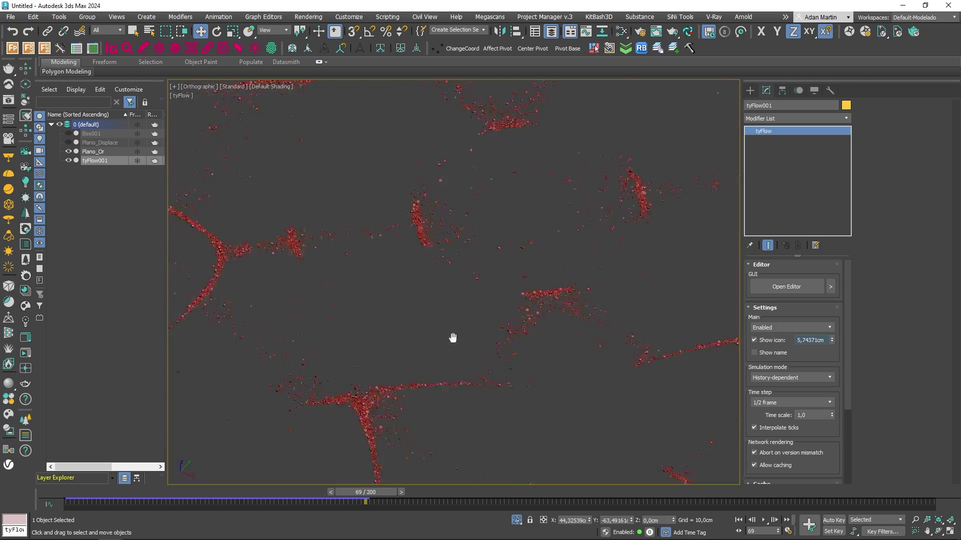
pyautogui.scroll(10, 525, 333)
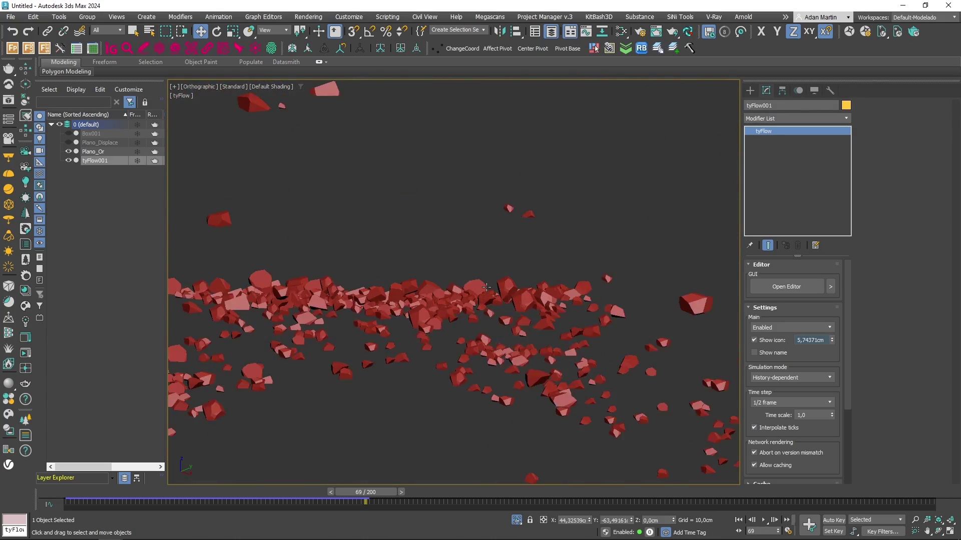
pyautogui.scroll(-15, 486, 287)
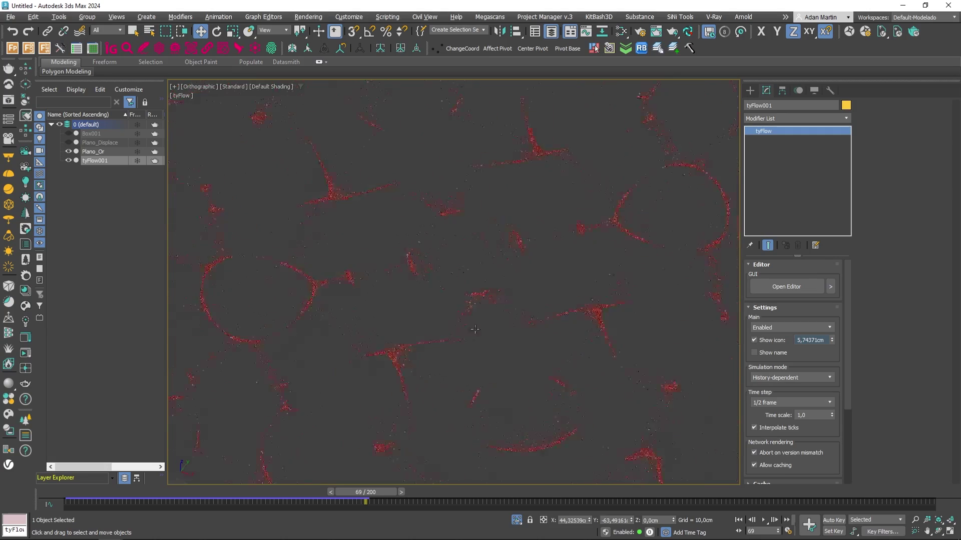
pyautogui.moveTo(493, 350)
pyautogui.mouseDown(button='middle')
pyautogui.moveTo(508, 346)
pyautogui.moveTo(517, 398)
pyautogui.moveTo(495, 339)
pyautogui.mouseUp(button='middle')
# Step: Scrub back to frame 33, briefly view the map graph in the Slate Material Editor, and deselect the tyFlow object
pyautogui.moveTo(366, 493); pyautogui.dragTo(221, 502)
pyautogui.keyDown('alt'); pyautogui.moveTo(423, 390); pyautogui.dragTo(411, 365, button='middle'); pyautogui.keyUp('alt')
pyautogui.press('m')
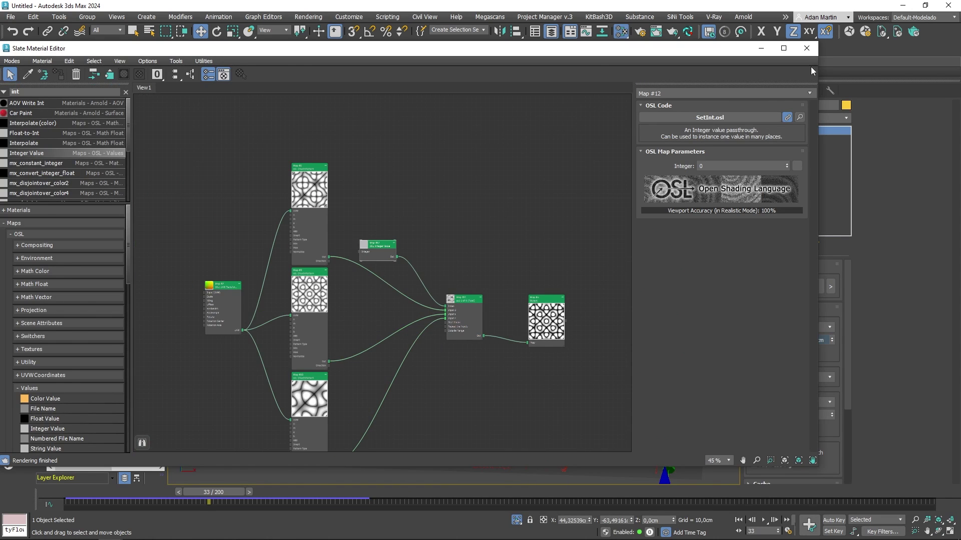
pyautogui.click(806, 49)
pyautogui.moveTo(597, 372); pyautogui.dragTo(558, 250, button='middle')
pyautogui.click(545, 417)
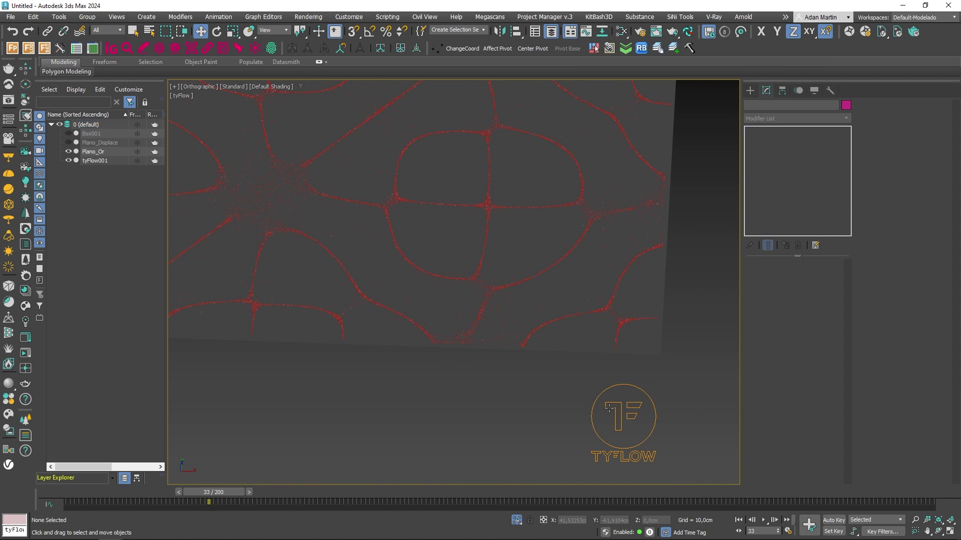
# Step: Open the tyFlow editor and duplicate Event_001 as a second particle event beside the original
pyautogui.click(609, 408)
pyautogui.click(796, 285)
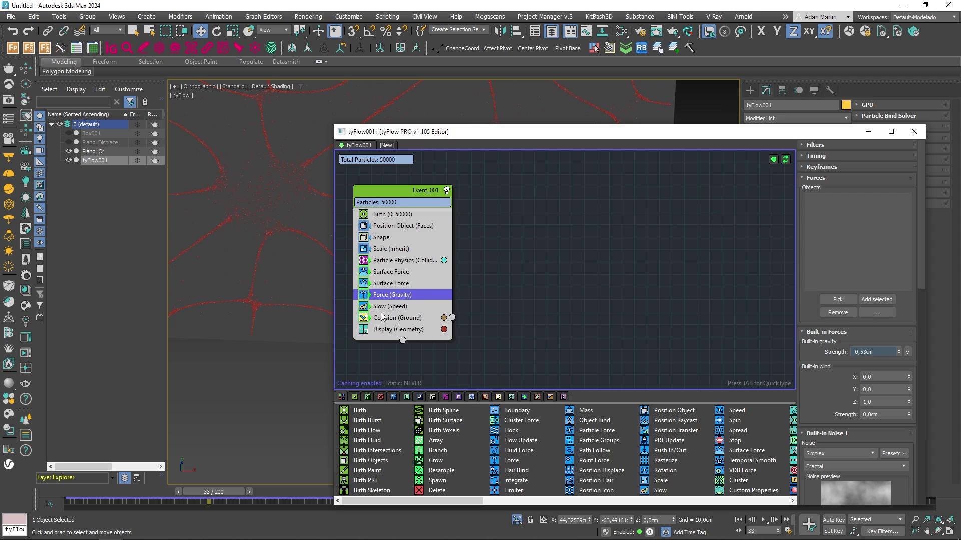
pyautogui.scroll(-2, 409, 256)
pyautogui.click(406, 219)
pyautogui.rightClick(406, 218)
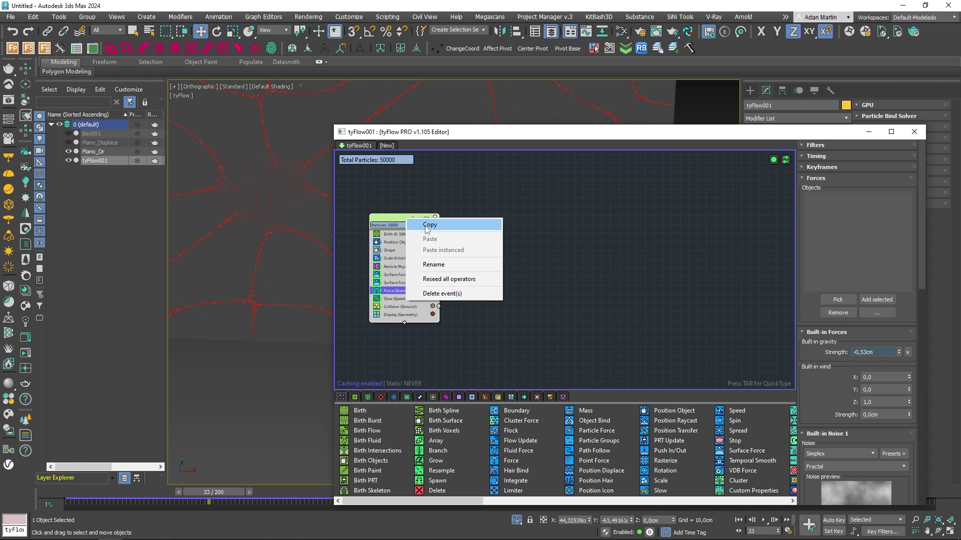
pyautogui.click(427, 225)
pyautogui.click(505, 227)
pyautogui.rightClick(506, 225)
pyautogui.click(515, 238)
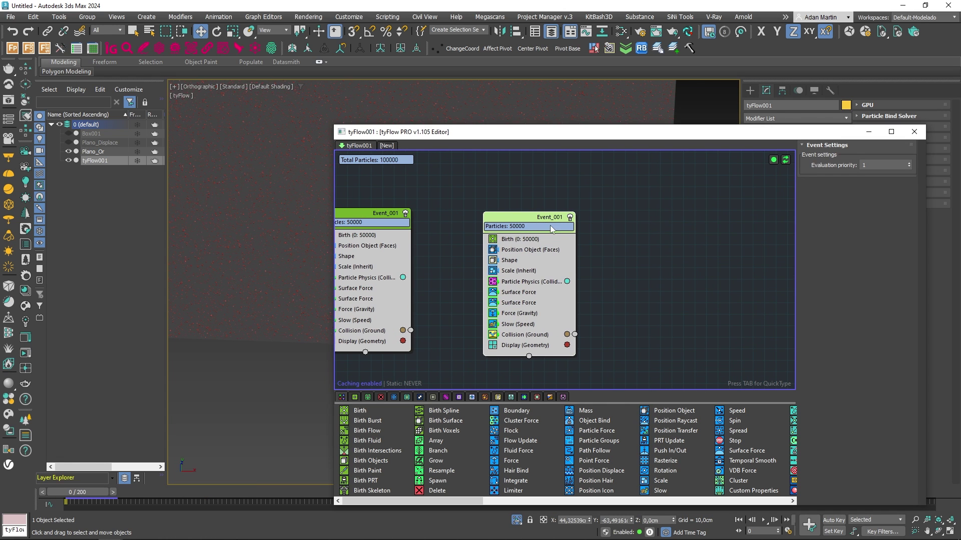
# Step: Delete the Scale operator from the copied event, set its Shape scale to 10% and inspect the particles in wireframe
pyautogui.scroll(2, 534, 240)
pyautogui.click(515, 275)
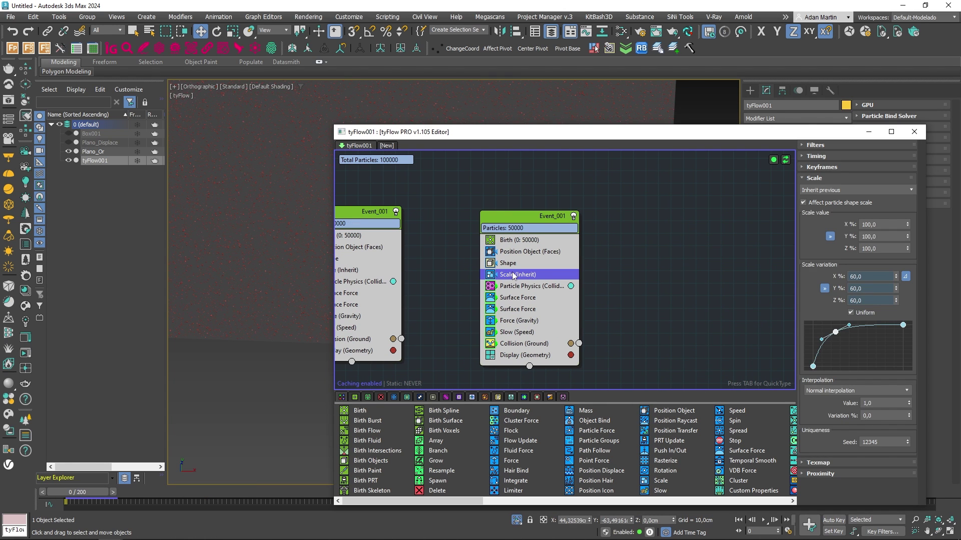
pyautogui.press('Delete')
pyautogui.click(514, 264)
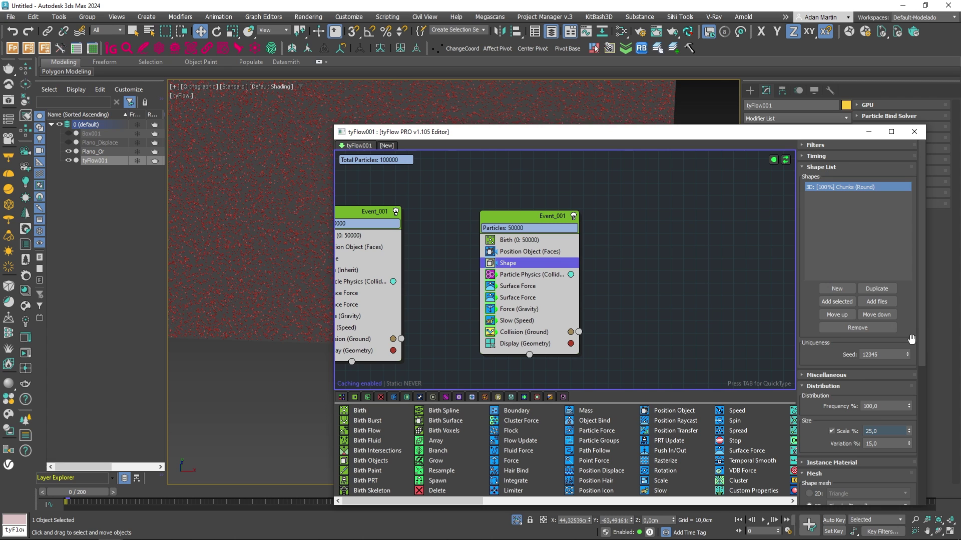
pyautogui.click(875, 431)
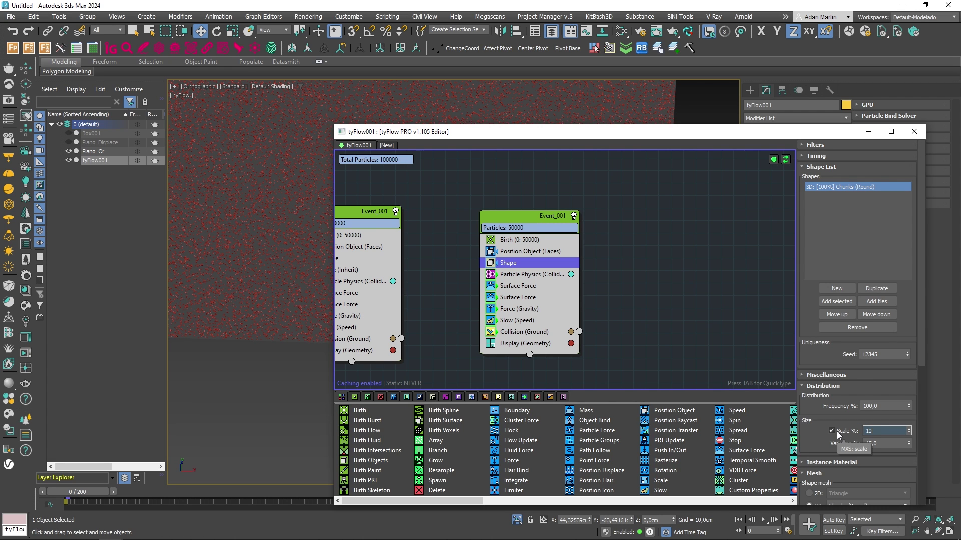
pyautogui.moveTo(297, 301); pyautogui.dragTo(268, 313, button='middle')
pyautogui.scroll(4, 296, 301)
pyautogui.press('F3')
pyautogui.scroll(4, 296, 301)
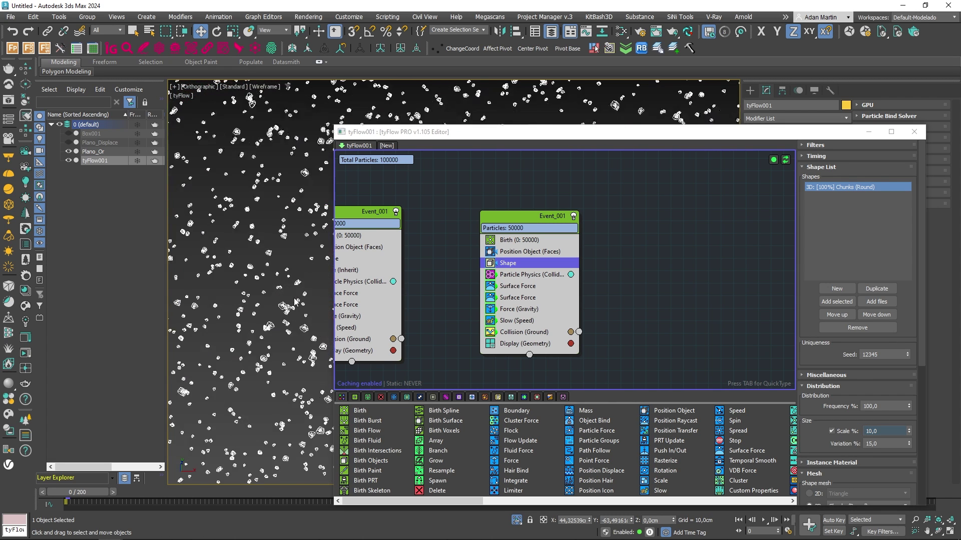
# Step: Set the copied event's Position Object seed to 12346, and compare the particles at frame 1 with that event switched off and on
pyautogui.click(534, 253)
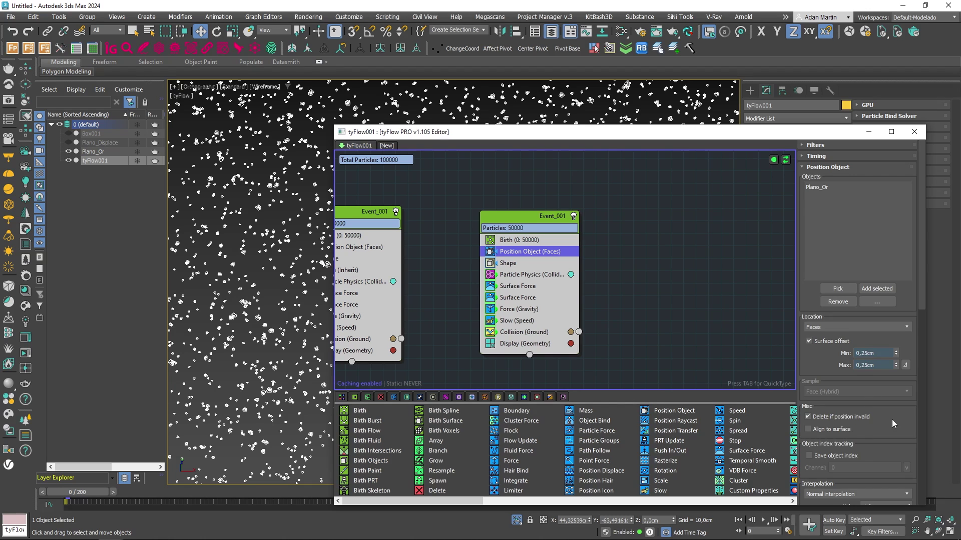
pyautogui.scroll(-5, 894, 424)
pyautogui.click(908, 355)
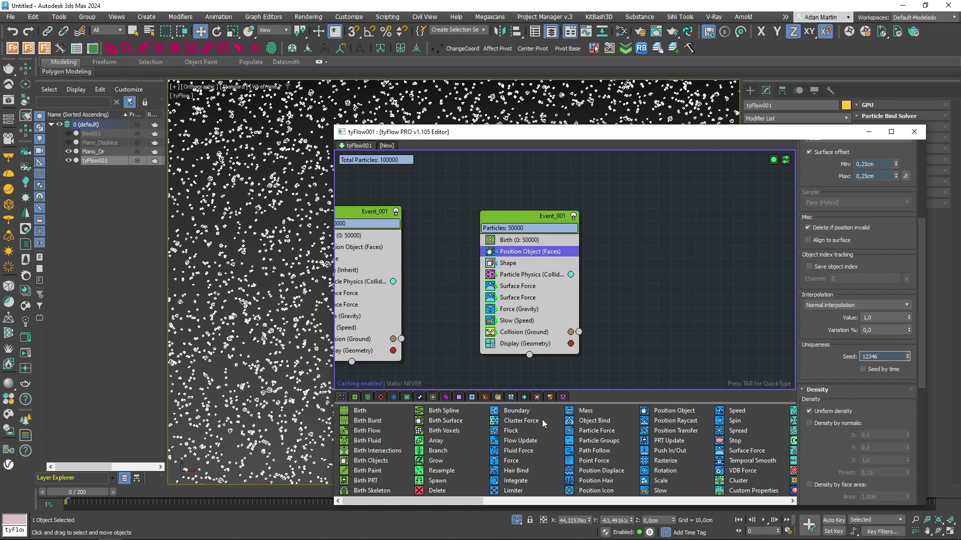
pyautogui.click(113, 493)
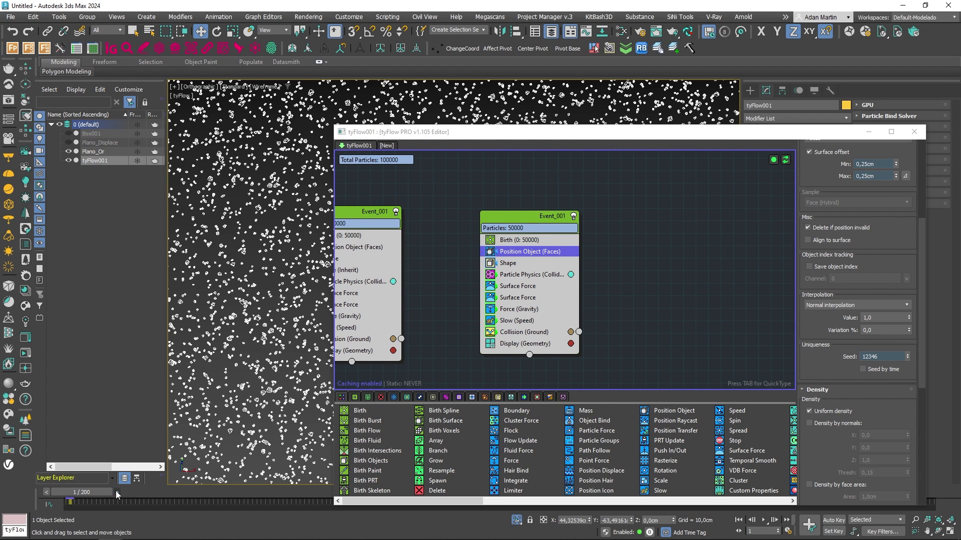
pyautogui.click(573, 215)
pyautogui.click(573, 216)
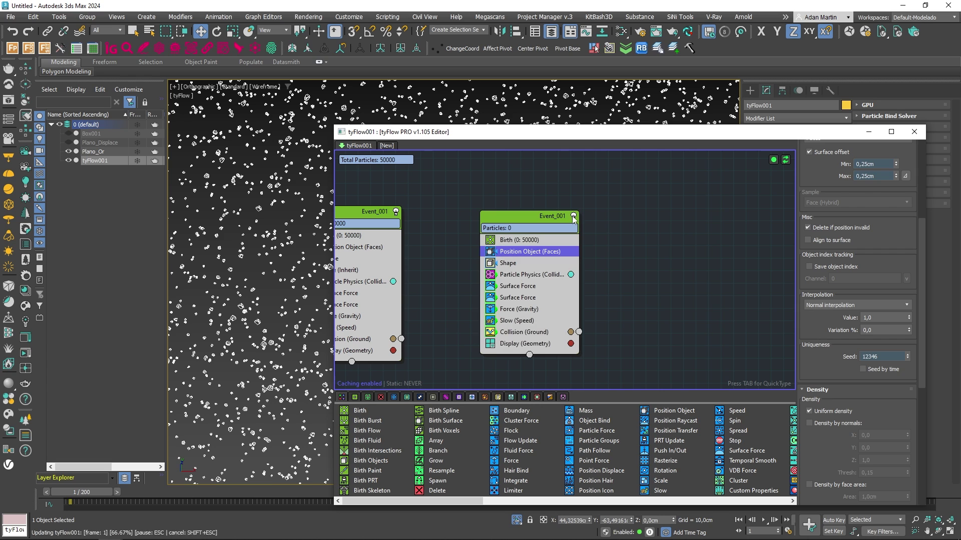
# Step: Try a Shape scale of 5% in the copied event, settle on 8% with 20% variation, and return to shaded view
pyautogui.click(508, 263)
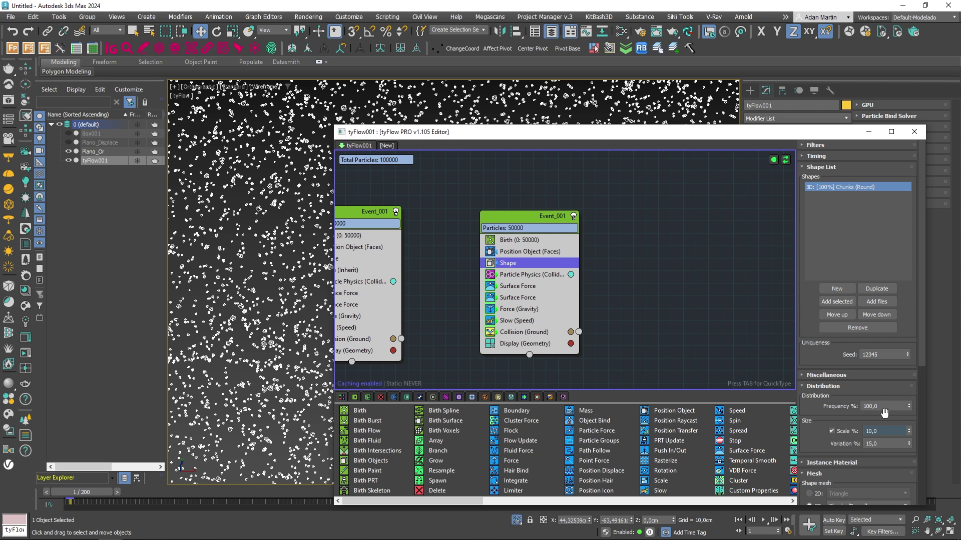
pyautogui.doubleClick(885, 430)
pyautogui.write('5')
pyautogui.press('Return')
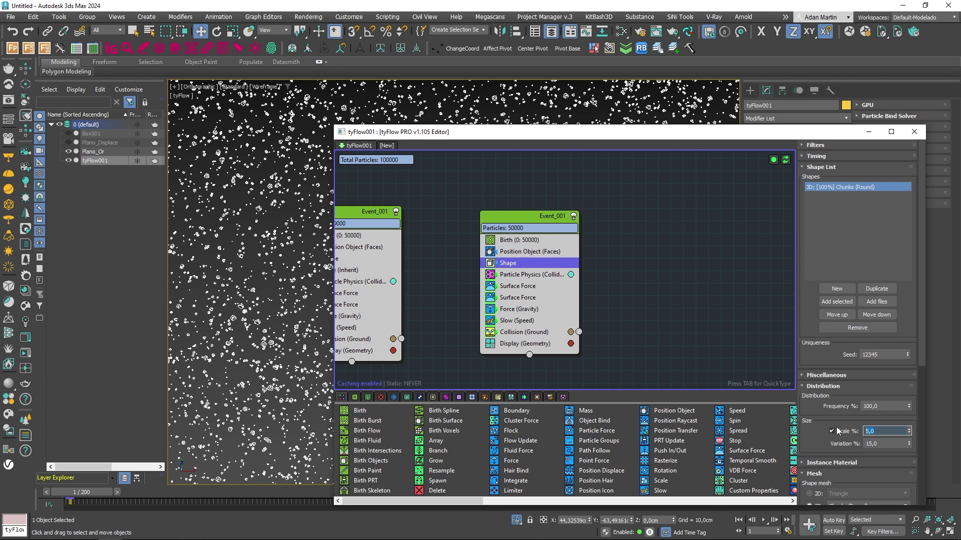
pyautogui.write('8')
pyautogui.press('Tab')
pyautogui.write('20')
pyautogui.press('Return')
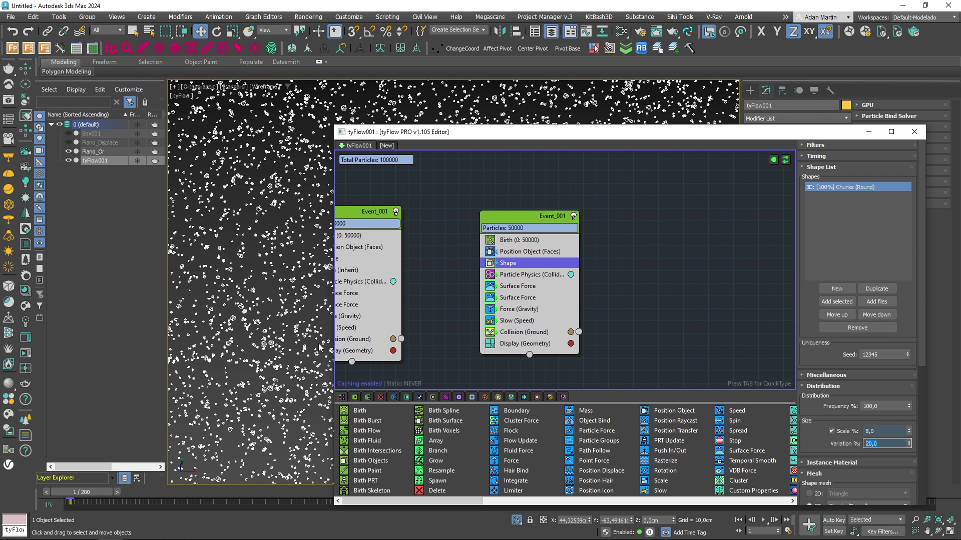
pyautogui.press('F3')
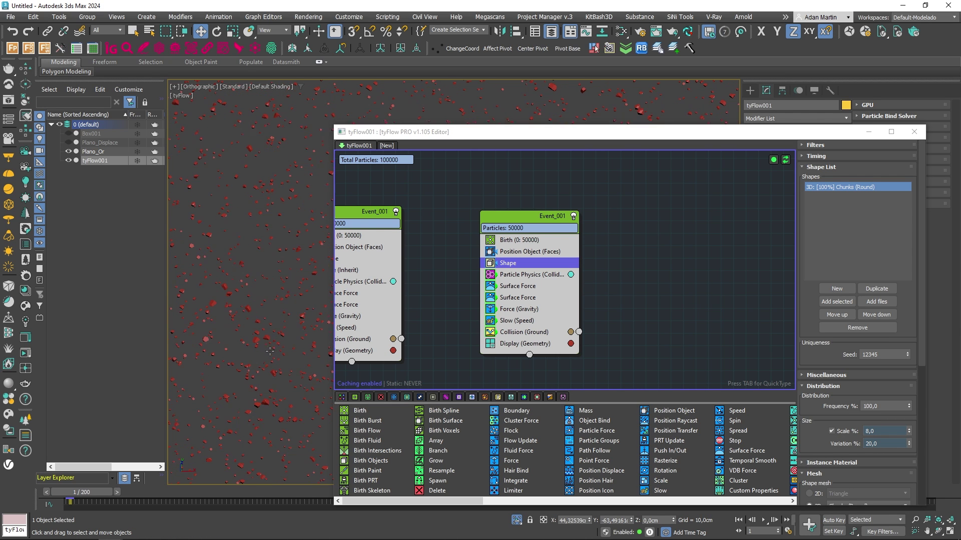
# Step: Change the copied event's display colour to turquoise and compare both particle sets on the plate
pyautogui.click(570, 344)
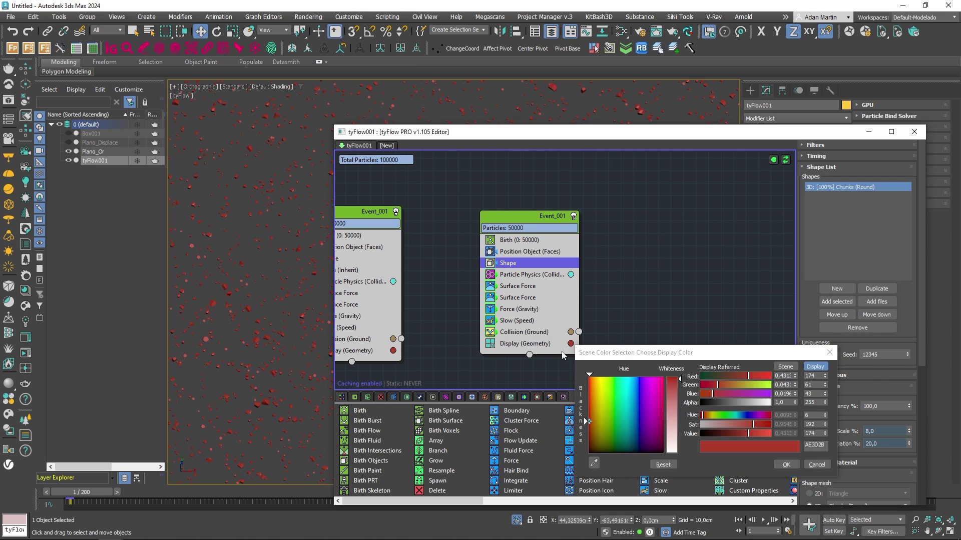
pyautogui.click(625, 385)
pyautogui.click(786, 464)
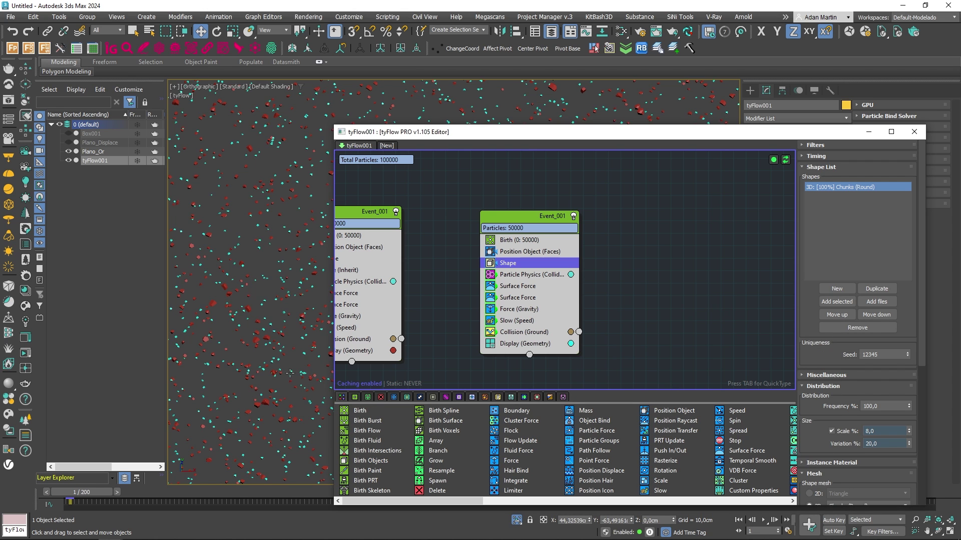
pyautogui.scroll(5, 280, 317)
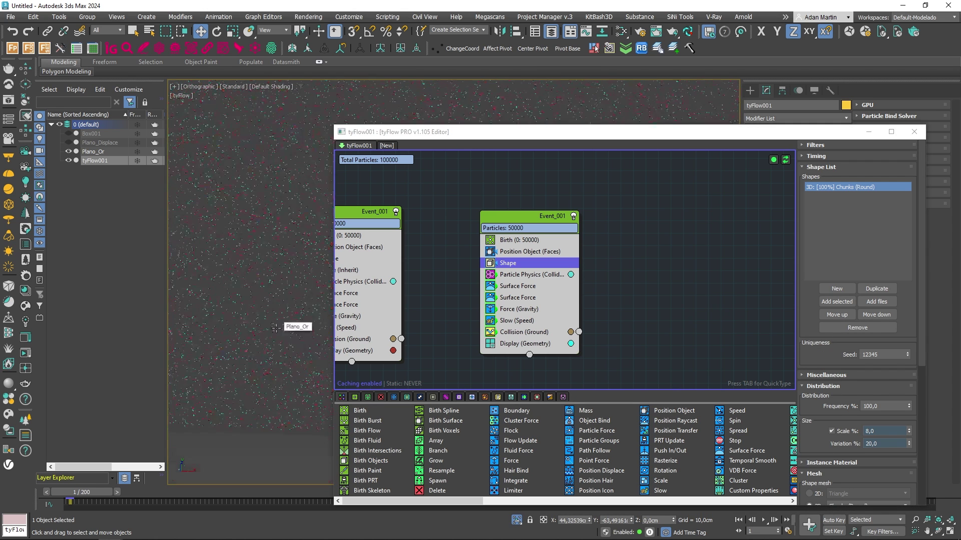
# Step: Sample the original event's red as the copied event's display colour and close the flow editor
pyautogui.click(570, 344)
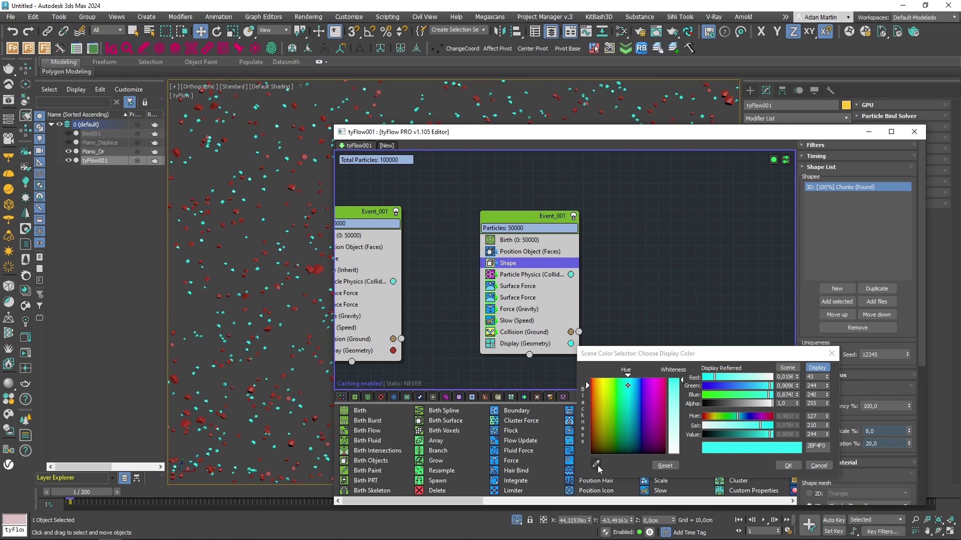
pyautogui.click(596, 464)
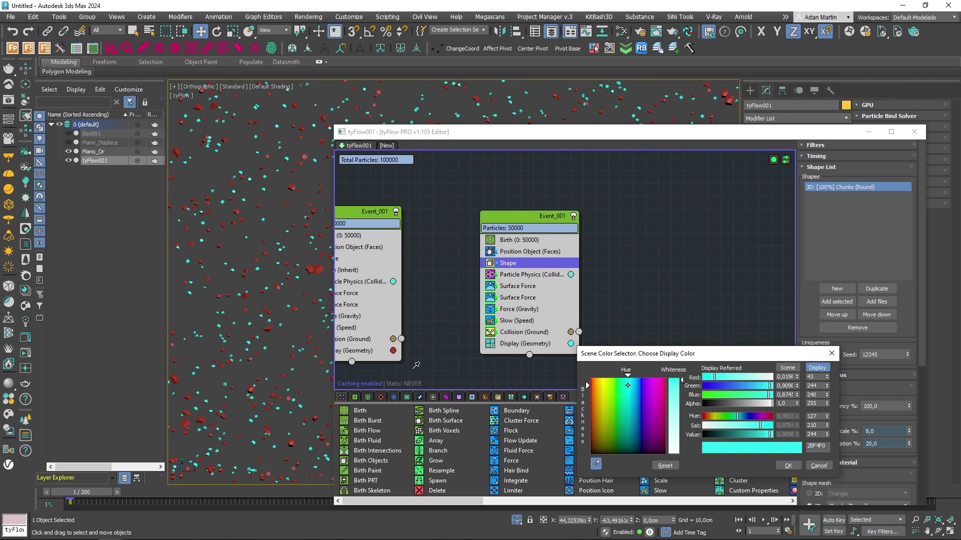
pyautogui.click(393, 350)
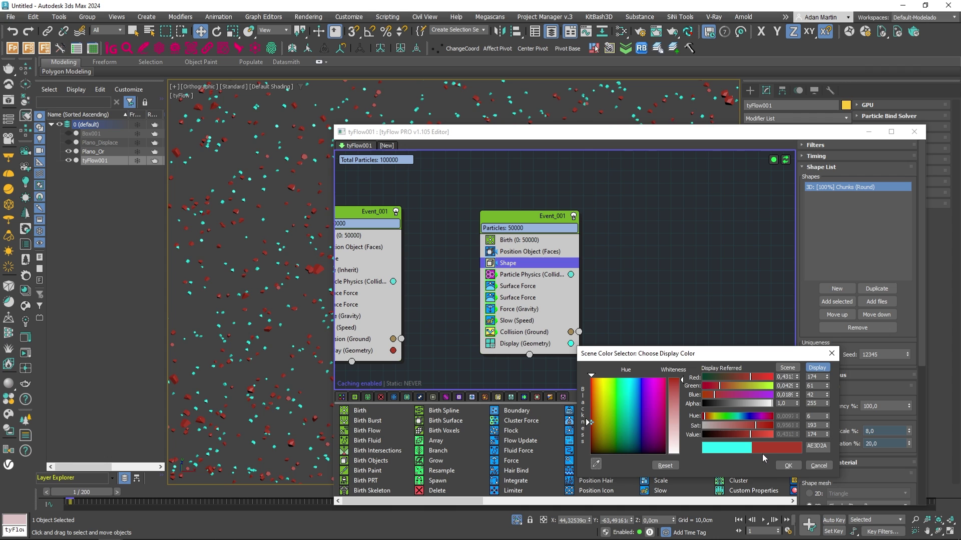
pyautogui.click(788, 466)
pyautogui.click(914, 132)
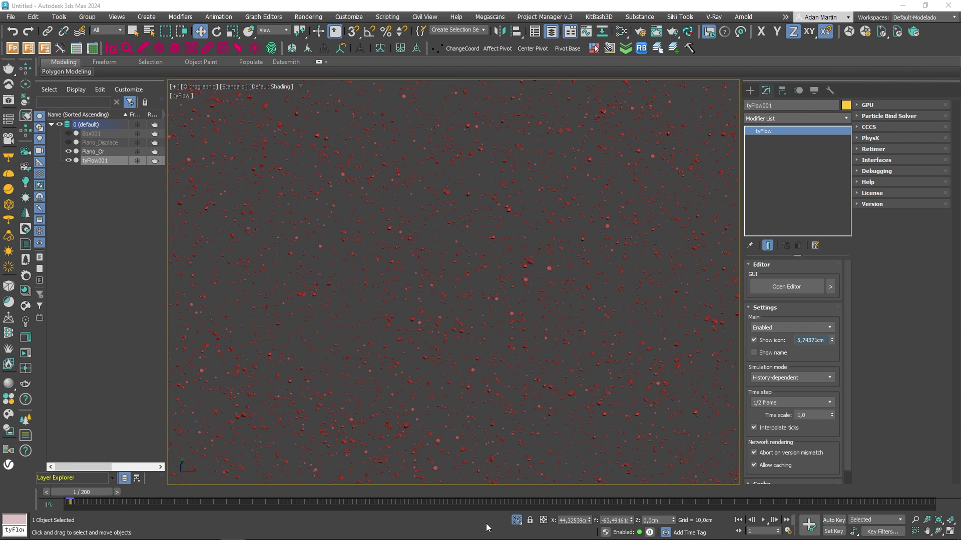
pyautogui.scroll(-5, 591, 366)
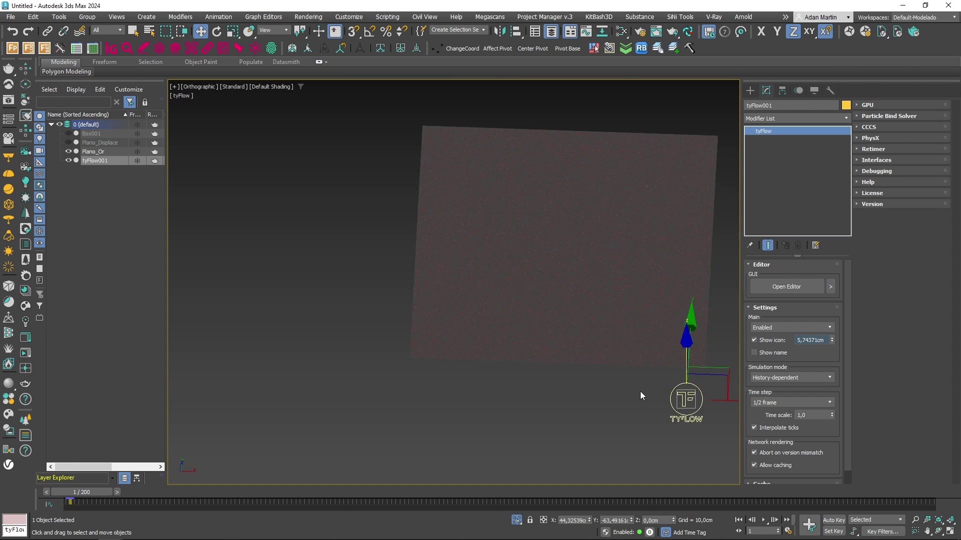
# Step: Reopen the flow editor and set the Normals divergence to 25 in the copied event's second Surface Force operator
pyautogui.click(797, 287)
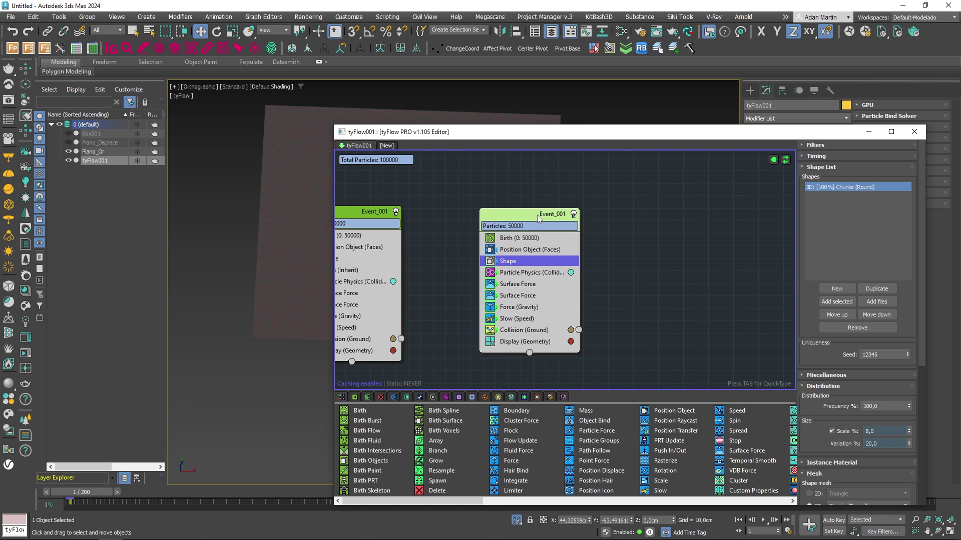
pyautogui.click(491, 276)
pyautogui.click(499, 289)
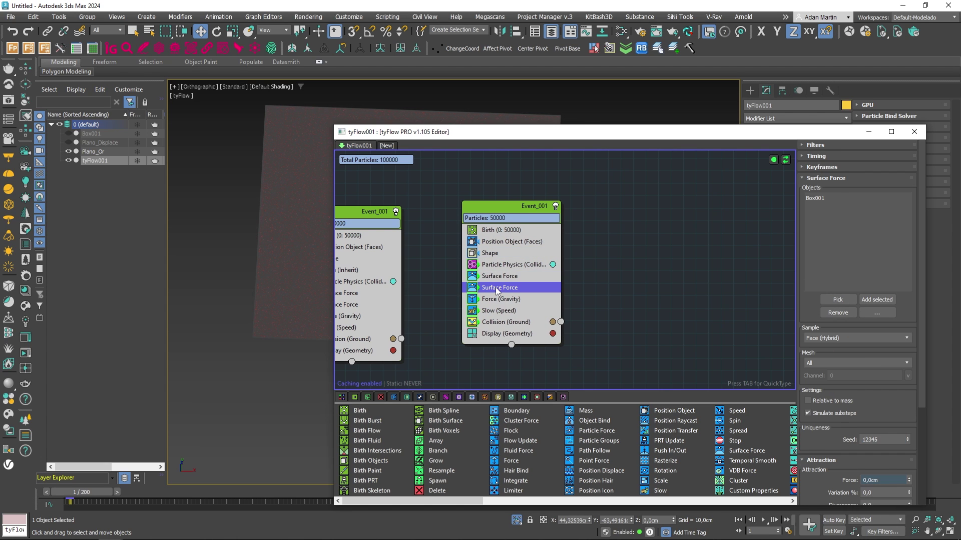
pyautogui.click(500, 276)
pyautogui.click(496, 289)
pyautogui.click(499, 279)
pyautogui.click(509, 288)
pyautogui.scroll(-5, 808, 445)
pyautogui.click(819, 468)
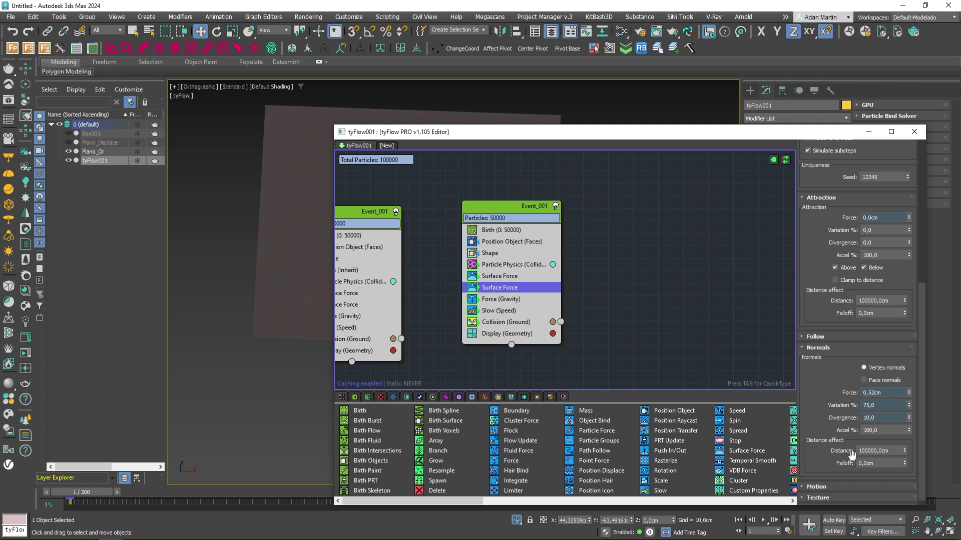
pyautogui.click(884, 418)
pyautogui.write('25')
pyautogui.press('Return')
# Step: Set the same Surface Force's Normals acceleration to 80% and force to 0,3 cm, and close the flow editor
pyautogui.click(886, 430)
pyautogui.write('30')
pyautogui.press('Return')
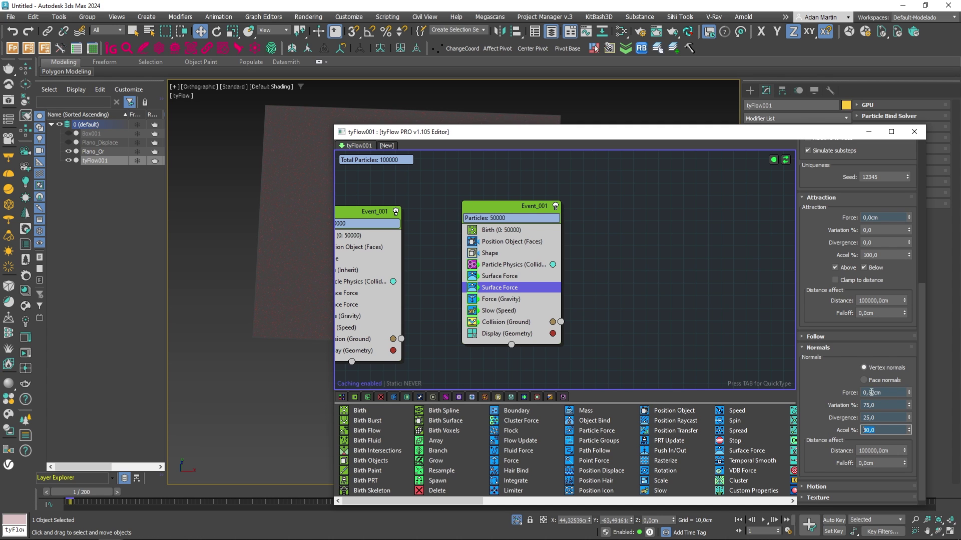
pyautogui.moveTo(870, 393); pyautogui.dragTo(910, 397)
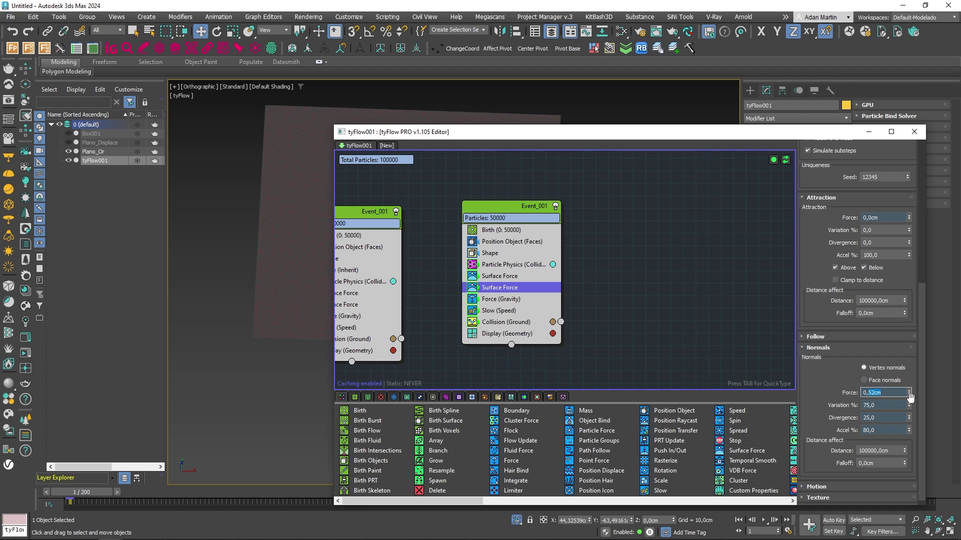
pyautogui.write('0,3')
pyautogui.press('Return')
pyautogui.click(914, 132)
# Step: Scrub the simulation to frame 36 in wireframe, view the resulting pattern and return to shaded display
pyautogui.scroll(4, 438, 302)
pyautogui.moveTo(441, 308); pyautogui.dragTo(483, 371, button='middle')
pyautogui.press('F3')
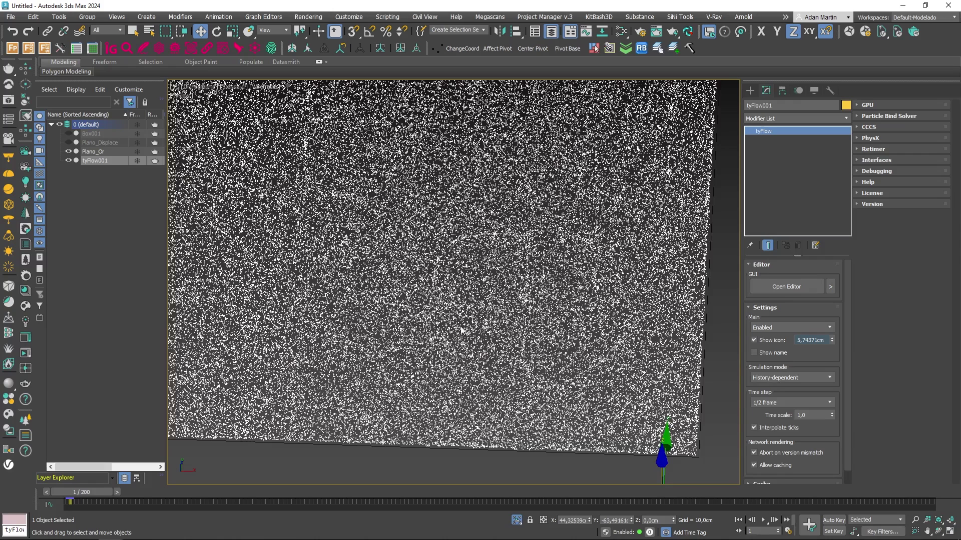
pyautogui.moveTo(86, 493); pyautogui.dragTo(232, 495)
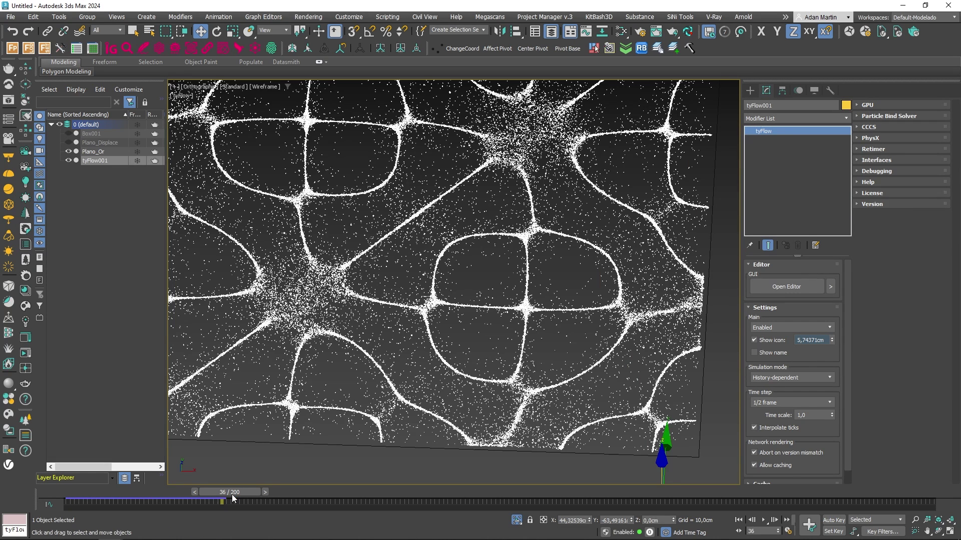
pyautogui.moveTo(538, 307)
pyautogui.mouseDown(button='middle')
pyautogui.moveTo(522, 332)
pyautogui.moveTo(550, 288)
pyautogui.mouseUp(button='middle')
pyautogui.press('F3')
# Step: Examine the chunk particles and pattern lines at frame 36 up close and across the plate, with and without edged faces
pyautogui.scroll(8, 520, 331)
pyautogui.scroll(-5, 548, 325)
pyautogui.press('F4')
pyautogui.scroll(-8, 548, 325)
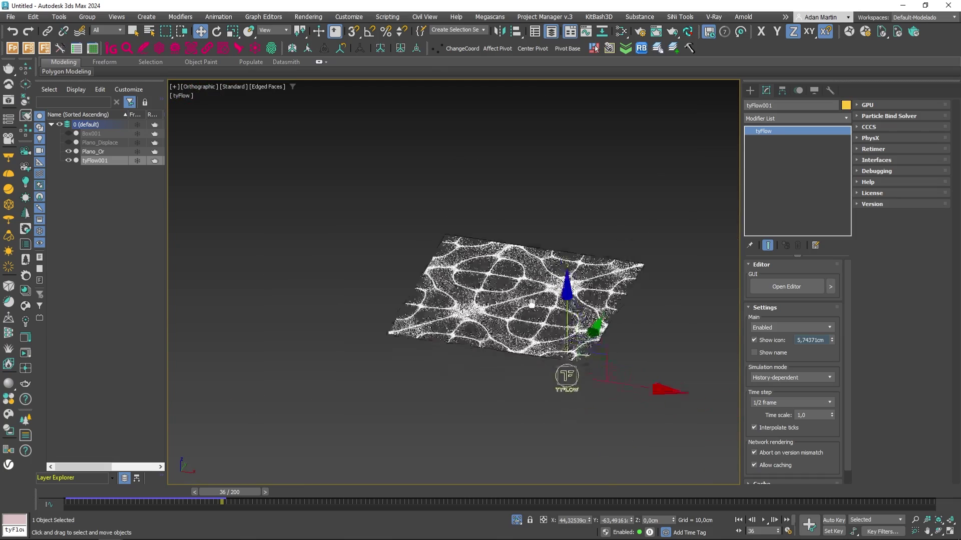
pyautogui.scroll(8, 550, 287)
pyautogui.scroll(4, 549, 287)
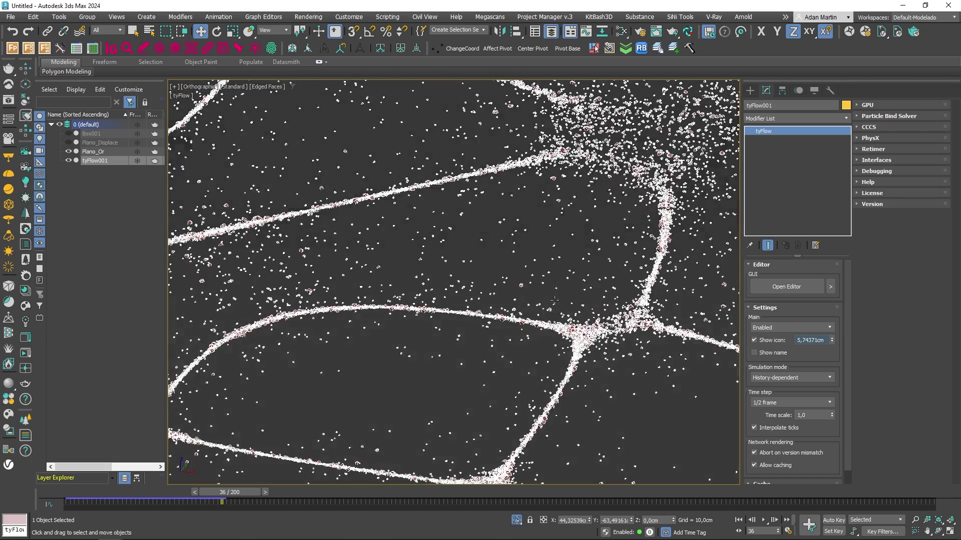
pyautogui.press('F4')
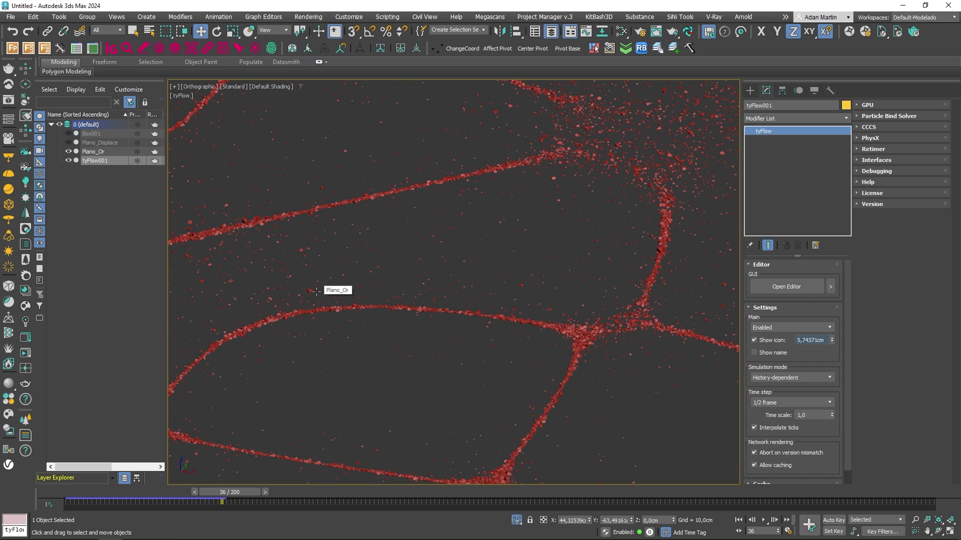
pyautogui.scroll(10, 513, 218)
pyautogui.press('F4')
pyautogui.scroll(-3, 513, 218)
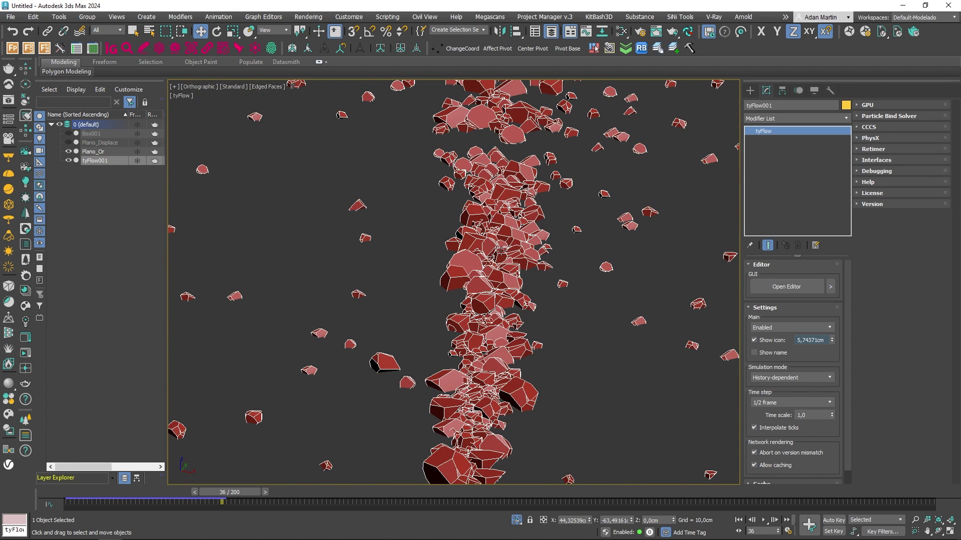
pyautogui.scroll(-5, 491, 382)
pyautogui.moveTo(492, 382); pyautogui.dragTo(377, 302, button='middle')
pyautogui.press('F4')
pyautogui.scroll(5, 511, 331)
pyautogui.scroll(5, 516, 308)
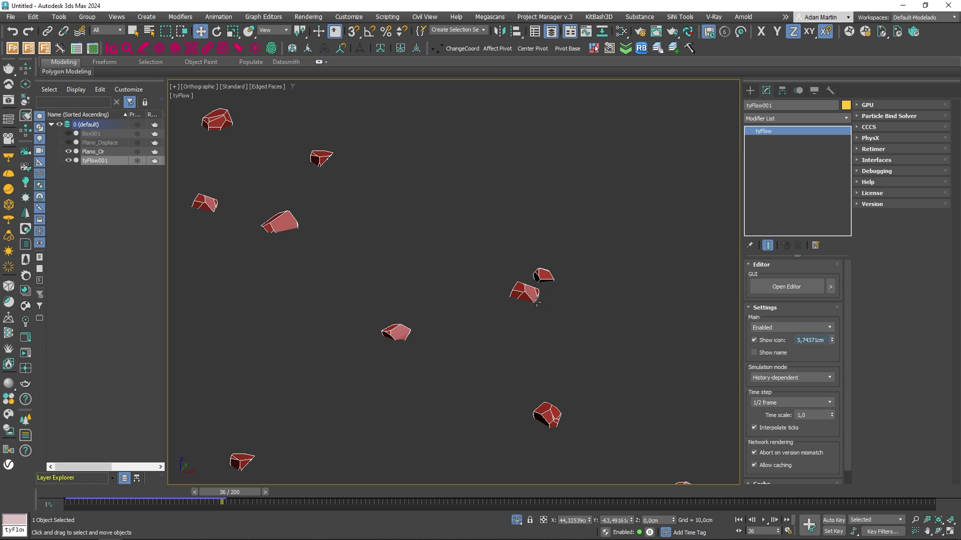
# Step: Reopen the flow editor and set the copied event's Collision operator to use the shape radius with a multiplier of 0,75
pyautogui.moveTo(284, 222); pyautogui.dragTo(401, 257, button='middle')
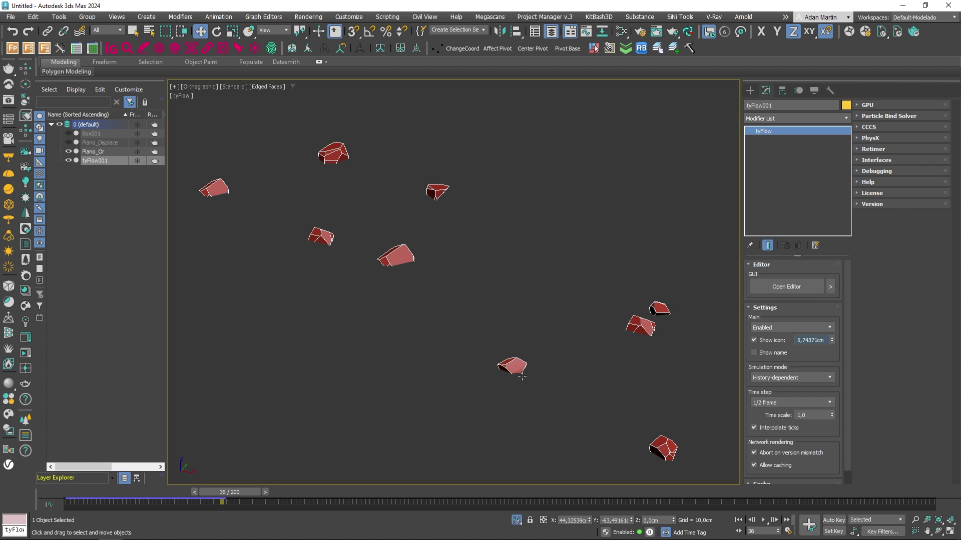
pyautogui.click(801, 287)
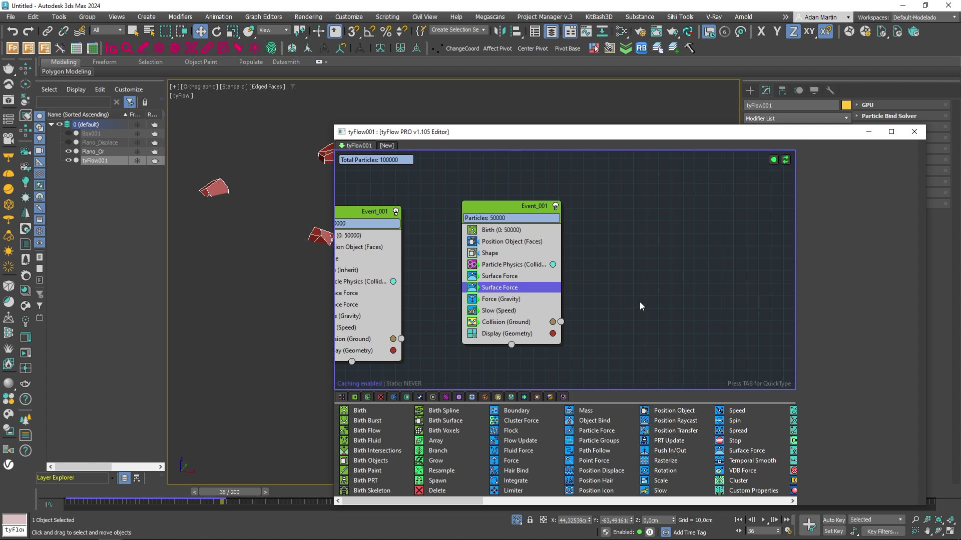
pyautogui.click(493, 324)
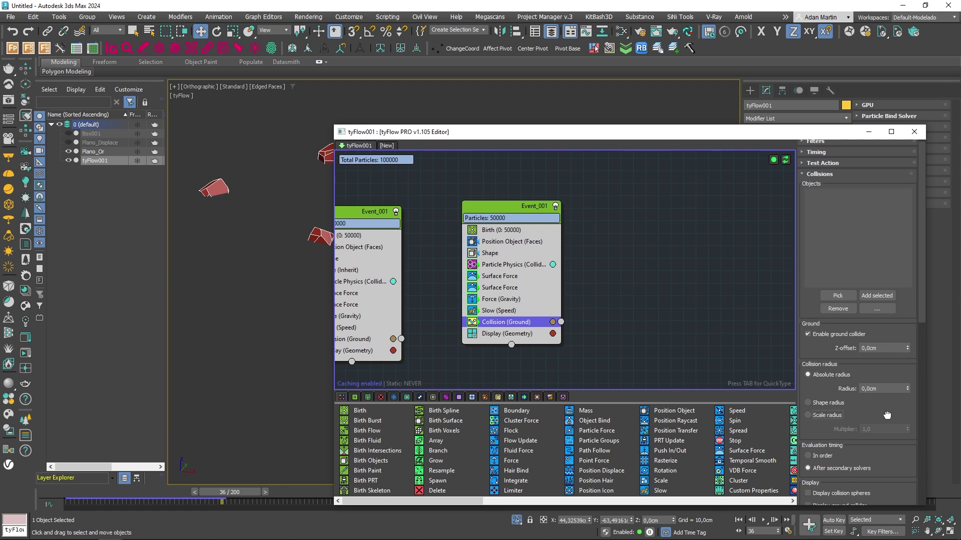
pyautogui.scroll(-2, 821, 370)
pyautogui.click(815, 366)
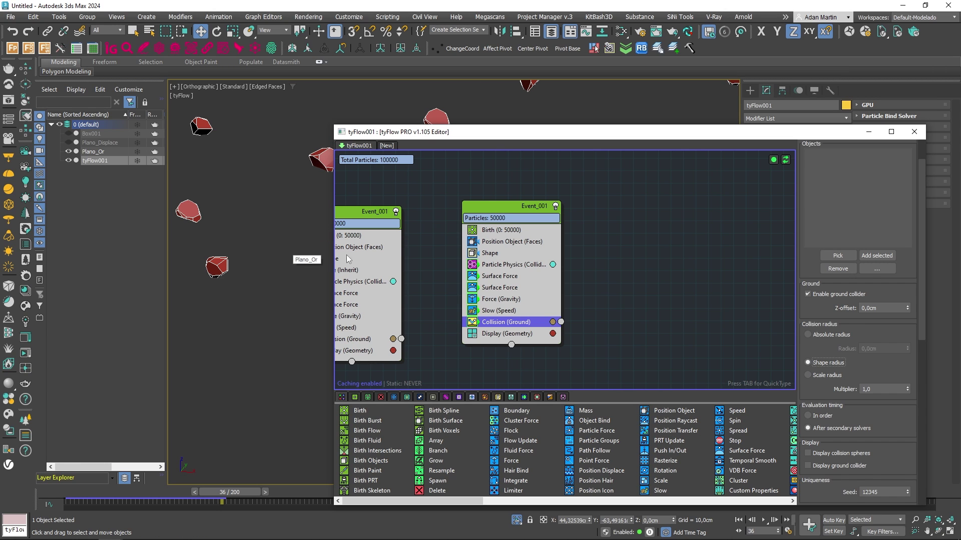
pyautogui.moveTo(874, 389); pyautogui.dragTo(837, 387)
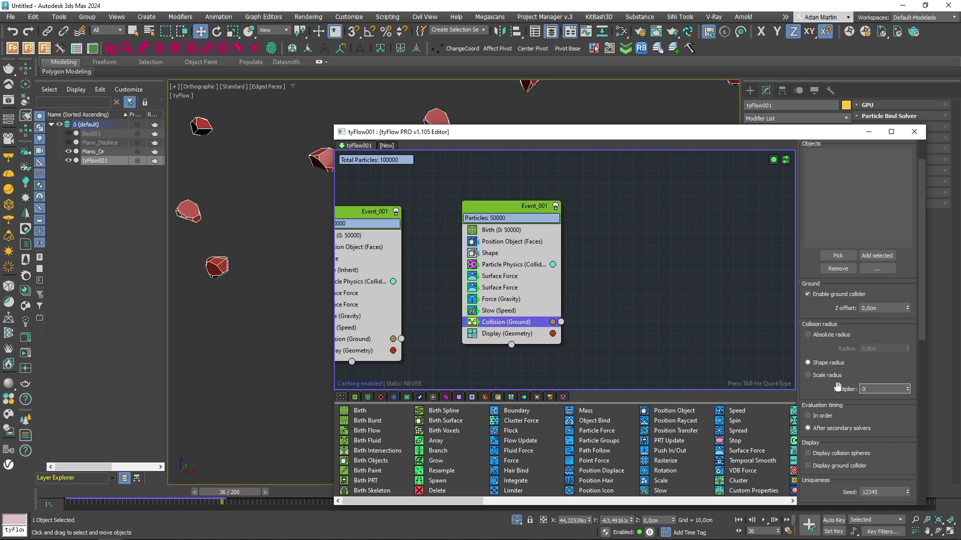
pyautogui.write('0,75')
pyautogui.press('Return')
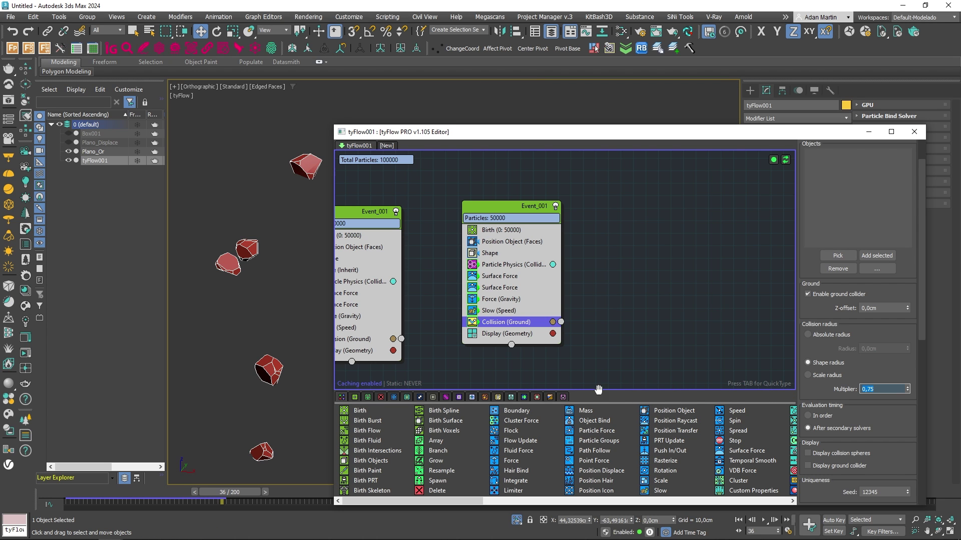
# Step: Move the editor aside and examine the particle lines at frame 36 up close in edged-face, shaded and wireframe display
pyautogui.moveTo(453, 132); pyautogui.dragTo(695, 149)
pyautogui.scroll(-5, 403, 269)
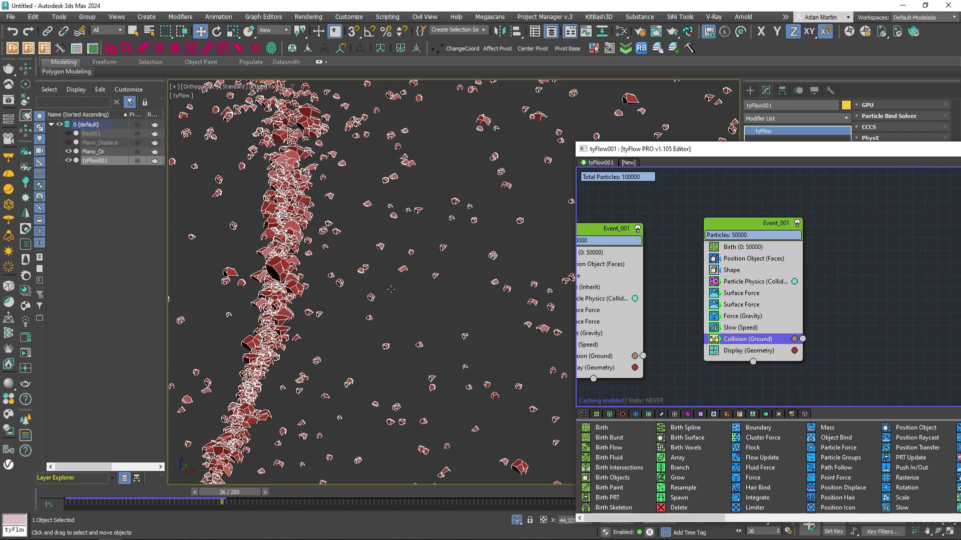
pyautogui.moveTo(392, 327)
pyautogui.mouseDown(button='middle')
pyautogui.moveTo(360, 334)
pyautogui.moveTo(393, 289)
pyautogui.mouseUp(button='middle')
pyautogui.press('F4')
pyautogui.scroll(-4, 359, 335)
pyautogui.scroll(5, 342, 255)
pyautogui.moveTo(343, 256); pyautogui.dragTo(365, 346, button='middle')
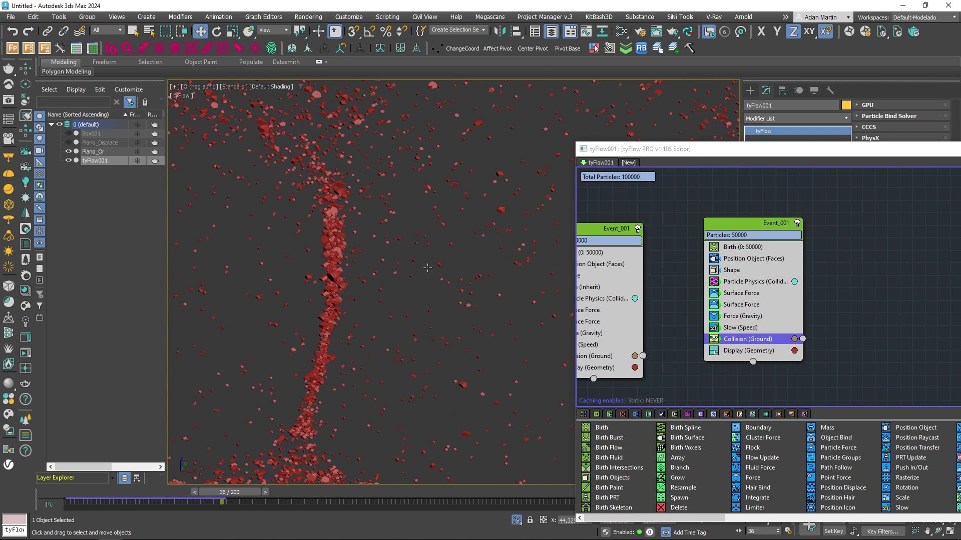
pyautogui.moveTo(401, 273)
pyautogui.mouseDown(button='middle')
pyautogui.moveTo(319, 281)
pyautogui.moveTo(341, 278)
pyautogui.moveTo(364, 298)
pyautogui.mouseUp(button='middle')
pyautogui.press('F3')
pyautogui.press('F3')
pyautogui.scroll(-4, 318, 280)
pyautogui.press('F3')
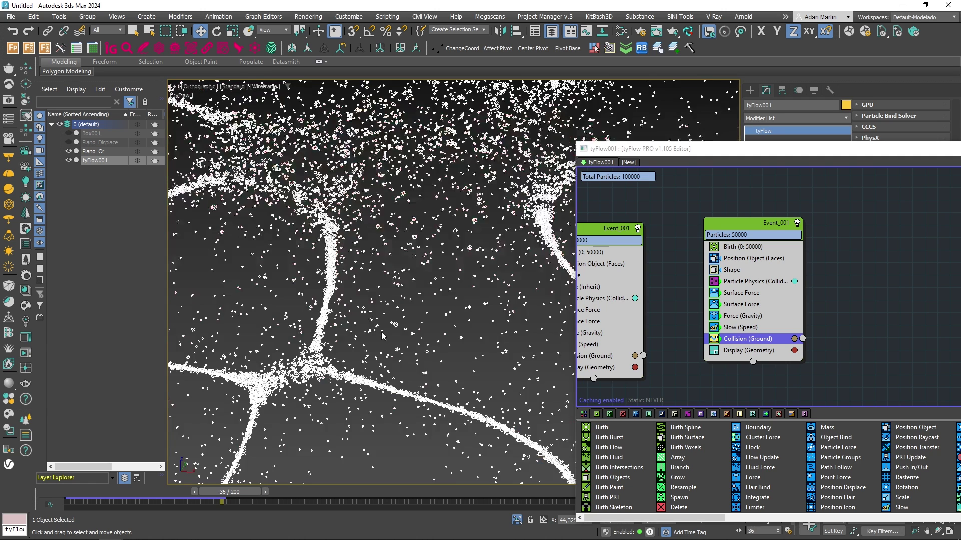
pyautogui.scroll(4, 381, 335)
pyautogui.press('F3')
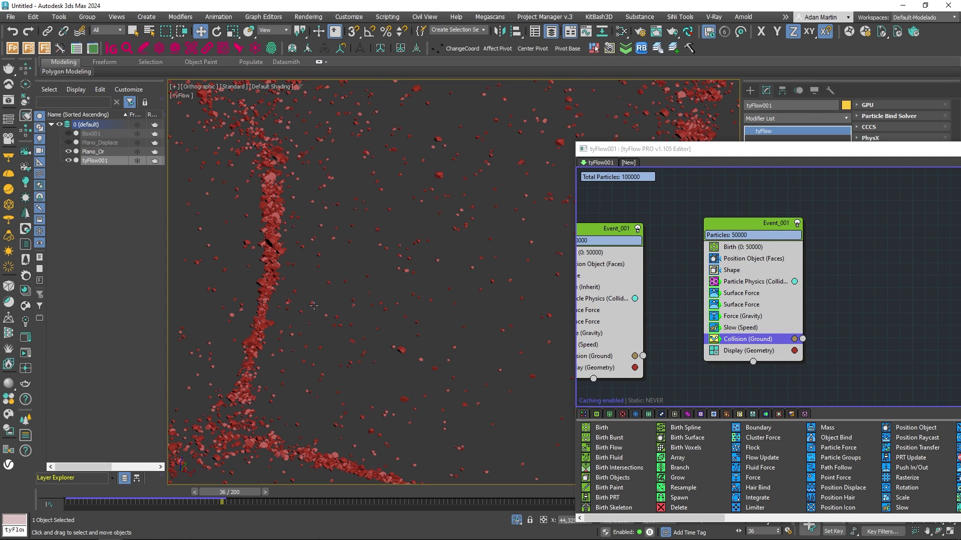
# Step: Rewind to frame 0 and add a Rotation operator set to Random 3D after Position Object in both events
pyautogui.moveTo(242, 492); pyautogui.dragTo(37, 499)
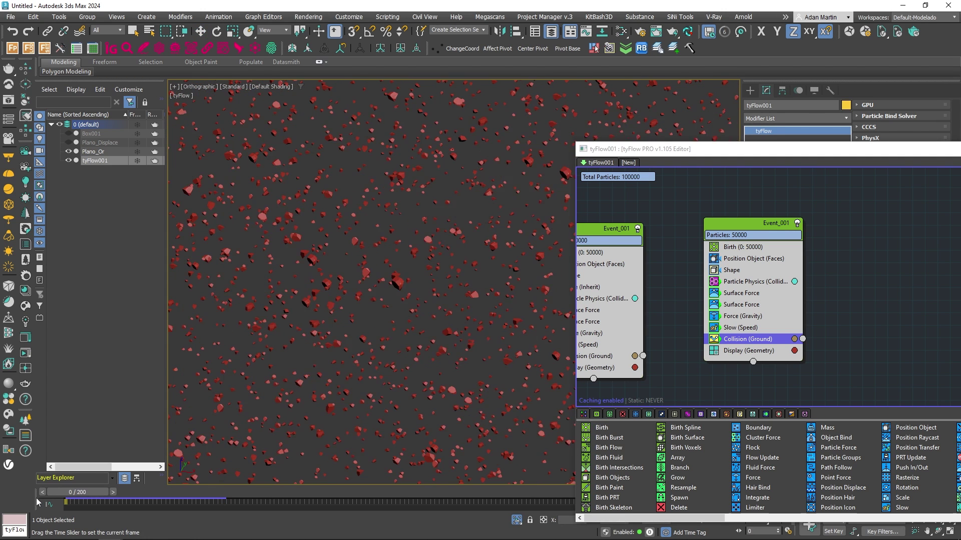
pyautogui.press('w')
pyautogui.moveTo(674, 274); pyautogui.dragTo(761, 270, button='middle')
pyautogui.click(663, 262)
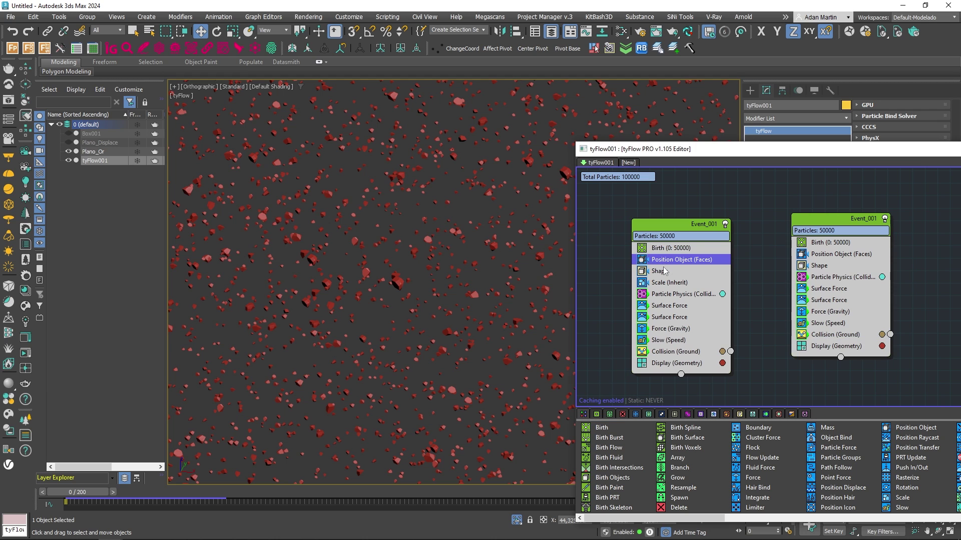
pyautogui.press('Tab')
pyautogui.write('ro')
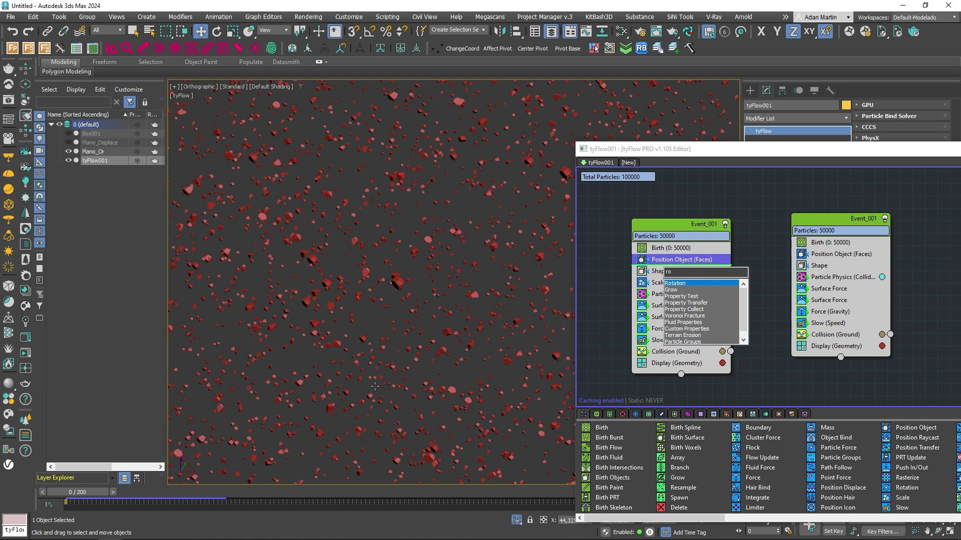
pyautogui.press('Return')
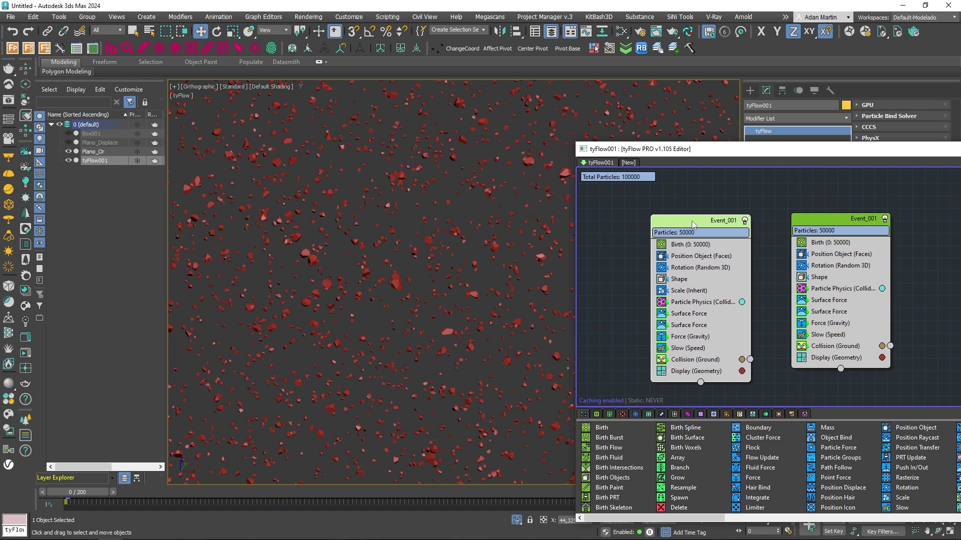
# Step: Scrub the simulation to frames 15 and 40, inspect how the rotated chunks gather, and return to frame 0
pyautogui.moveTo(114, 493); pyautogui.dragTo(147, 499)
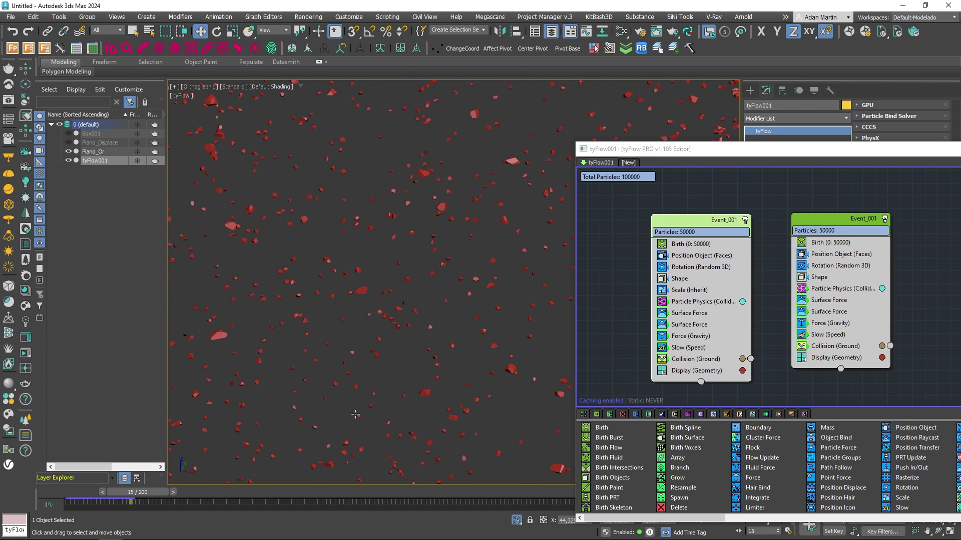
pyautogui.scroll(-5, 356, 405)
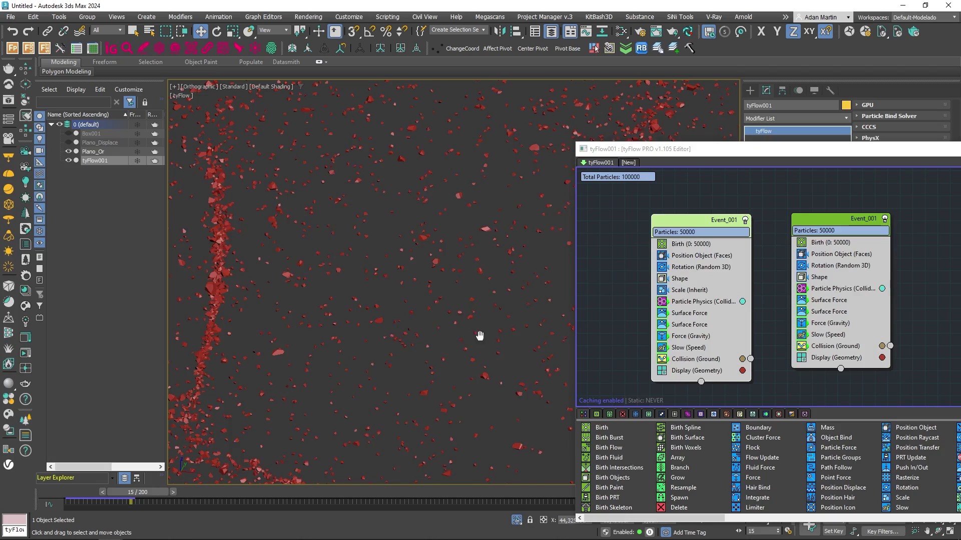
pyautogui.scroll(-1, 361, 361)
pyautogui.scroll(5, 360, 361)
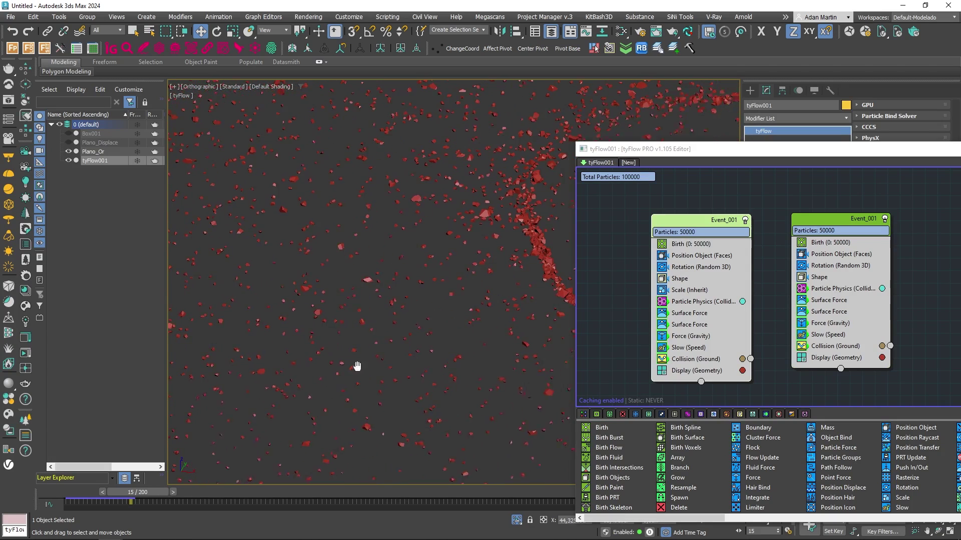
pyautogui.moveTo(136, 492); pyautogui.dragTo(254, 479)
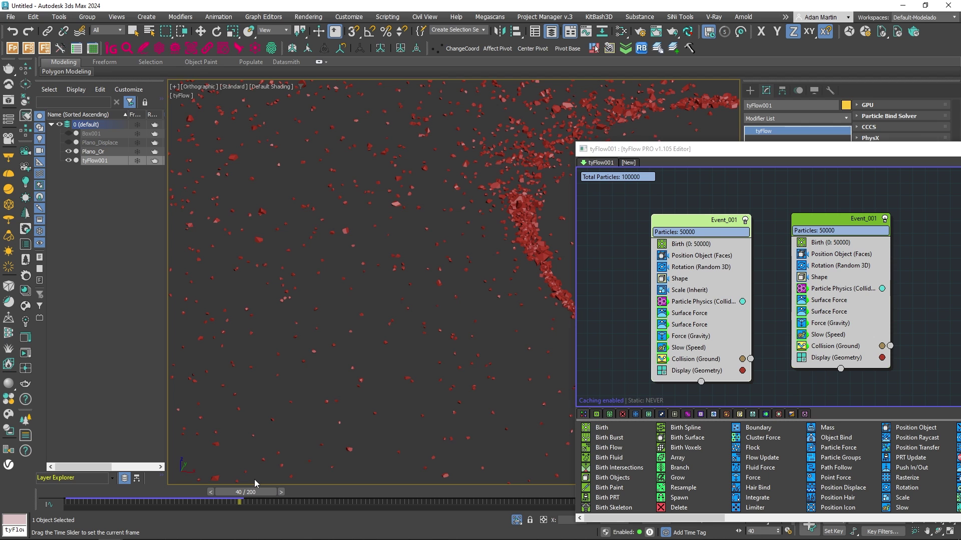
pyautogui.moveTo(254, 477); pyautogui.dragTo(75, 493)
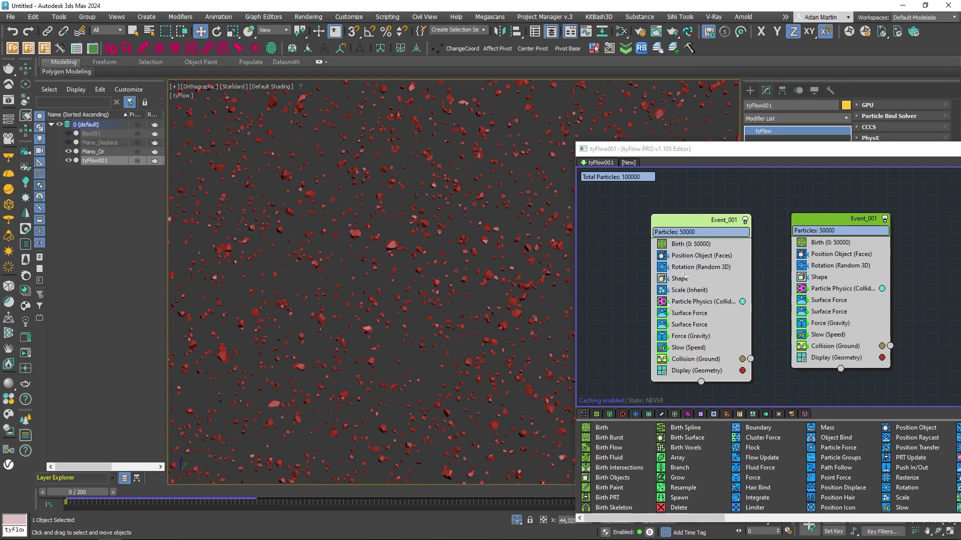
# Step: Add a Spin operator after Rotation in the original event and reposition the editor to show its settings
pyautogui.click(701, 266)
pyautogui.write('spin')
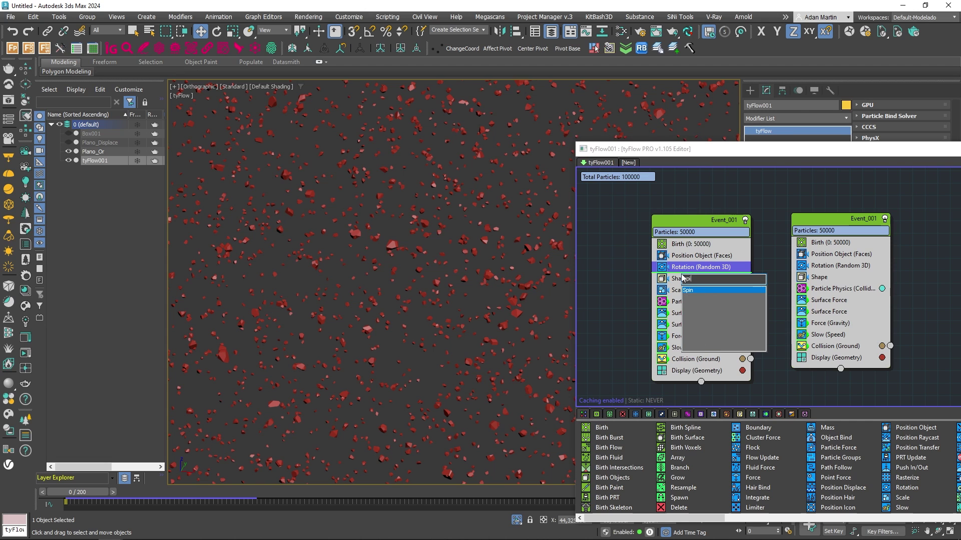
pyautogui.press('Return')
pyautogui.moveTo(825, 150); pyautogui.dragTo(500, 122)
pyautogui.moveTo(399, 495); pyautogui.dragTo(633, 490)
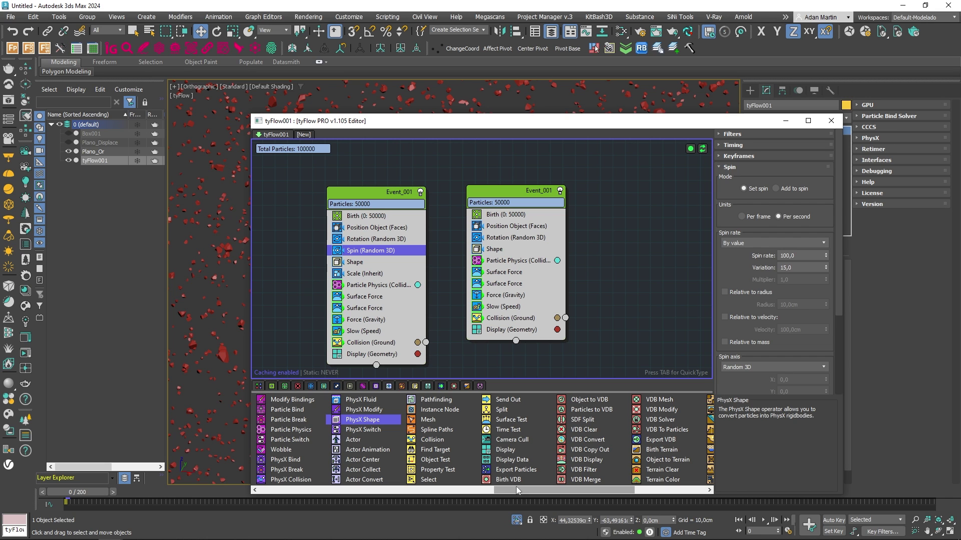
# Step: Set the Spin operator's axis to Travel direction and its spin rate to -300, and close the flow editor
pyautogui.click(374, 250)
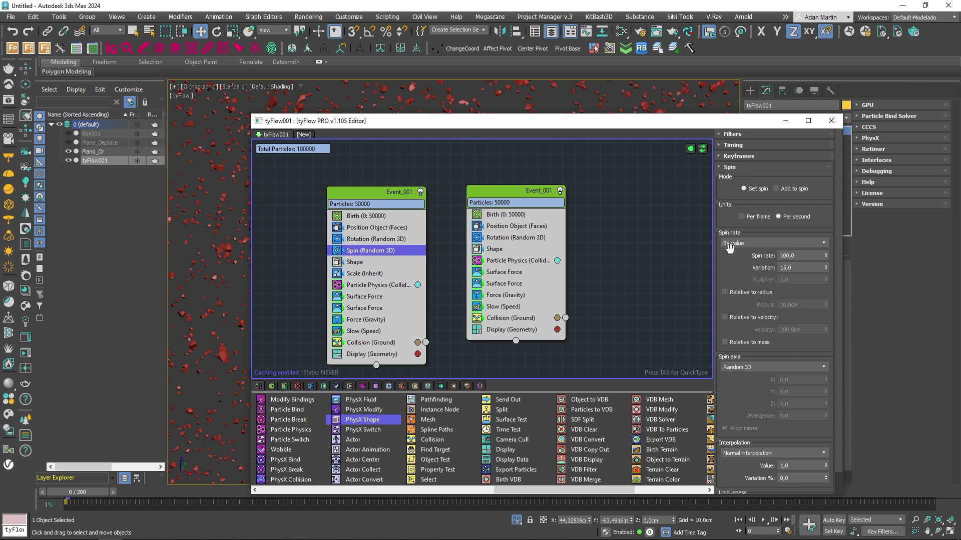
pyautogui.click(729, 367)
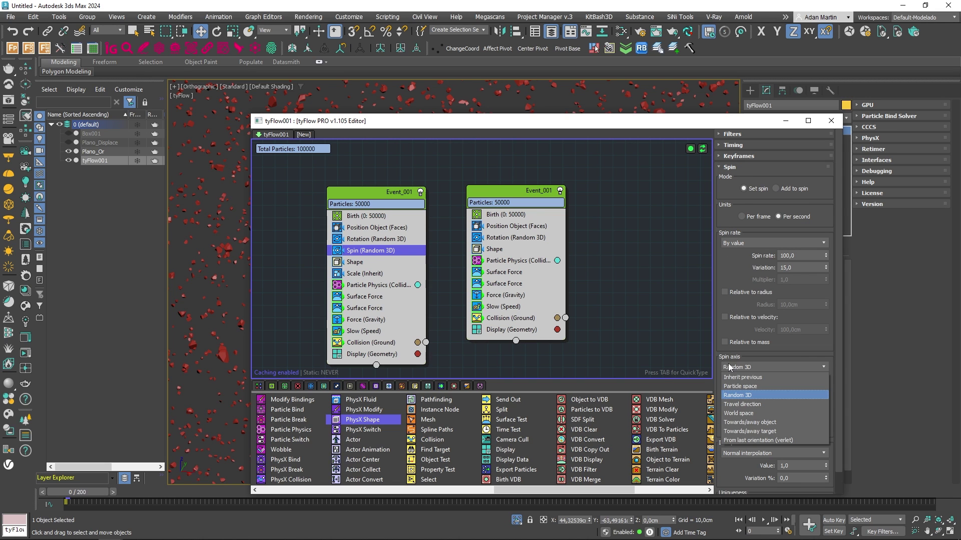
pyautogui.click(740, 407)
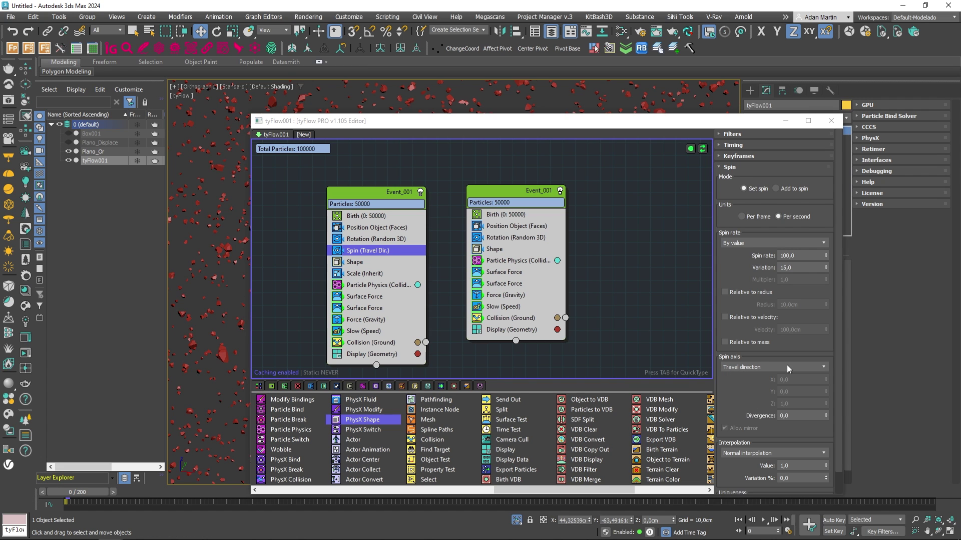
pyautogui.write('-3')
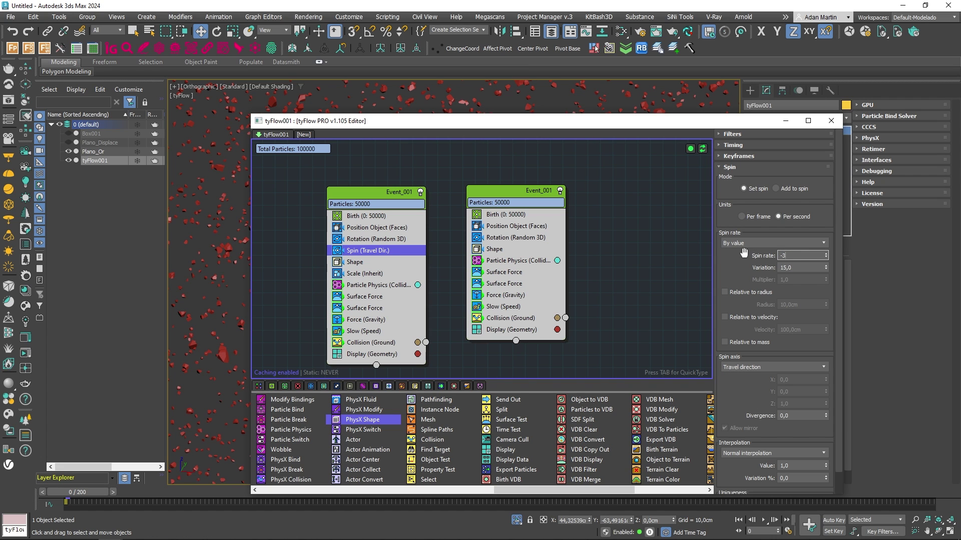
pyautogui.write('00')
pyautogui.press('Return')
pyautogui.click(831, 120)
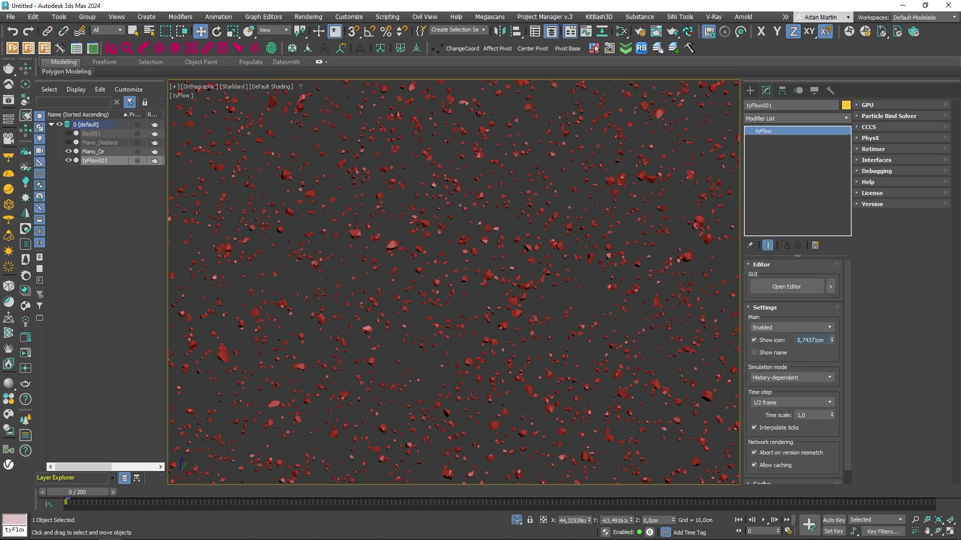
# Step: Scrub the simulation to frame 31 and view the pattern across the plate in shaded and wireframe display
pyautogui.moveTo(88, 494); pyautogui.dragTo(215, 491)
pyautogui.scroll(-6, 418, 352)
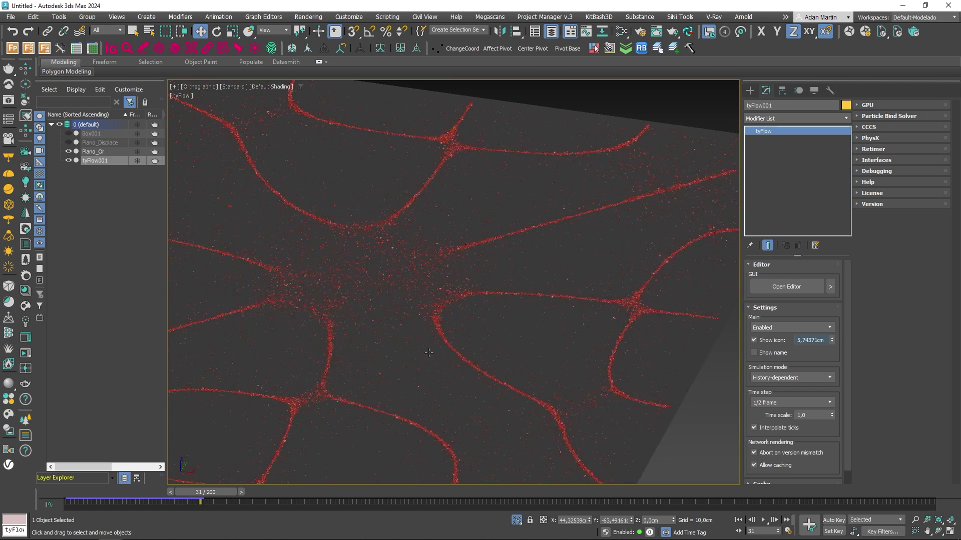
pyautogui.moveTo(429, 352); pyautogui.dragTo(406, 364, button='middle')
pyautogui.press('F3')
pyautogui.scroll(3, 541, 350)
pyautogui.press('F3')
pyautogui.moveTo(540, 350)
pyautogui.mouseDown(button='middle')
pyautogui.moveTo(393, 326)
pyautogui.moveTo(397, 360)
pyautogui.moveTo(416, 351)
pyautogui.mouseUp(button='middle')
# Step: Examine the piled chunks at frame 31 from a low angle, up close and from afar, with and without edged faces
pyautogui.press('f')
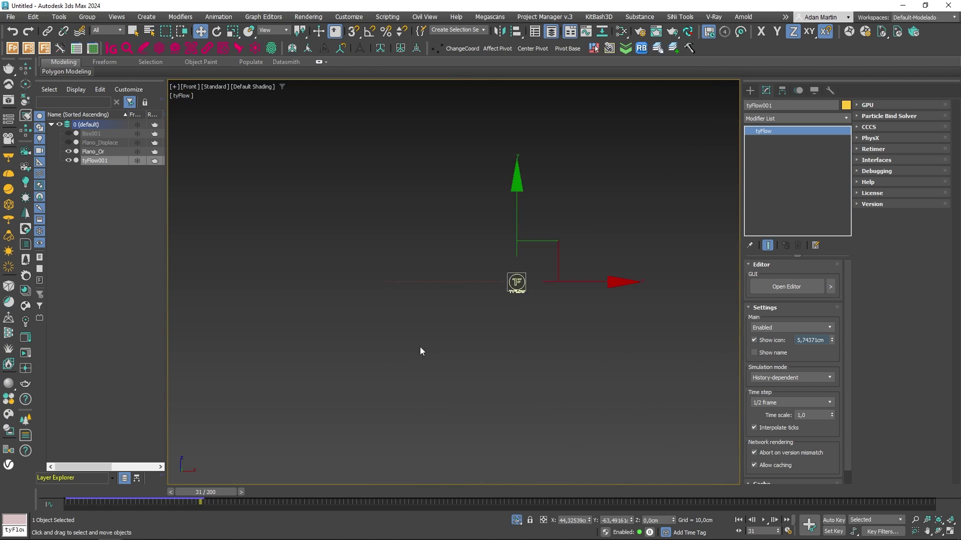
pyautogui.scroll(6, 490, 283)
pyautogui.keyDown('alt'); pyautogui.moveTo(490, 282); pyautogui.dragTo(431, 283, button='middle'); pyautogui.keyUp('alt')
pyautogui.scroll(2, 350, 240)
pyautogui.scroll(3, 331, 212)
pyautogui.press('F4')
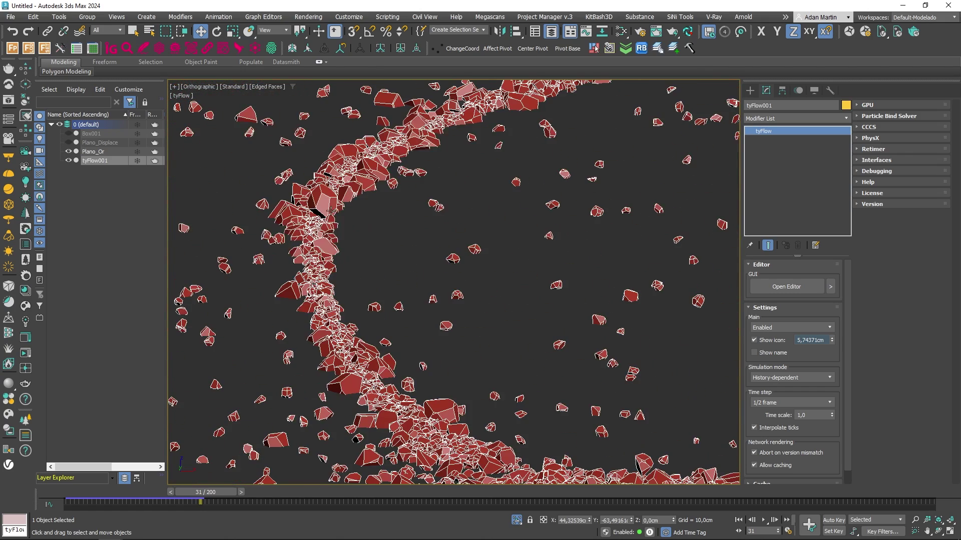
pyautogui.scroll(-2, 365, 320)
pyautogui.press('F4')
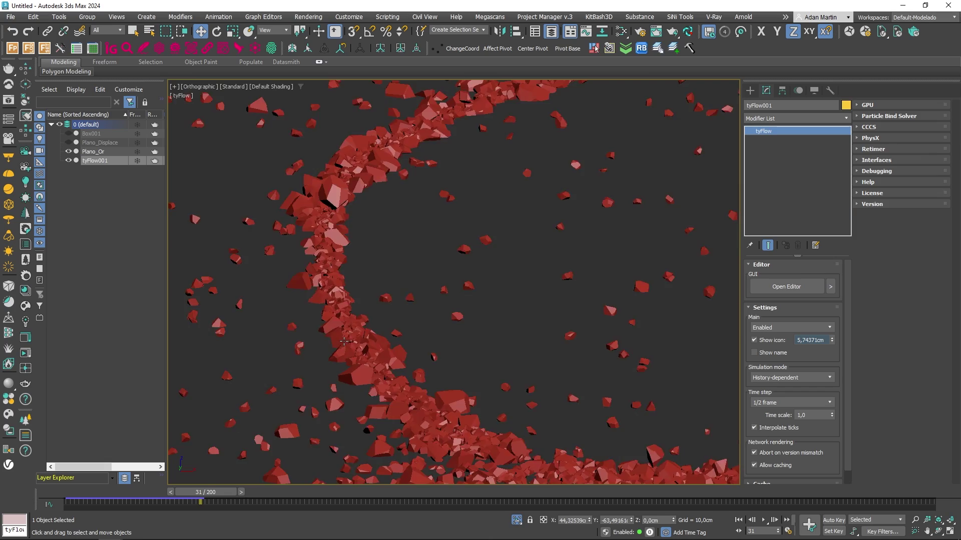
pyautogui.scroll(-5, 366, 320)
pyautogui.press('F4')
pyautogui.scroll(-6, 380, 344)
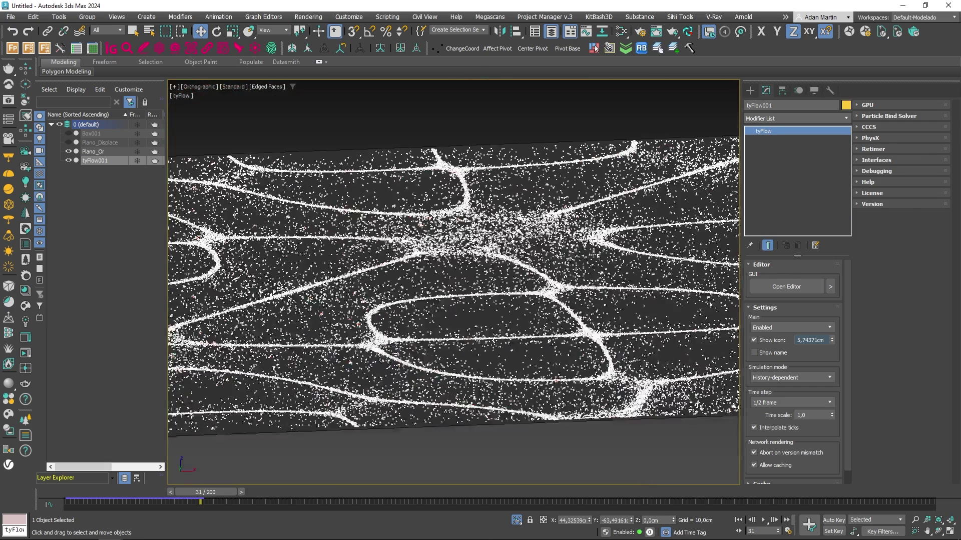
# Step: Set the flow's time step to 1/4 frame
pyautogui.keyDown('alt'); pyautogui.moveTo(387, 344); pyautogui.dragTo(373, 322, button='middle'); pyautogui.keyUp('alt')
pyautogui.scroll(-3, 373, 323)
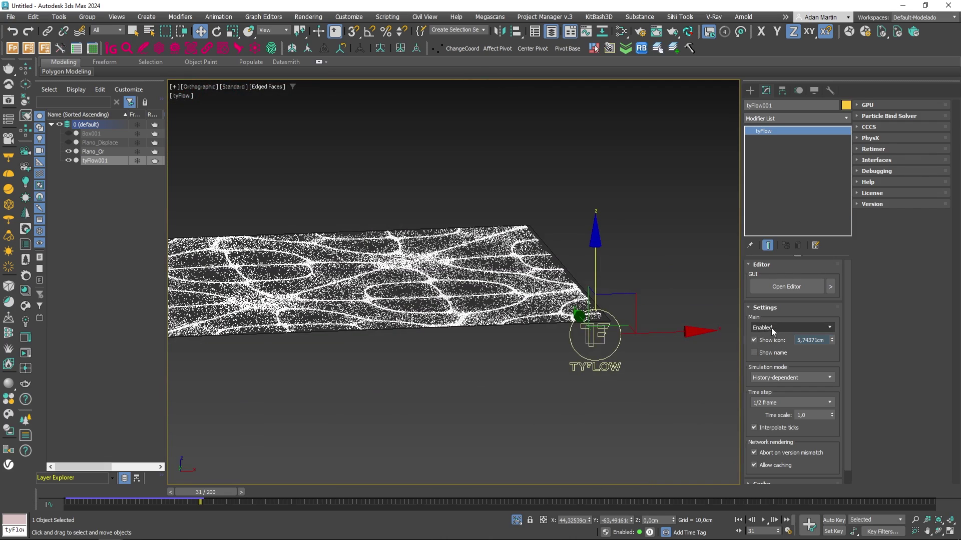
pyautogui.click(764, 403)
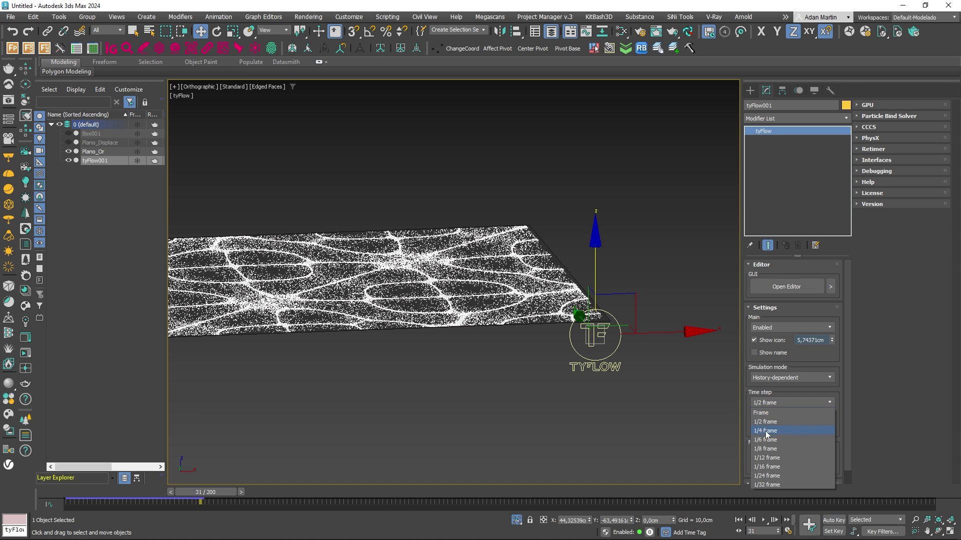
pyautogui.click(761, 430)
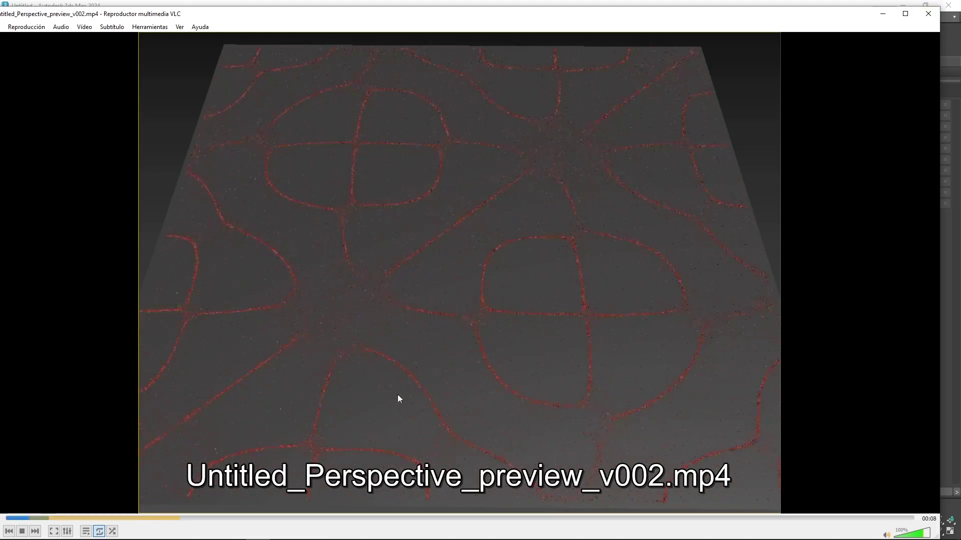
# Step: Close the VLC preview video and scrub the simulation in the perspective view through to frame 179
pyautogui.click(932, 18)
pyautogui.scroll(-5, 443, 348)
pyautogui.moveTo(443, 347); pyautogui.dragTo(480, 377, button='middle')
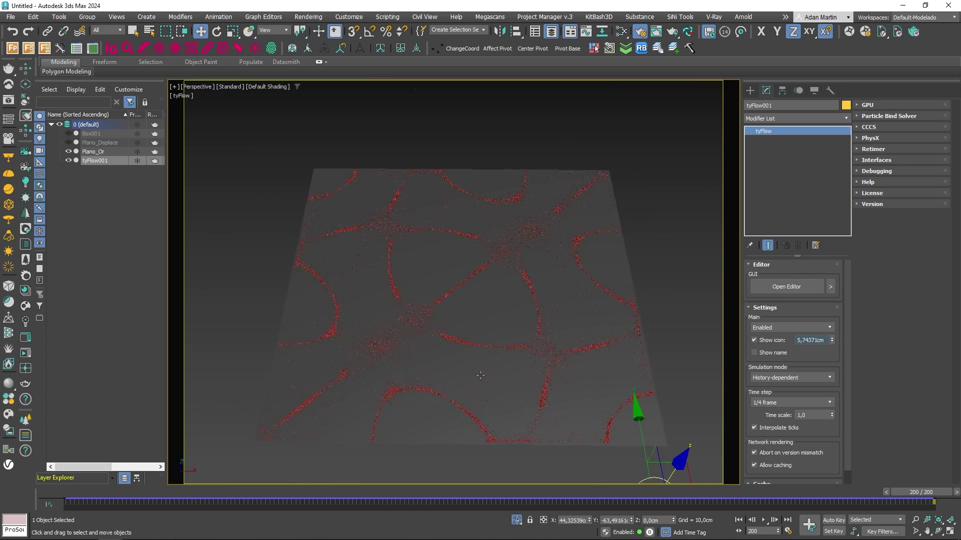
pyautogui.scroll(3, 480, 377)
pyautogui.moveTo(86, 494); pyautogui.dragTo(840, 488)
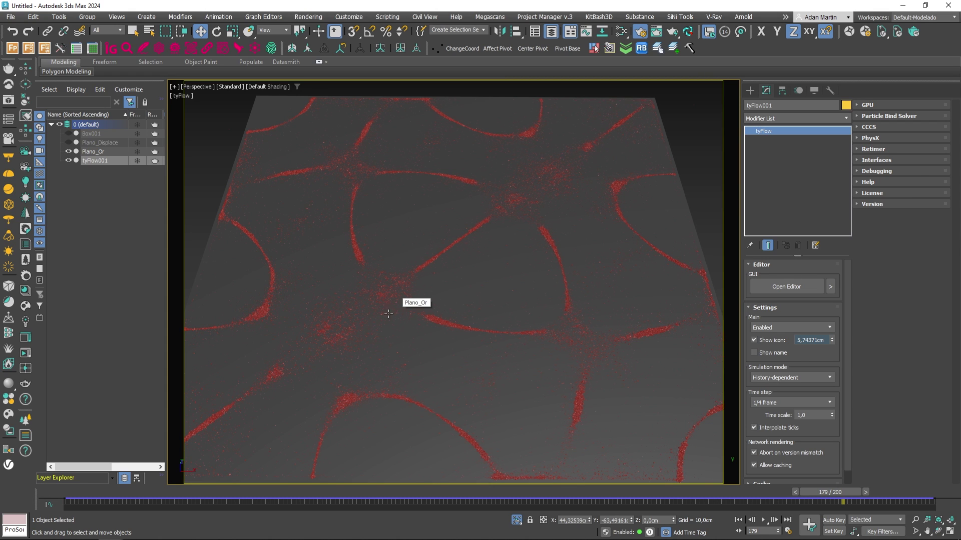
# Step: Inspect the particle clusters at frame 179 up close and across the plate, and scrub back to frame 157
pyautogui.scroll(5, 354, 333)
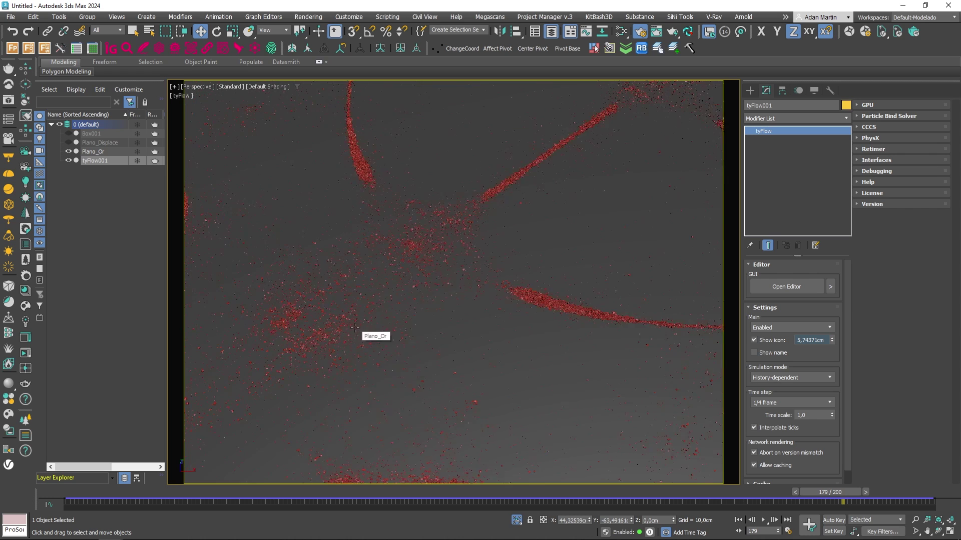
pyautogui.scroll(-8, 353, 325)
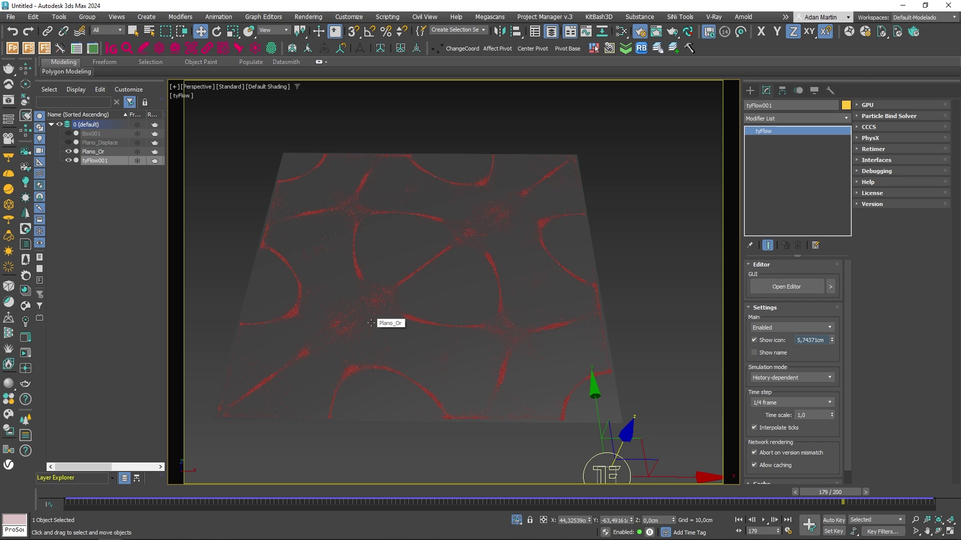
pyautogui.scroll(3, 373, 311)
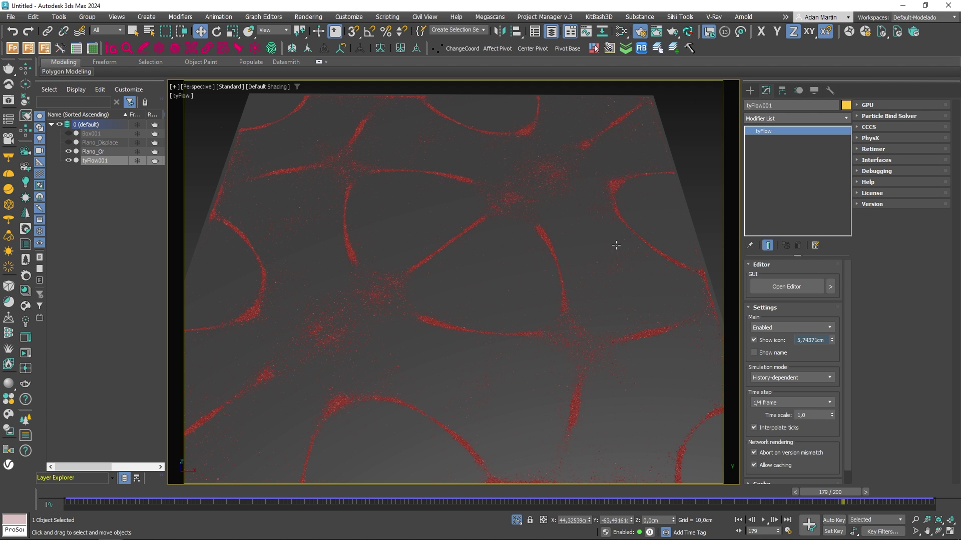
pyautogui.moveTo(831, 494); pyautogui.dragTo(749, 511)
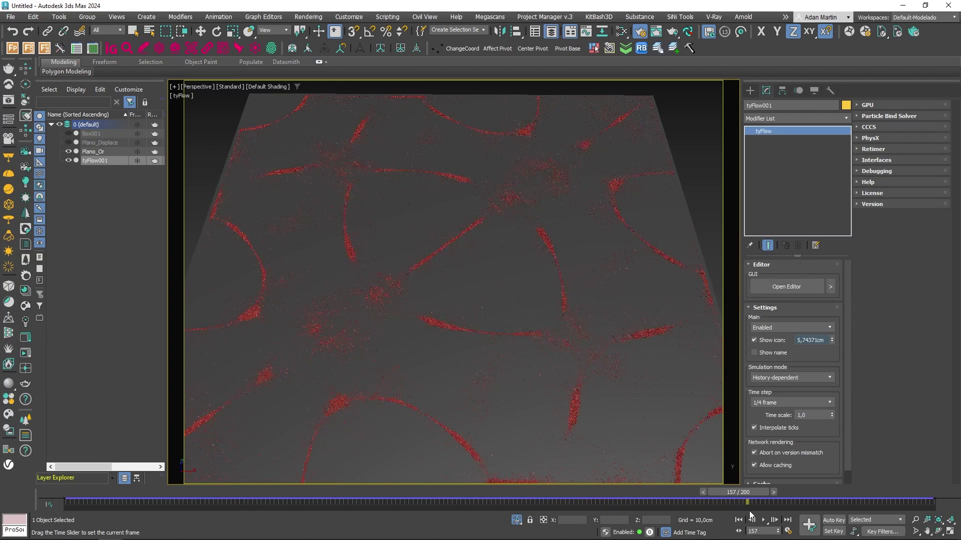